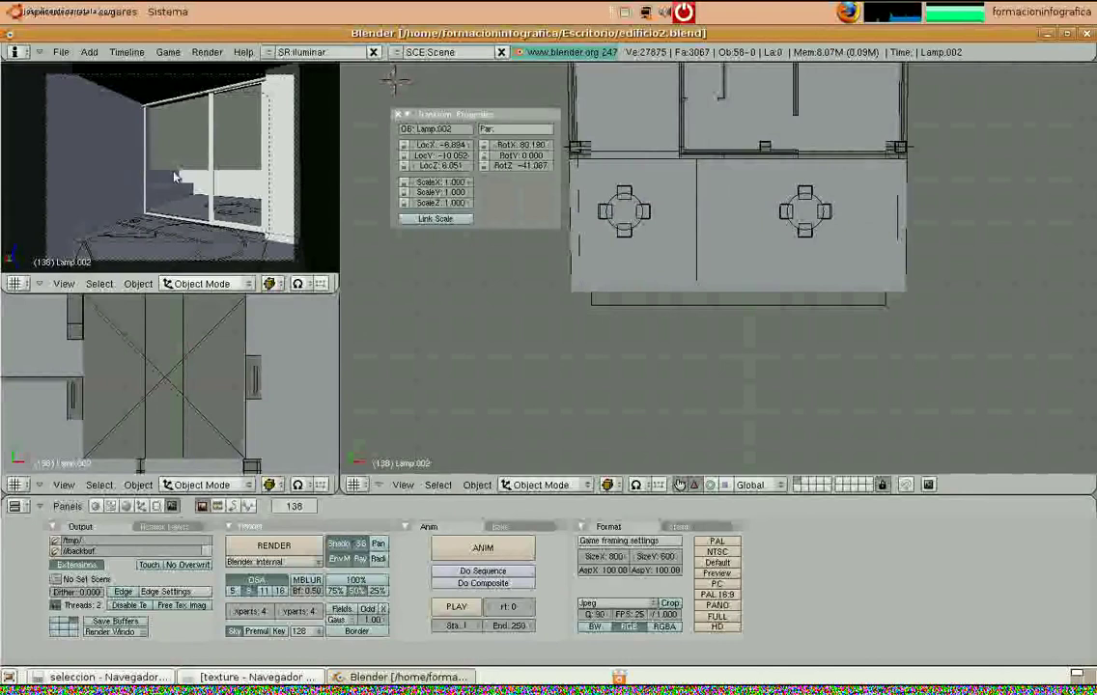
# Render the current camera view, close the result window, and show a render preview inside the camera viewport
pyautogui.press('F12')
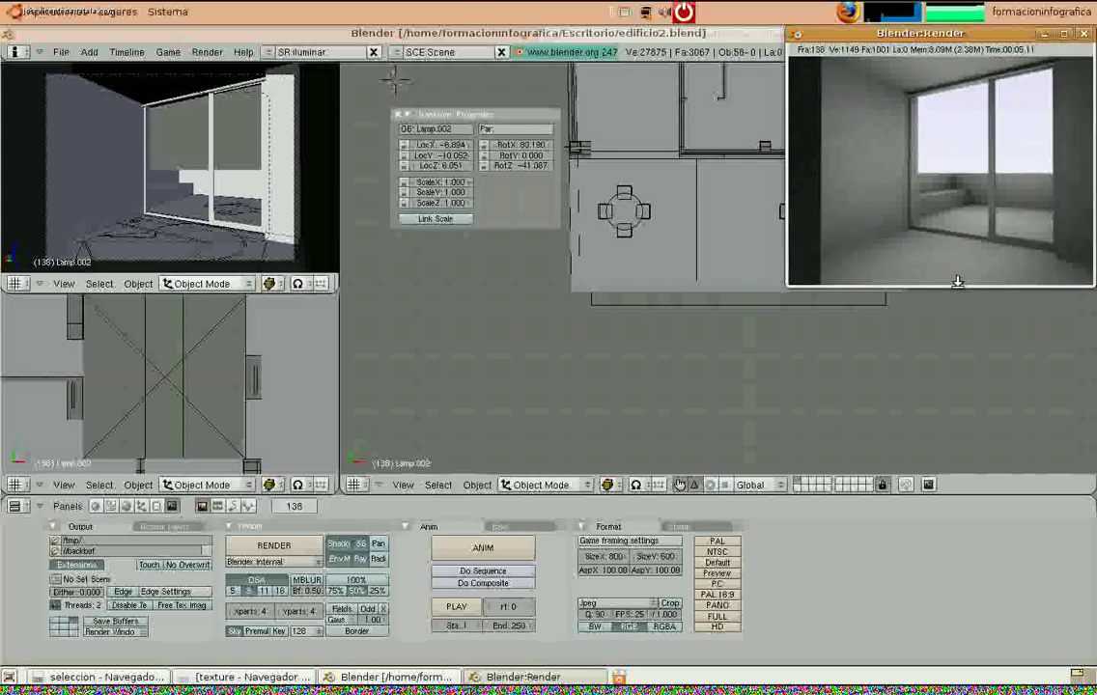
pyautogui.click(1084, 34)
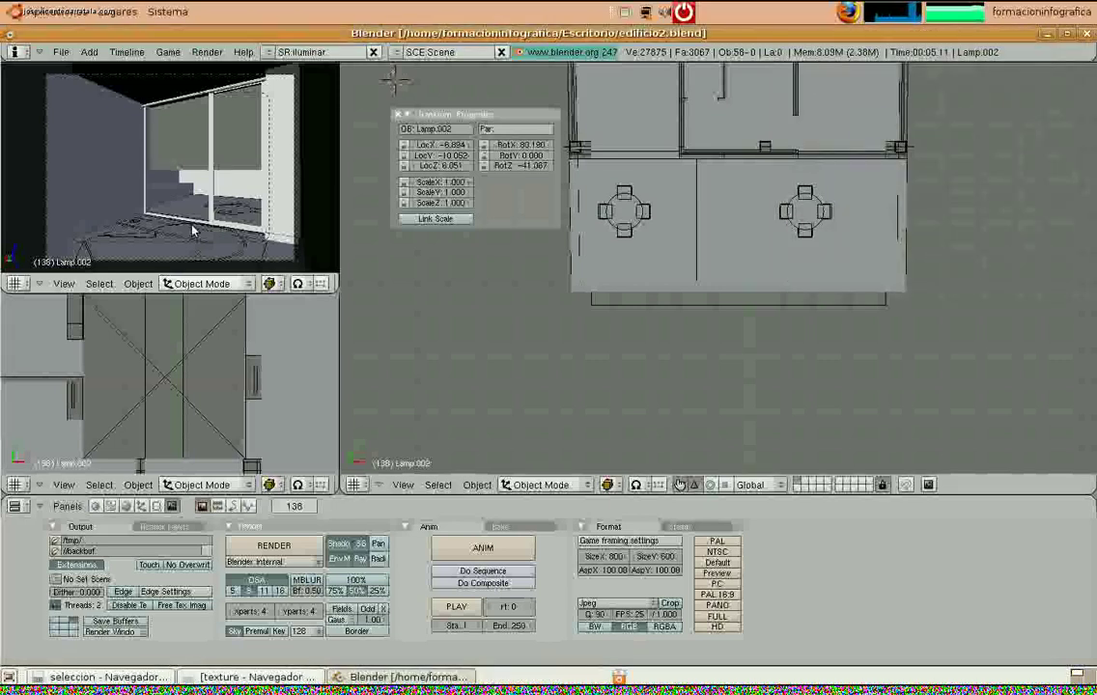
pyautogui.press('F12')
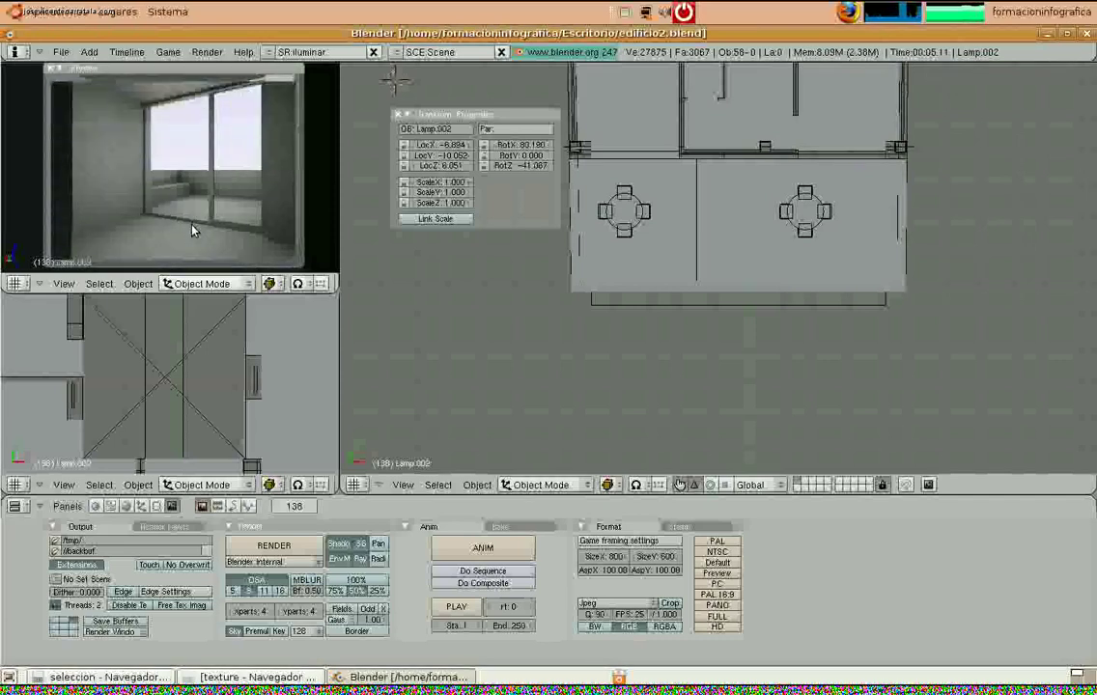
# Select the floor object GP2 Suelos inside the glazed room behind the terrace and show its transform properties
pyautogui.moveTo(620, 320); pyautogui.dragTo(710, 241, button='middle')
pyautogui.scroll(4, 709, 242)
pyautogui.keyDown('shift'); pyautogui.moveTo(632, 259); pyautogui.dragTo(836, 318, button='middle'); pyautogui.keyUp('shift')
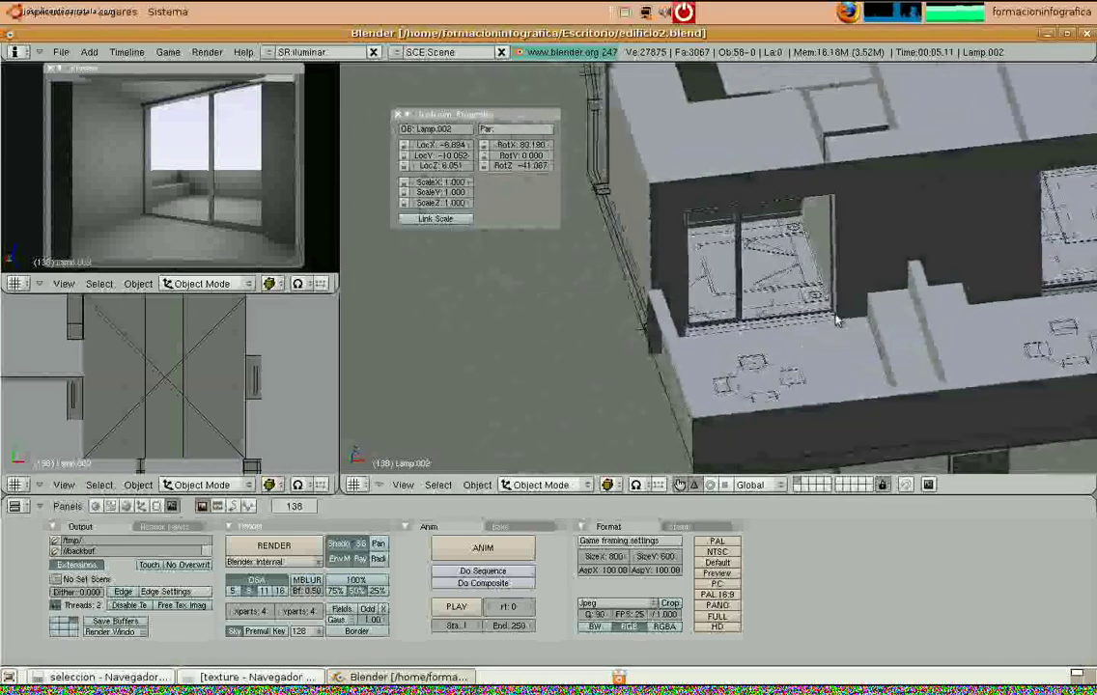
pyautogui.click(396, 115)
pyautogui.scroll(5, 710, 280)
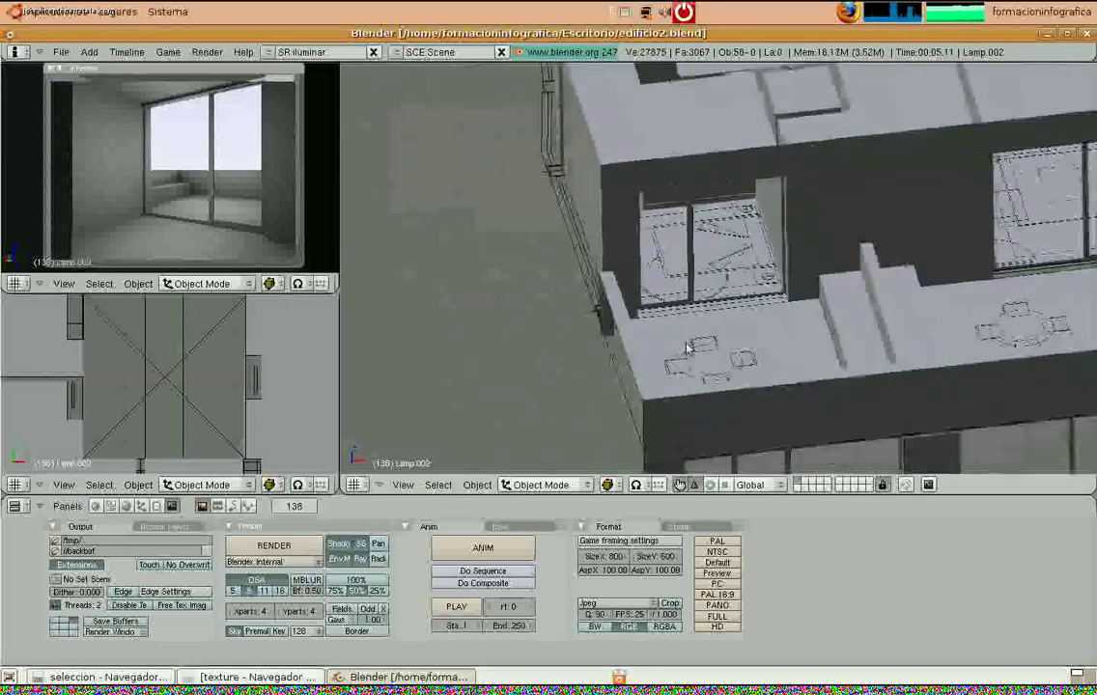
pyautogui.scroll(1, 707, 279)
pyautogui.keyDown('shift'); pyautogui.moveTo(708, 279); pyautogui.dragTo(590, 334, button='middle'); pyautogui.keyUp('shift')
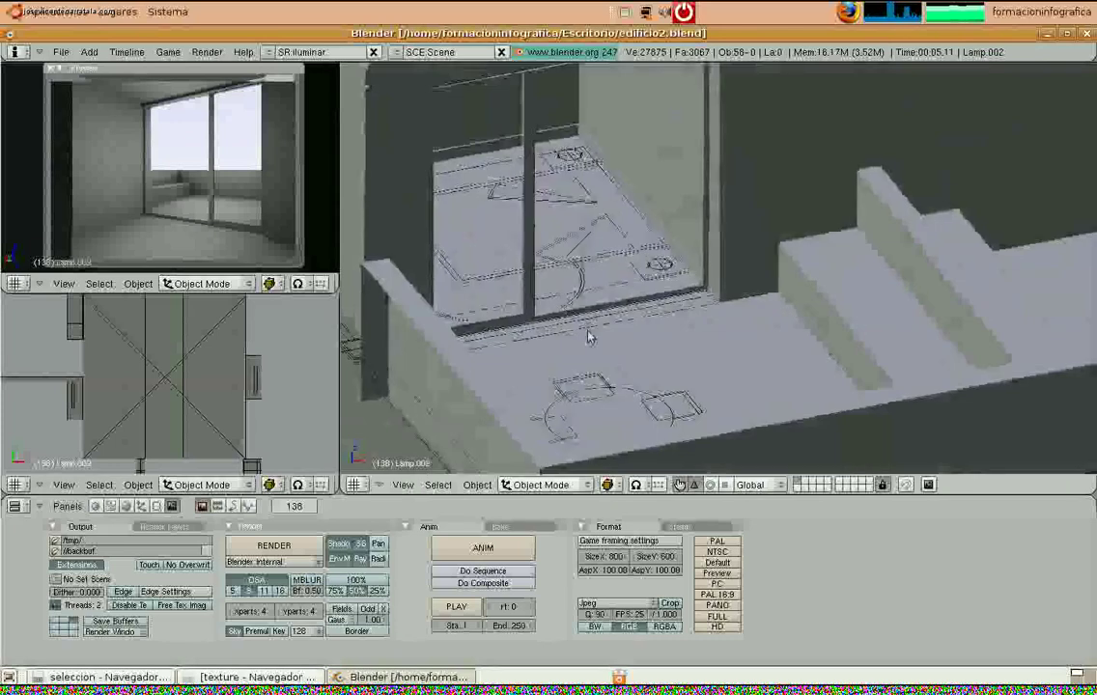
pyautogui.rightClick(577, 263)
pyautogui.moveTo(579, 259); pyautogui.dragTo(590, 282, button='middle')
pyautogui.press('n')
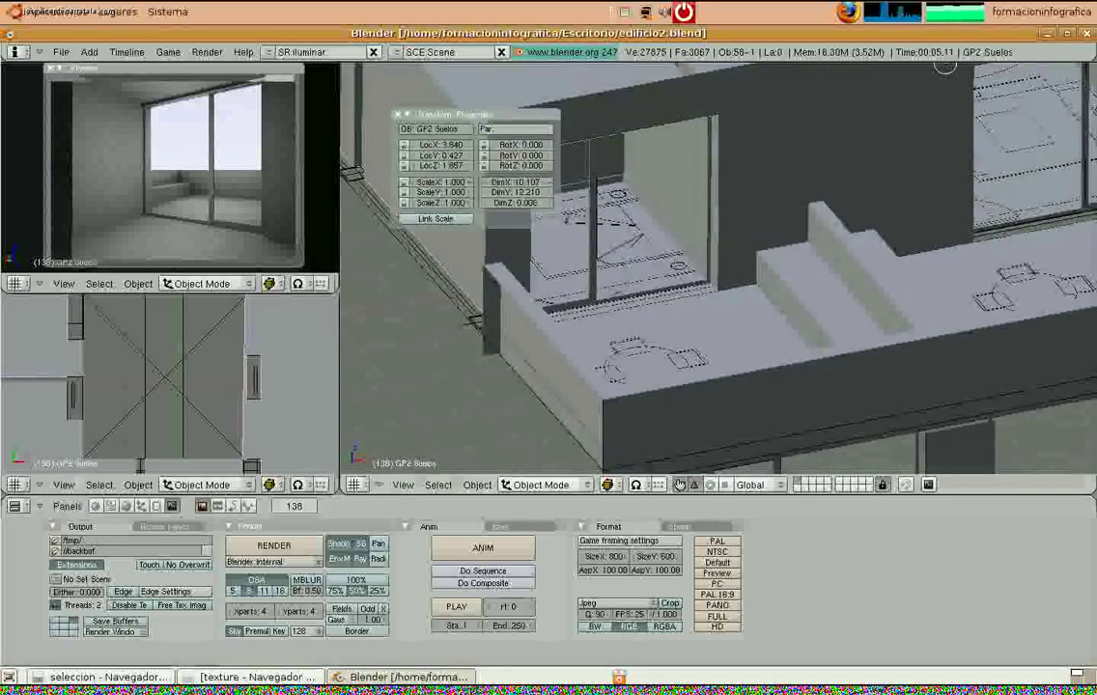
# Add a new material to the GP2 Suelos floor and name it "Material suelo P2"
pyautogui.click(124, 513)
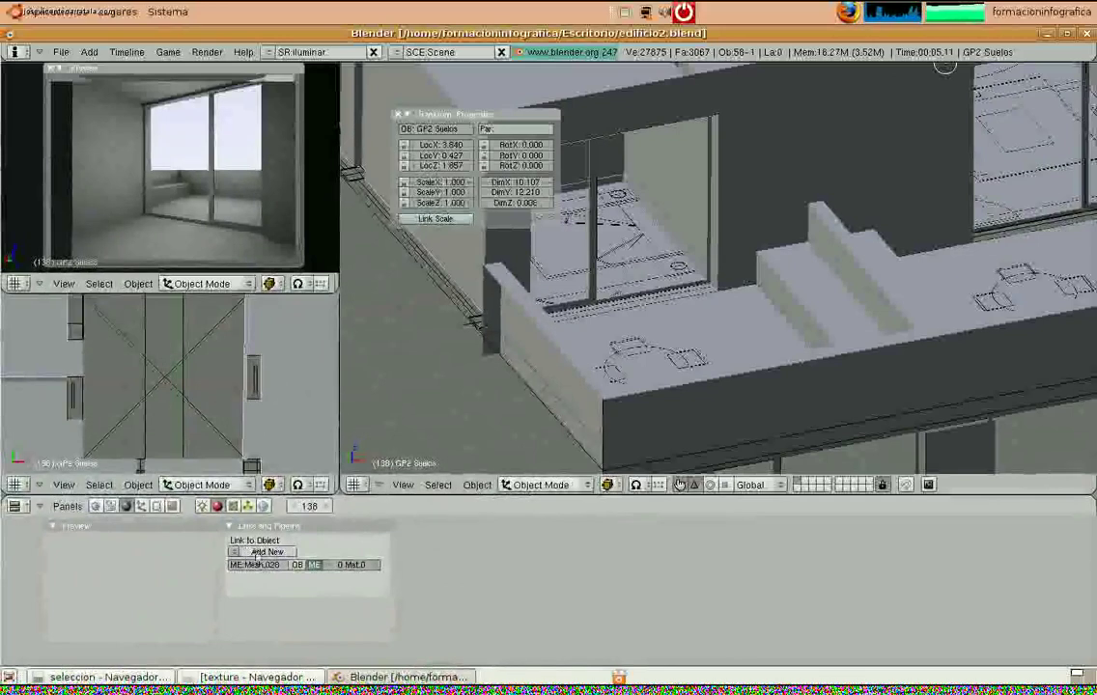
pyautogui.press('super+m')
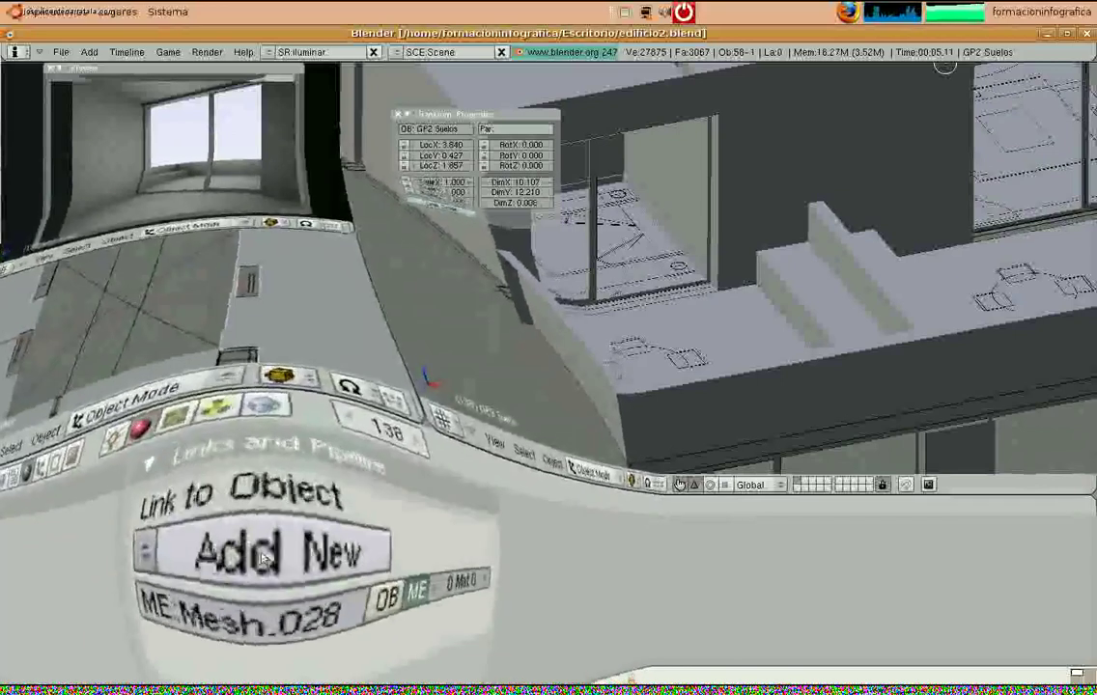
pyautogui.press('super+m')
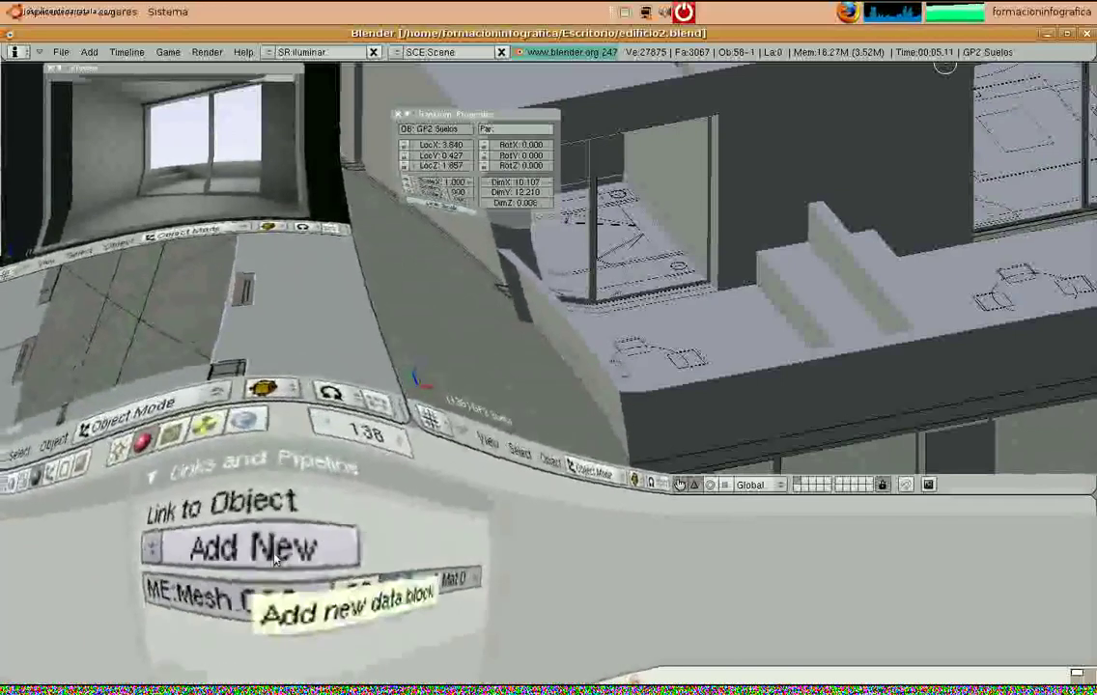
pyautogui.click(273, 553)
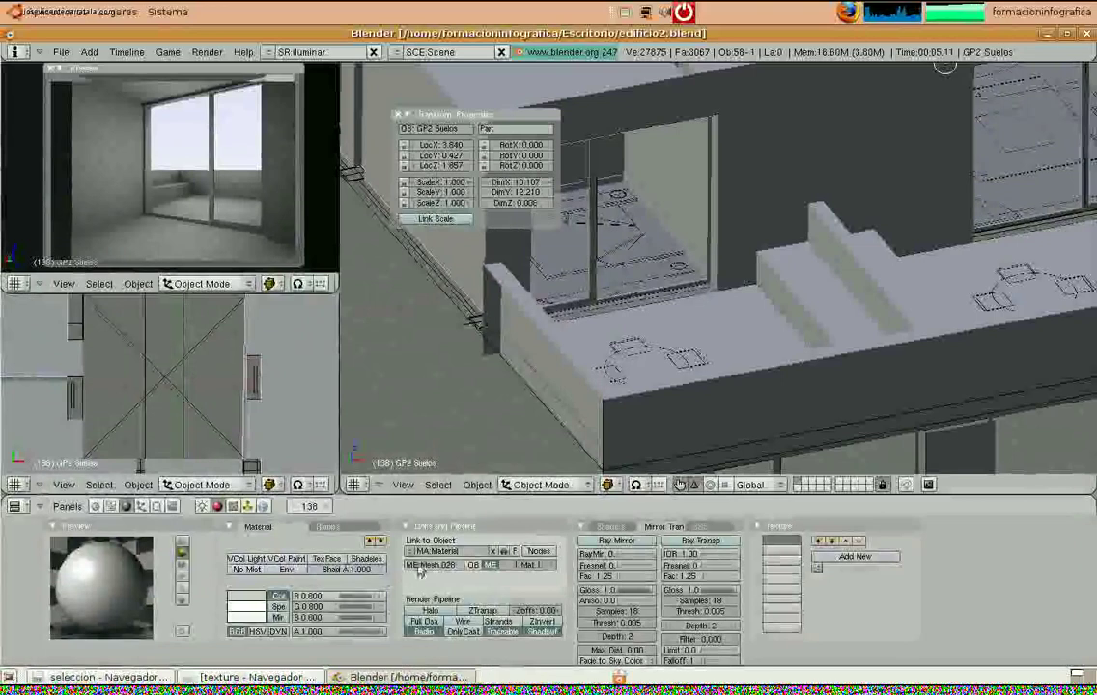
pyautogui.press('super+m')
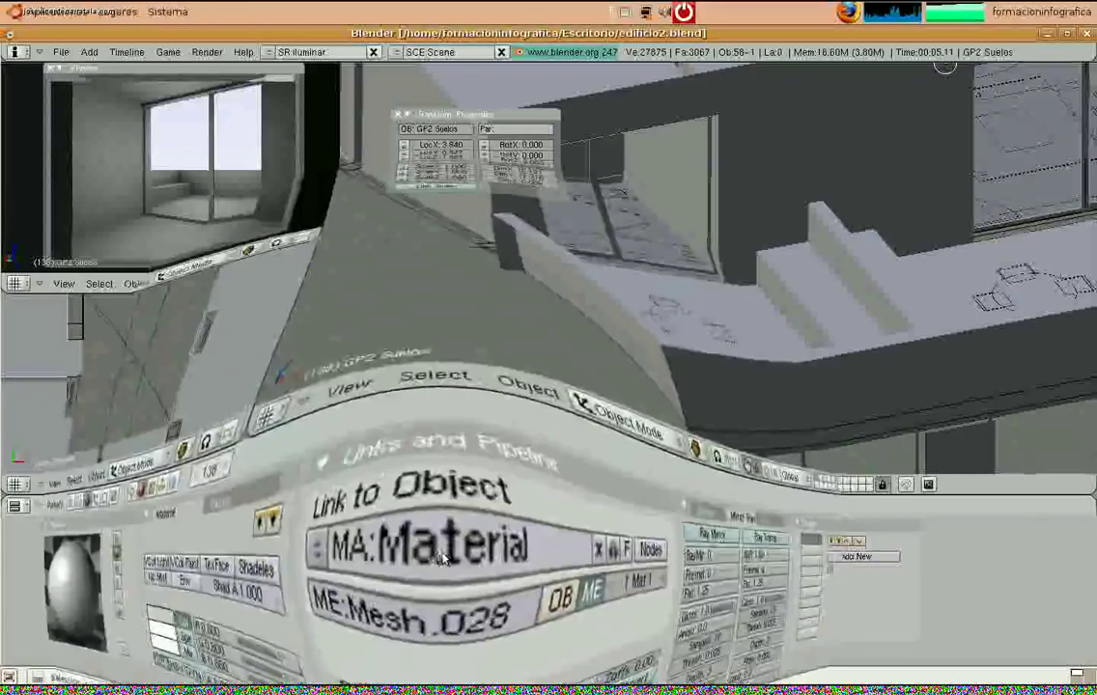
pyautogui.press('super+m')
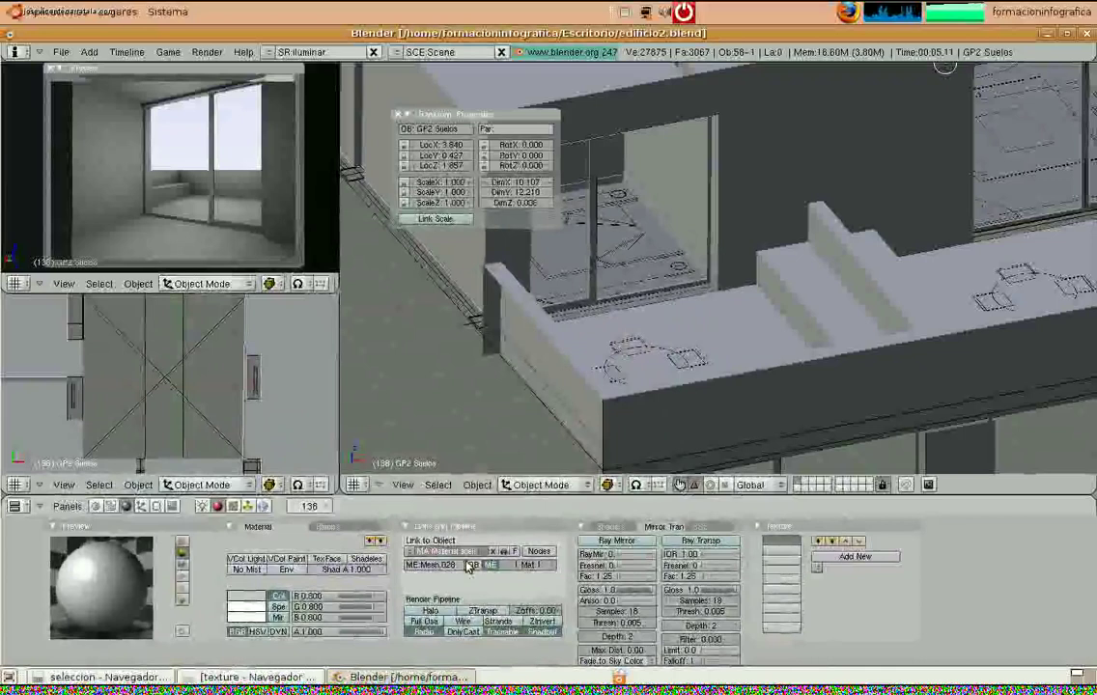
pyautogui.write('P2')
pyautogui.press('Return')
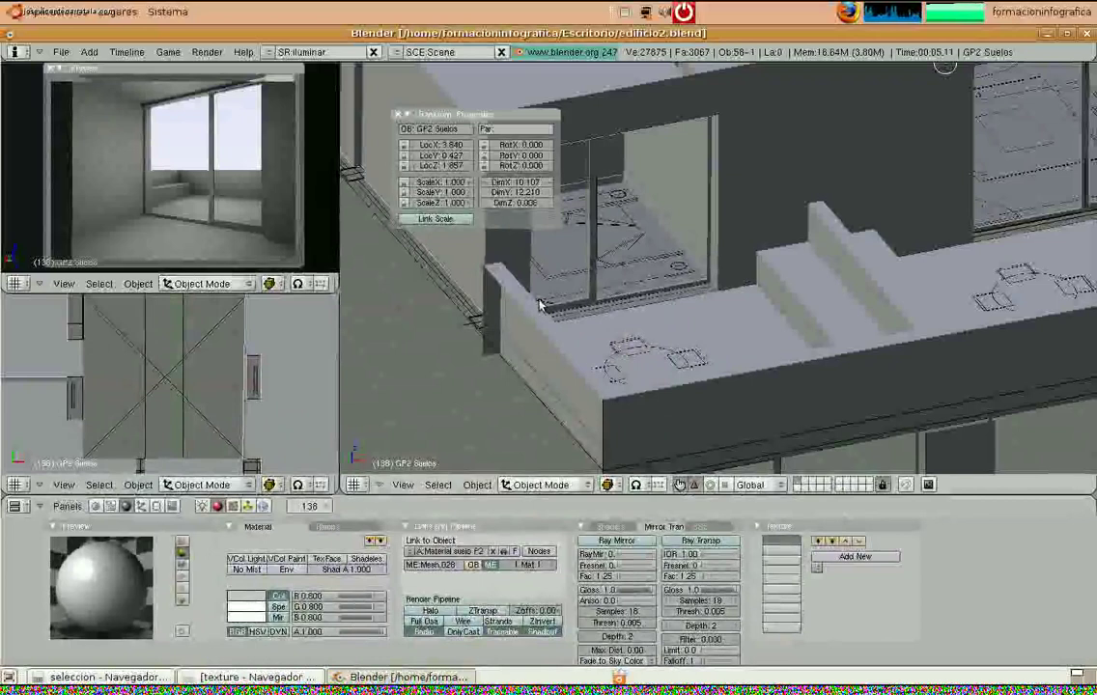
# Switch to the file manager and look through the texture images in the texture_cd/seleccion folder, checking parket.jpg
pyautogui.click(256, 677)
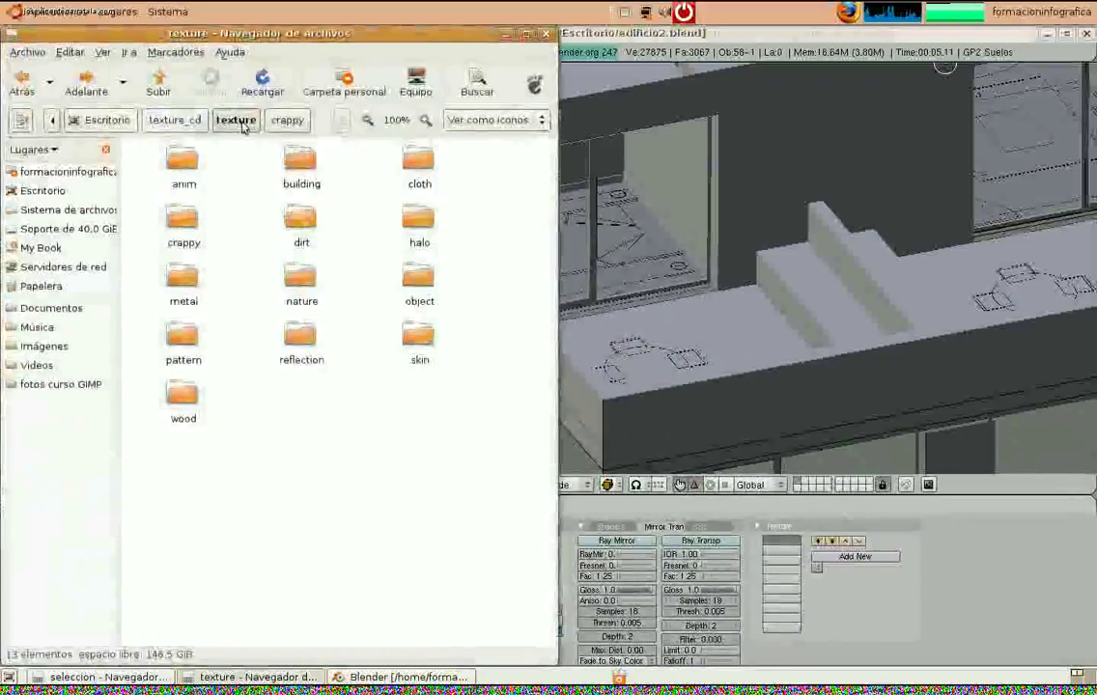
pyautogui.click(175, 120)
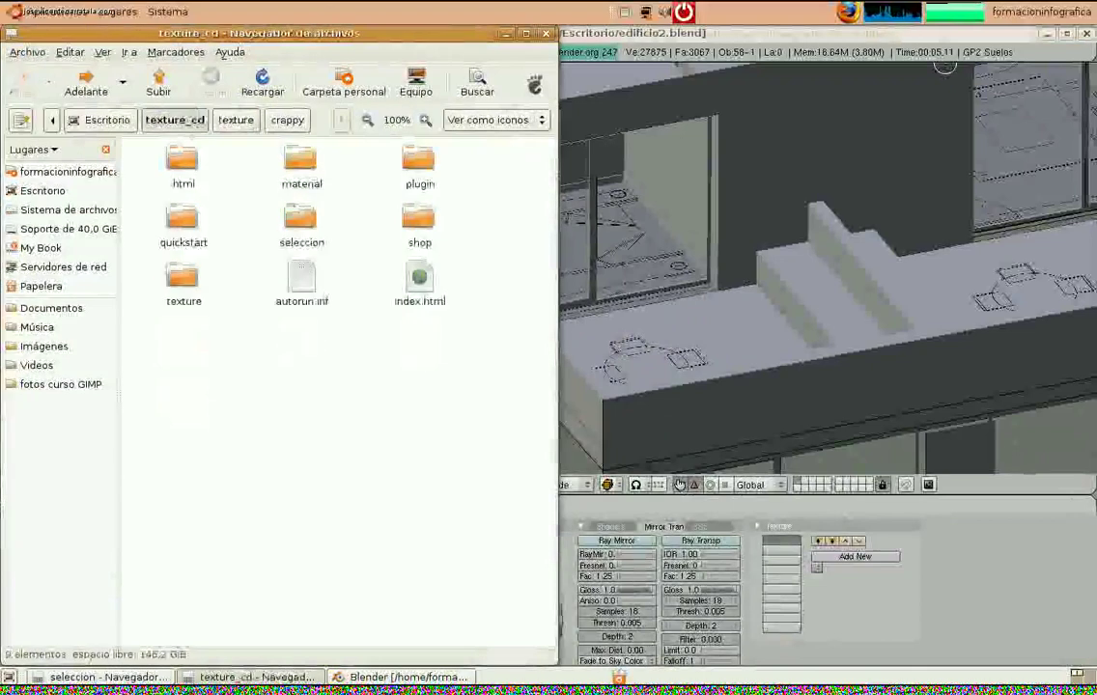
pyautogui.doubleClick(301, 220)
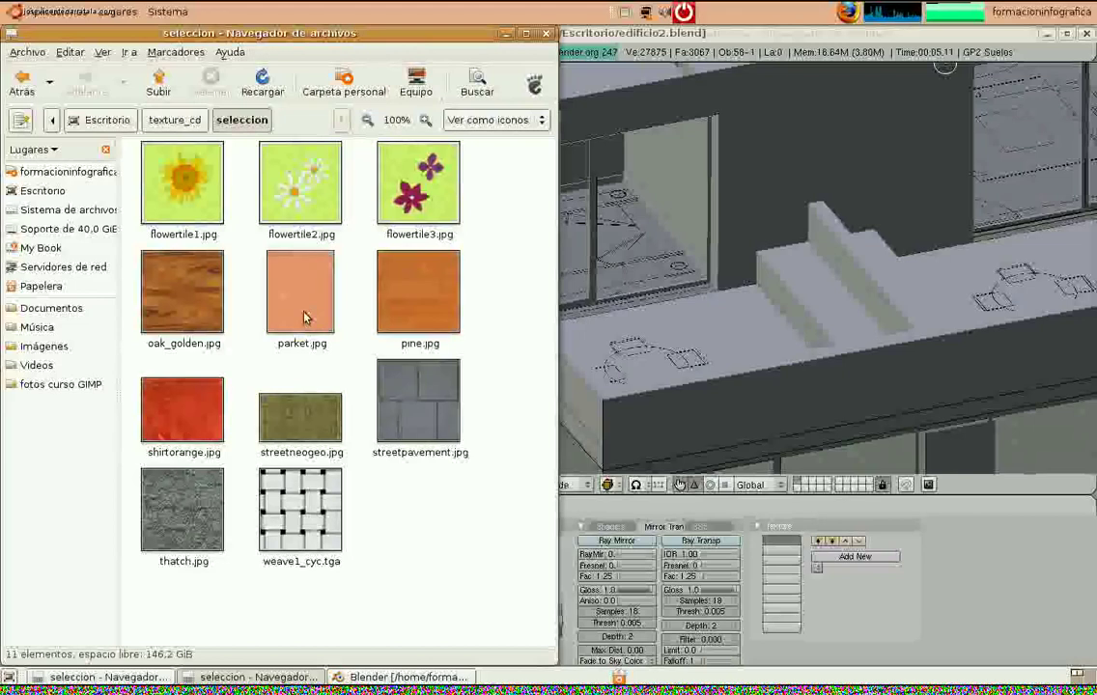
pyautogui.keyDown('super'); pyautogui.scroll(3, 305, 316); pyautogui.keyUp('super')
pyautogui.keyDown('super'); pyautogui.scroll(-3, 305, 303); pyautogui.keyUp('super')
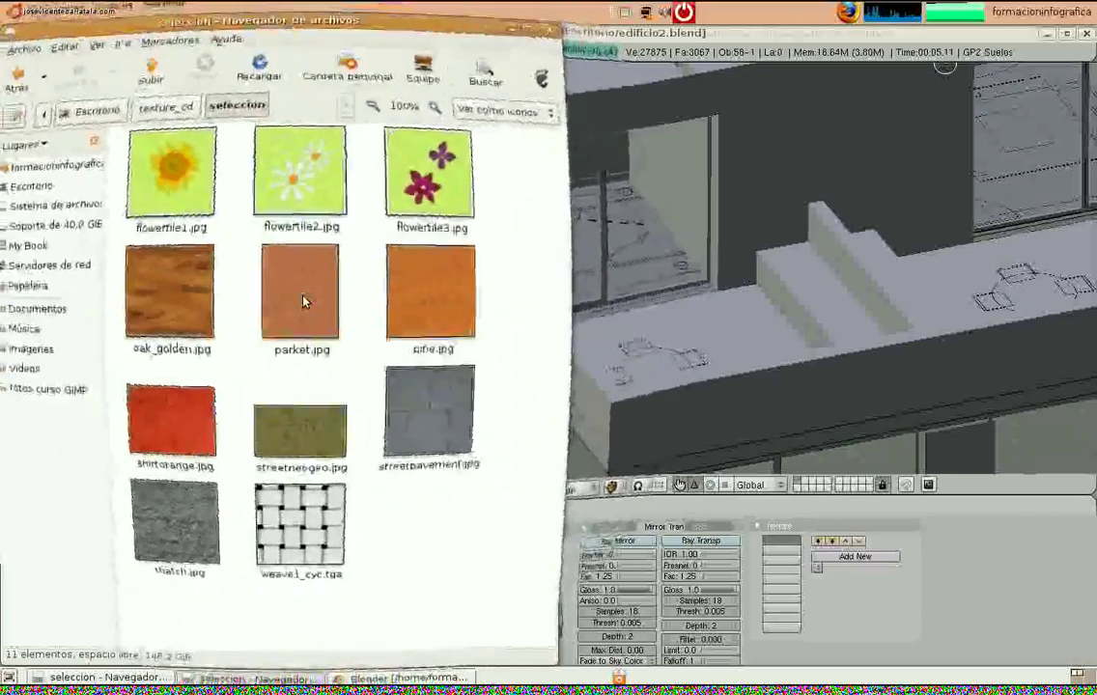
pyautogui.click(502, 34)
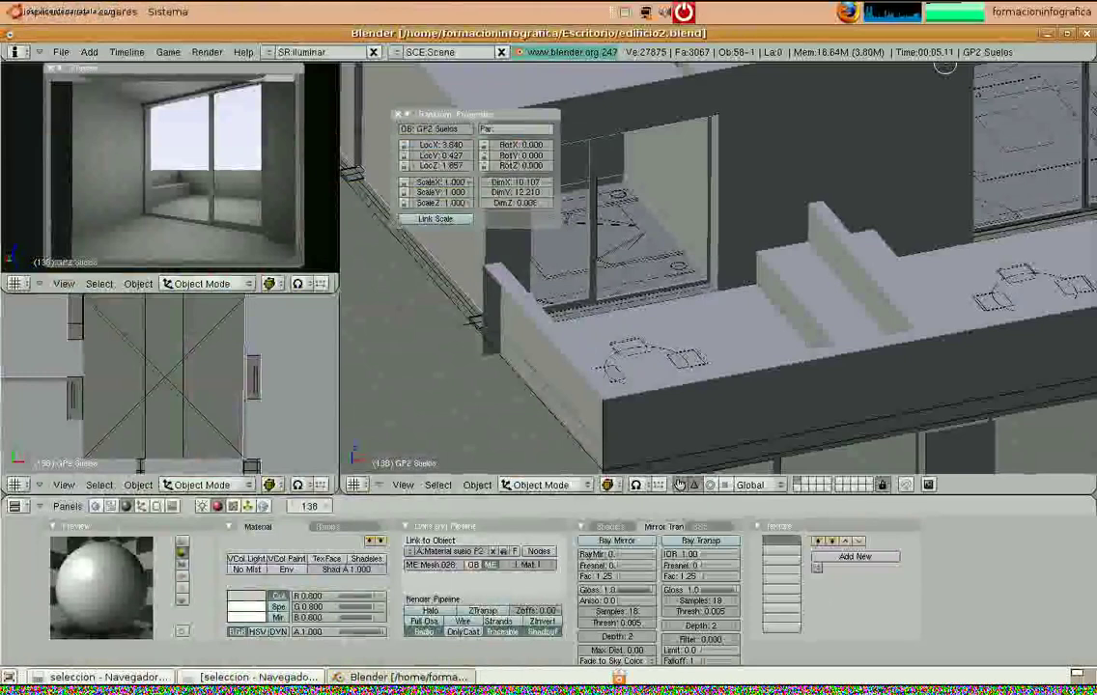
# Add a new texture to the floor material and set its texture type to Image
pyautogui.keyDown('super'); pyautogui.scroll(4, 786, 535); pyautogui.keyUp('super')
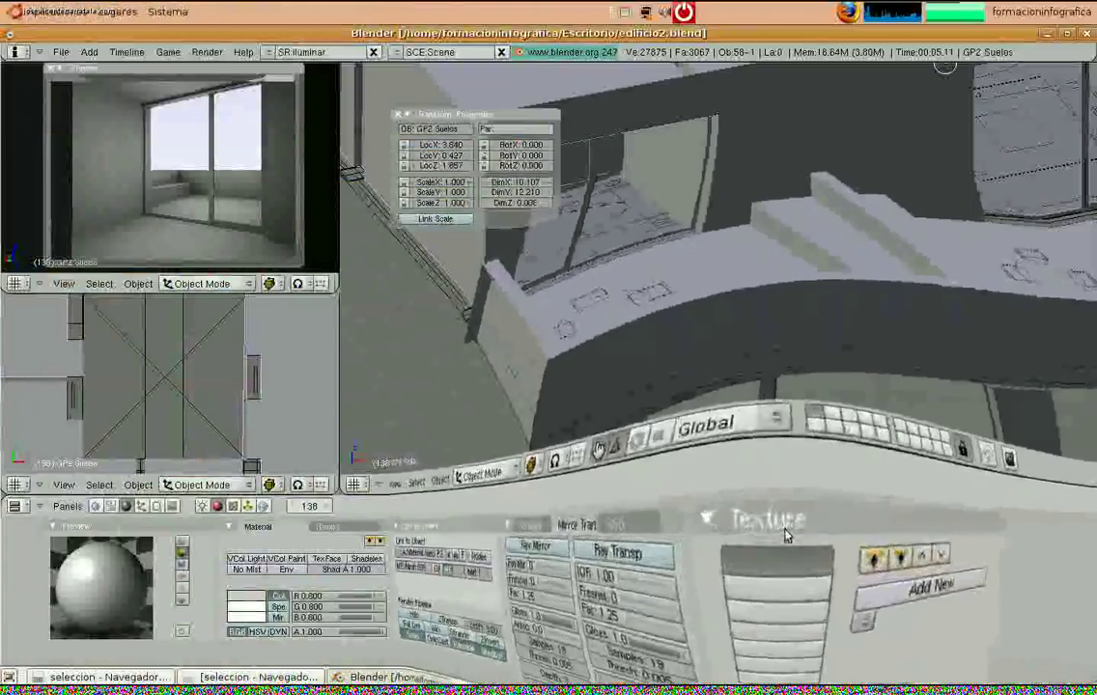
pyautogui.keyDown('super'); pyautogui.scroll(3, 859, 560); pyautogui.keyUp('super')
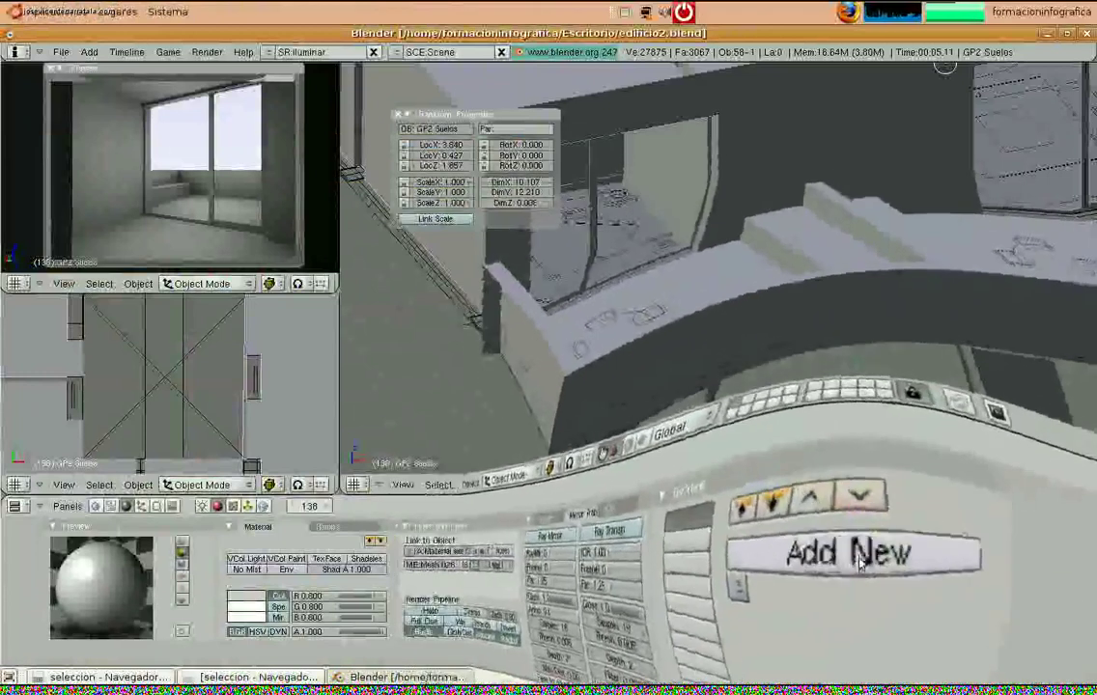
pyautogui.keyDown('super'); pyautogui.scroll(-7, 859, 565); pyautogui.keyUp('super')
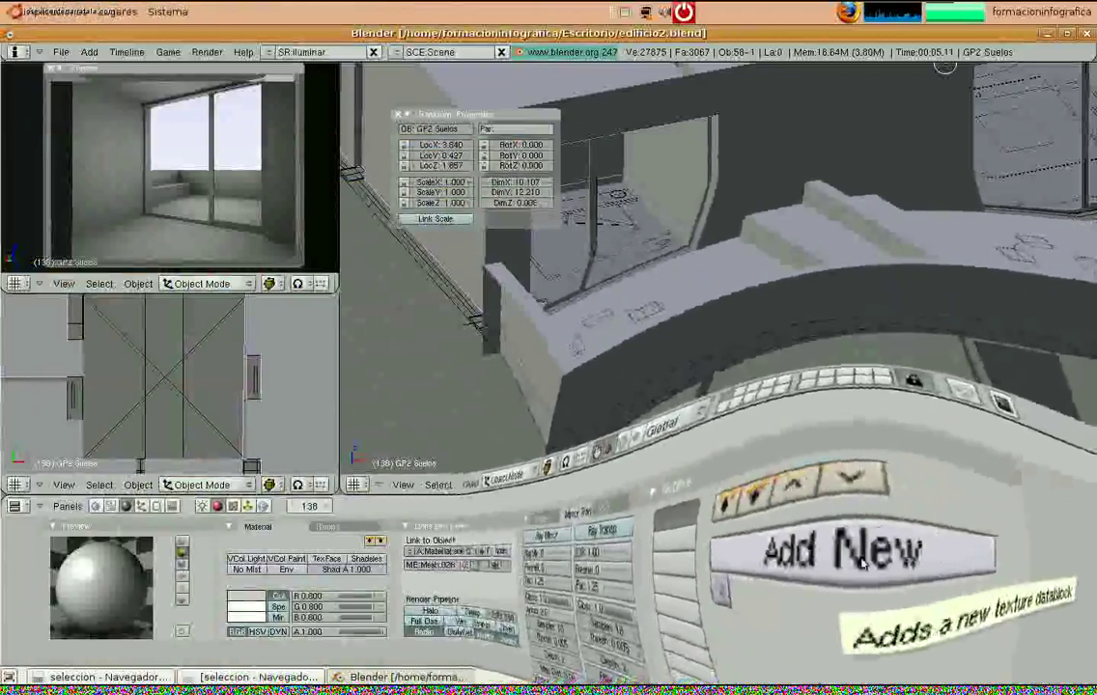
pyautogui.click(862, 560)
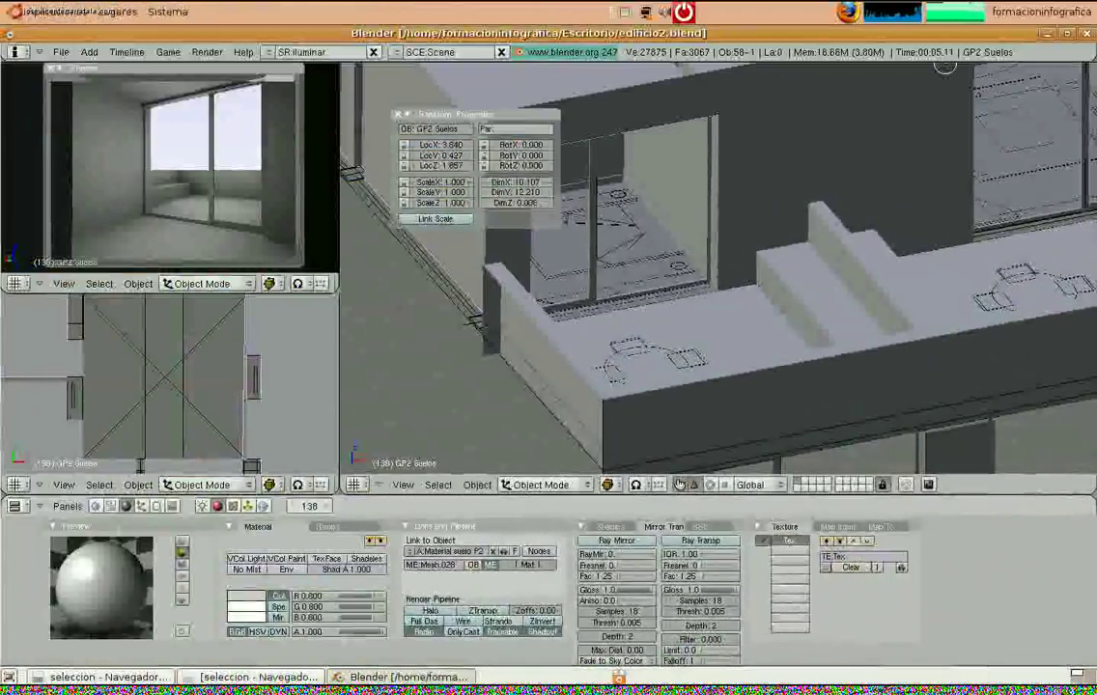
pyautogui.click(236, 515)
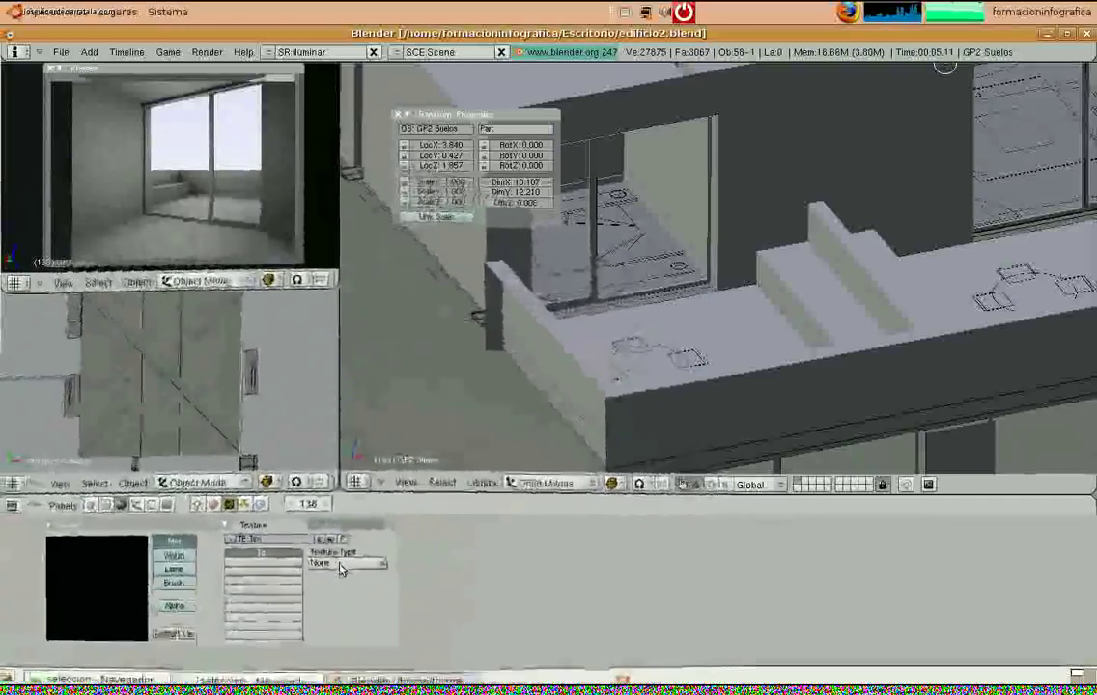
pyautogui.click(340, 567)
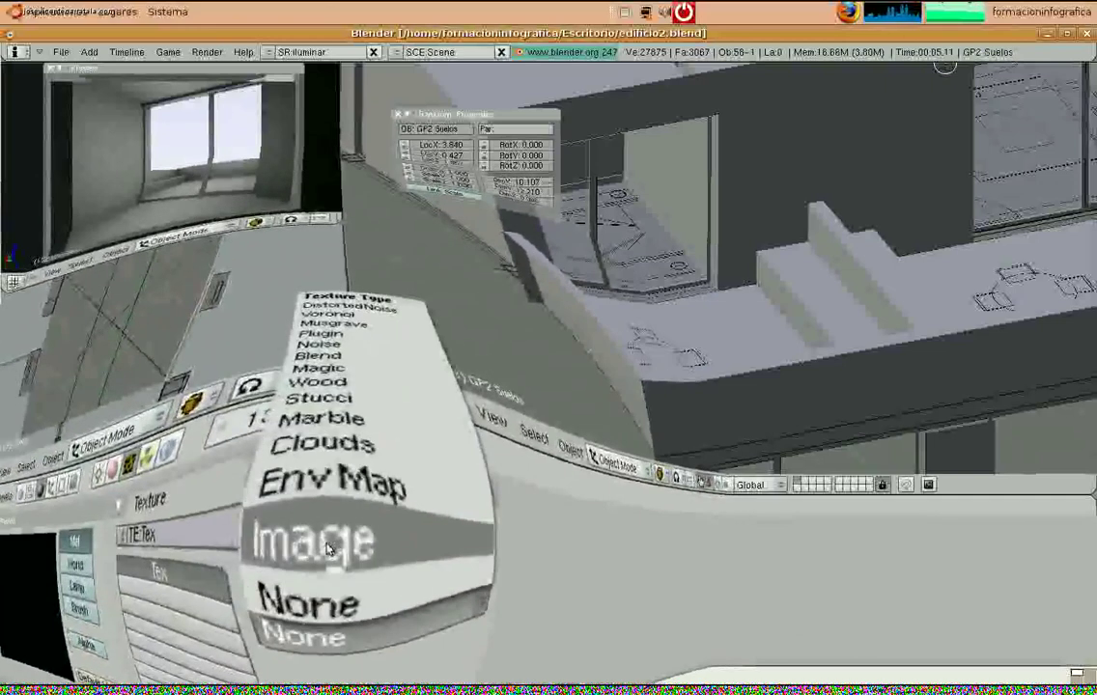
pyautogui.click(339, 551)
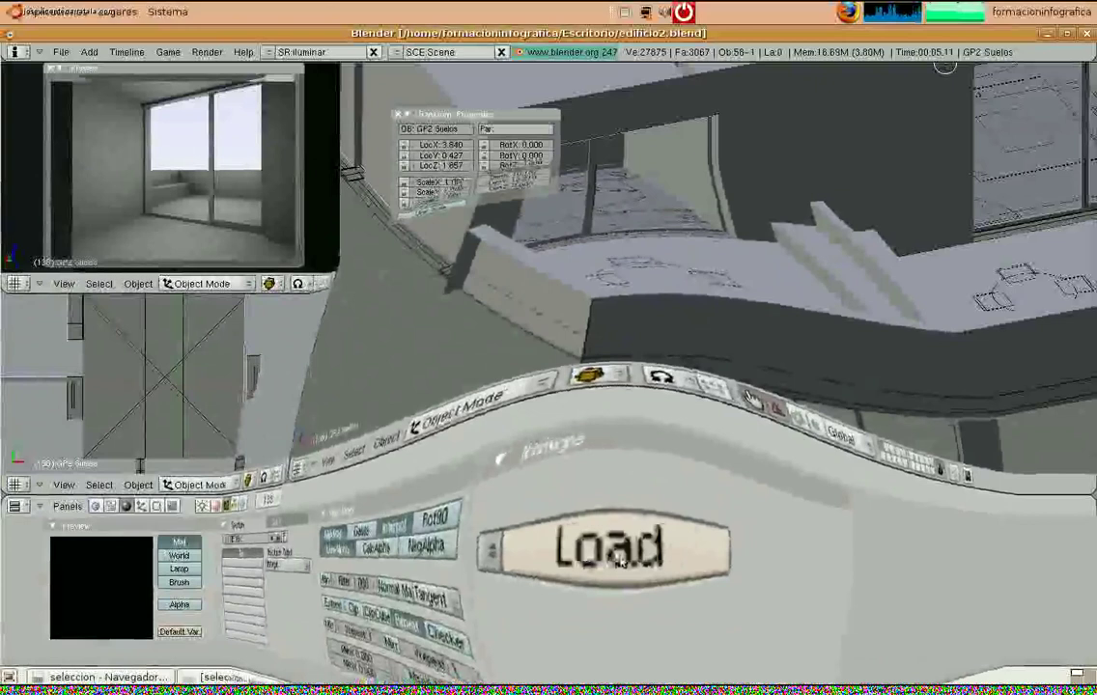
# Load parket.jpg from Escritorio/texture_cd/seleccion as the texture's image and return to the material settings
pyautogui.click(618, 557)
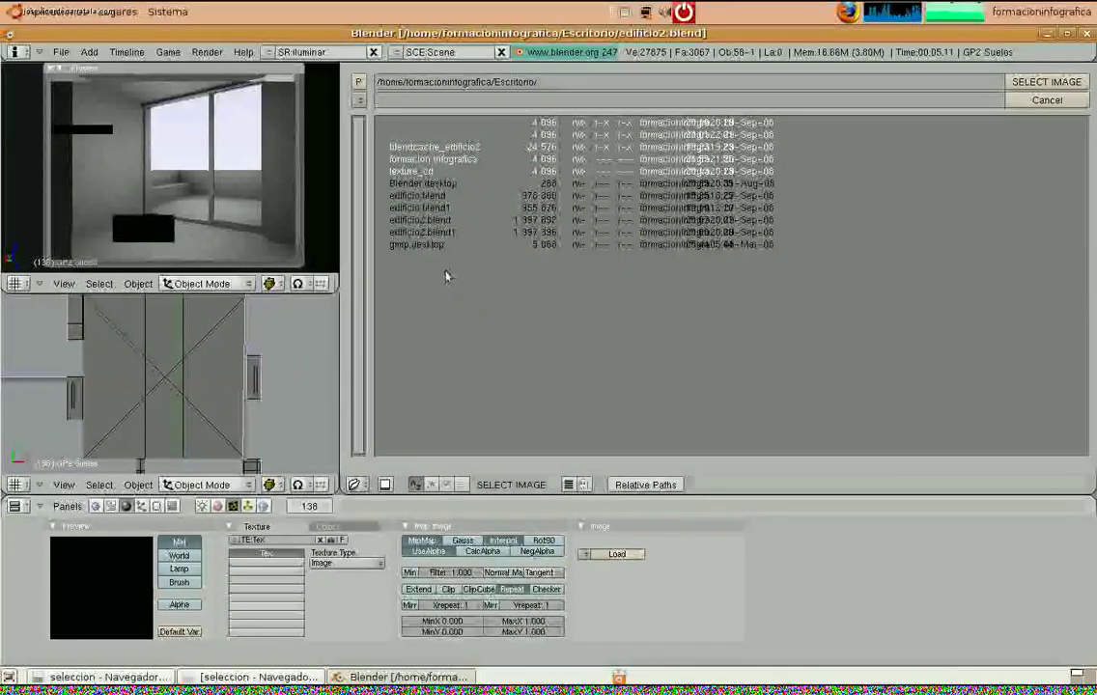
pyautogui.click(423, 171)
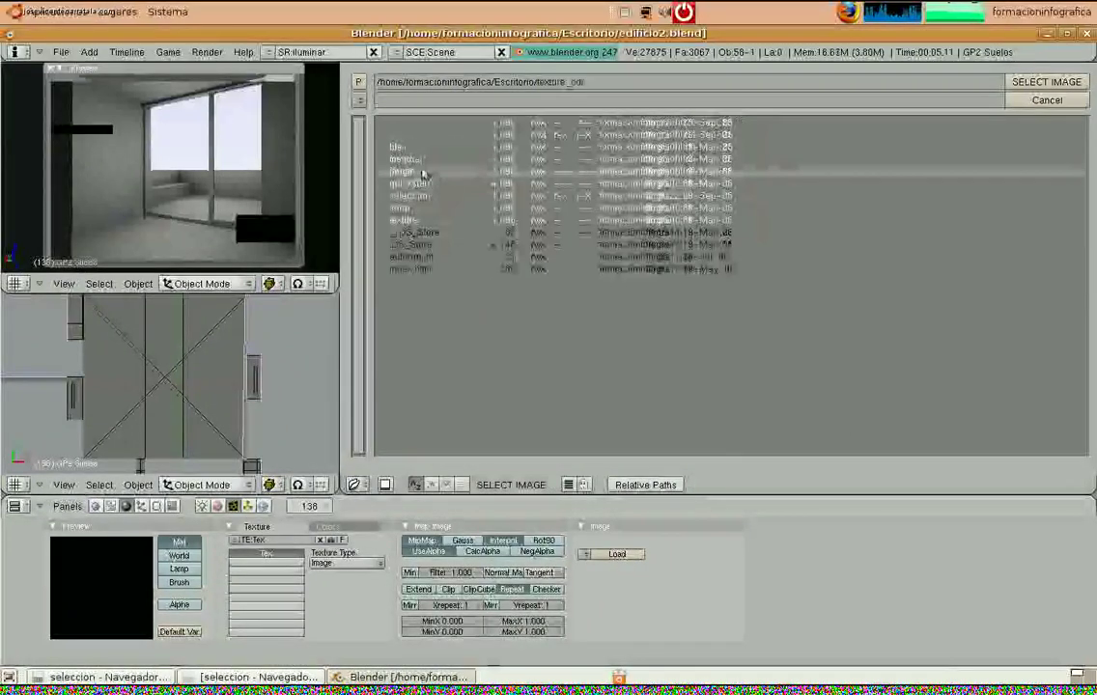
pyautogui.click(419, 195)
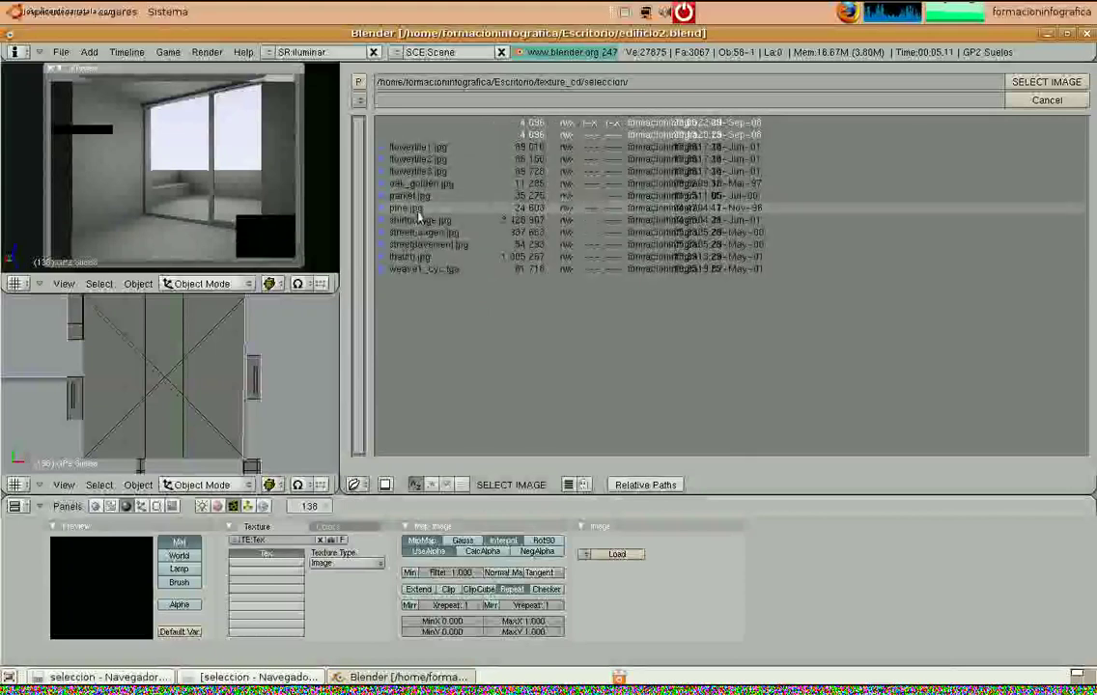
pyautogui.click(409, 196)
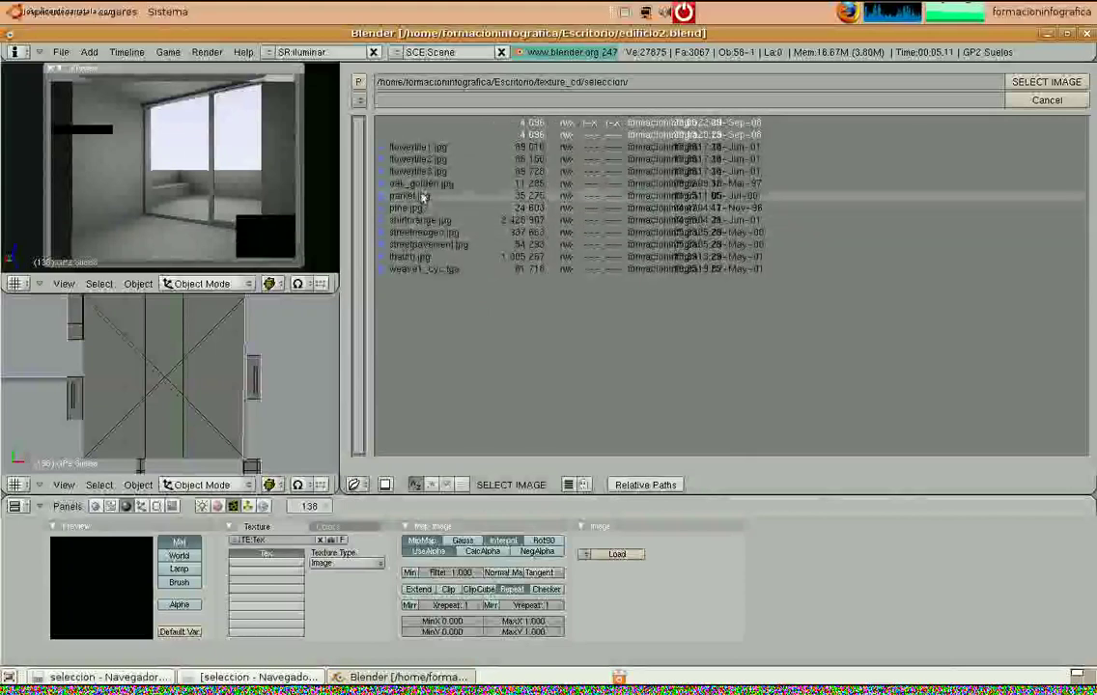
pyautogui.click(1065, 83)
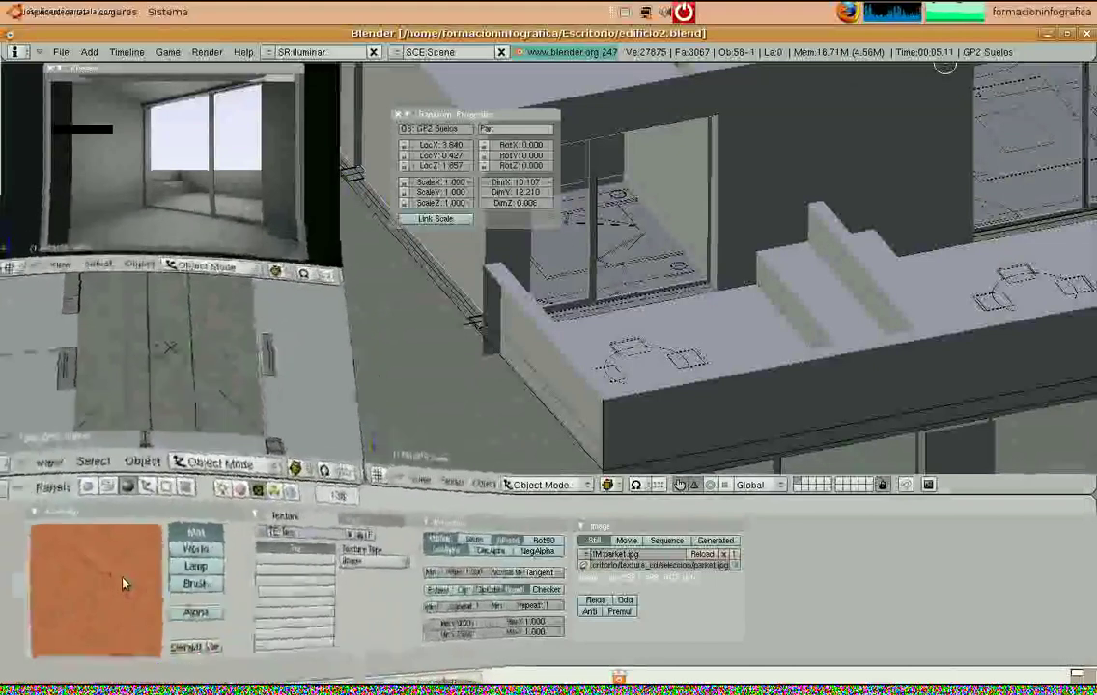
pyautogui.click(219, 506)
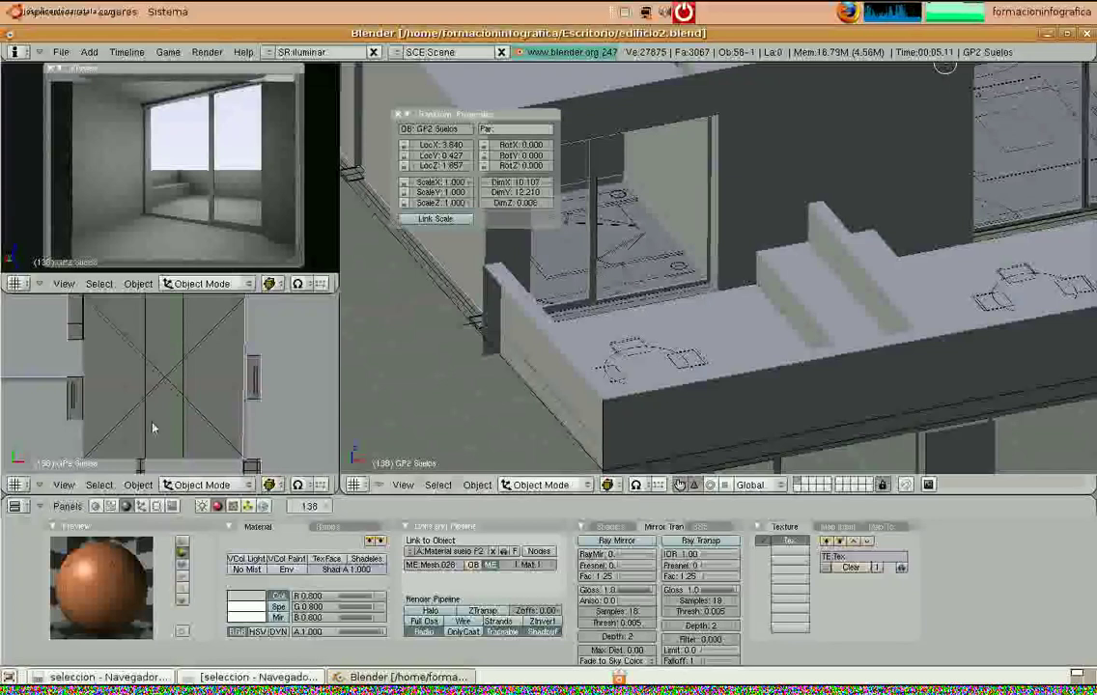
# Change the small plan-view viewport below the camera view into a UV/Image Editor
pyautogui.scroll(-5, 152, 428)
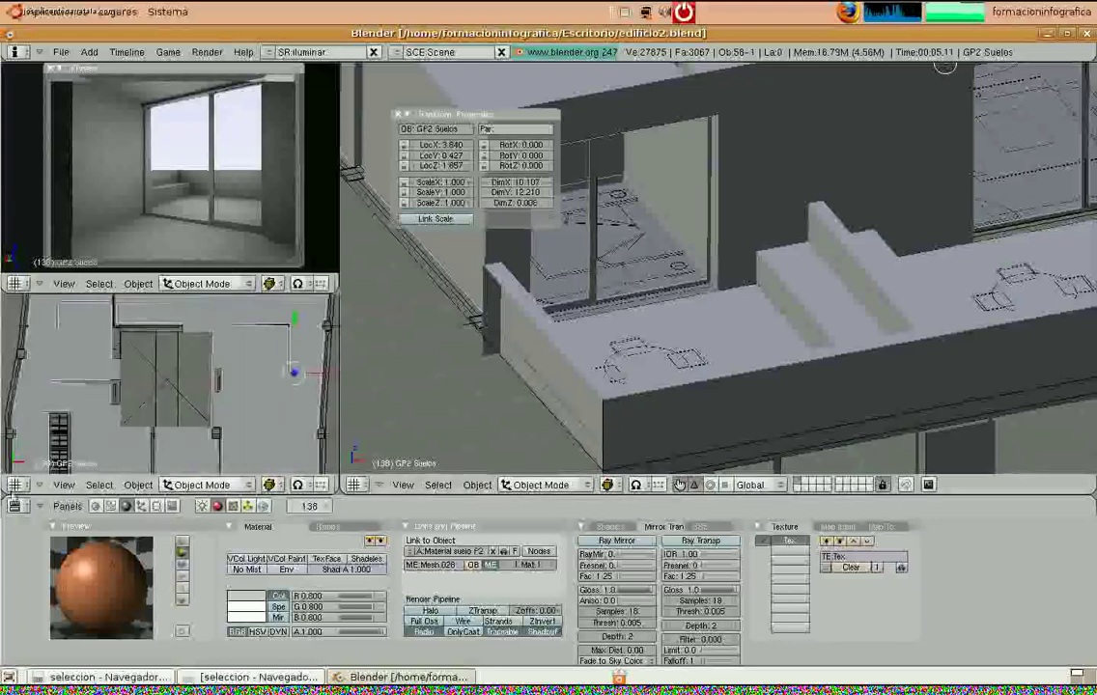
pyautogui.click(14, 484)
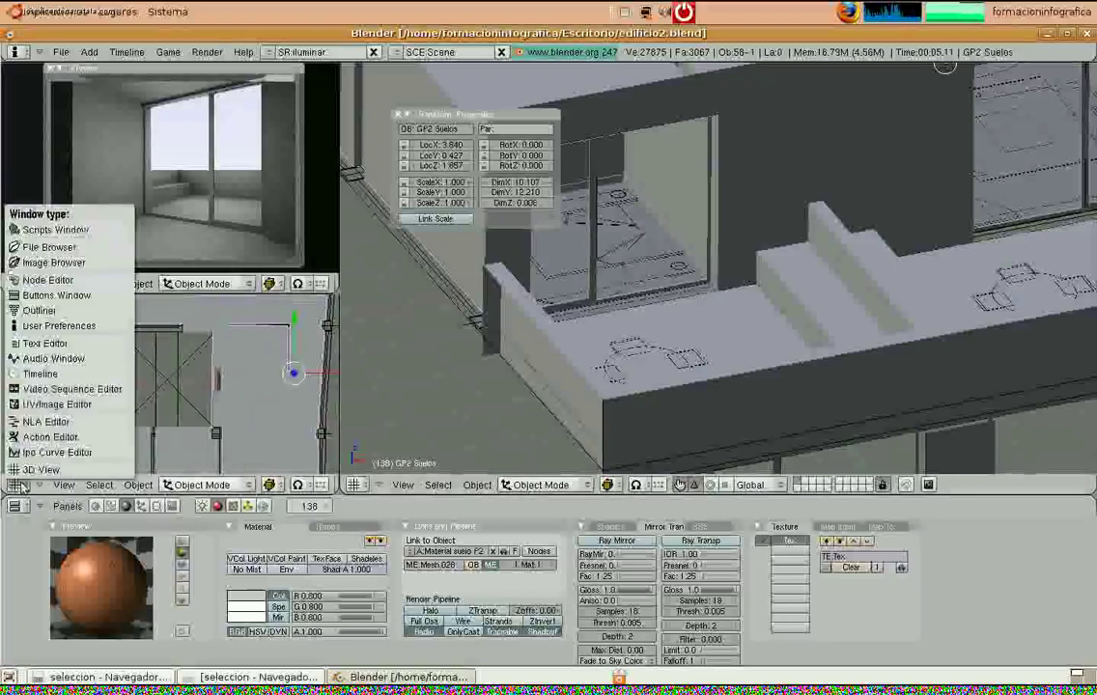
pyautogui.click(45, 406)
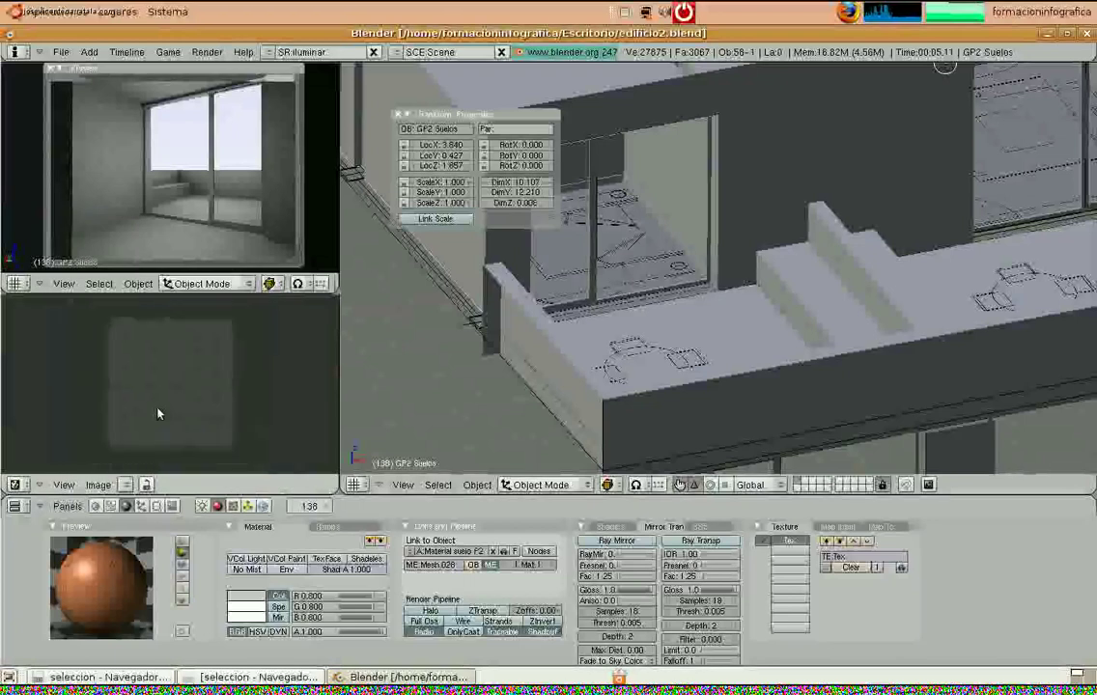
# Enter Edit Mode on the floor object GP2 Suelos and select all of its mesh faces
pyautogui.scroll(1, 159, 413)
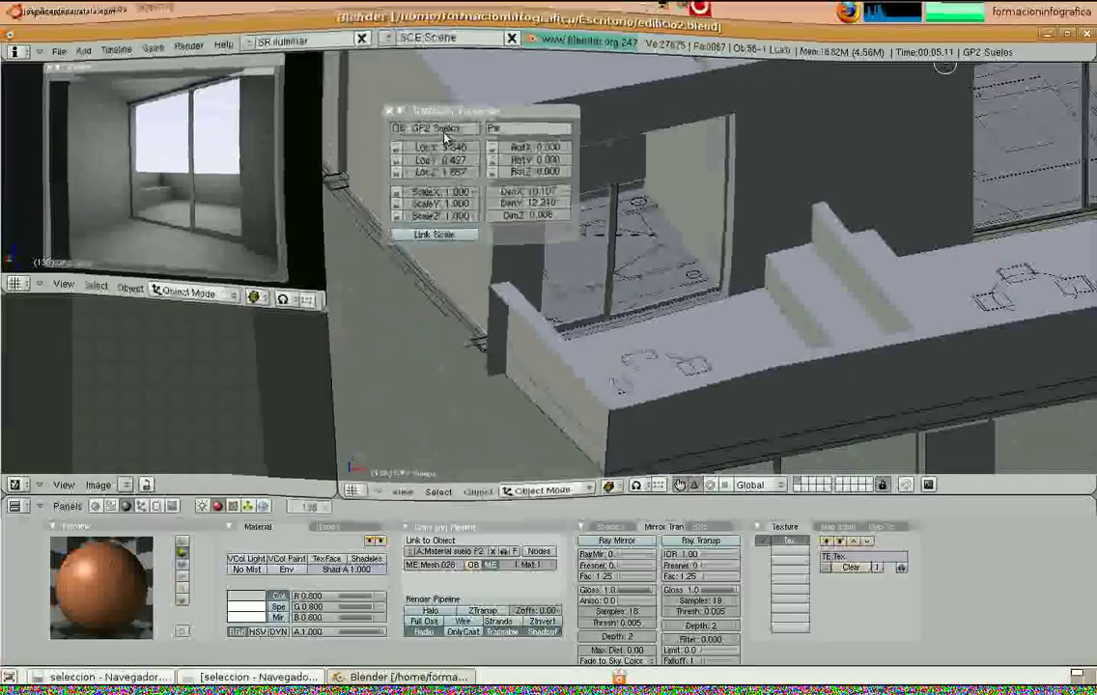
pyautogui.press('Tab')
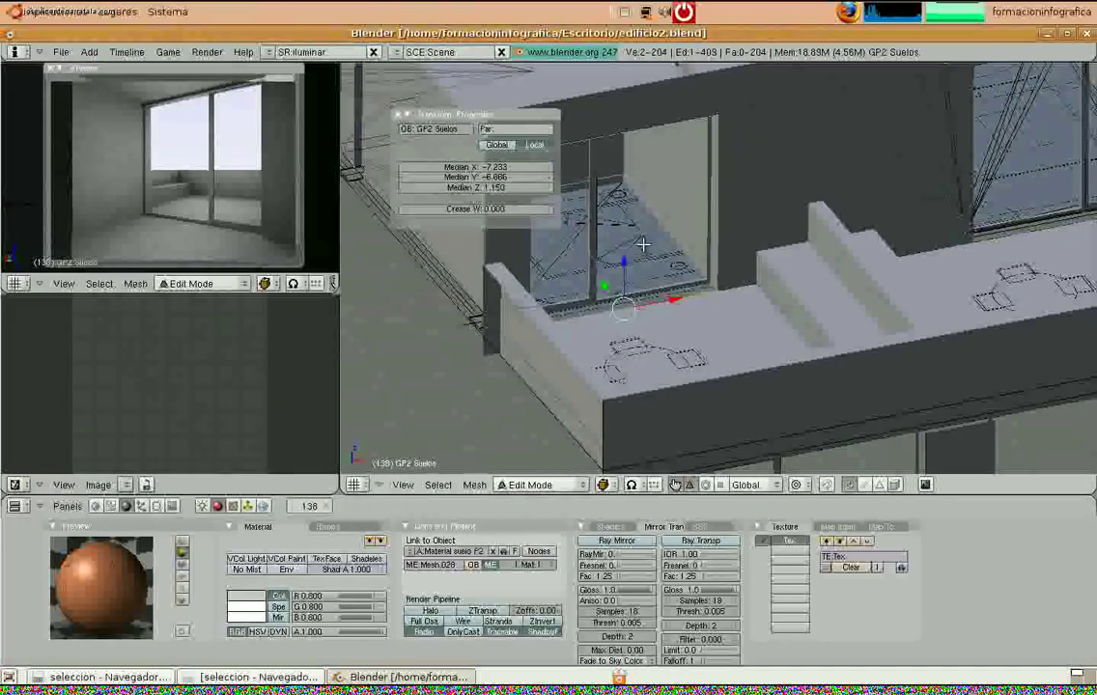
pyautogui.scroll(-5, 647, 245)
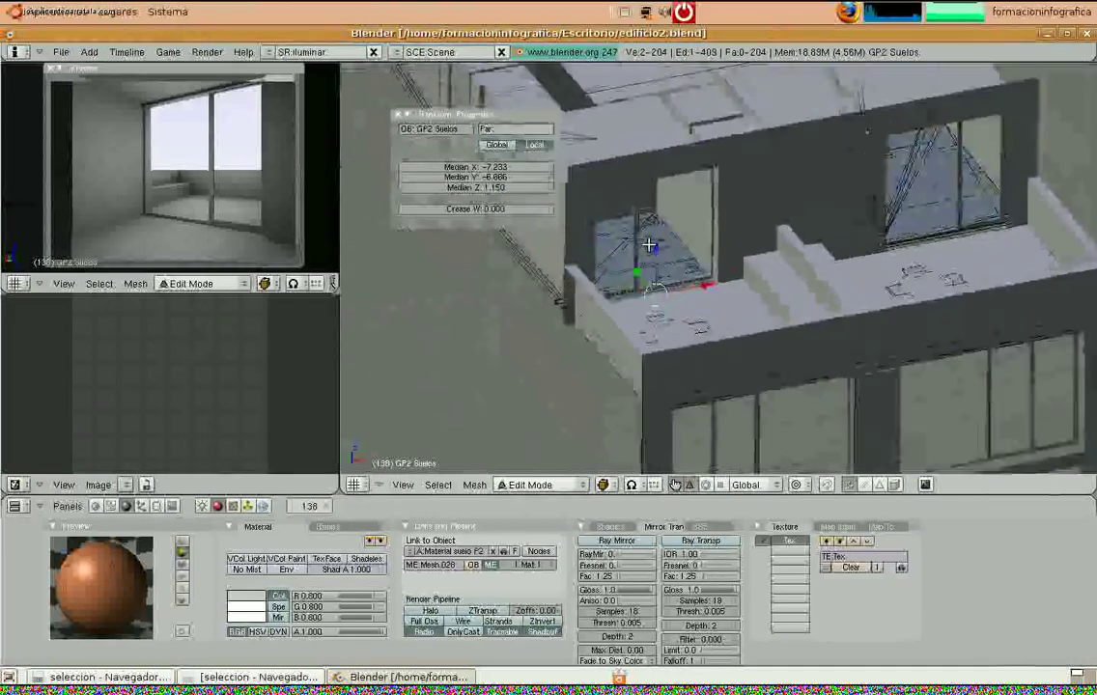
pyautogui.press('a')
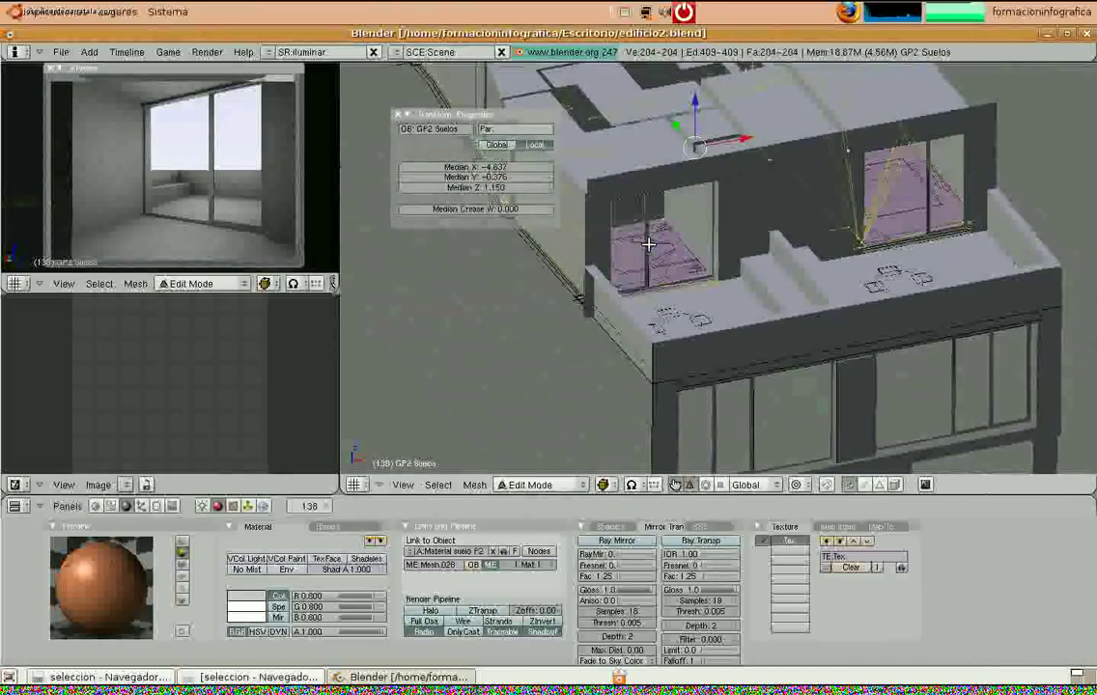
# Unwrap the selected floor faces from the top view using Project From View
pyautogui.press('KP_7')
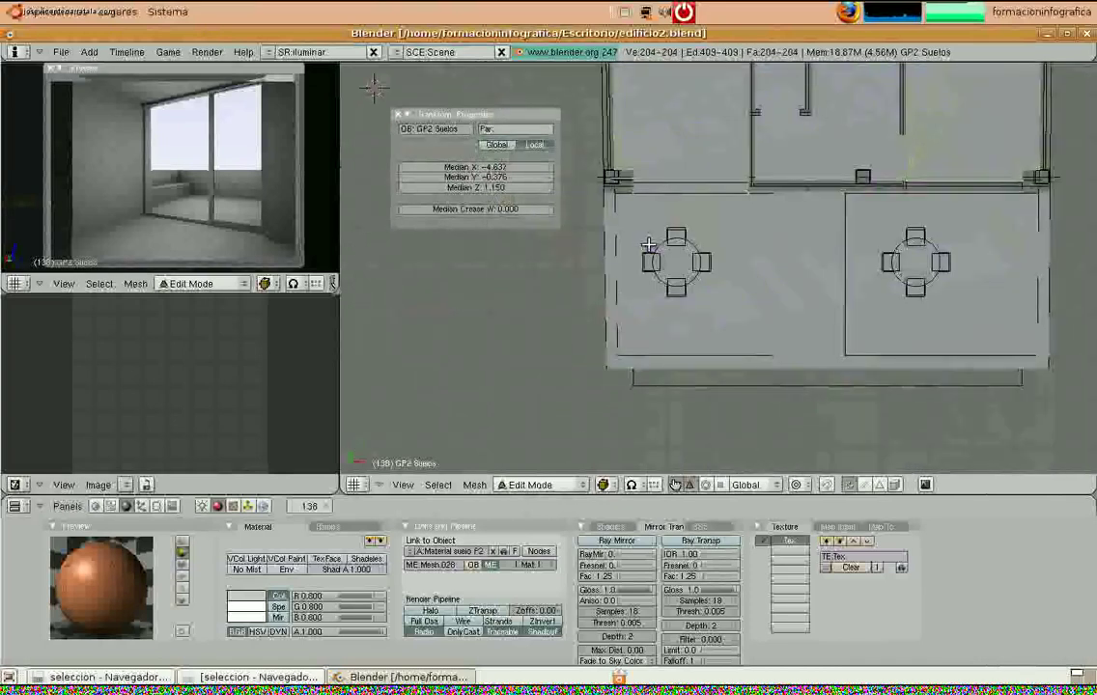
pyautogui.keyDown('shift'); pyautogui.moveTo(782, 141); pyautogui.dragTo(715, 324, button='middle'); pyautogui.keyUp('shift')
pyautogui.scroll(-3, 715, 323)
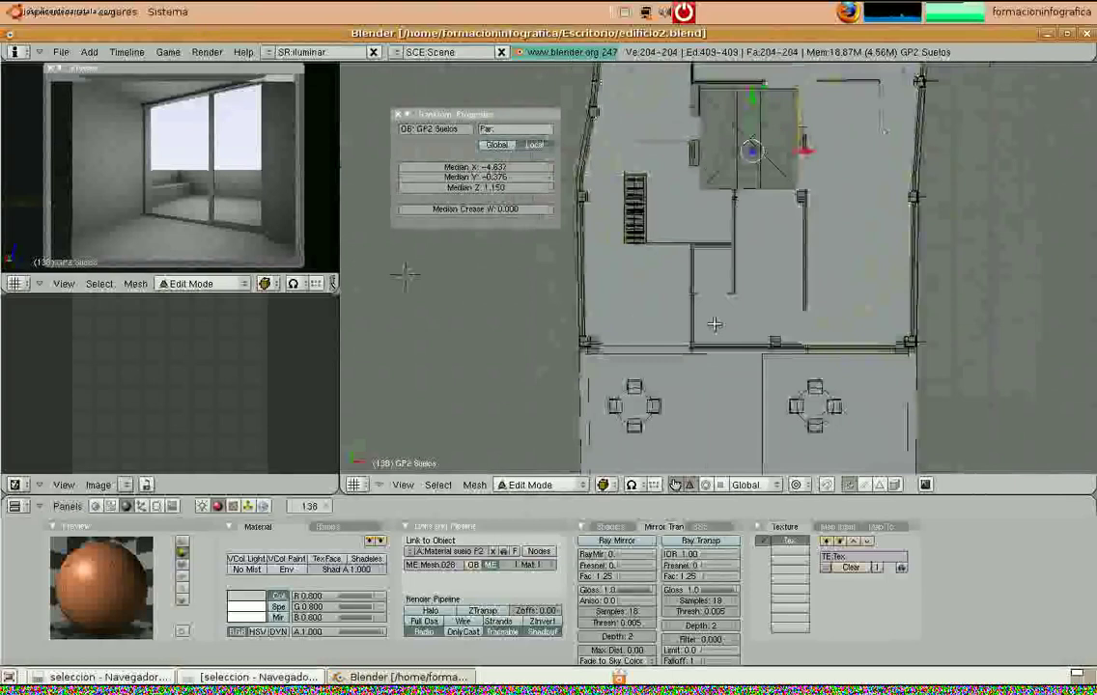
pyautogui.keyDown('shift'); pyautogui.moveTo(735, 281); pyautogui.dragTo(695, 320, button='middle'); pyautogui.keyUp('shift')
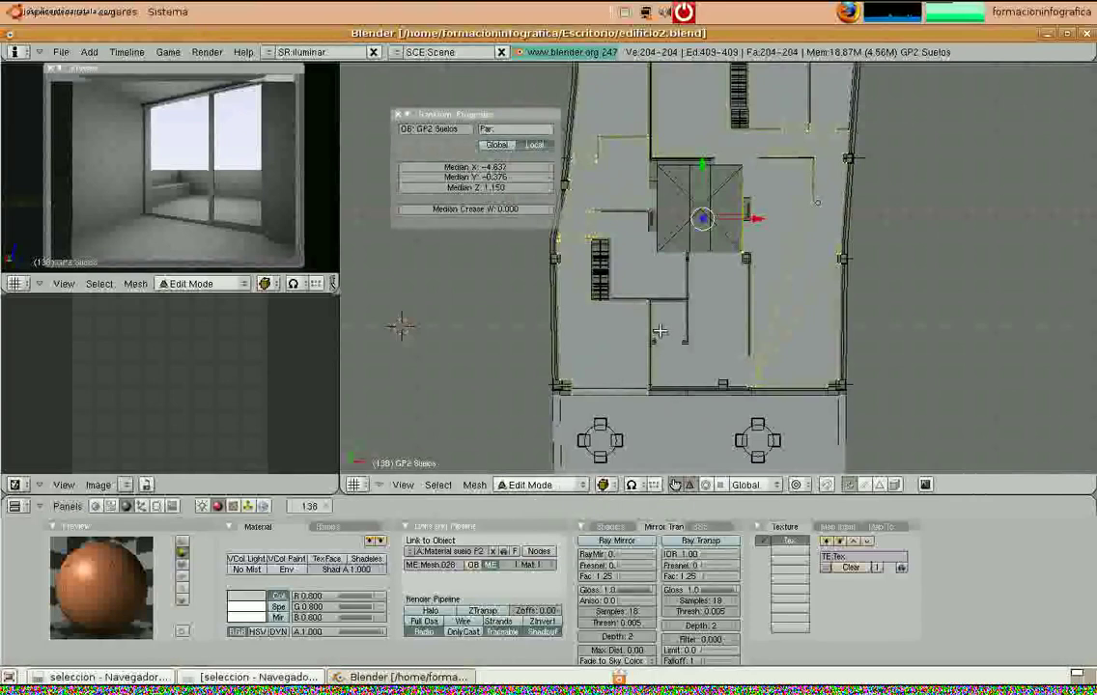
pyautogui.press('u')
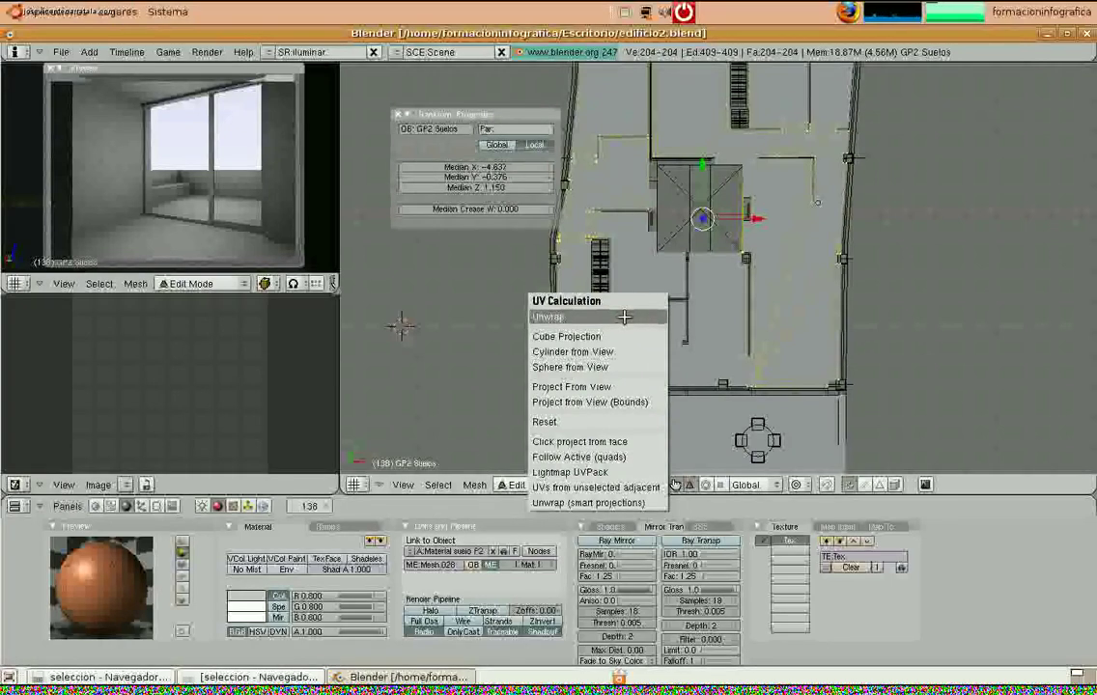
pyautogui.click(576, 386)
# Assign the parket.jpg image to the floor's unwrapped faces in the UV/Image Editor
pyautogui.scroll(3, 132, 393)
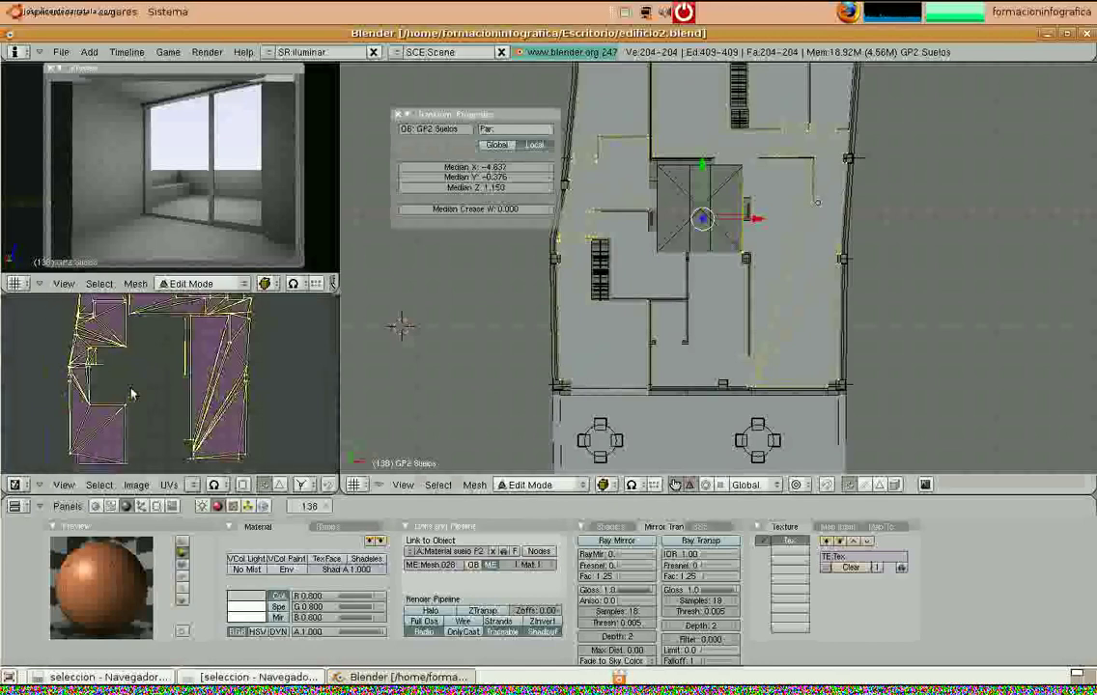
pyautogui.scroll(-1, 132, 392)
pyautogui.moveTo(174, 360); pyautogui.dragTo(174, 396, button='middle')
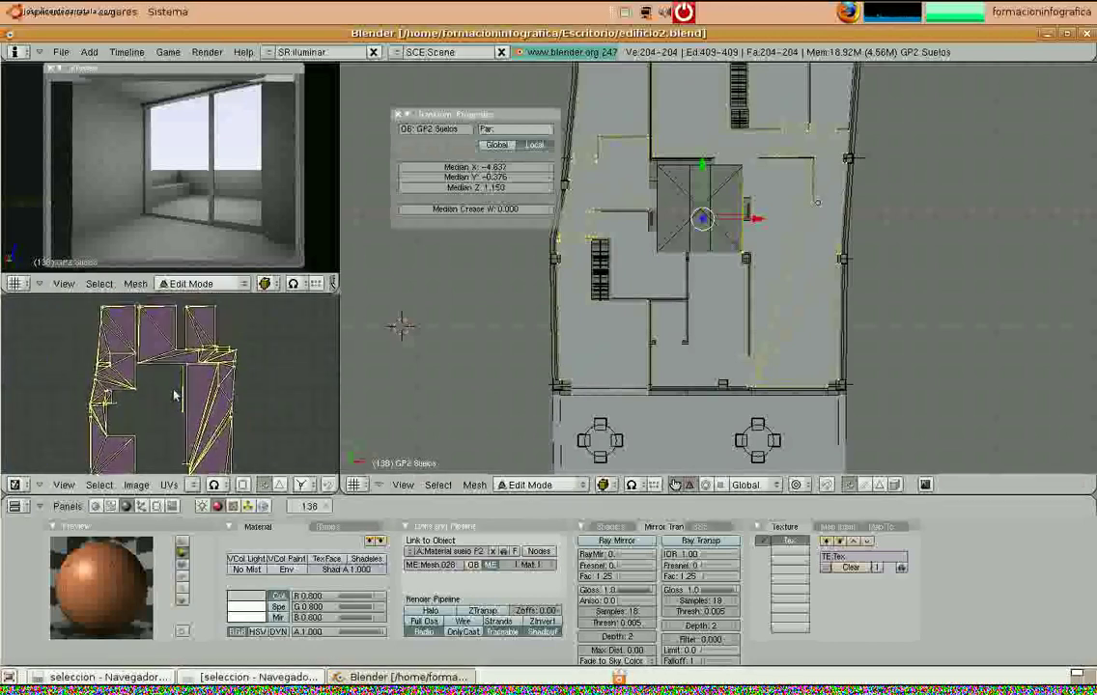
pyautogui.scroll(2, 175, 396)
pyautogui.scroll(-3, 175, 395)
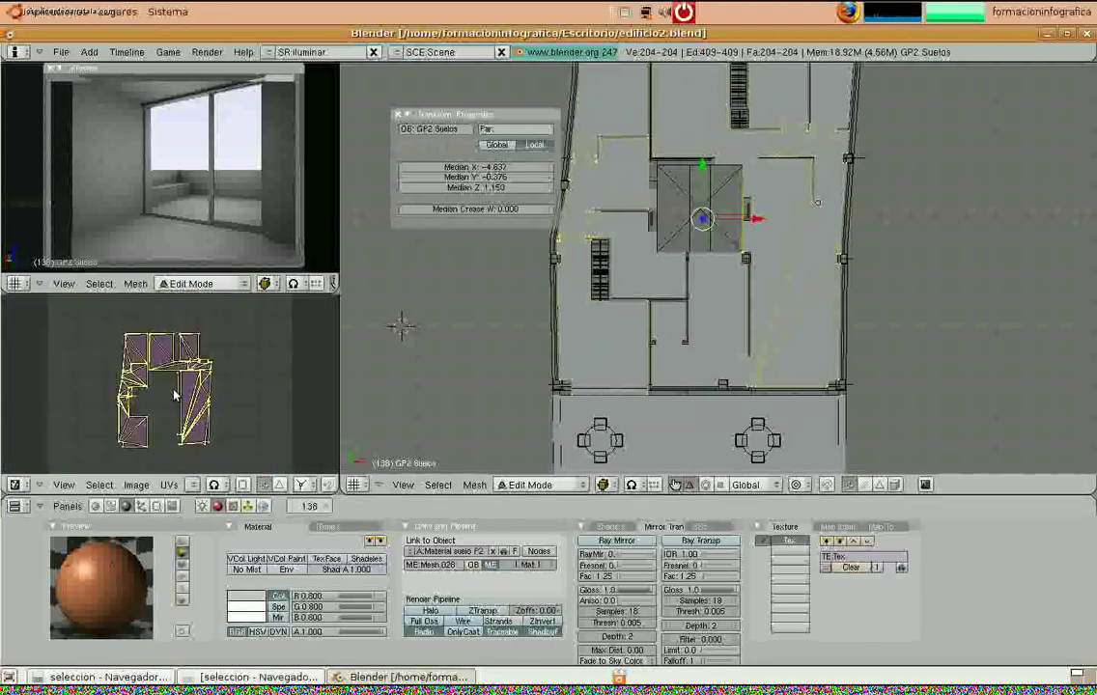
pyautogui.moveTo(175, 395); pyautogui.dragTo(187, 379, button='middle')
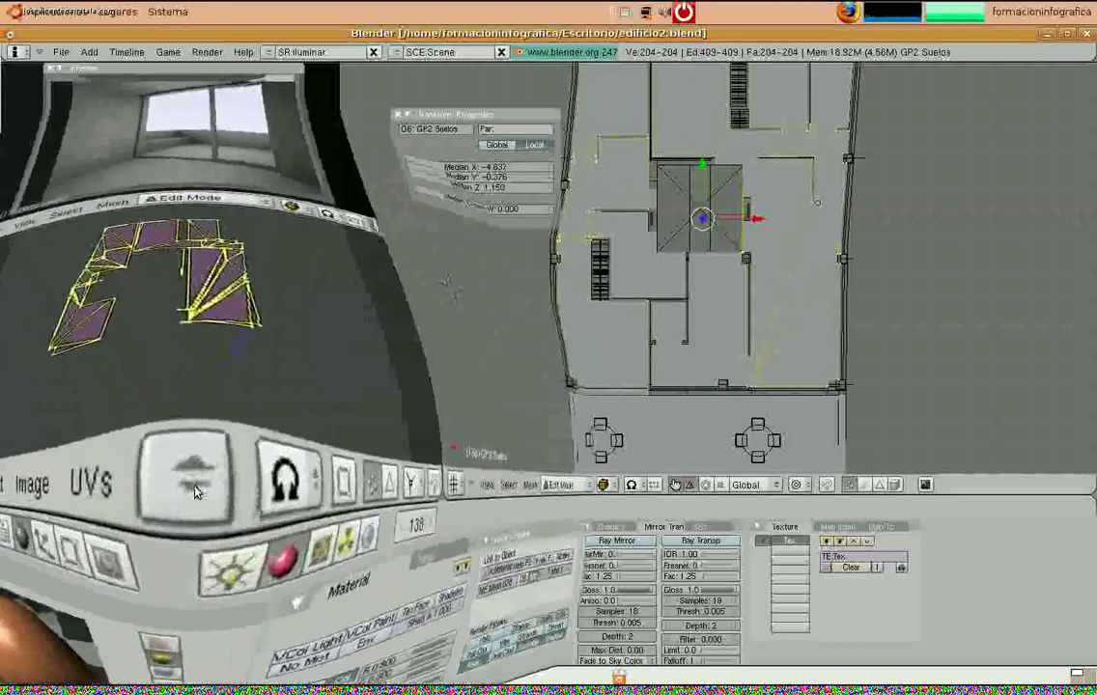
pyautogui.click(194, 485)
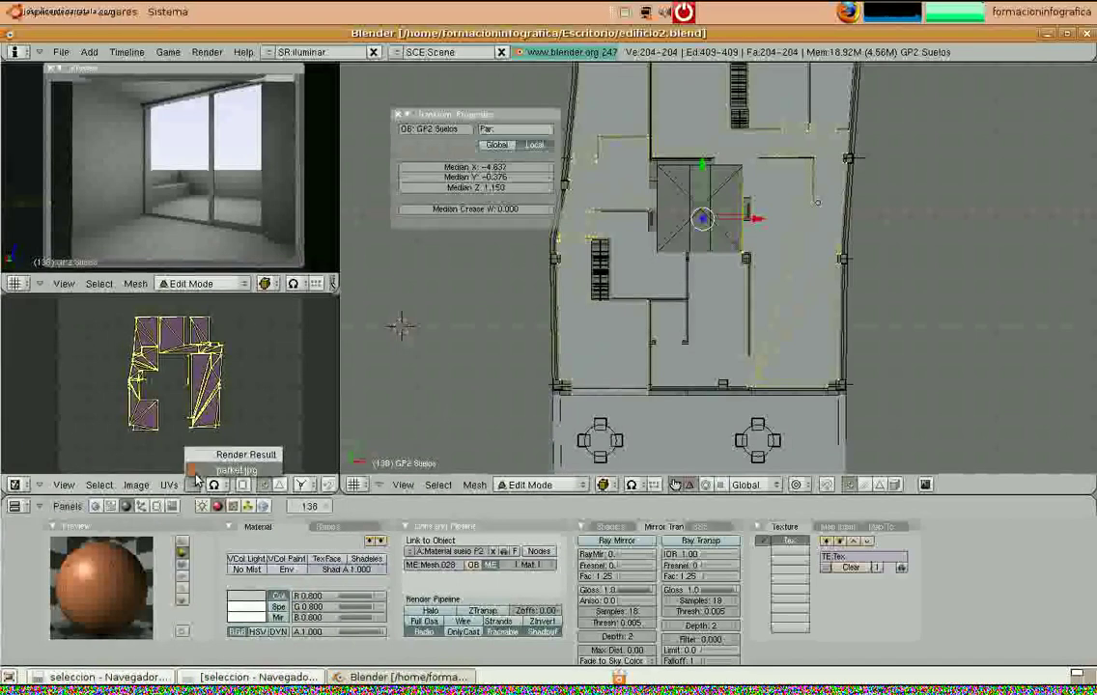
pyautogui.click(195, 470)
pyautogui.scroll(-2, 179, 377)
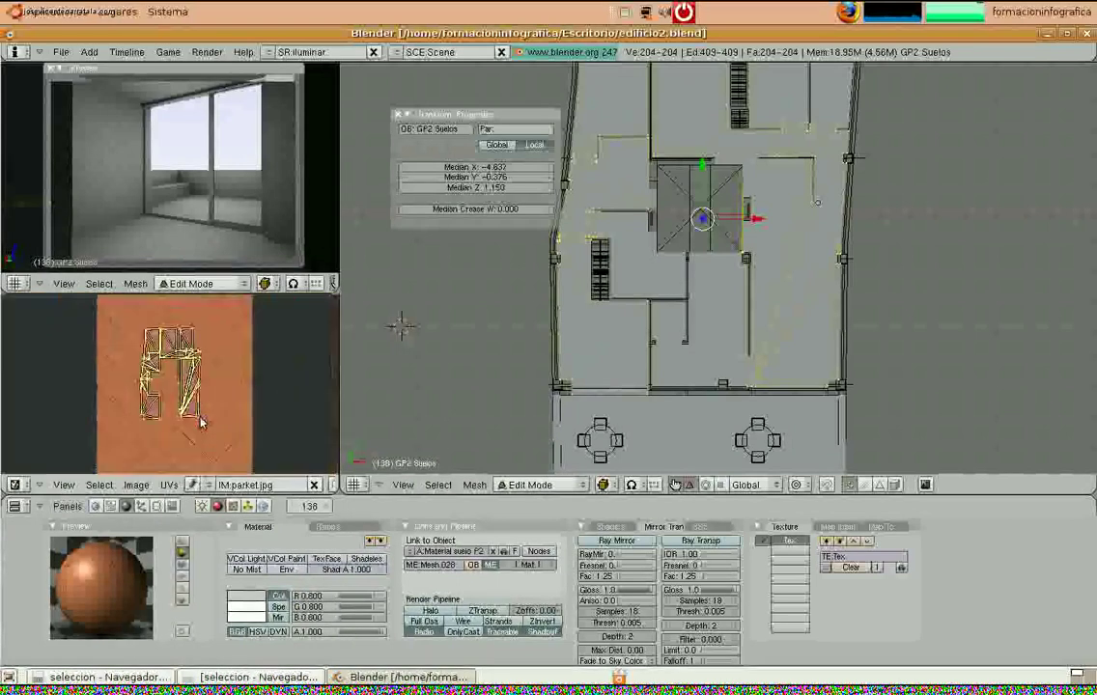
pyautogui.scroll(1, 201, 422)
# Return the floor object to Object Mode, viewing the building in perspective from its terrace side
pyautogui.moveTo(694, 321); pyautogui.dragTo(680, 350, button='middle')
pyautogui.press('Tab')
pyautogui.moveTo(599, 382); pyautogui.dragTo(597, 391, button='middle')
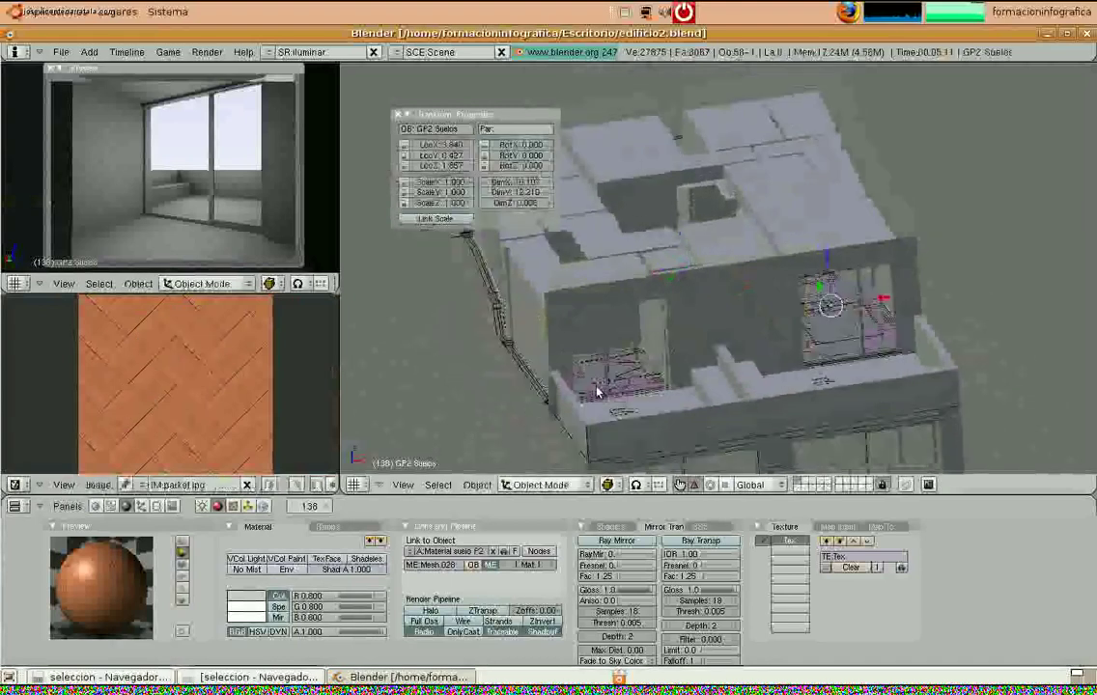
pyautogui.scroll(5, 597, 391)
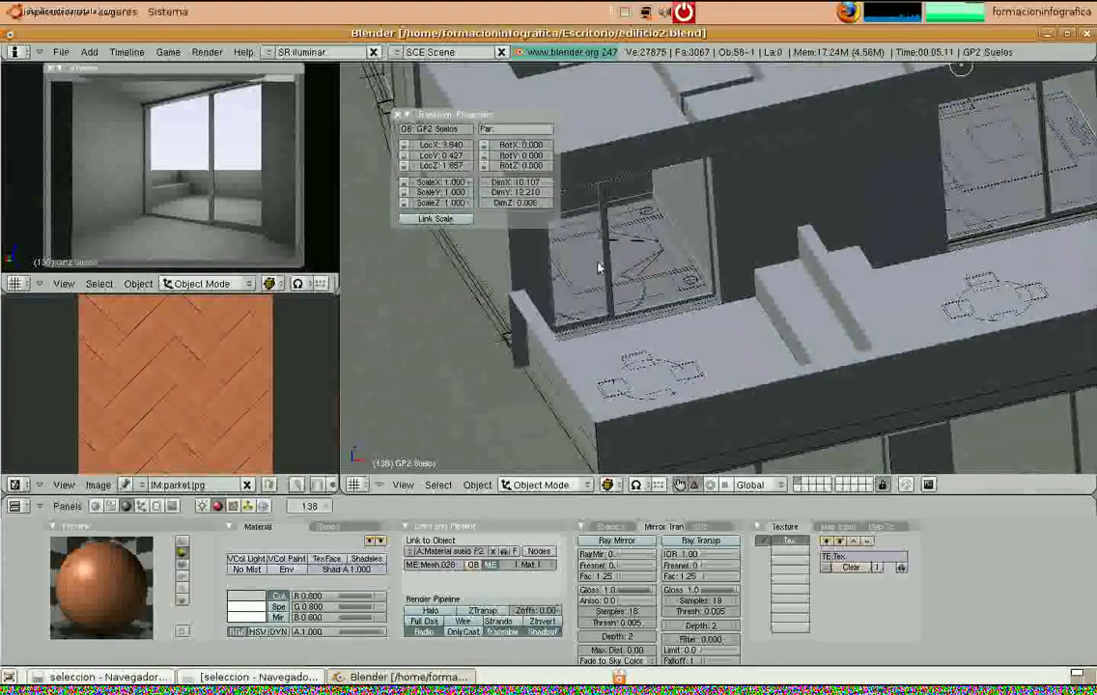
# Preview the parquet on the floor with the viewport's Textured draw type and restore Solid shading
pyautogui.moveTo(553, 318)
pyautogui.mouseDown(button='middle')
pyautogui.moveTo(506, 293)
pyautogui.moveTo(706, 269)
pyautogui.moveTo(555, 306)
pyautogui.moveTo(626, 320)
pyautogui.moveTo(650, 358)
pyautogui.mouseUp(button='middle')
pyautogui.click(606, 485)
pyautogui.click(618, 410)
pyautogui.scroll(-5, 650, 358)
pyautogui.scroll(-1, 650, 357)
pyautogui.scroll(2, 651, 355)
pyautogui.keyDown('shift'); pyautogui.moveTo(658, 292); pyautogui.dragTo(617, 333, button='middle'); pyautogui.keyUp('shift')
pyautogui.scroll(4, 641, 338)
pyautogui.scroll(-2, 644, 338)
pyautogui.scroll(3, 617, 334)
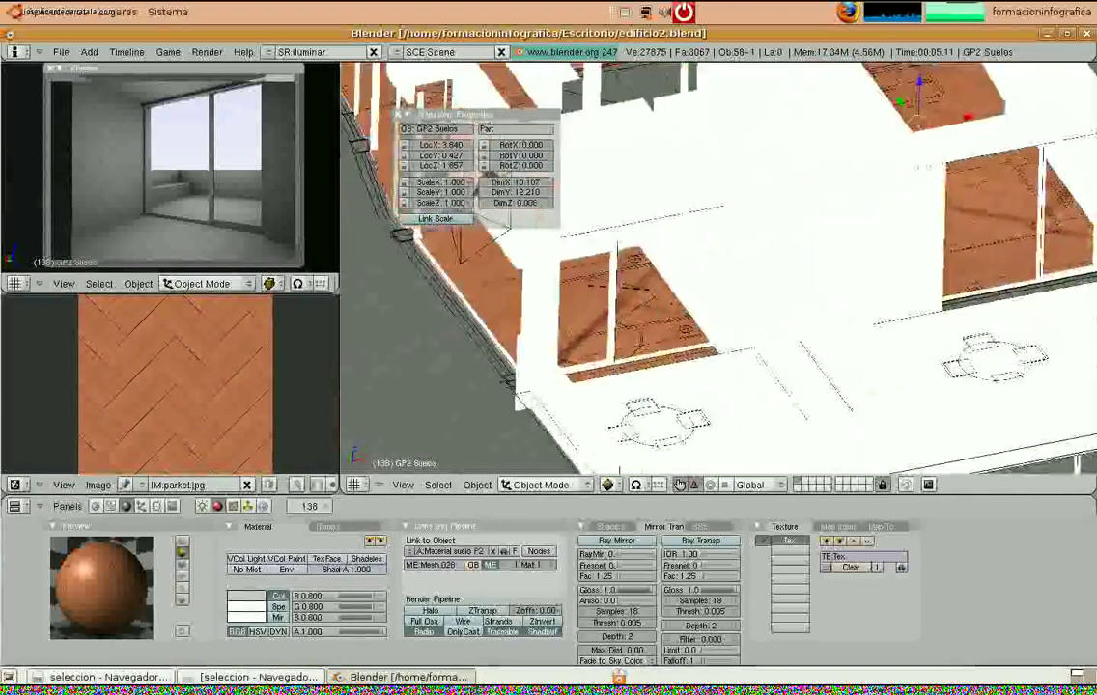
pyautogui.click(618, 485)
pyautogui.click(627, 439)
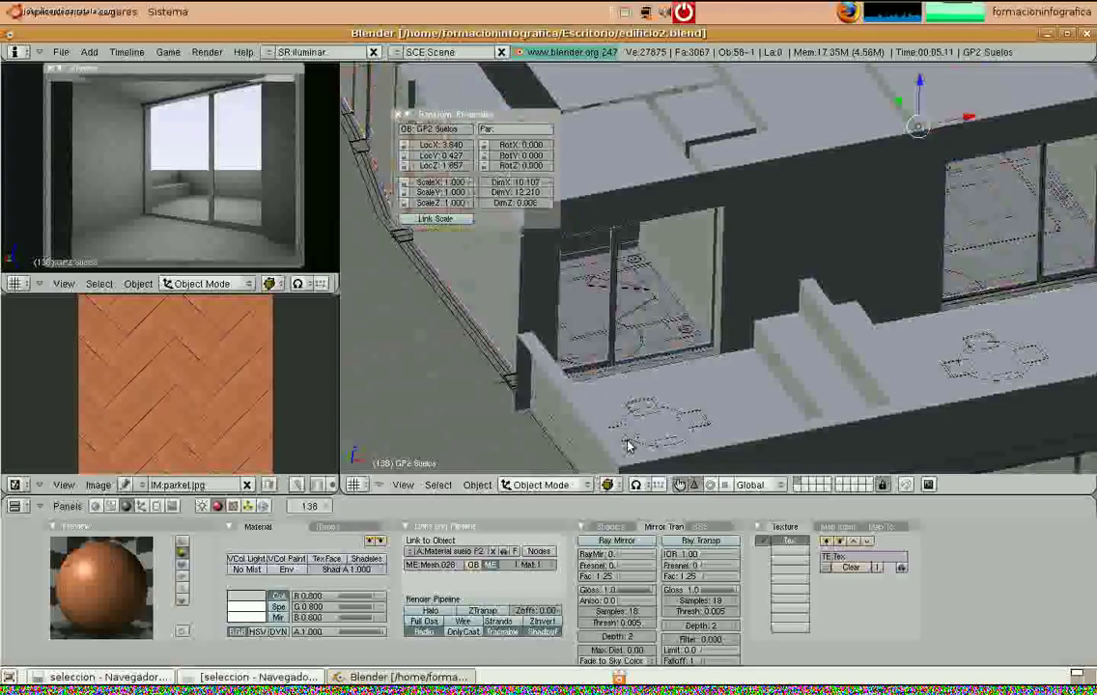
pyautogui.scroll(1, 648, 328)
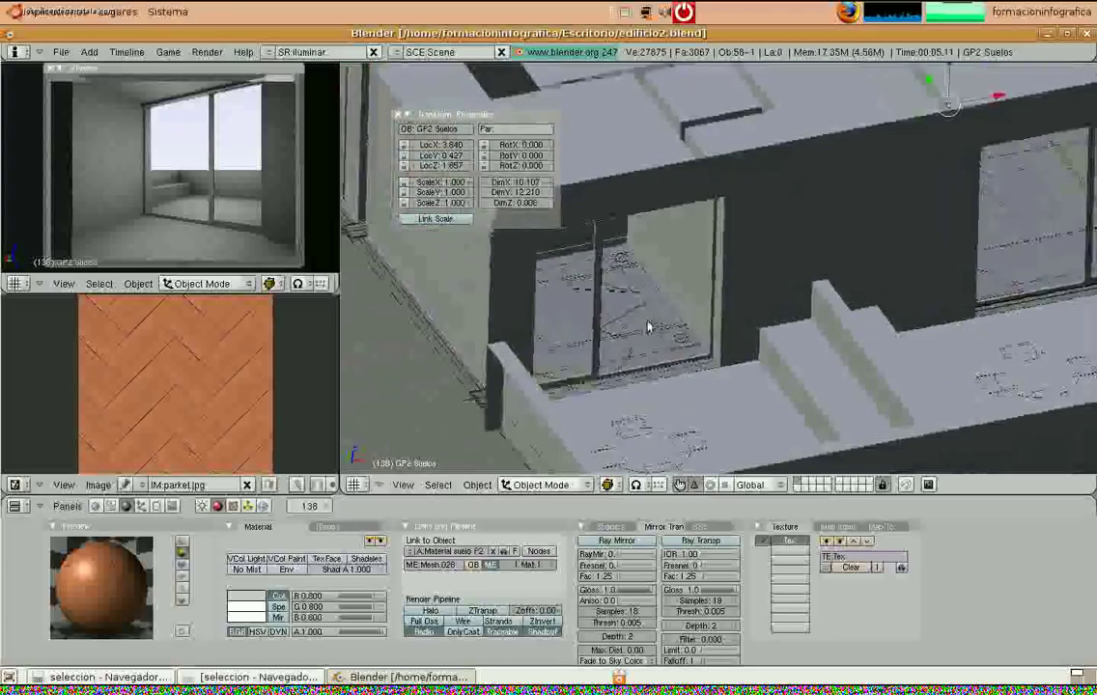
# Enable Solid Tex in the 3D viewport's View Properties and close the properties
pyautogui.click(405, 485)
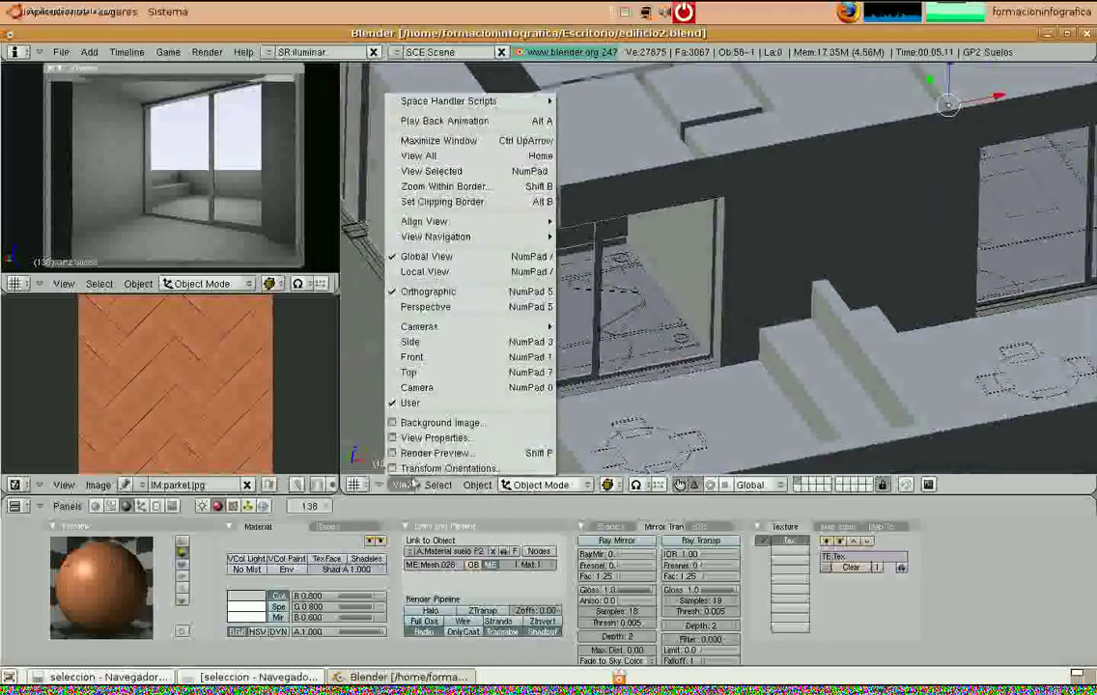
pyautogui.press('super+m')
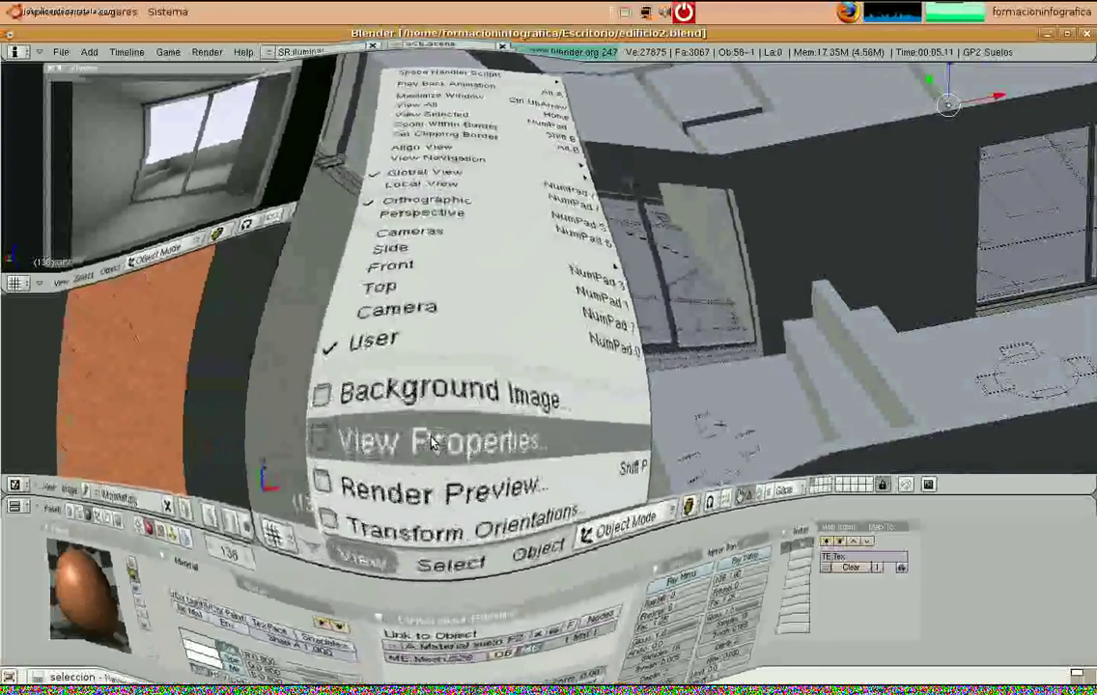
pyautogui.press('super+m')
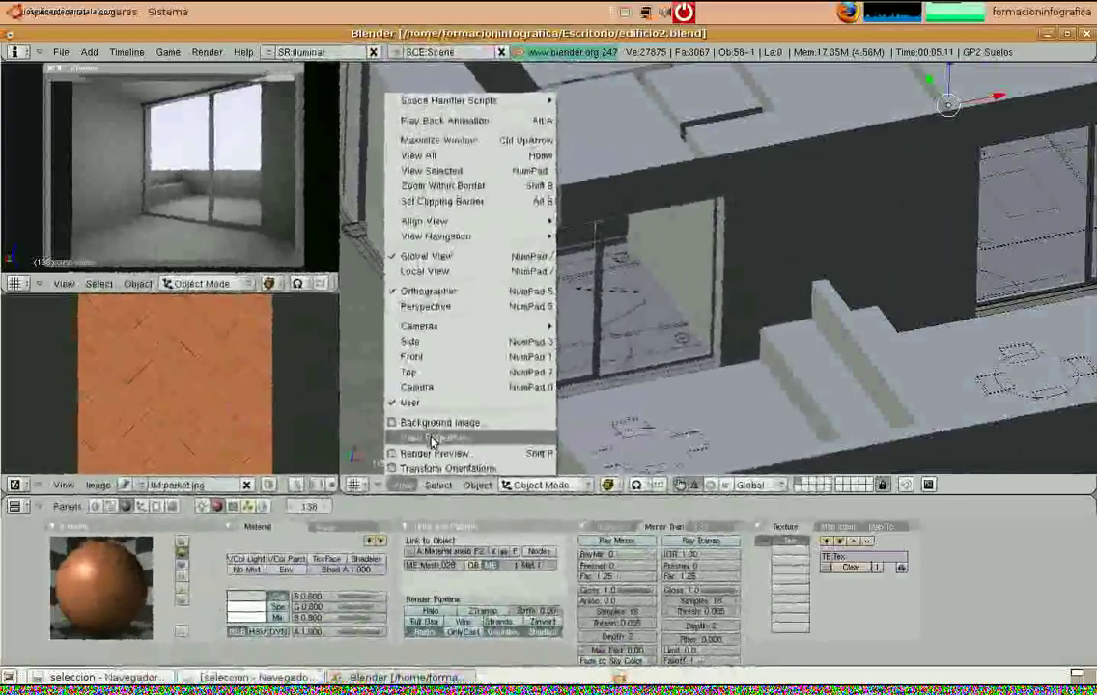
pyautogui.click(431, 442)
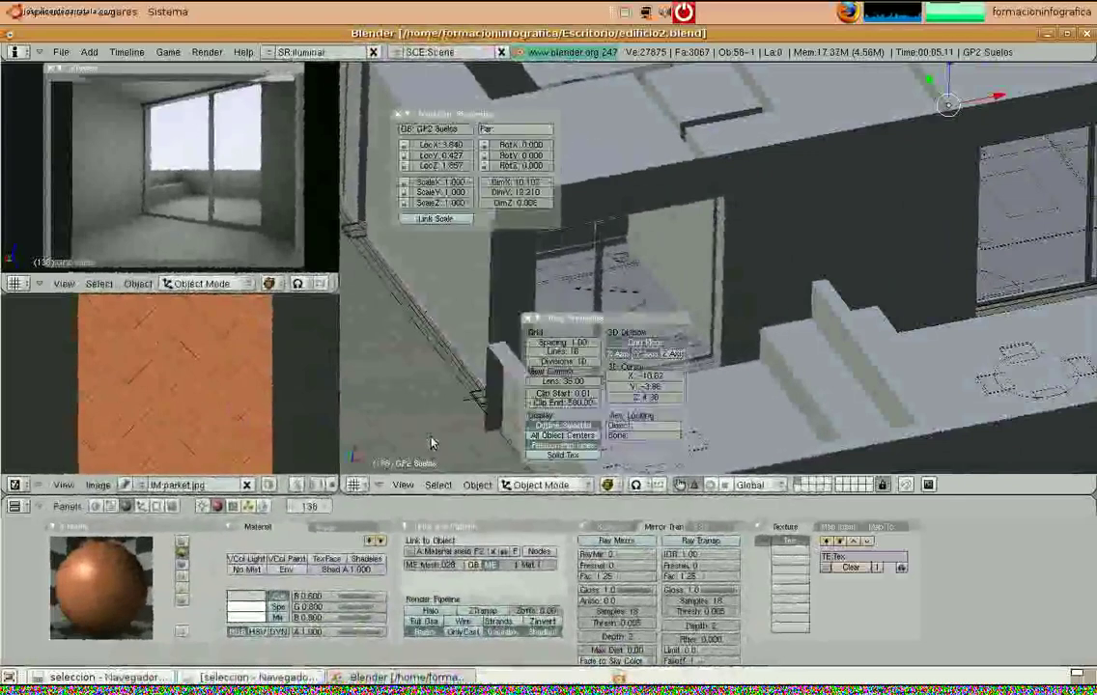
pyautogui.click(563, 455)
pyautogui.click(529, 320)
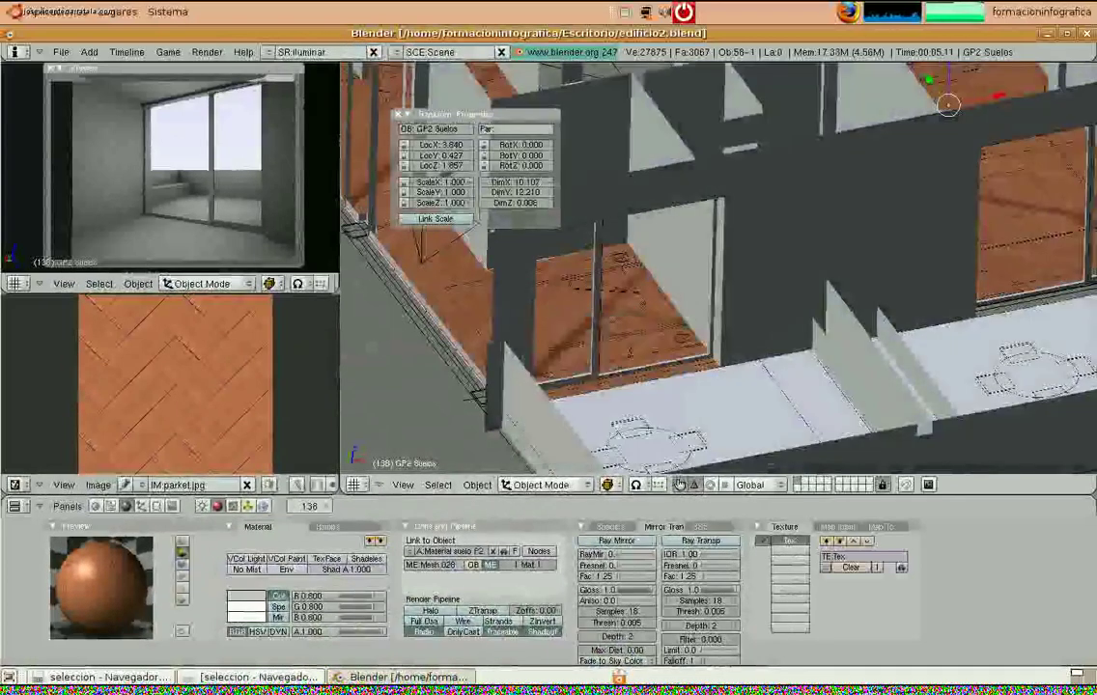
# Examine the scale and orientation of the parquet pattern across the building's floors from several angles
pyautogui.scroll(-5, 674, 311)
pyautogui.scroll(2, 674, 311)
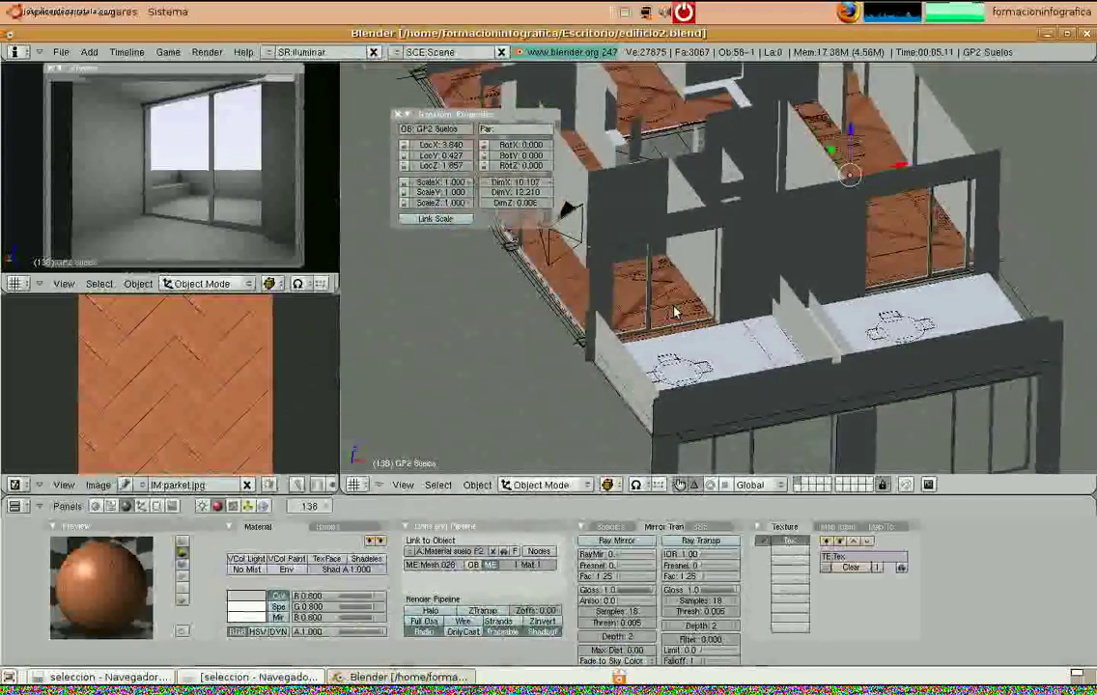
pyautogui.scroll(4, 662, 315)
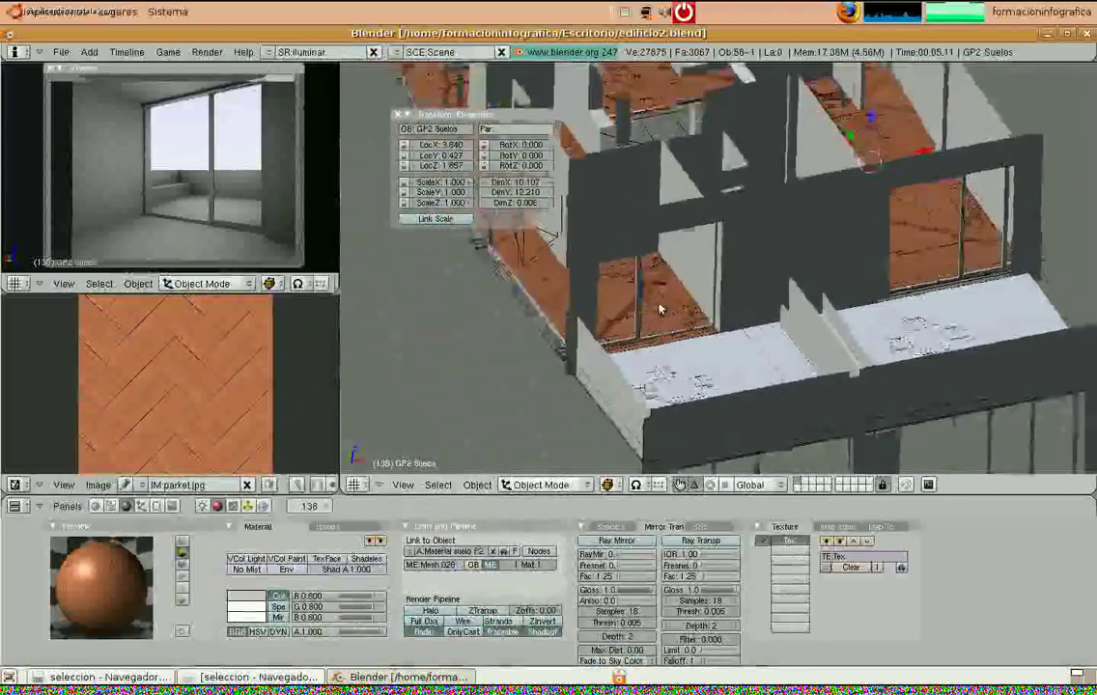
pyautogui.scroll(-3, 659, 312)
pyautogui.scroll(2, 659, 312)
pyautogui.moveTo(660, 309); pyautogui.dragTo(602, 387, button='middle')
pyautogui.scroll(-3, 762, 225)
pyautogui.scroll(10, 714, 225)
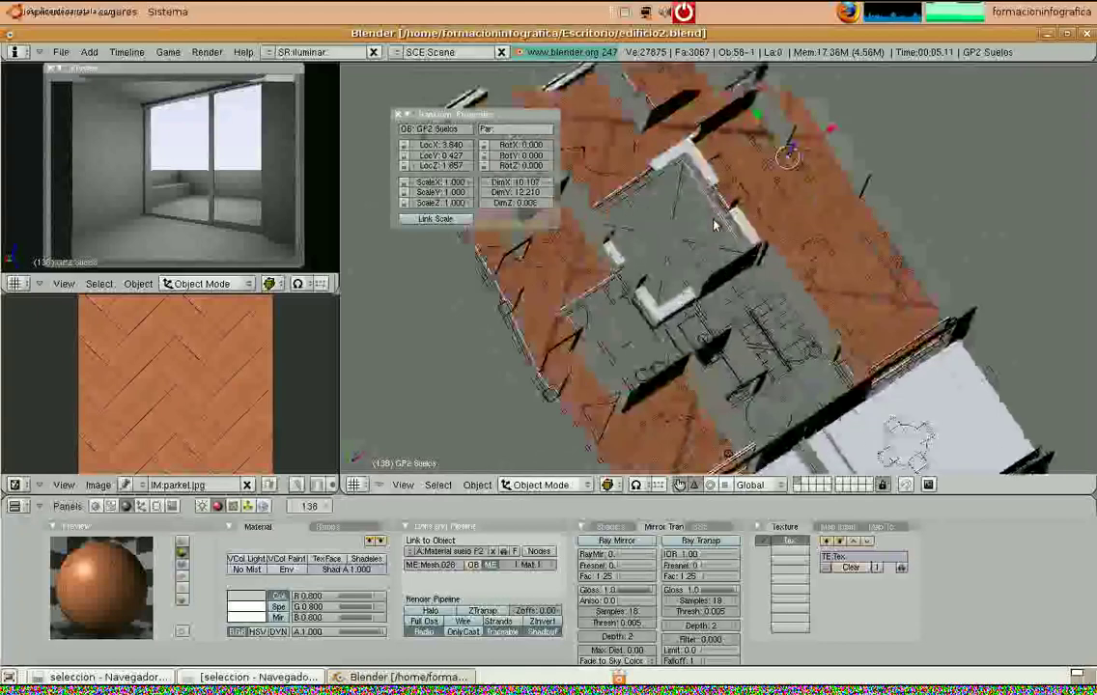
pyautogui.scroll(-5, 714, 225)
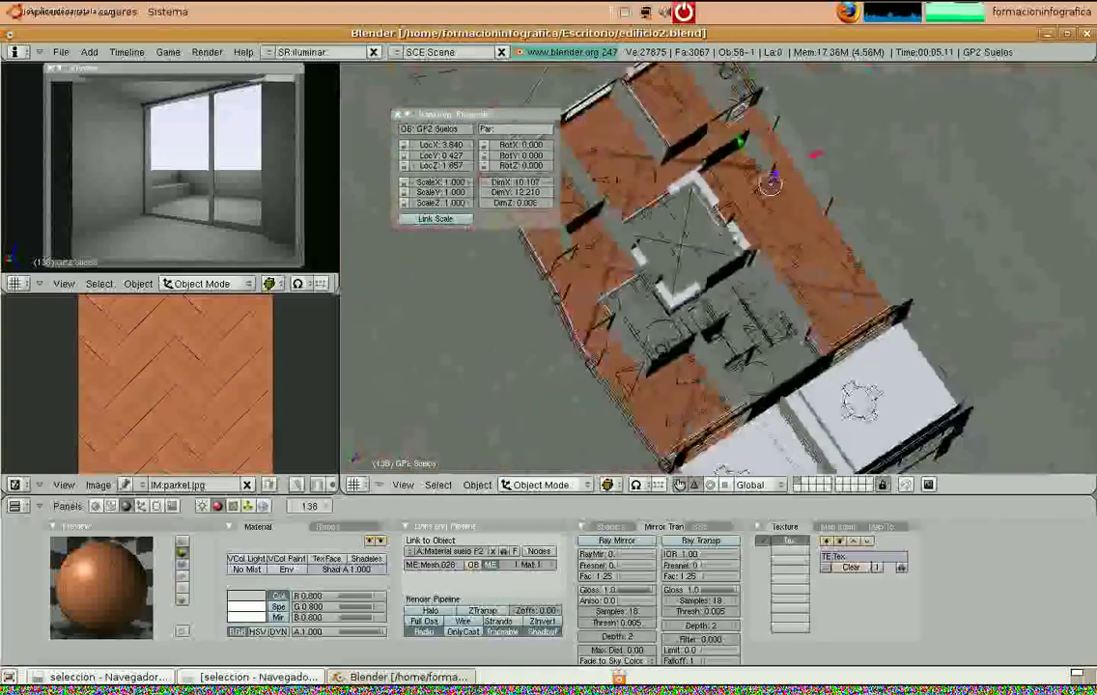
pyautogui.moveTo(714, 225); pyautogui.dragTo(710, 140, button='middle')
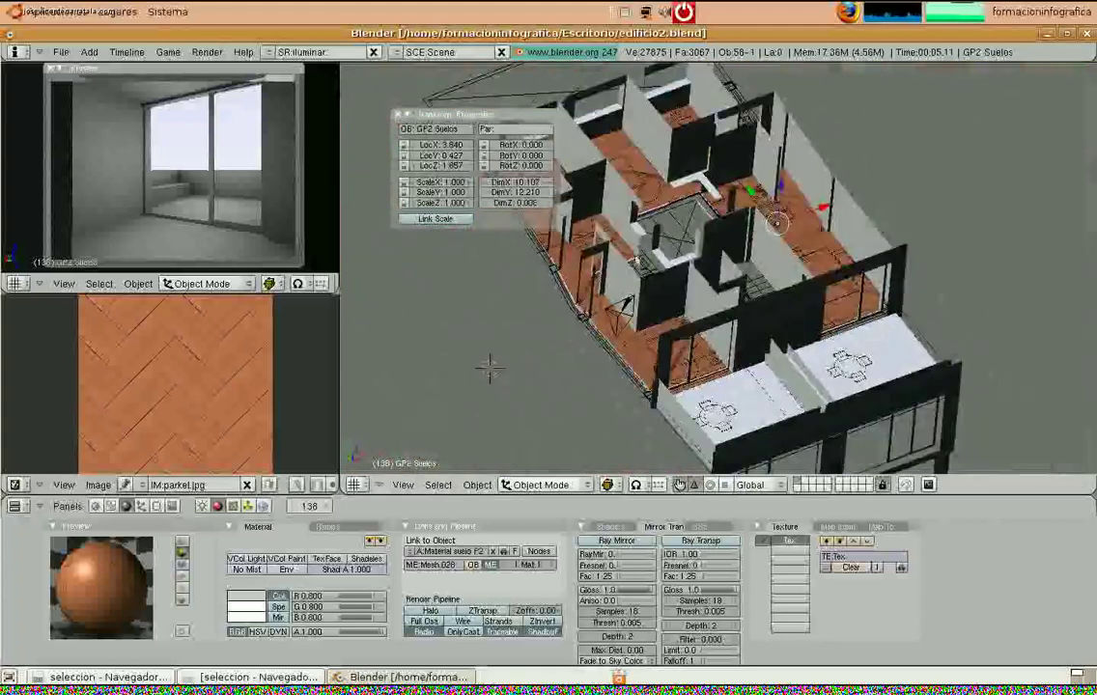
# Put the floor object back into Edit Mode and inspect its UV layout over the parquet image
pyautogui.click(555, 490)
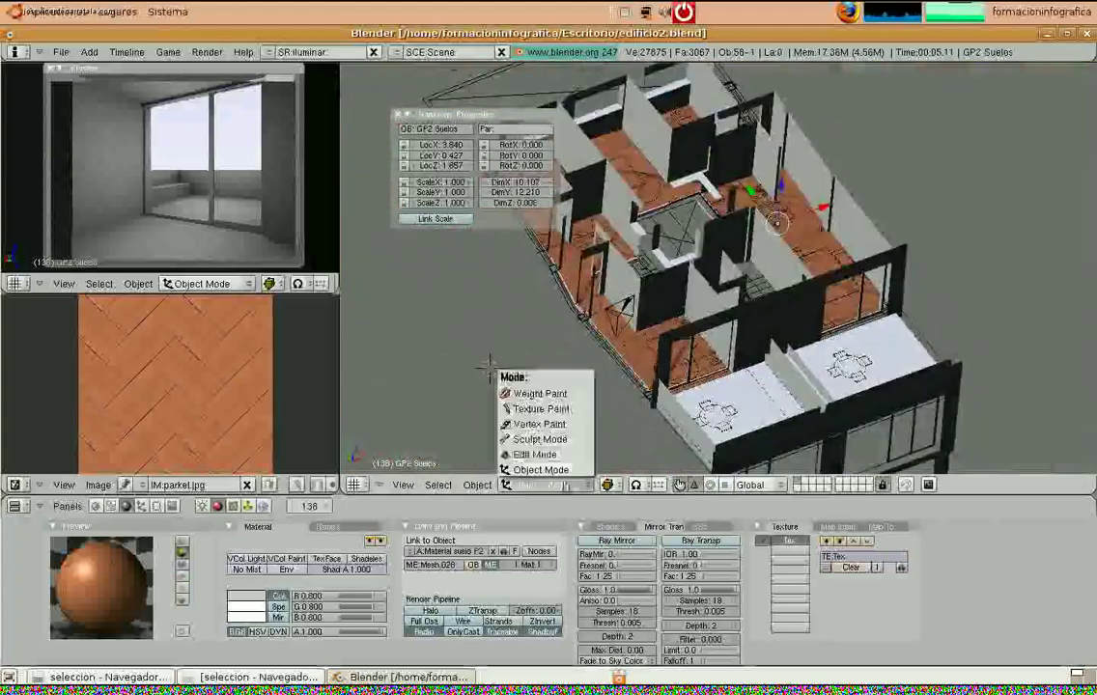
pyautogui.click(570, 457)
pyautogui.scroll(-3, 216, 350)
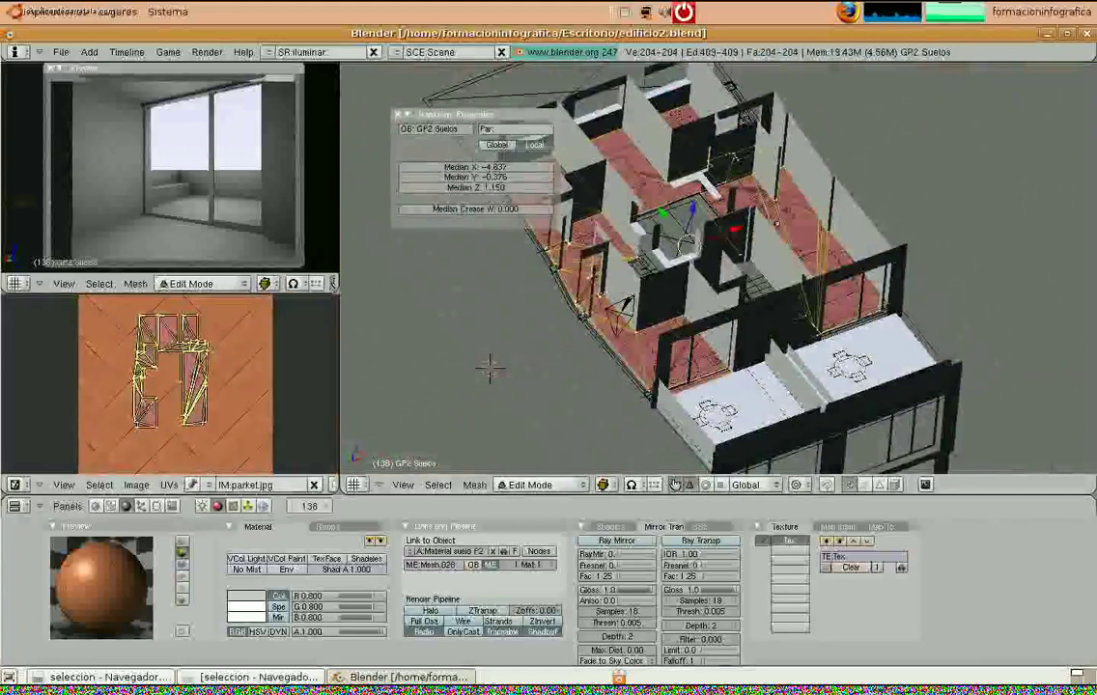
pyautogui.scroll(5, 135, 337)
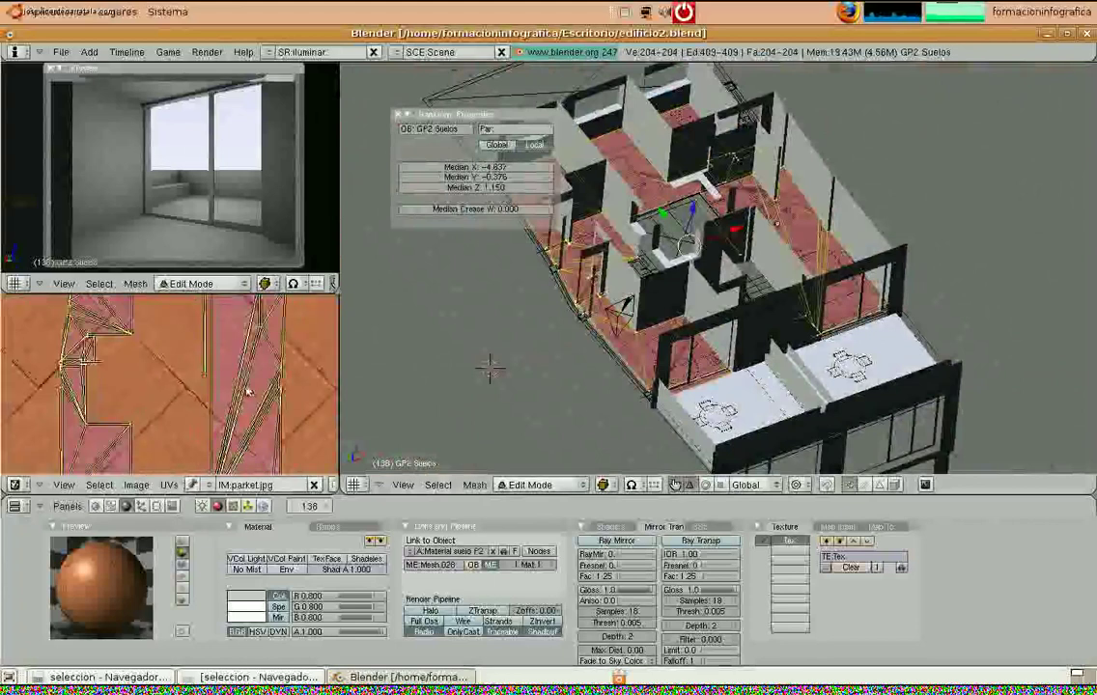
pyautogui.scroll(-4, 248, 390)
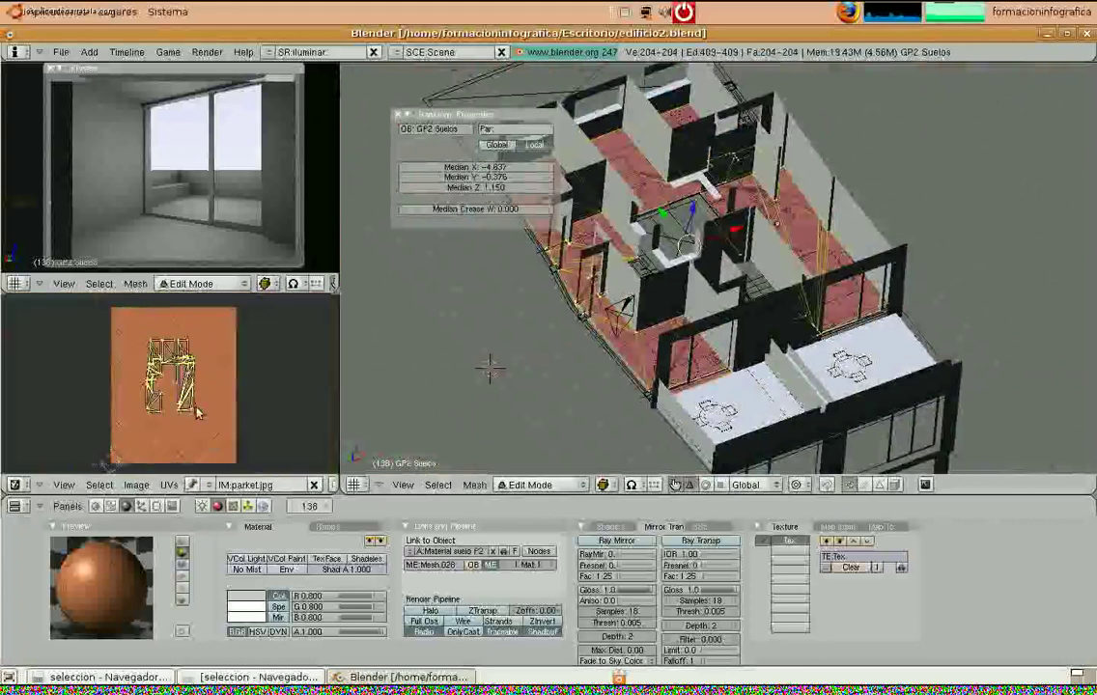
# Rotate the floor's UV layout about 27° over the parquet image and enlarge it
pyautogui.hotkey('ctrl', 'Up')
pyautogui.scroll(3, 555, 357)
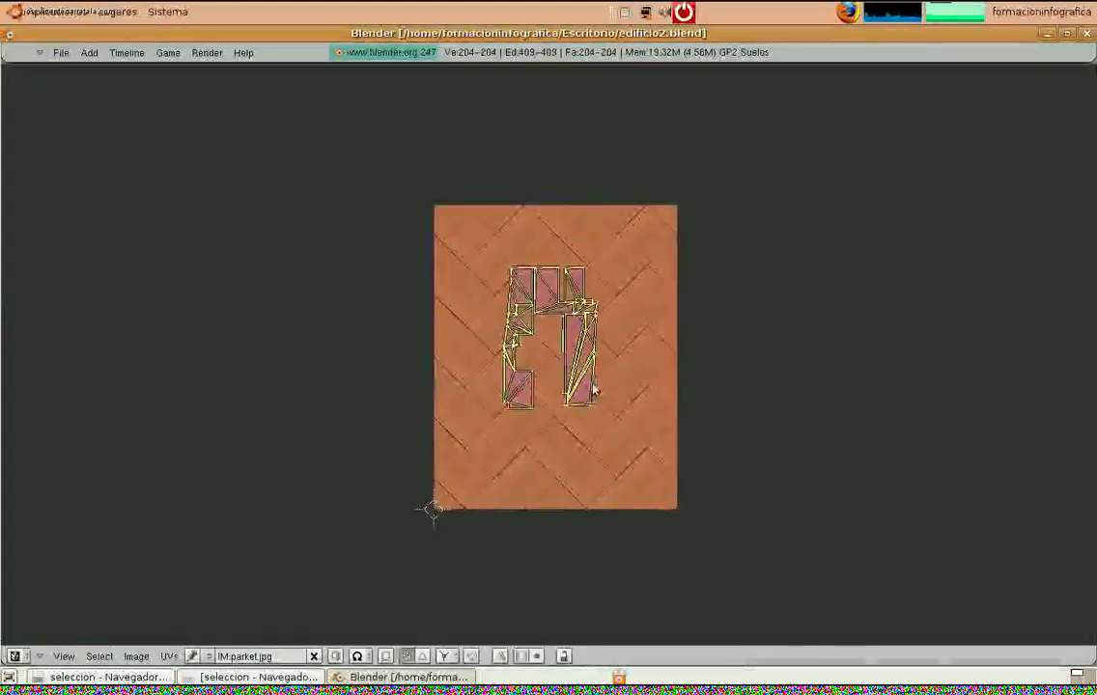
pyautogui.press('r')
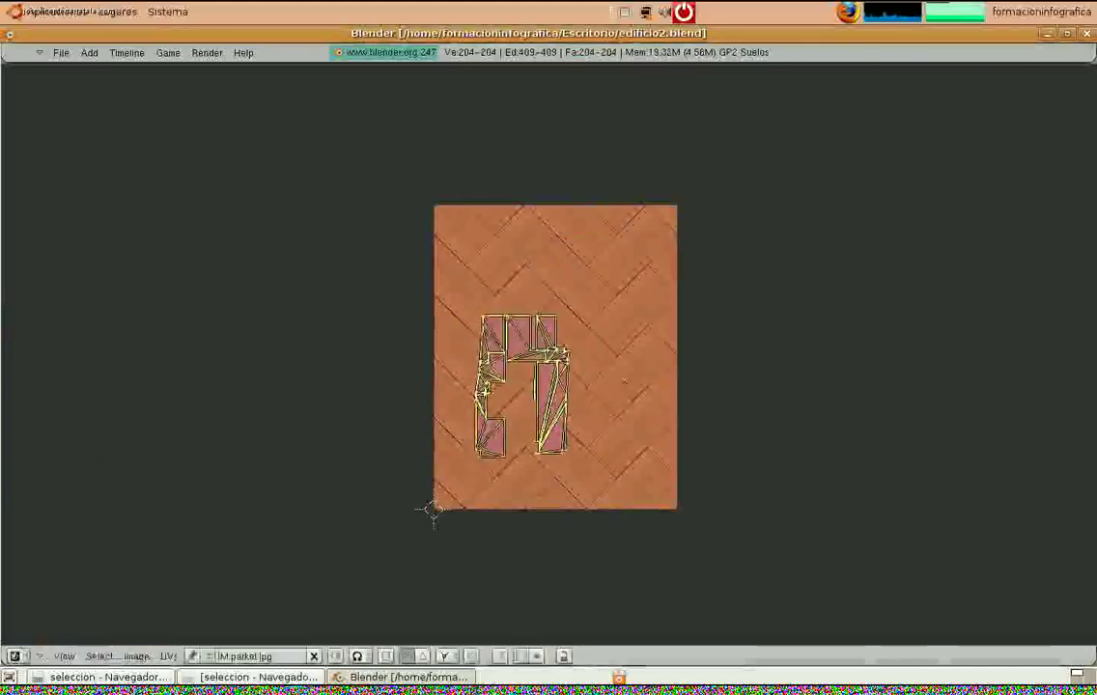
pyautogui.click(679, 379)
pyautogui.press('s')
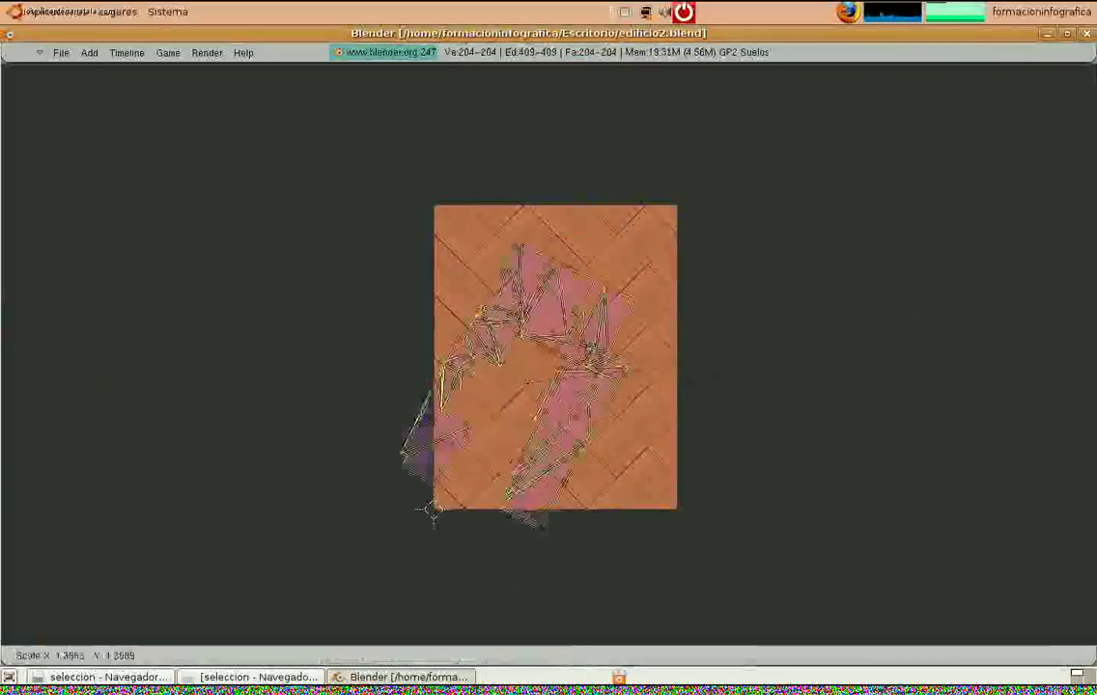
pyautogui.click(904, 322)
# Rotate the floor's UV layout back upright and scale it up beyond the edges of the parquet image
pyautogui.press('r')
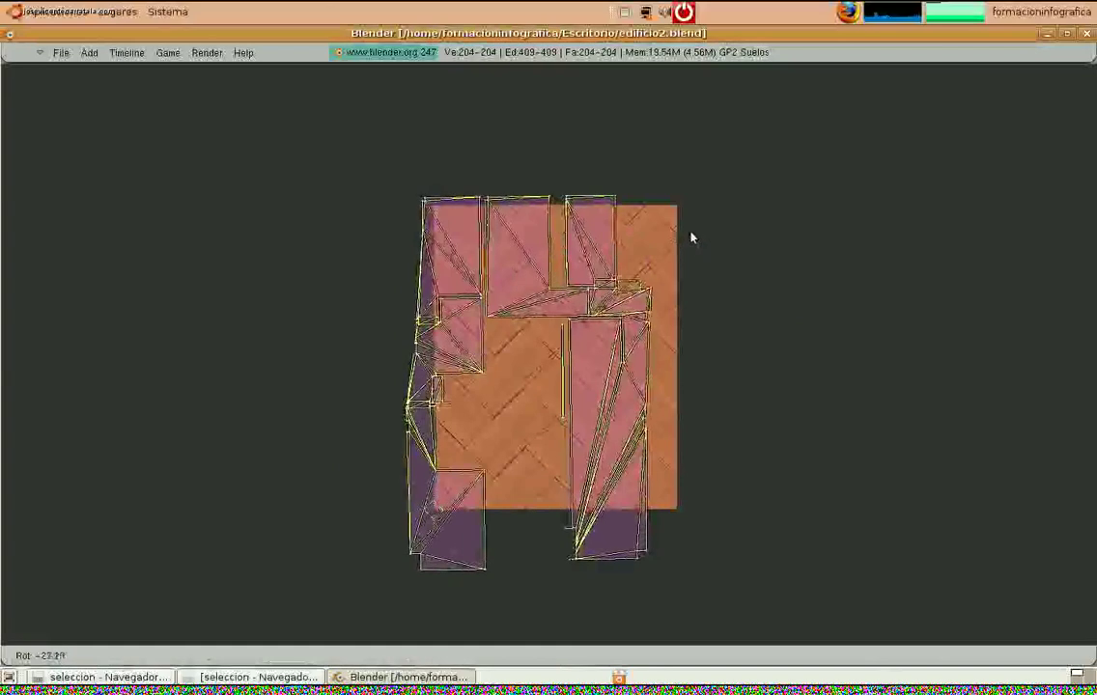
pyautogui.click(635, 332)
pyautogui.press('s')
pyautogui.click(784, 410)
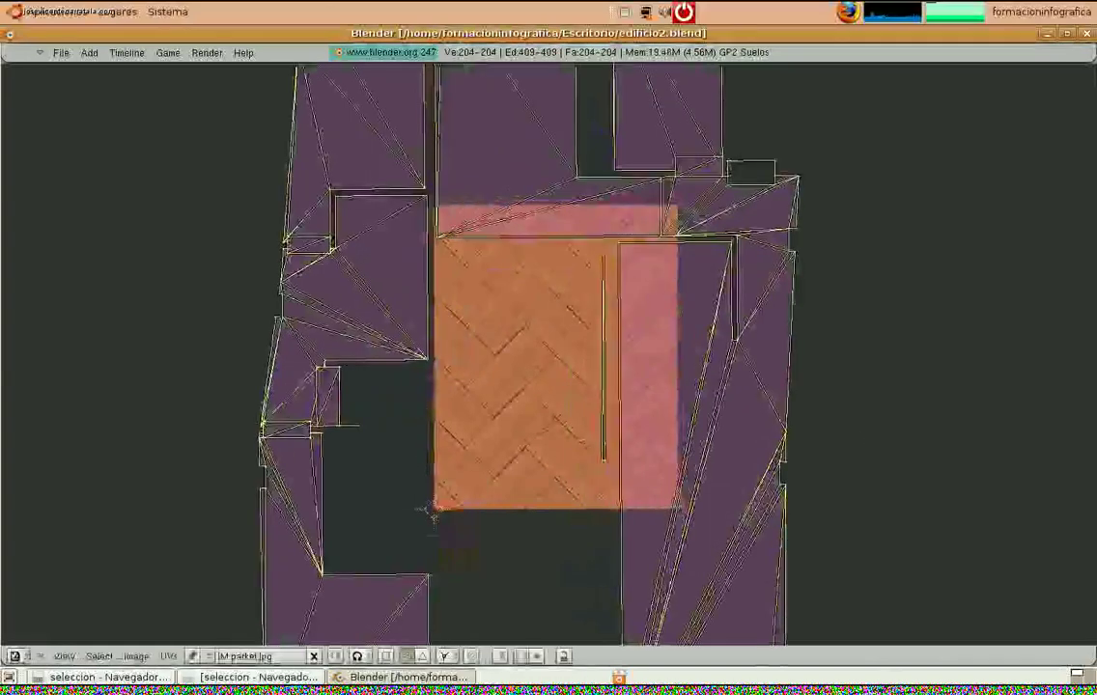
# Scale the floor's UV layout up uniformly to about nine times the parquet image's width and restore the split editor layout
pyautogui.scroll(-11, 703, 438)
pyautogui.press('s')
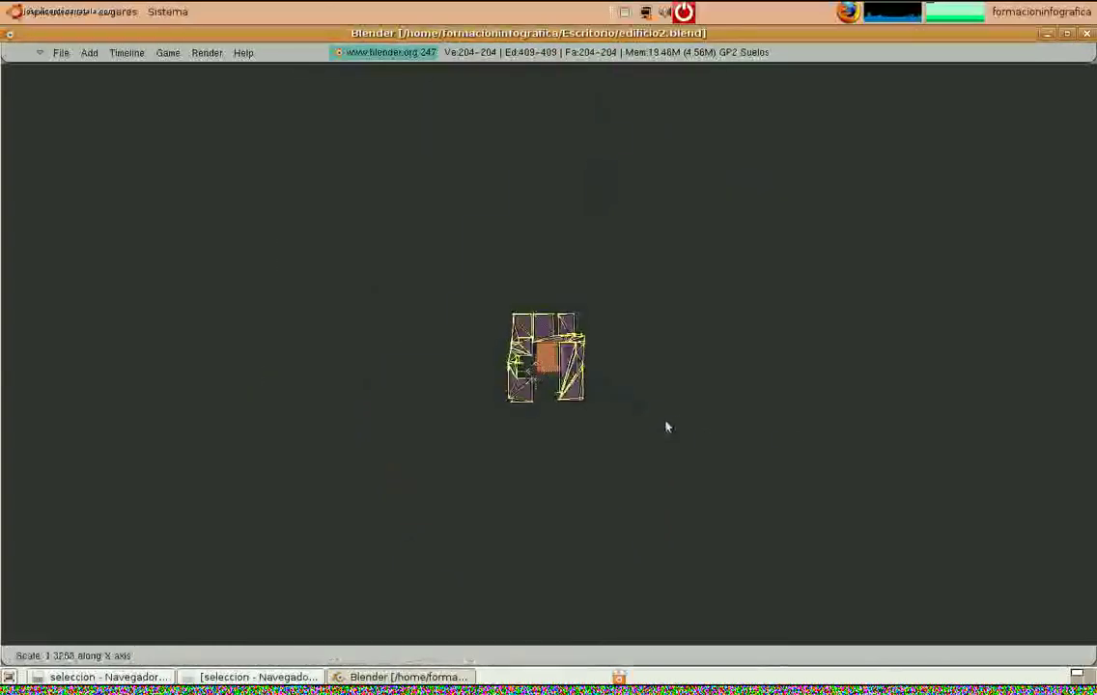
pyautogui.click(675, 423)
pyautogui.press('s')
pyautogui.click(768, 490)
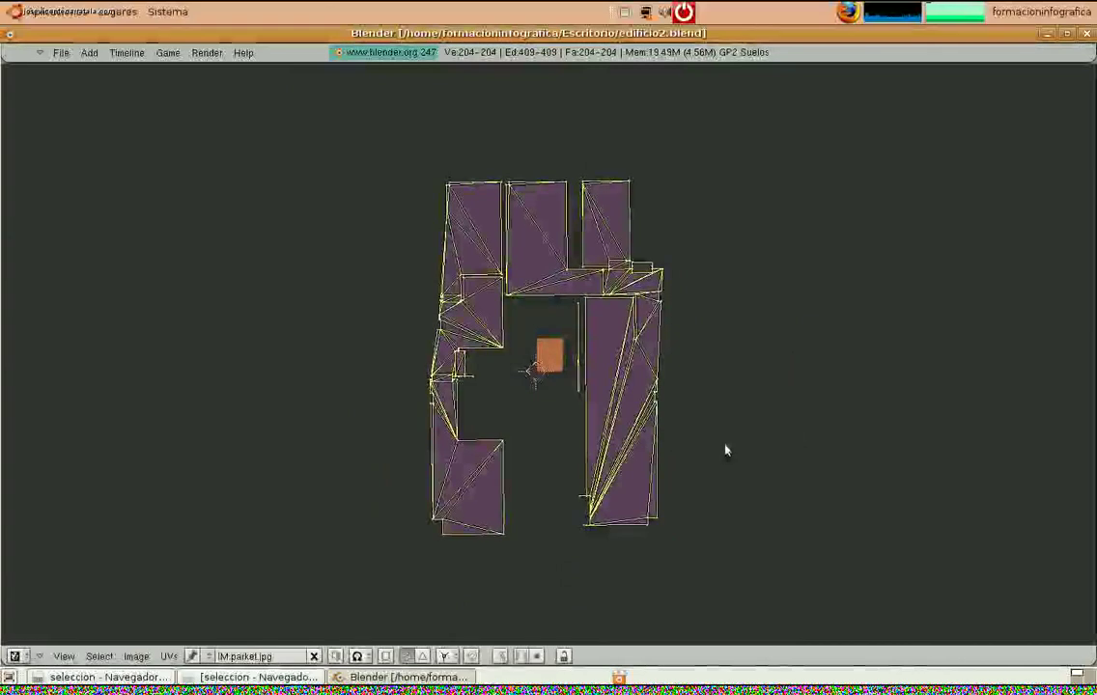
pyautogui.hotkey('ctrl', 'Down')
# Try several scales of the floor's UV layout while comparing the parquet on the room floor behind the front window
pyautogui.scroll(5, 666, 425)
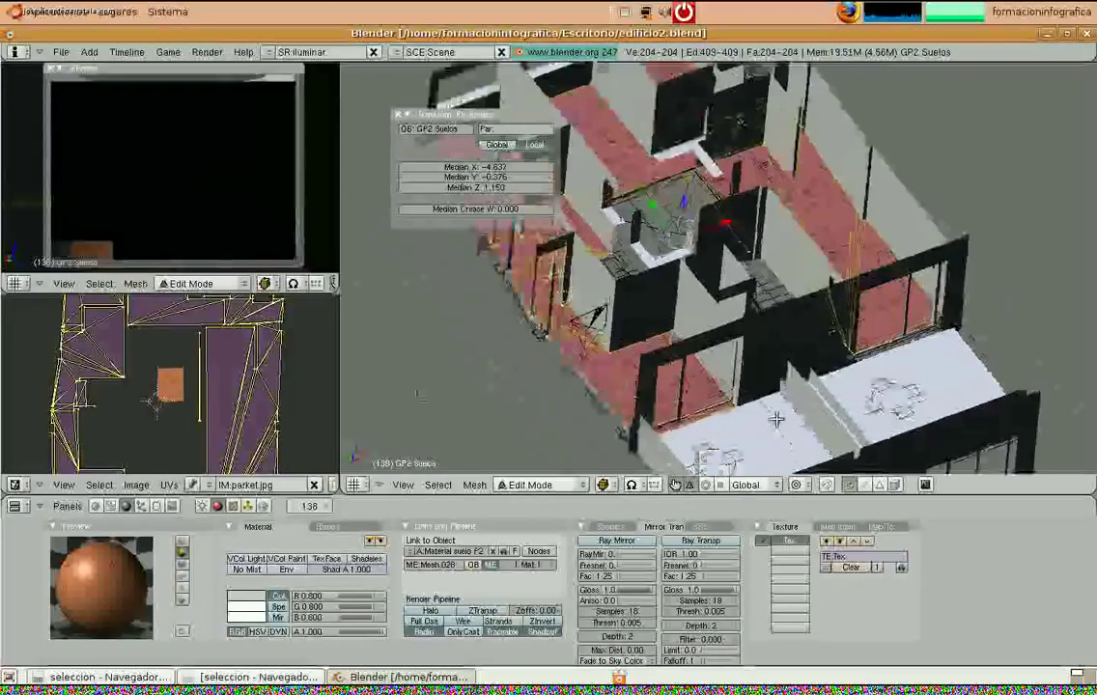
pyautogui.keyDown('shift'); pyautogui.moveTo(655, 361); pyautogui.dragTo(696, 206, button='middle'); pyautogui.keyUp('shift')
pyautogui.scroll(3, 697, 207)
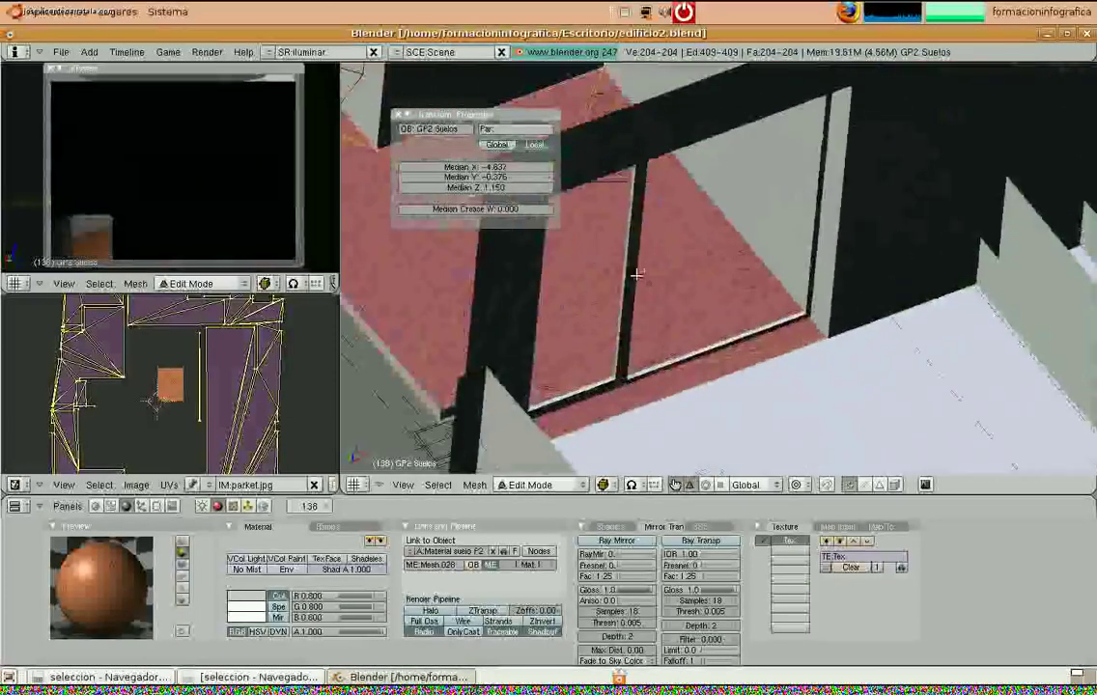
pyautogui.scroll(-5, 226, 354)
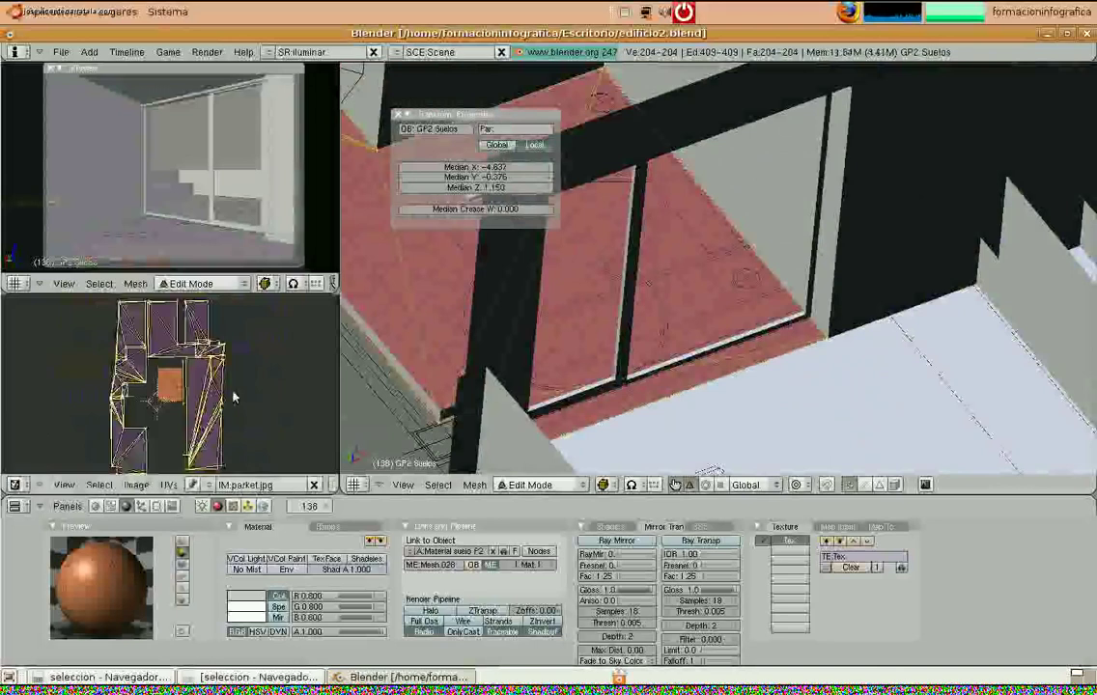
pyautogui.scroll(4, 237, 416)
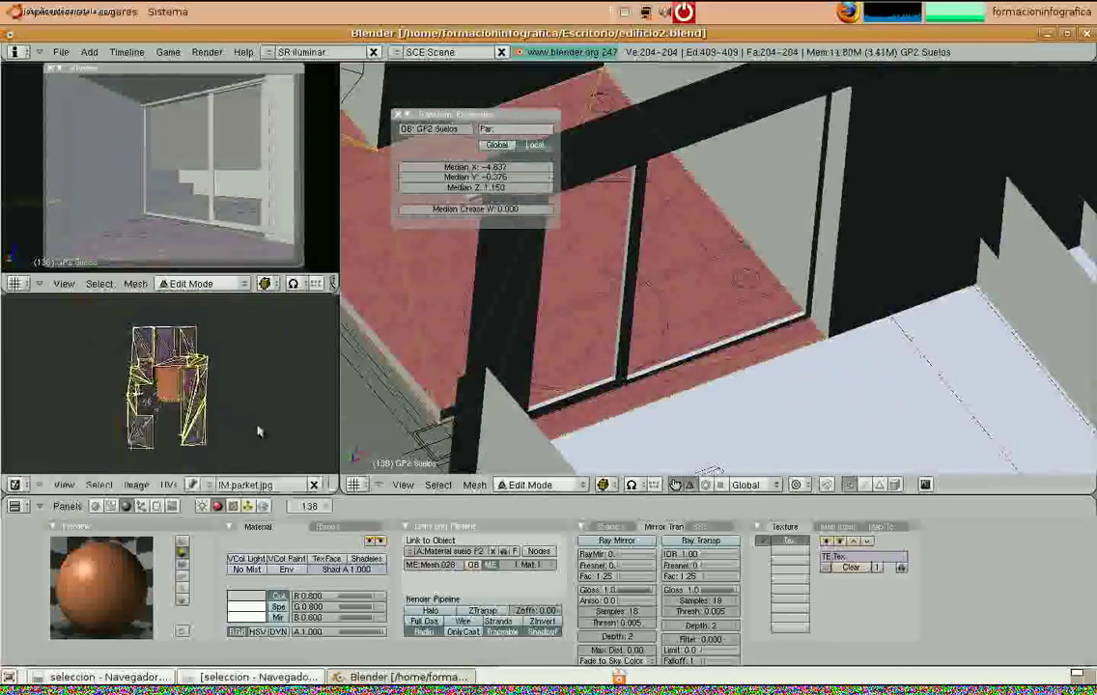
pyautogui.scroll(2, 289, 450)
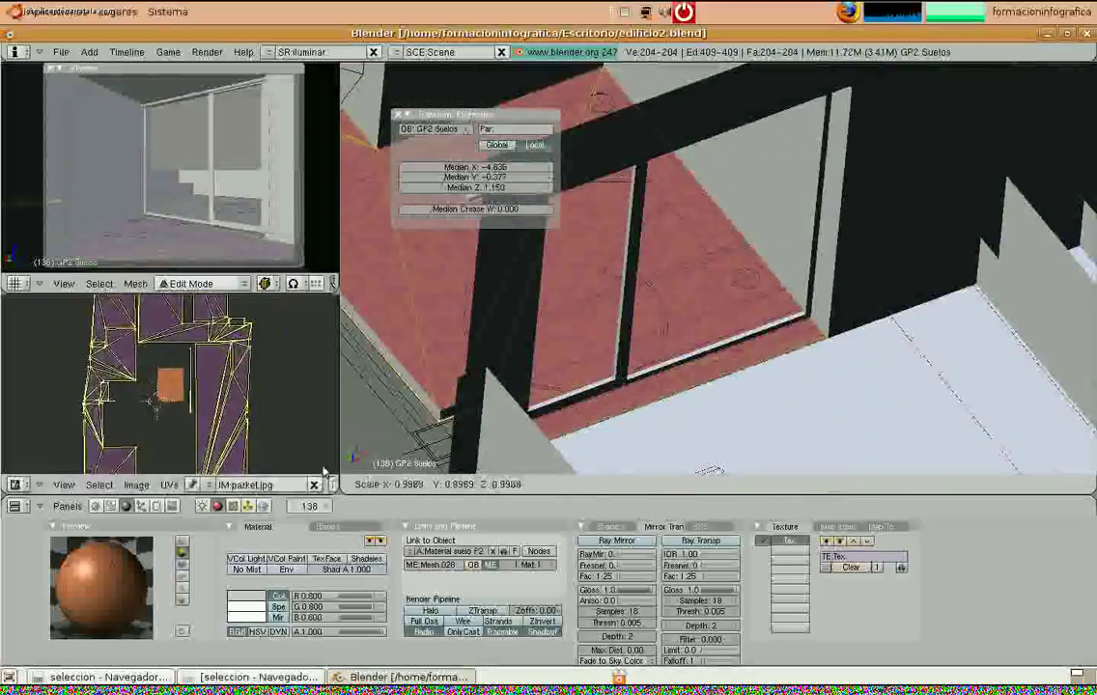
pyautogui.press('s')
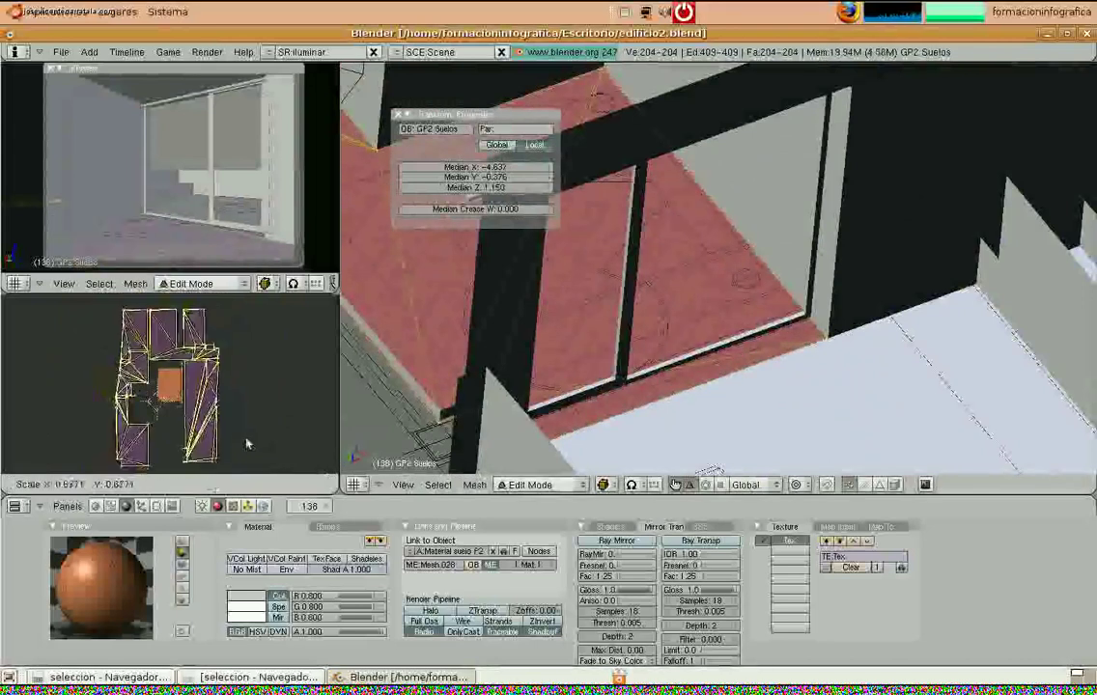
pyautogui.click(246, 441)
pyautogui.press('s')
pyautogui.click(333, 499)
pyautogui.press('s')
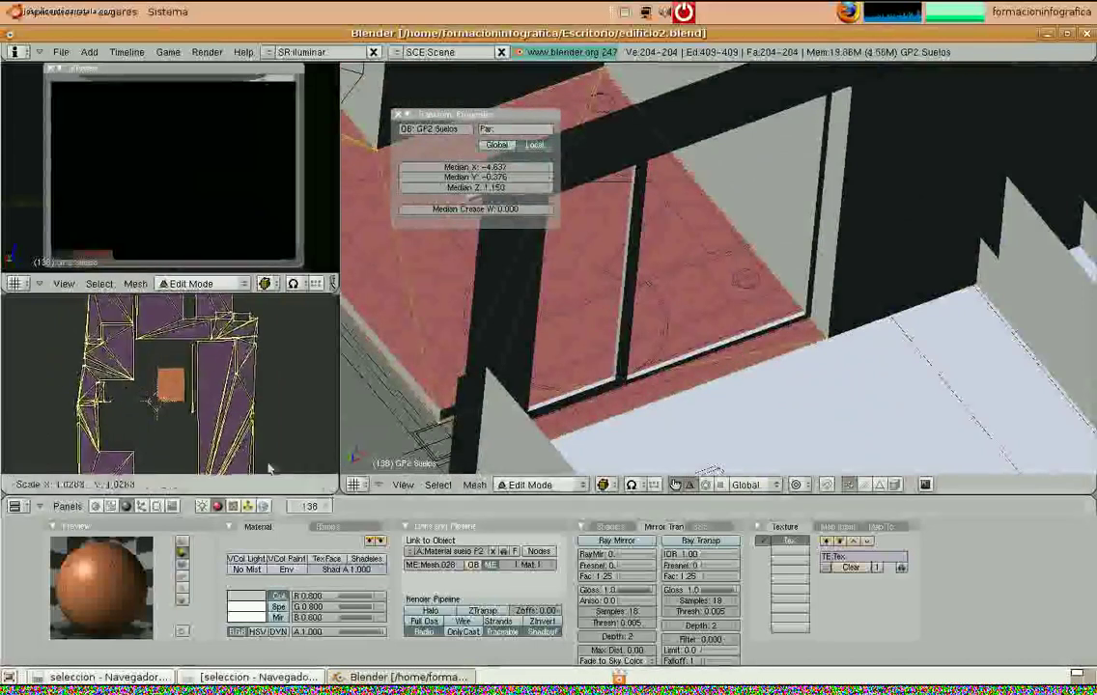
pyautogui.click(280, 475)
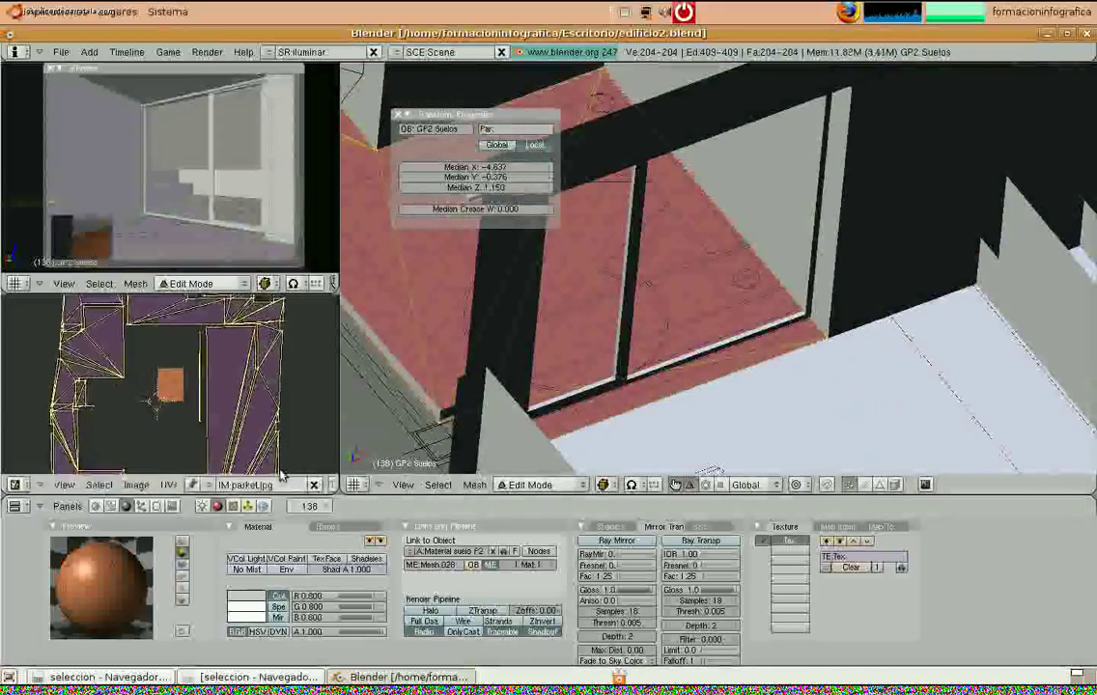
# Leave Edit Mode and examine the parquet's scale on the room floor behind the front window
pyautogui.press('Tab')
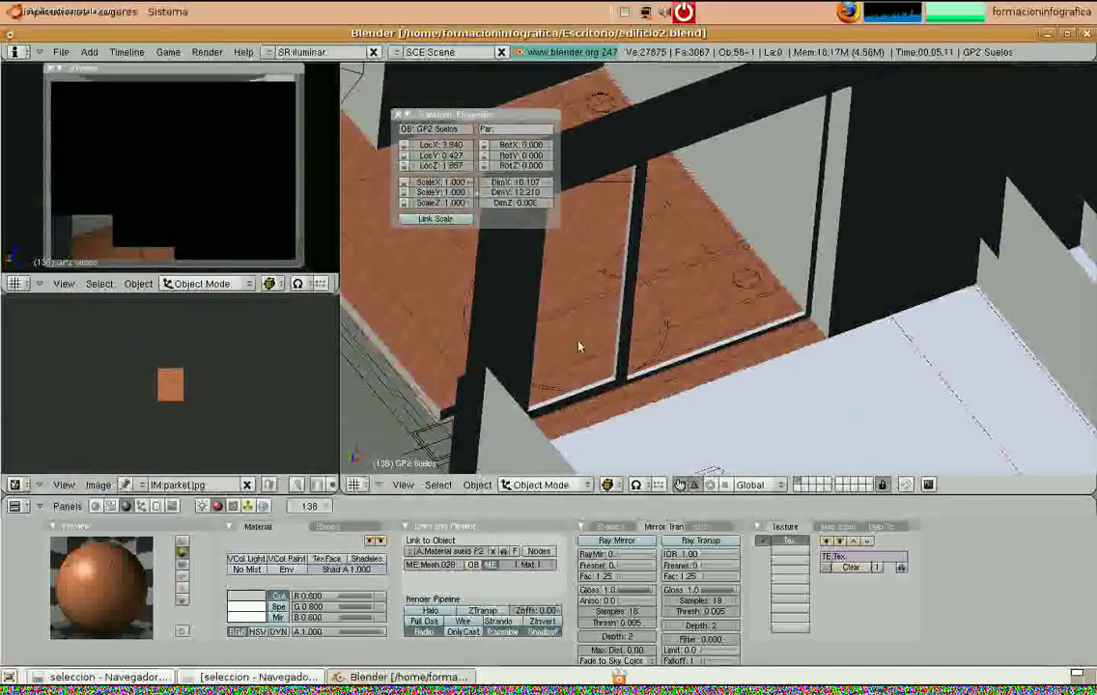
pyautogui.moveTo(579, 347); pyautogui.dragTo(656, 323, button='middle')
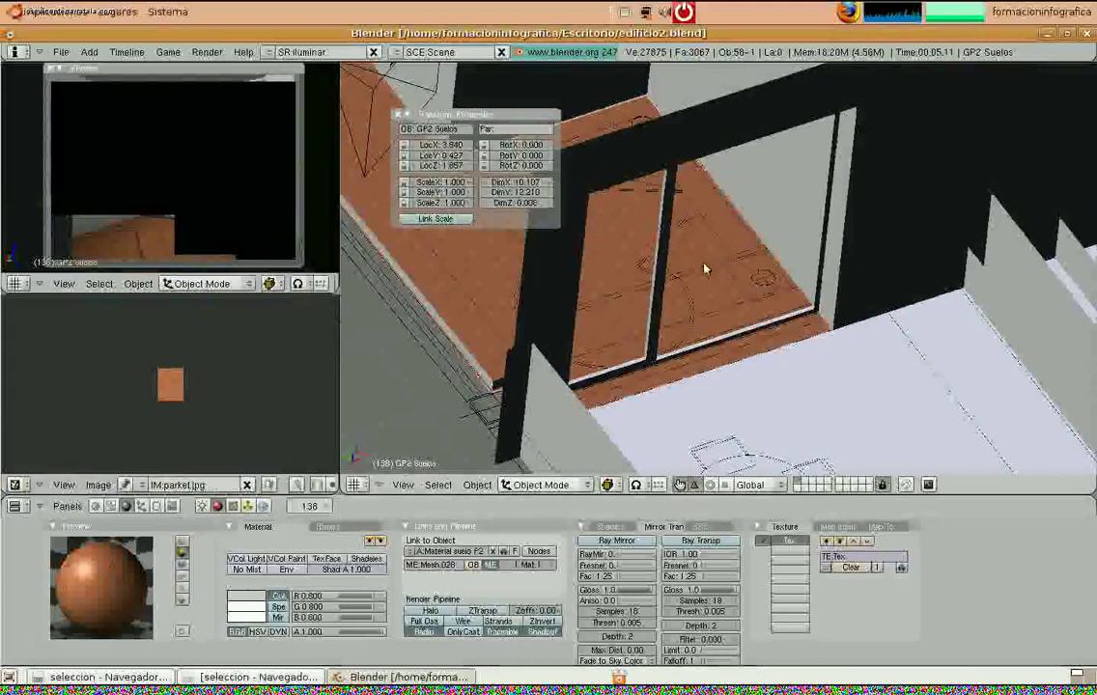
pyautogui.moveTo(713, 262); pyautogui.dragTo(706, 342, button='middle')
pyautogui.scroll(2, 755, 331)
pyautogui.scroll(-4, 755, 332)
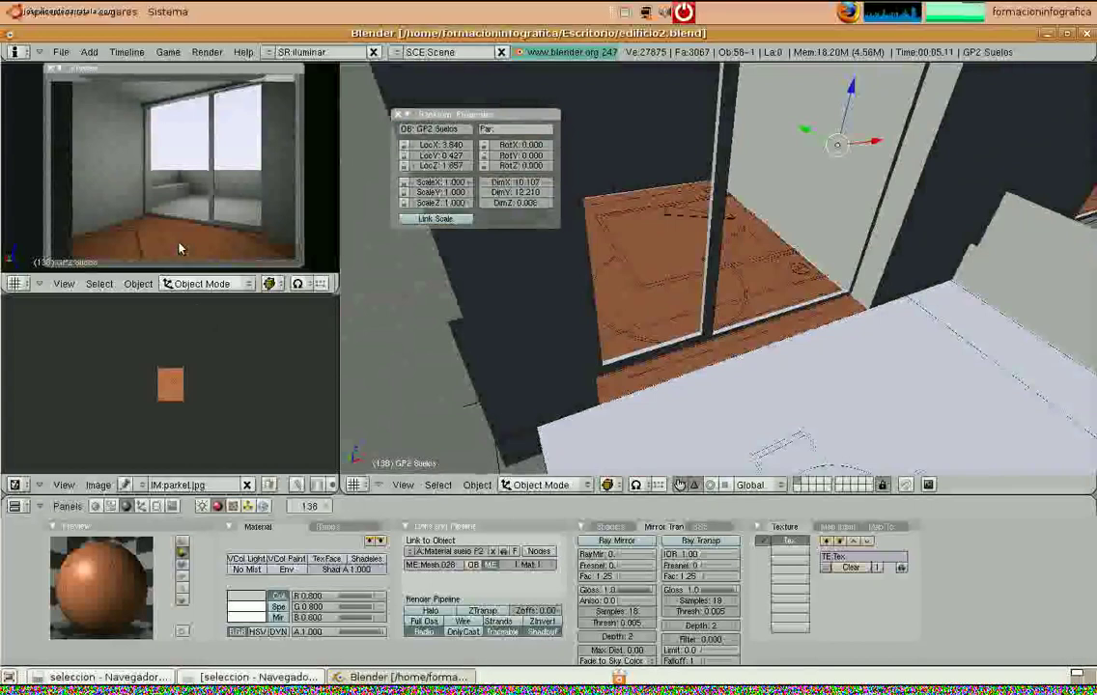
# Set the floor texture's map input to UV coordinates and compare the parquet in the render preview and 3D view
pyautogui.click(840, 527)
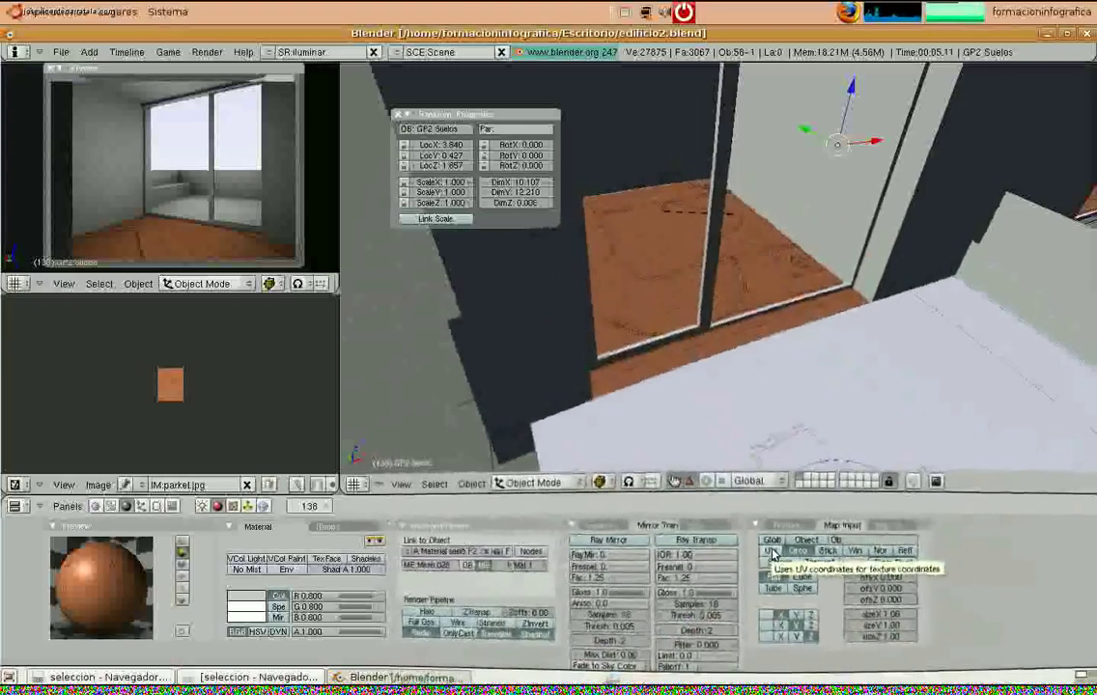
pyautogui.click(772, 552)
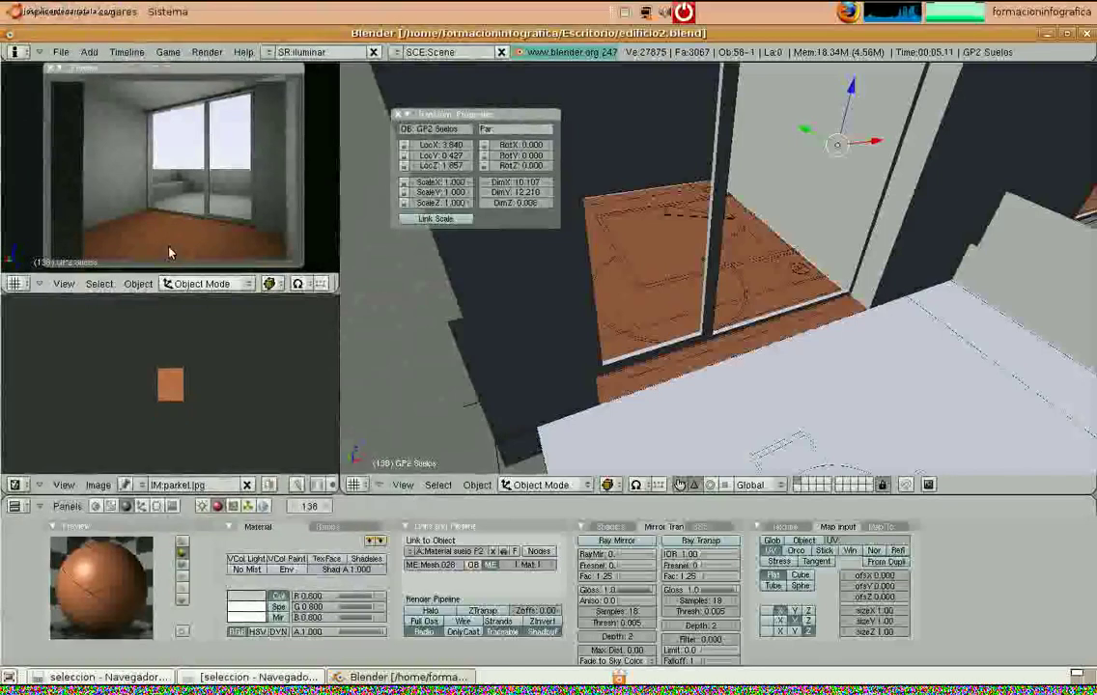
pyautogui.scroll(-1, 692, 242)
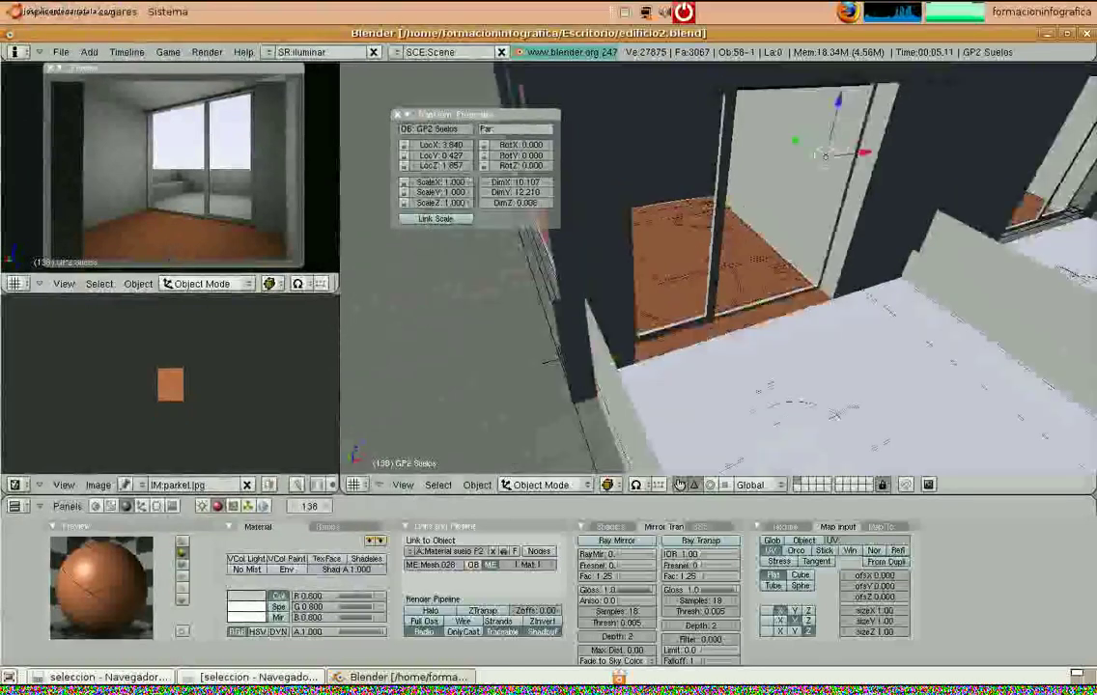
pyautogui.scroll(1, 695, 248)
pyautogui.moveTo(699, 328); pyautogui.dragTo(612, 283, button='middle')
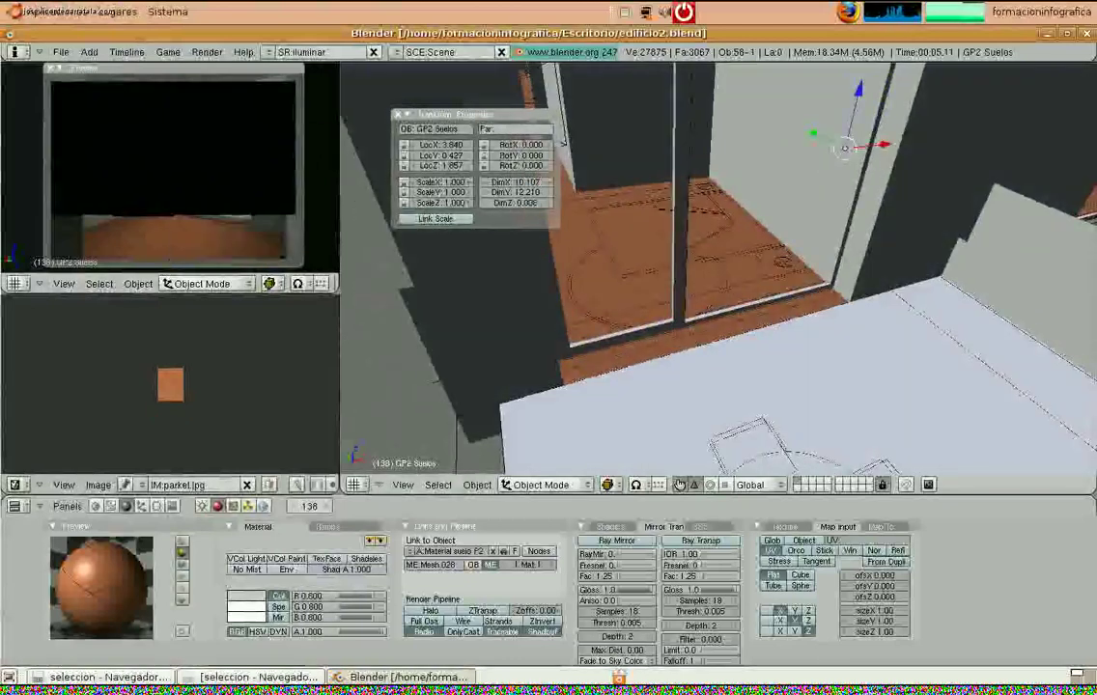
# Enable Nor mapping for the floor's parquet texture and raise its Nor strength to 19.66
pyautogui.click(876, 530)
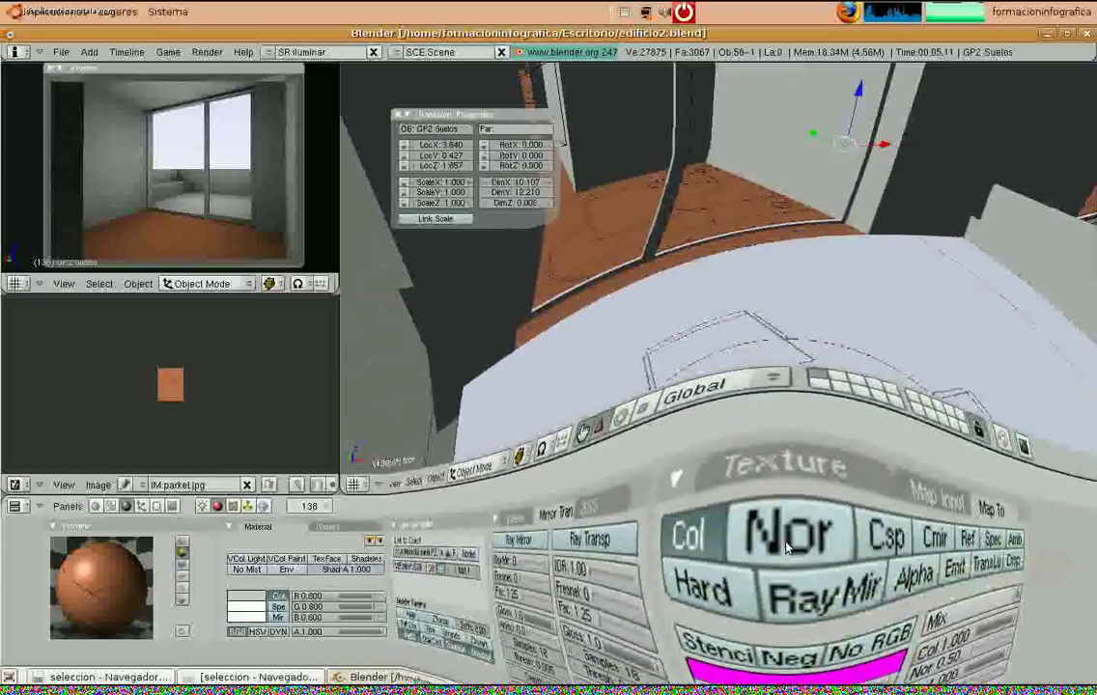
pyautogui.click(787, 548)
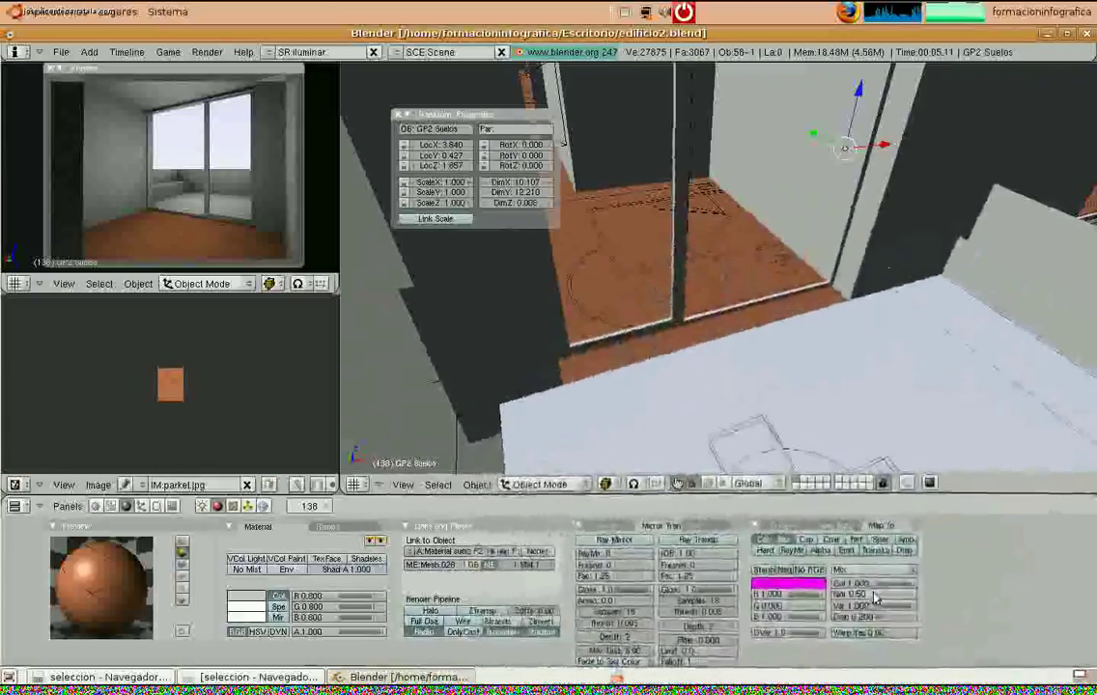
pyautogui.moveTo(873, 599)
pyautogui.mouseDown()
pyautogui.moveTo(901, 598)
pyautogui.moveTo(875, 598)
pyautogui.mouseUp()
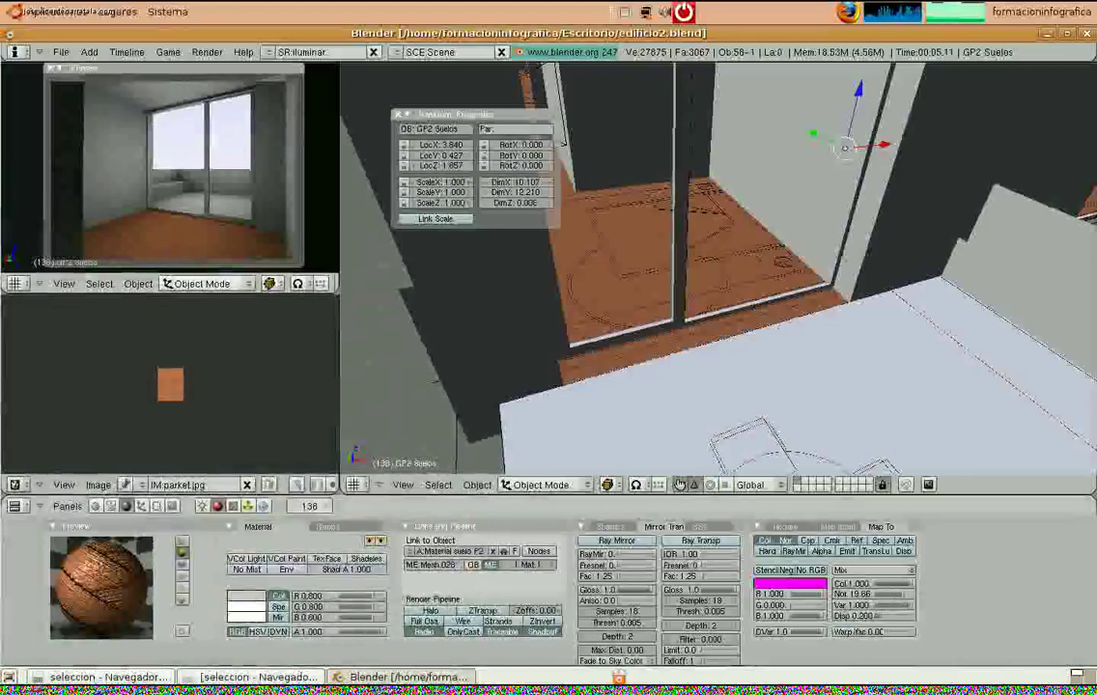
# Enable Ray Mirror on the floor material with a low RayMir value and reduce the texture's Nor strength to 7.60
pyautogui.click(617, 546)
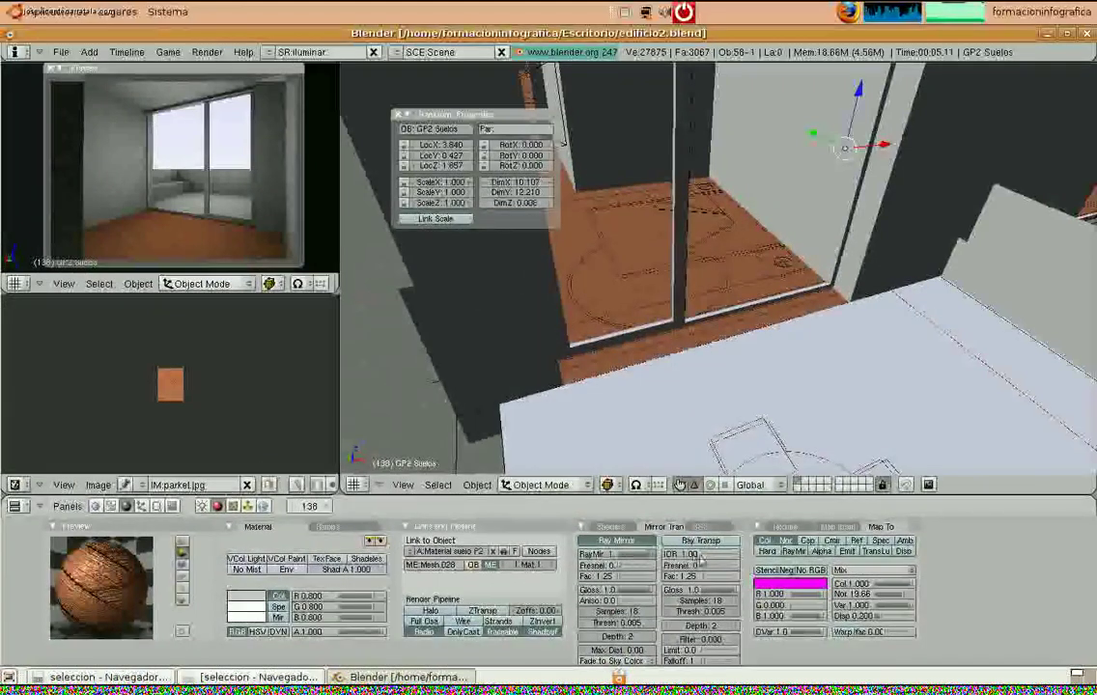
pyautogui.moveTo(620, 560); pyautogui.dragTo(695, 562)
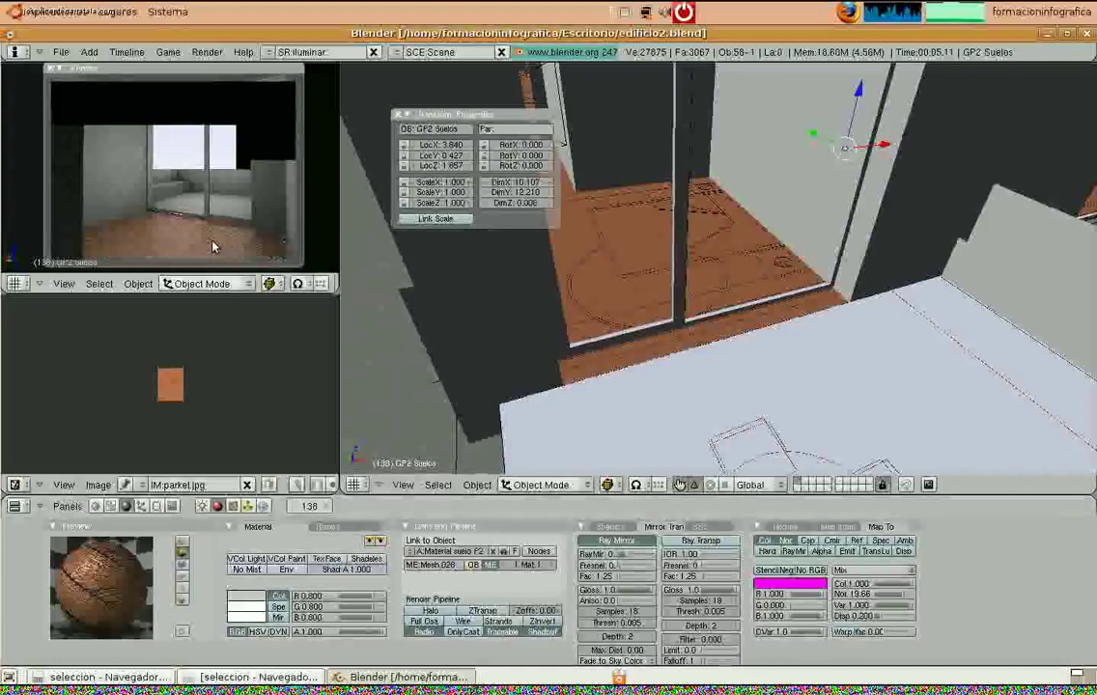
pyautogui.moveTo(898, 593); pyautogui.dragTo(874, 598)
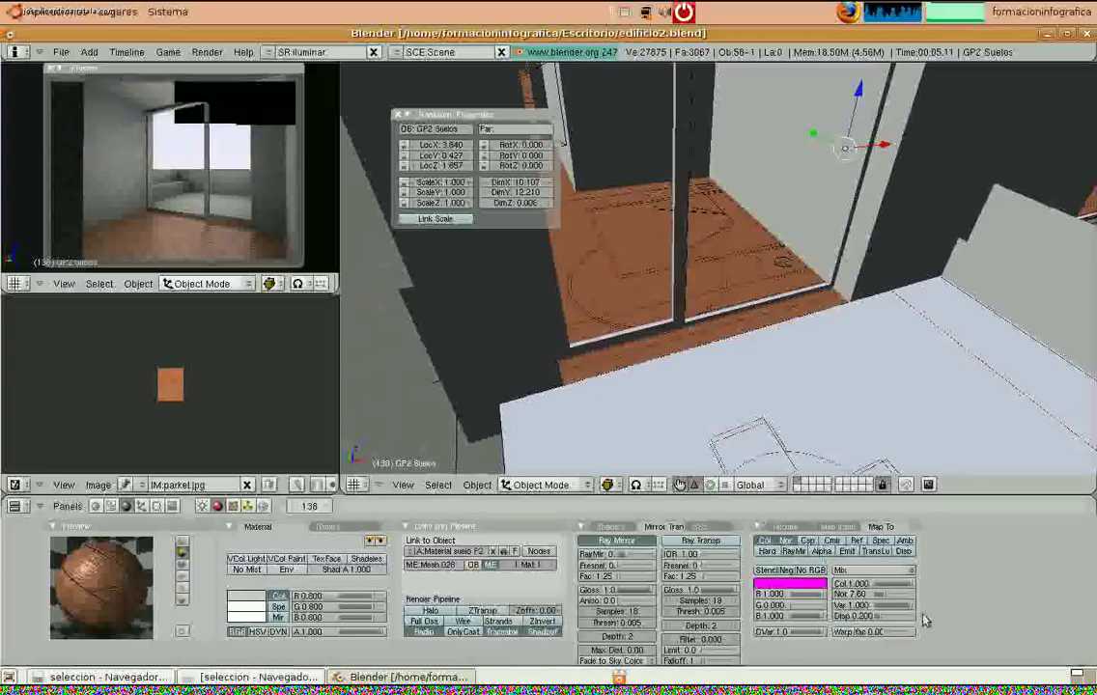
# Turn off the parquet texture's Nor mapping and set the floor material's mirror Gloss to 0.8
pyautogui.click(784, 542)
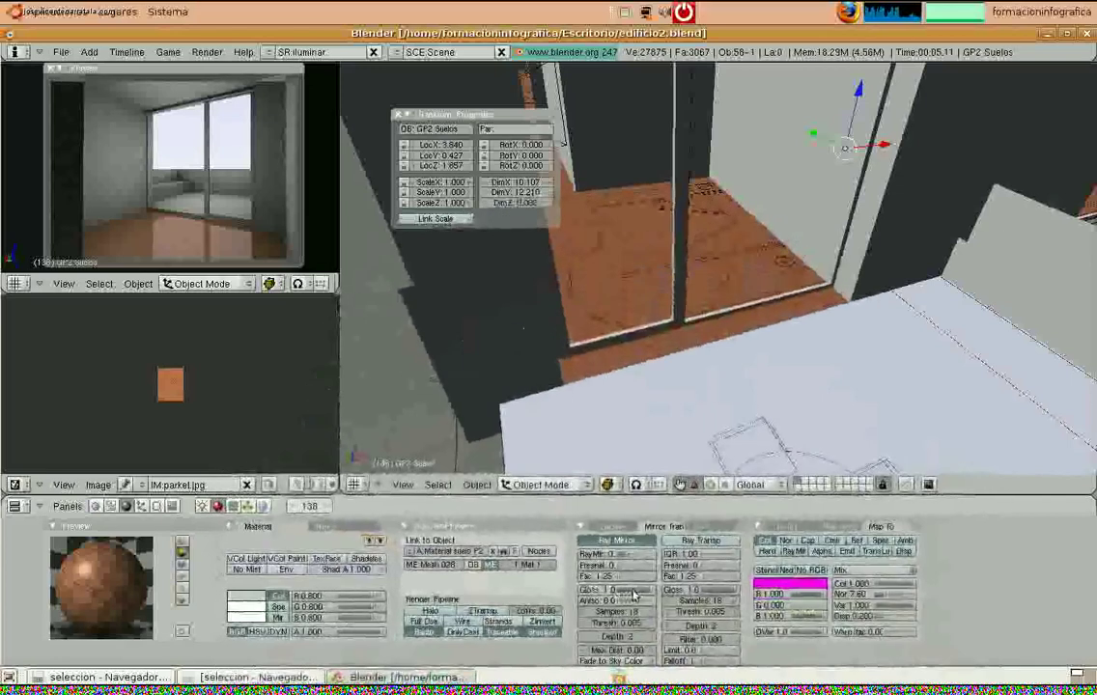
pyautogui.moveTo(633, 591); pyautogui.dragTo(625, 591)
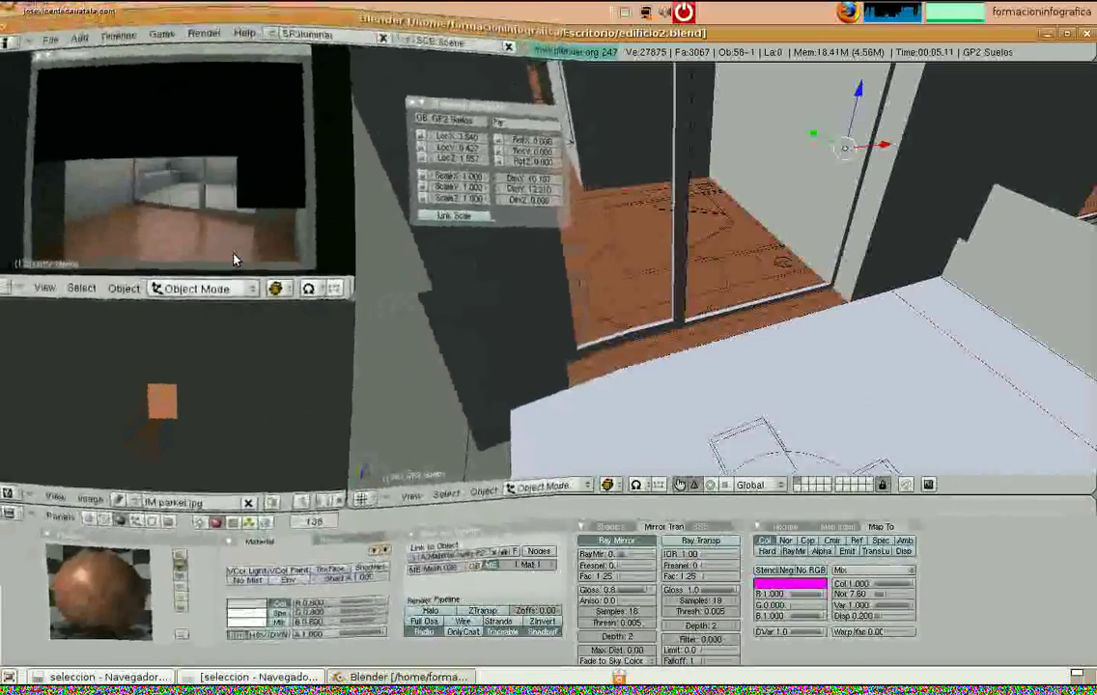
pyautogui.press('Right')
pyautogui.press('Right')
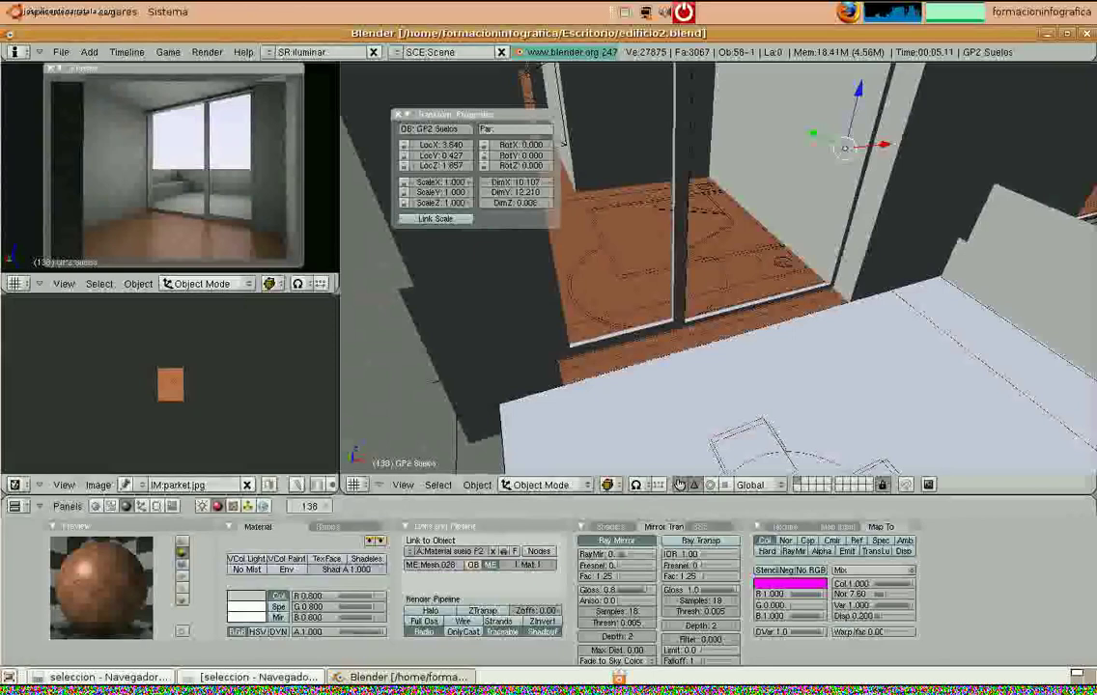
# Set the floor material's mirror gloss Samples to 4 and turn the texture's Nor mapping back on
pyautogui.keyDown('shift'); pyautogui.click(621, 613); pyautogui.keyUp('shift')
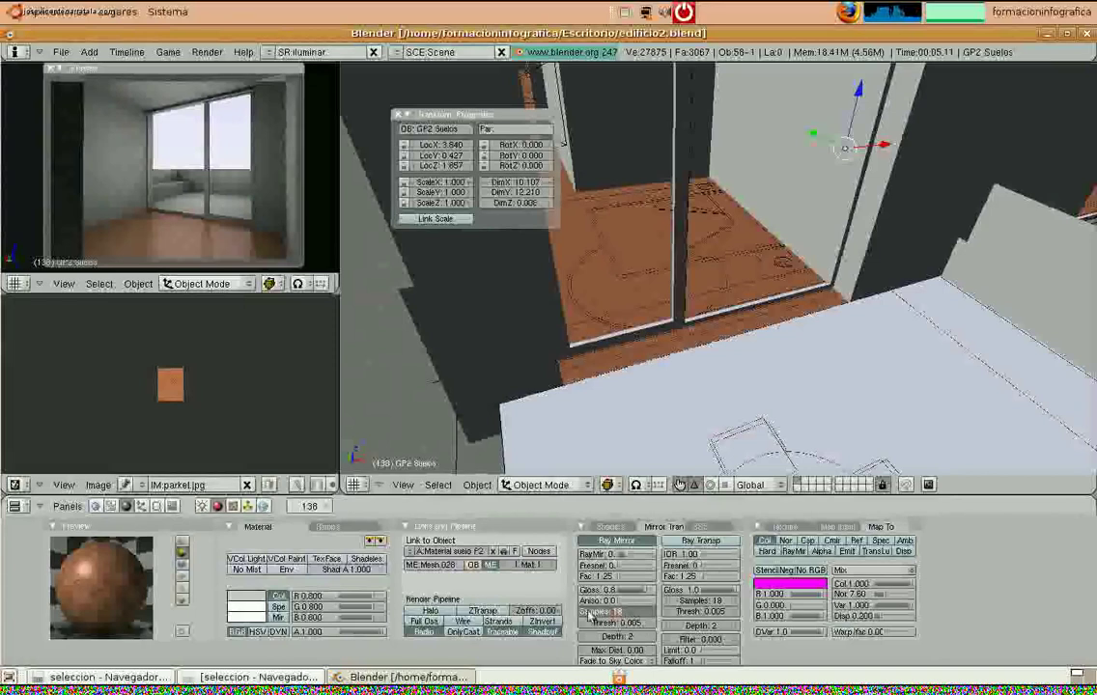
pyautogui.write('4')
pyautogui.press('Return')
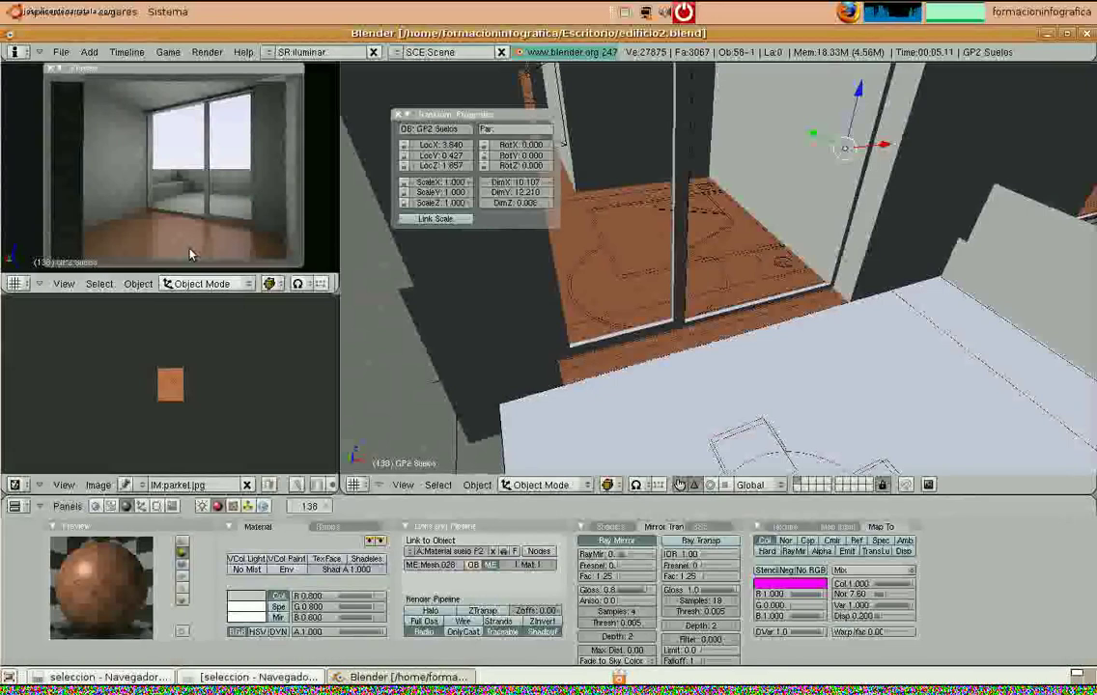
pyautogui.click(785, 542)
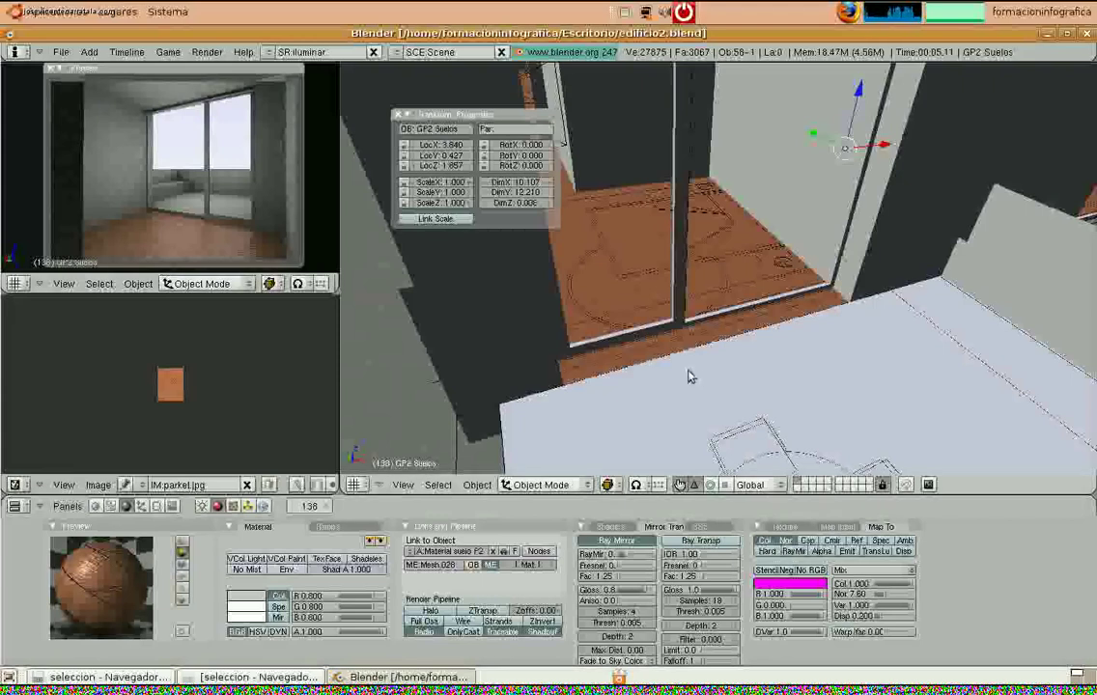
# Select the building's wall object, GP2 Muros, in the 3D view
pyautogui.scroll(-4, 690, 372)
pyautogui.moveTo(696, 286)
pyautogui.keyDown('shift'); pyautogui.mouseDown(button='middle')
pyautogui.moveTo(693, 312)
pyautogui.moveTo(702, 283)
pyautogui.moveTo(677, 299)
pyautogui.moveTo(683, 273)
pyautogui.mouseUp(button='middle'); pyautogui.keyUp('shift')
pyautogui.rightClick(683, 277)
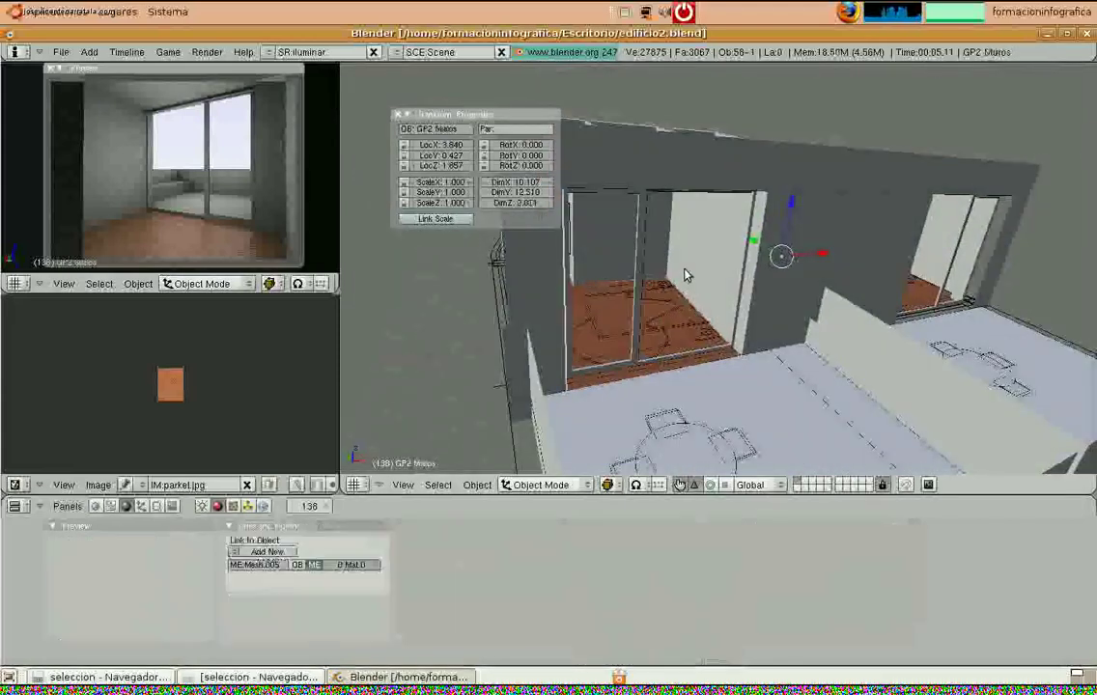
# Give the walls a new material named Paredes Planta 2 and set its shader Spec to 0
pyautogui.click(259, 552)
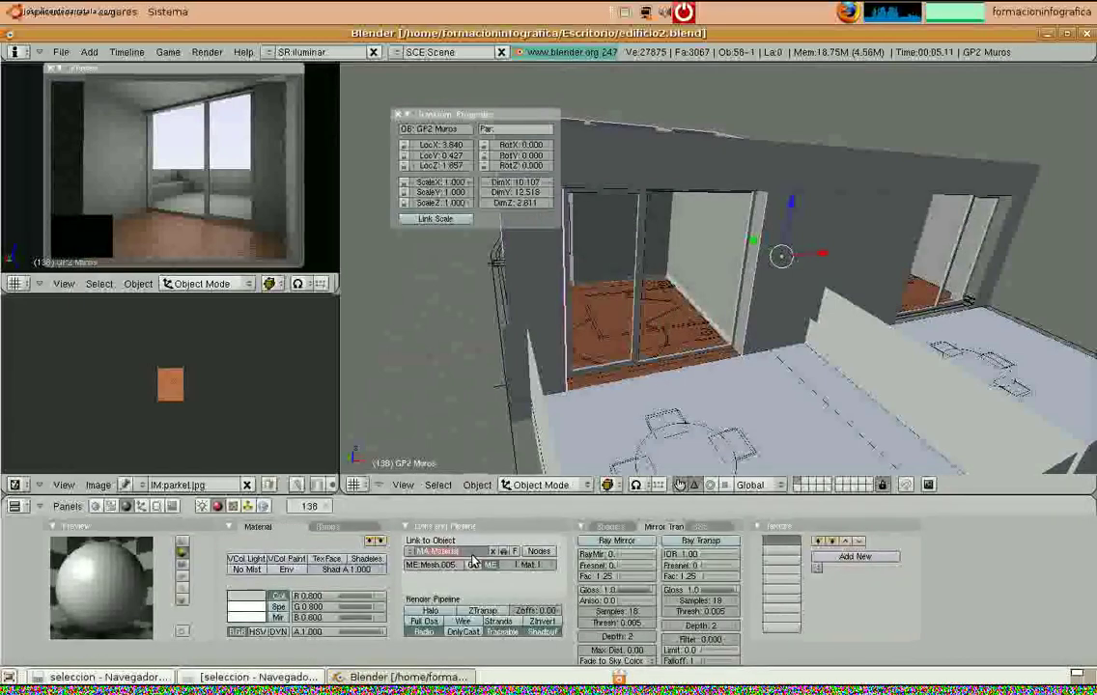
pyautogui.write('Pa')
pyautogui.write('redes Pi')
pyautogui.write('anta 2')
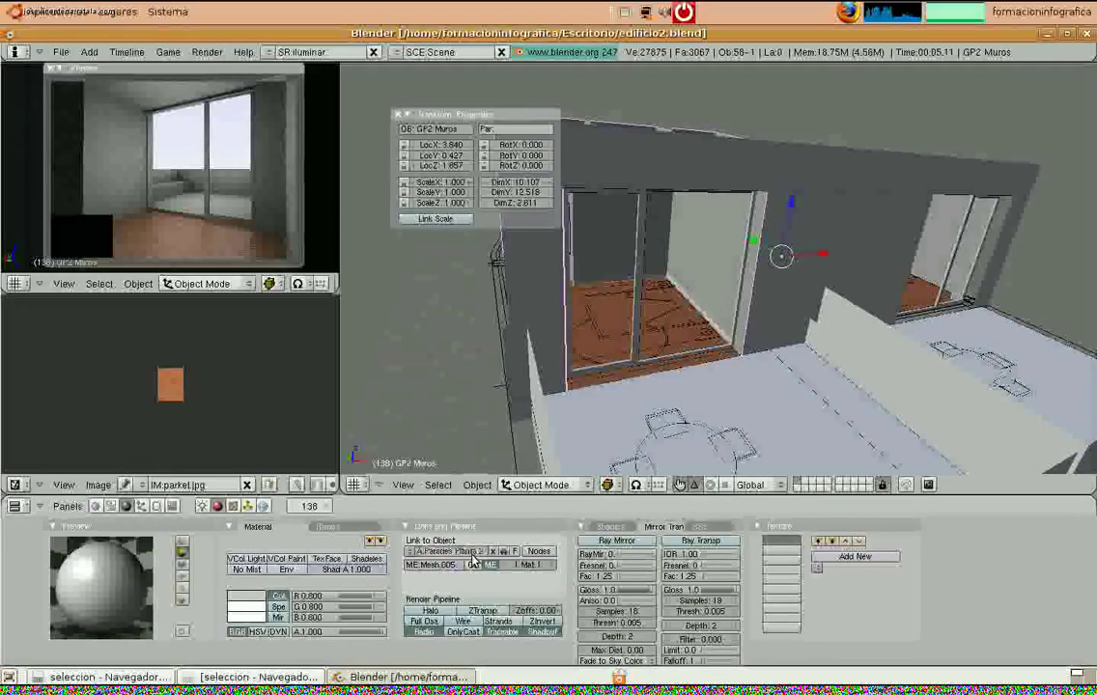
pyautogui.press('Return')
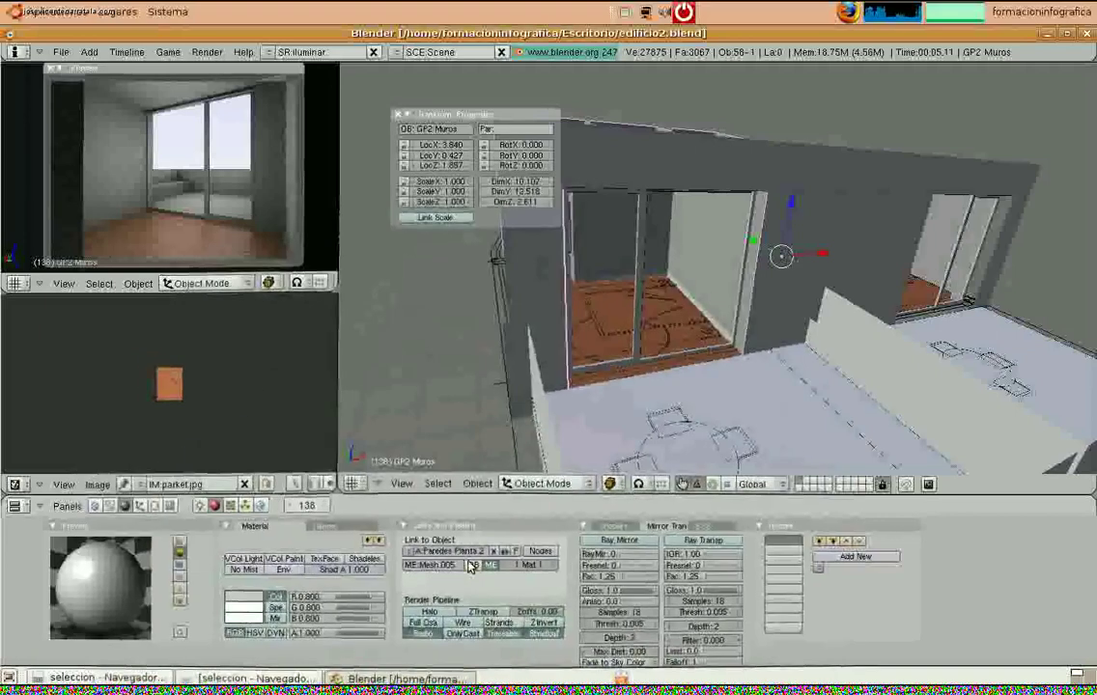
pyautogui.click(472, 565)
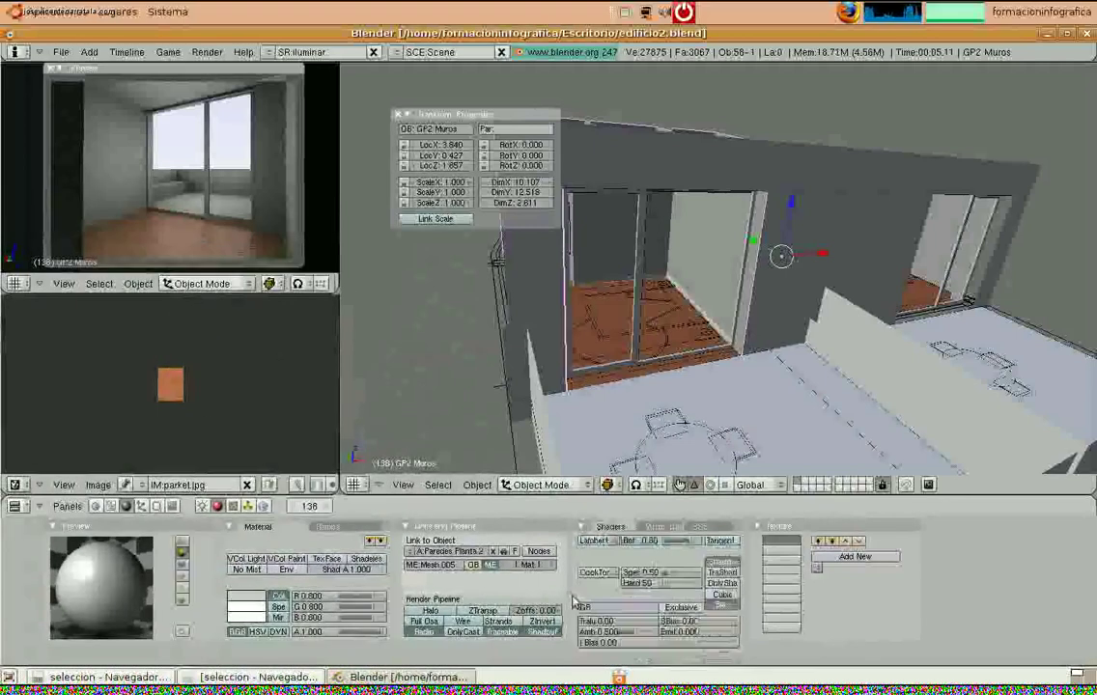
pyautogui.click(610, 526)
pyautogui.moveTo(670, 577); pyautogui.dragTo(623, 577)
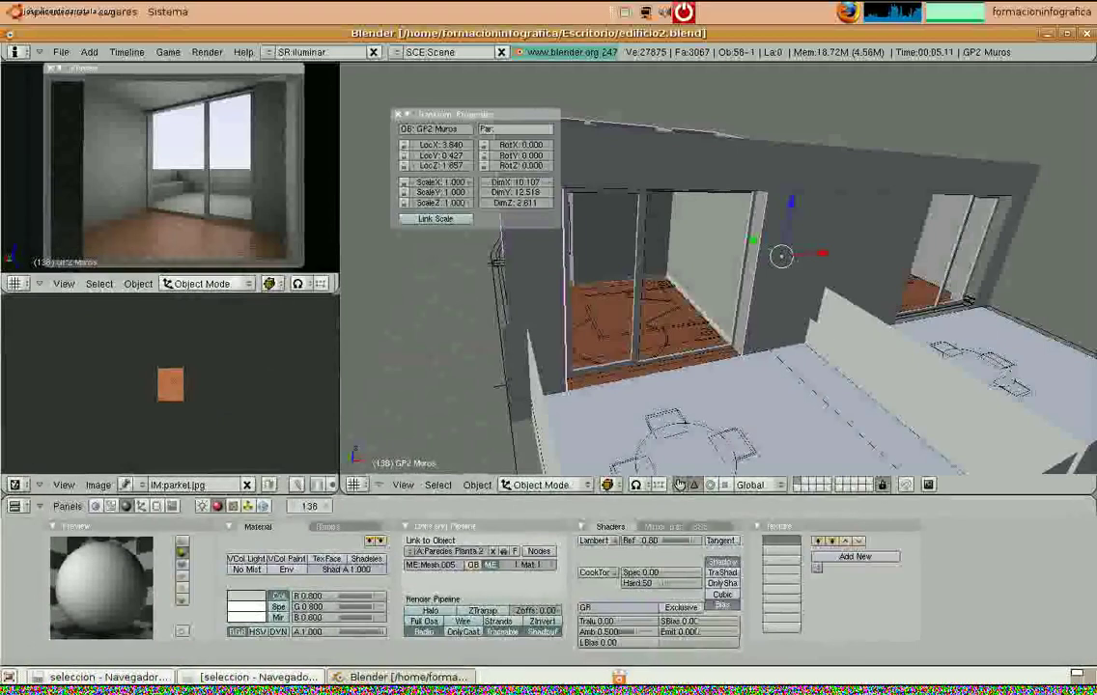
# Try Ray Mirror on the wall material with Gloss 0.2, Samples 4 and some RayMir, and switch Ray Mirror back off
pyautogui.click(666, 526)
pyautogui.click(620, 541)
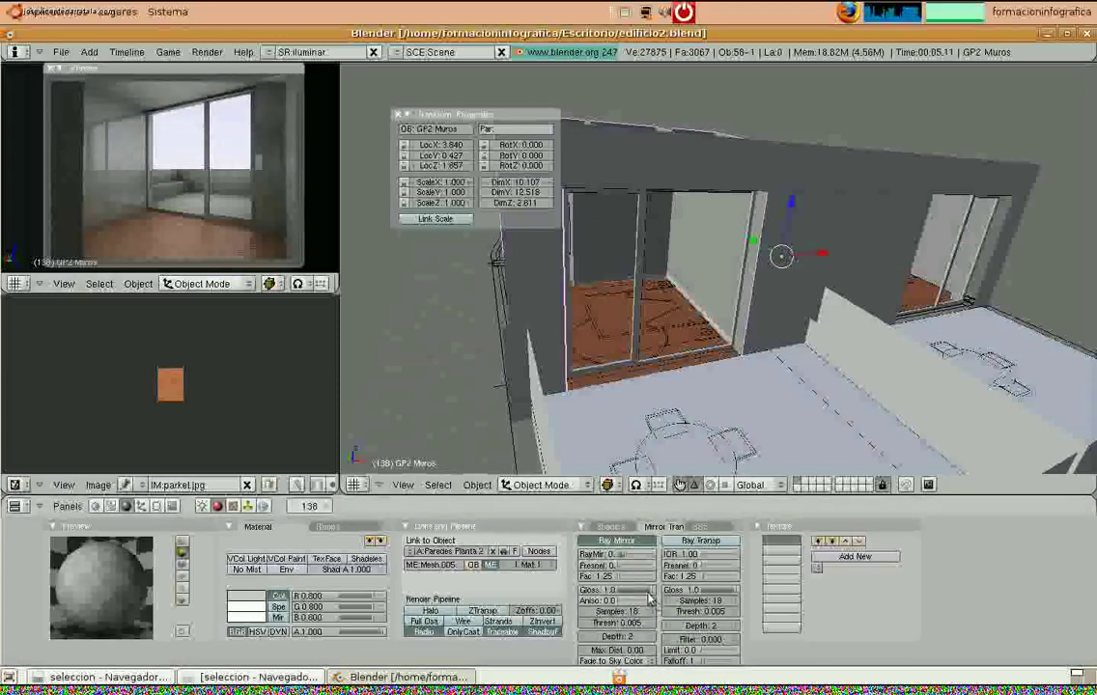
pyautogui.moveTo(650, 591); pyautogui.dragTo(618, 594)
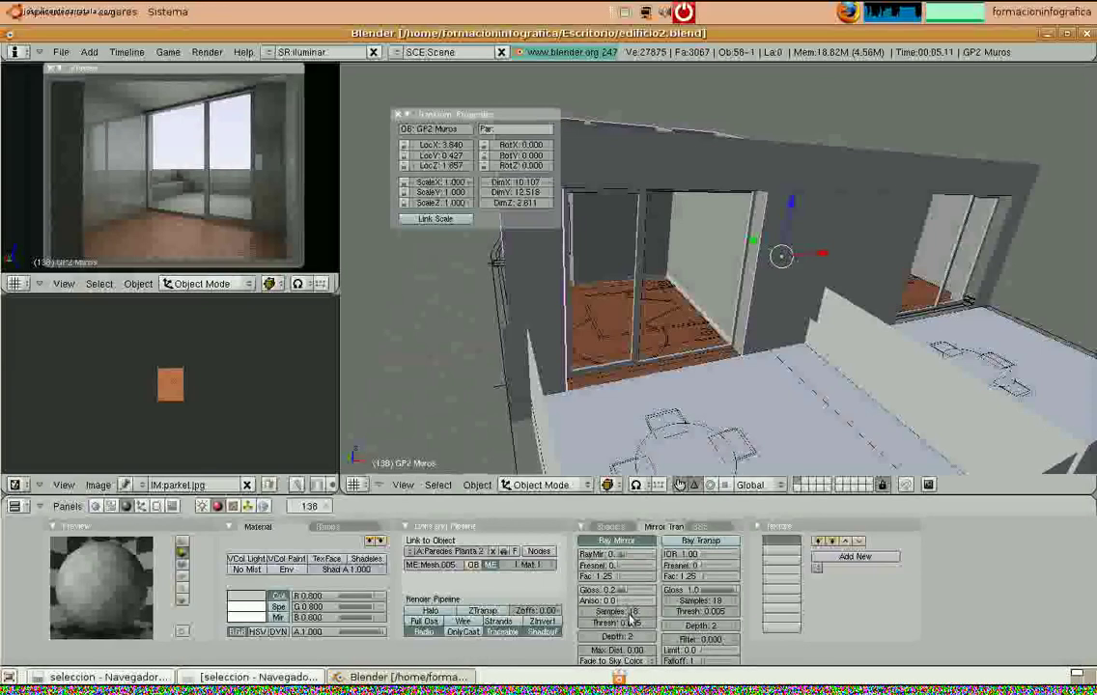
pyautogui.click(622, 612)
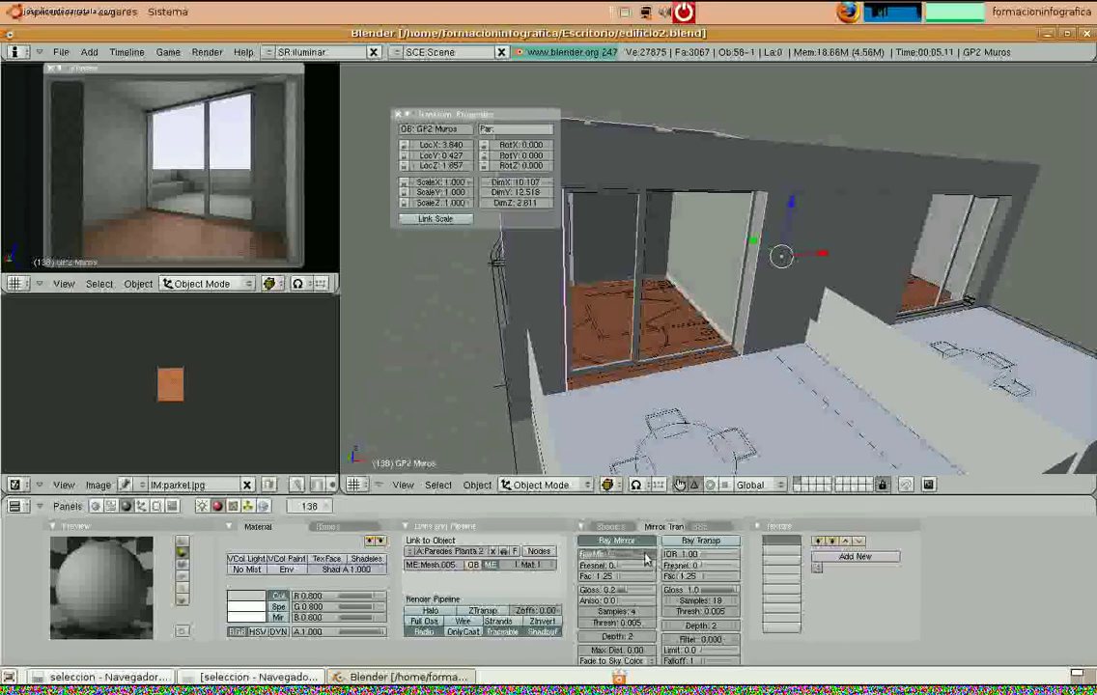
pyautogui.moveTo(642, 555); pyautogui.dragTo(650, 555)
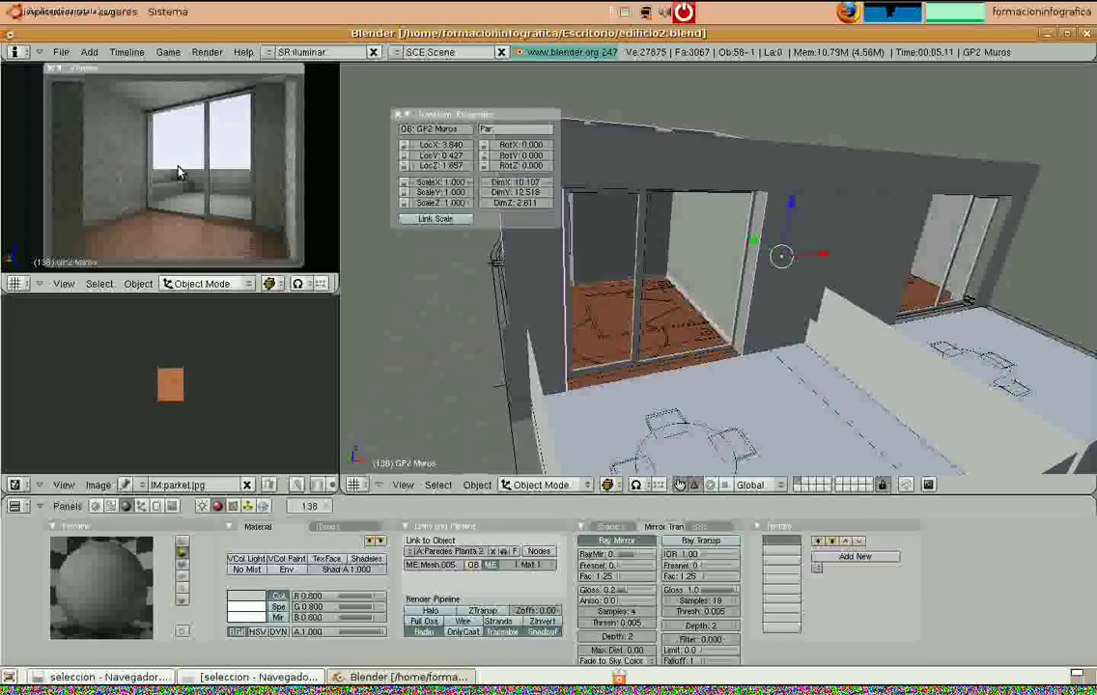
pyautogui.click(624, 543)
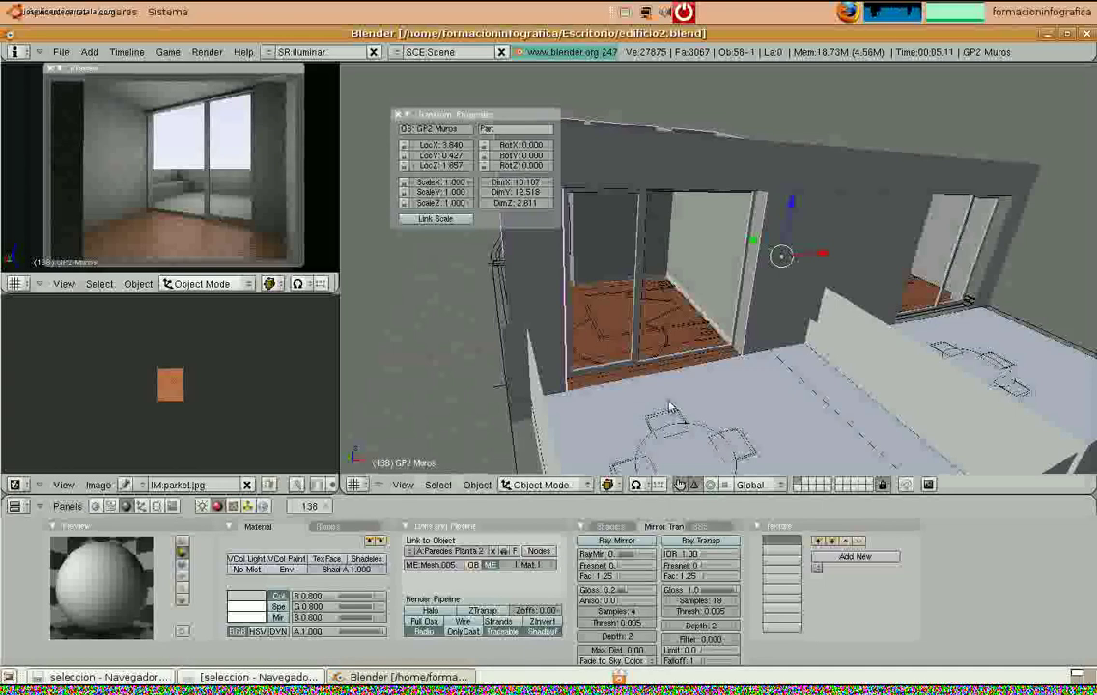
# Give the window frames, GFF marcos, a new material named aluminio blanco and enable its Ray Mirror
pyautogui.rightClick(632, 351)
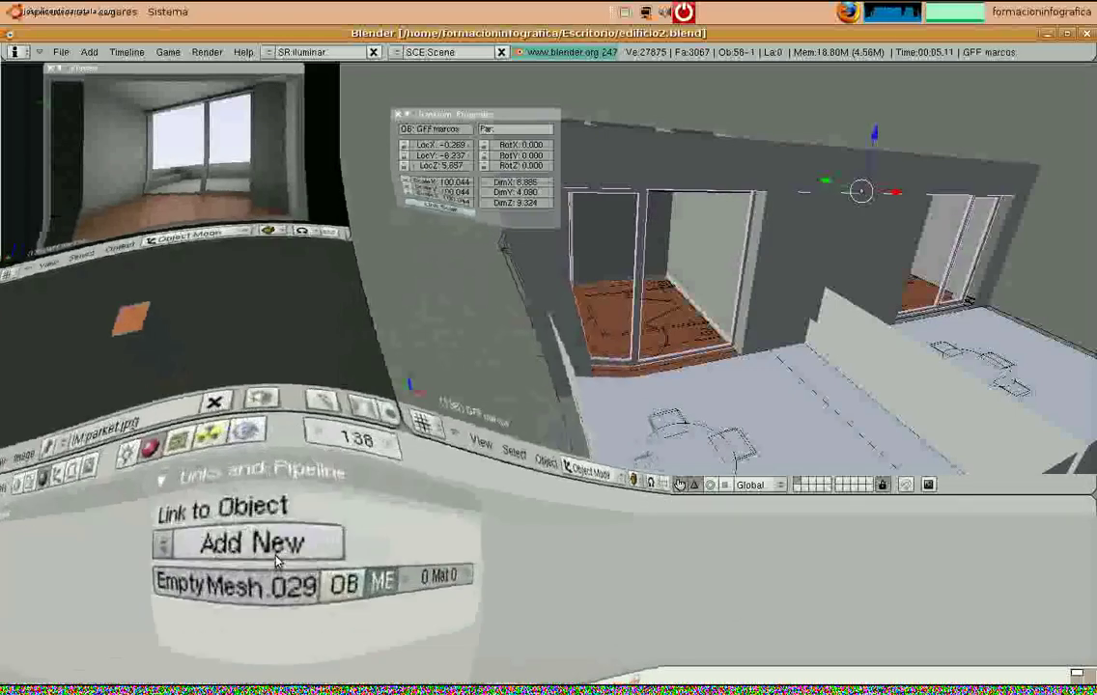
pyautogui.click(270, 553)
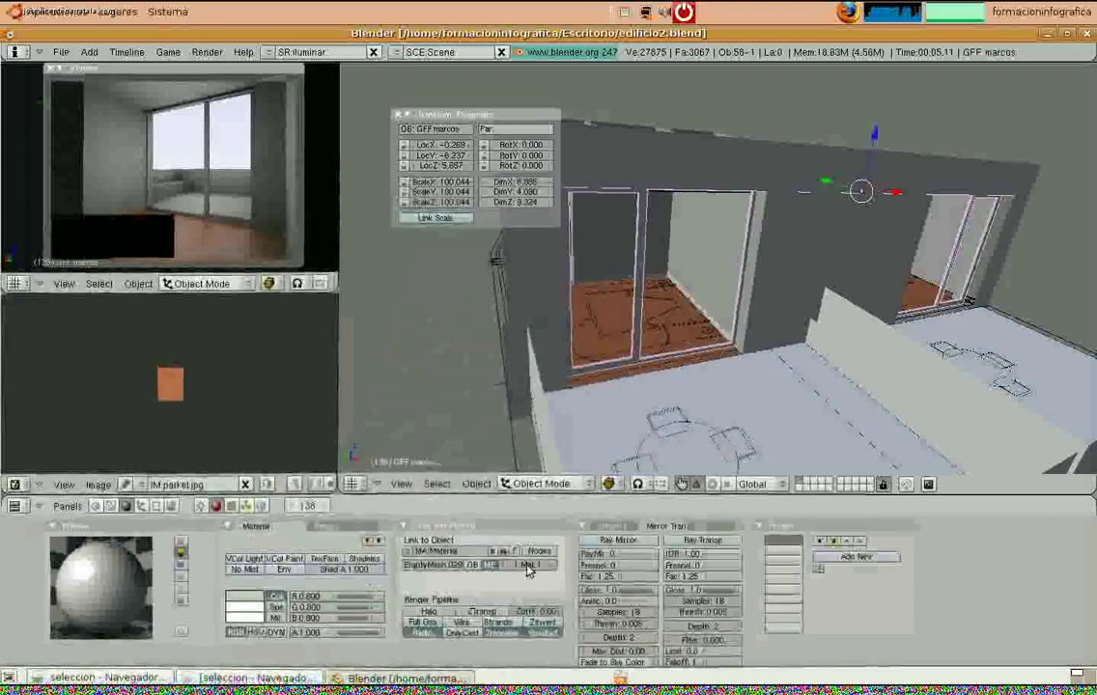
pyautogui.click(446, 553)
pyautogui.write('a')
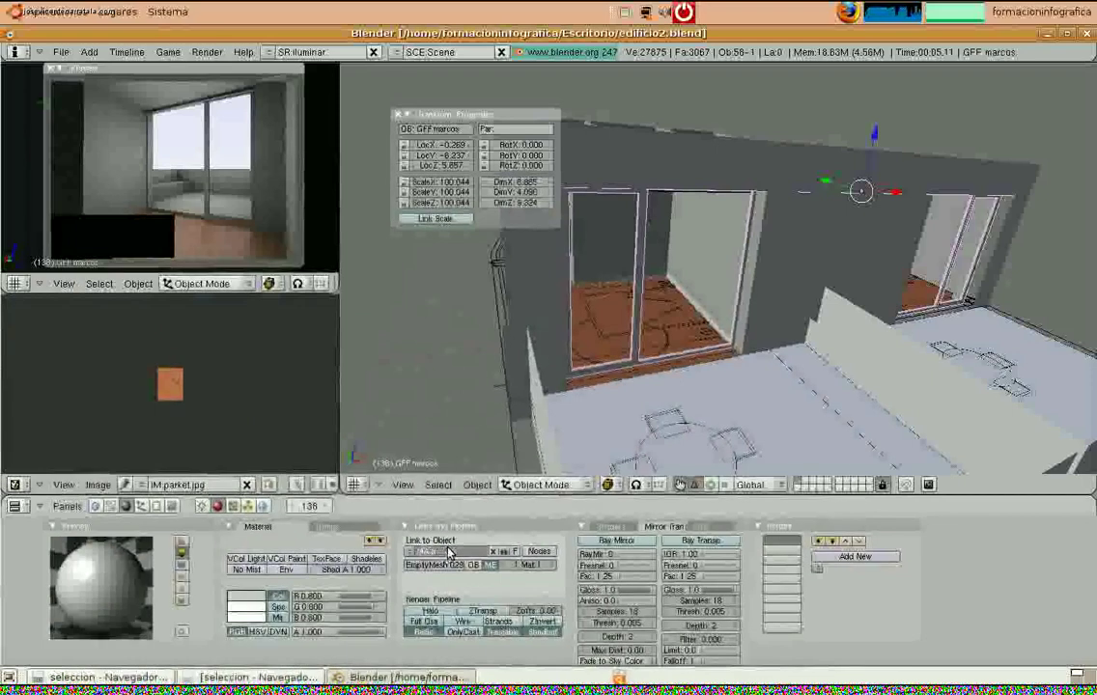
pyautogui.write('lumin')
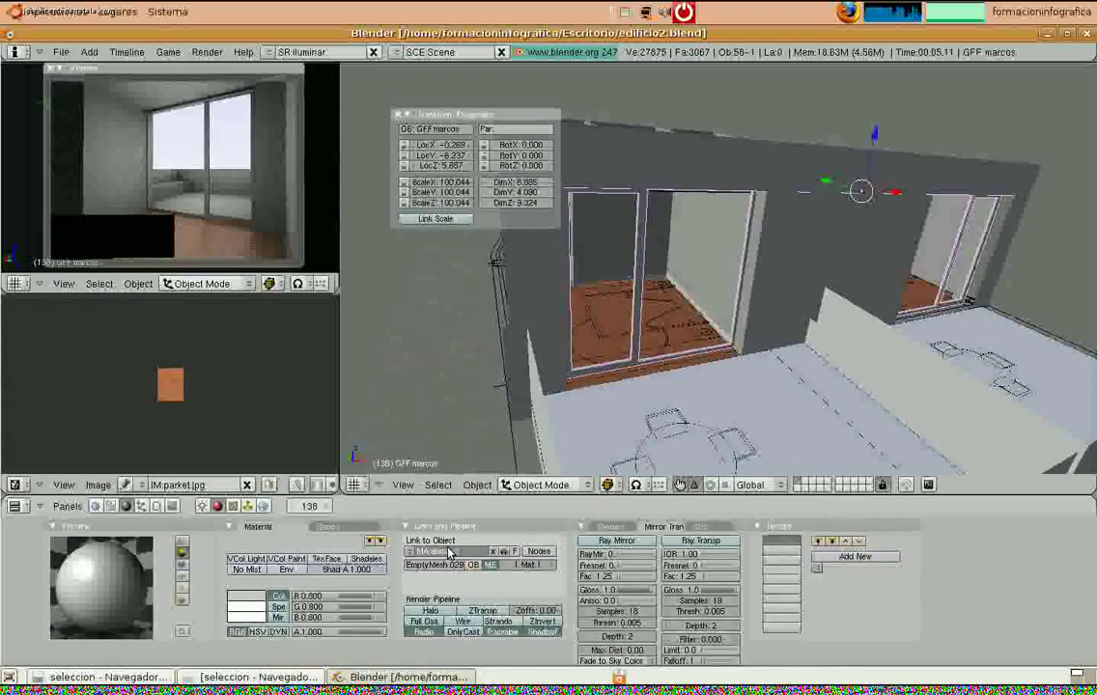
pyautogui.write('io blanco')
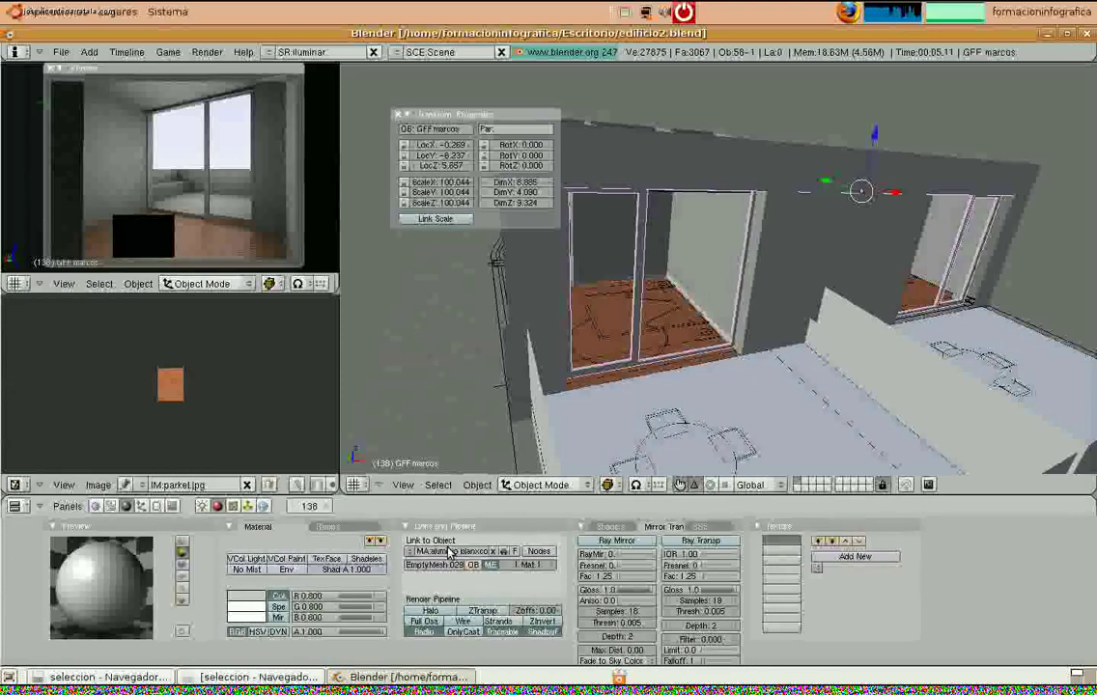
pyautogui.click(483, 555)
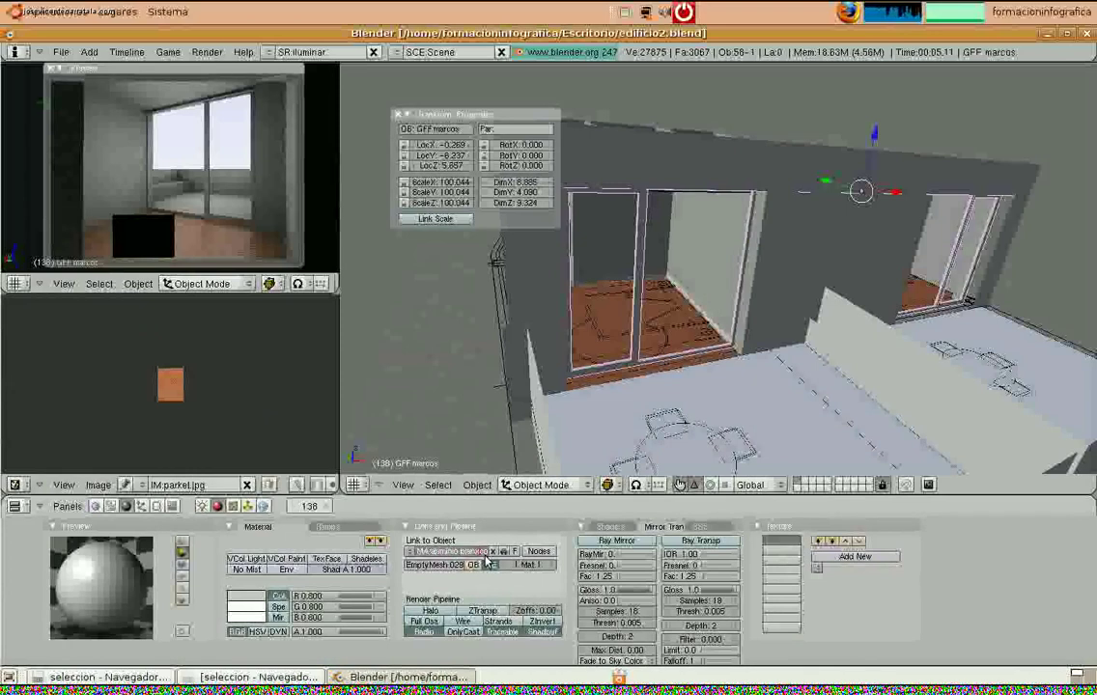
pyautogui.press('Return')
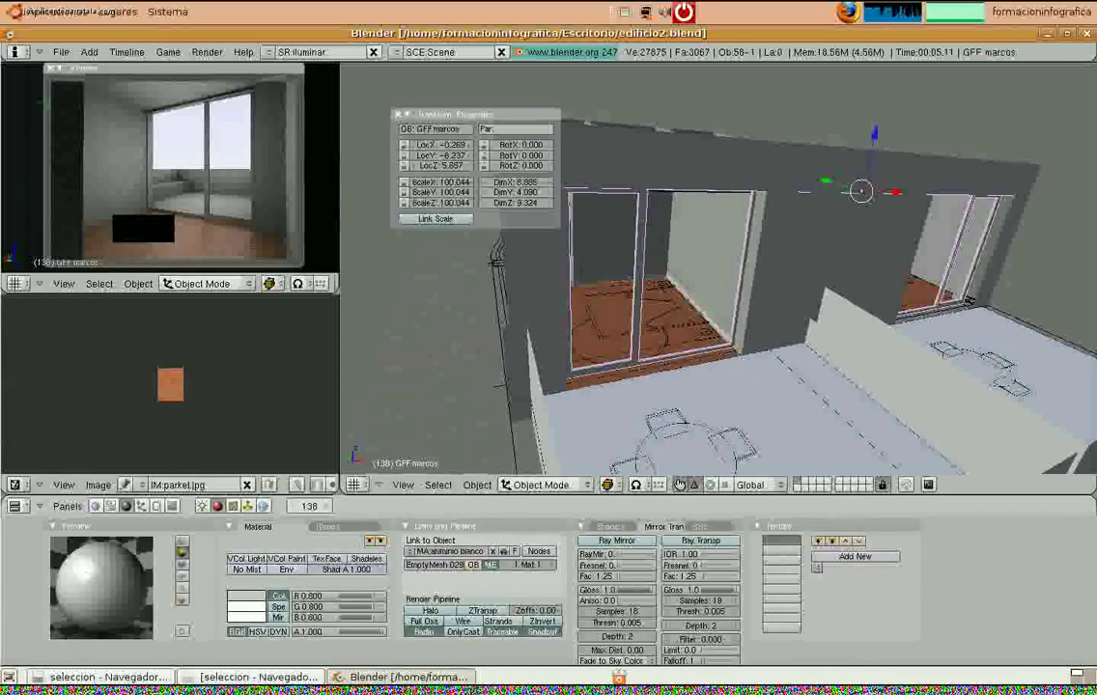
pyautogui.click(611, 541)
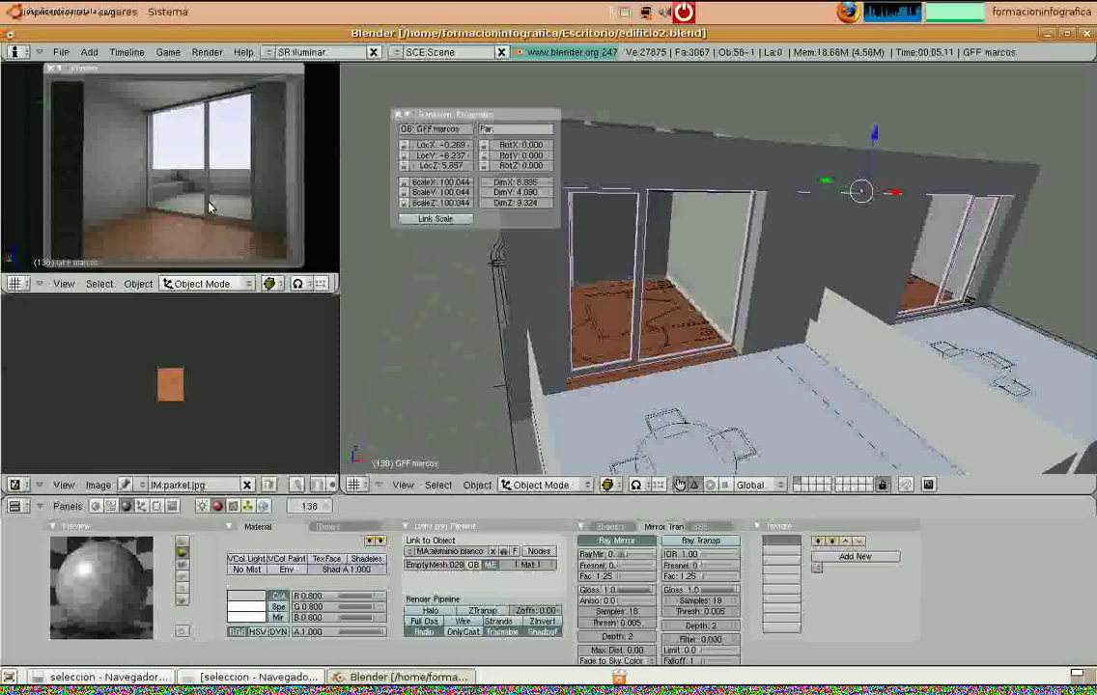
# Select the terrace floor, GFF suelo terraza, and give it a new material named suelo de la terraza
pyautogui.rightClick(731, 424)
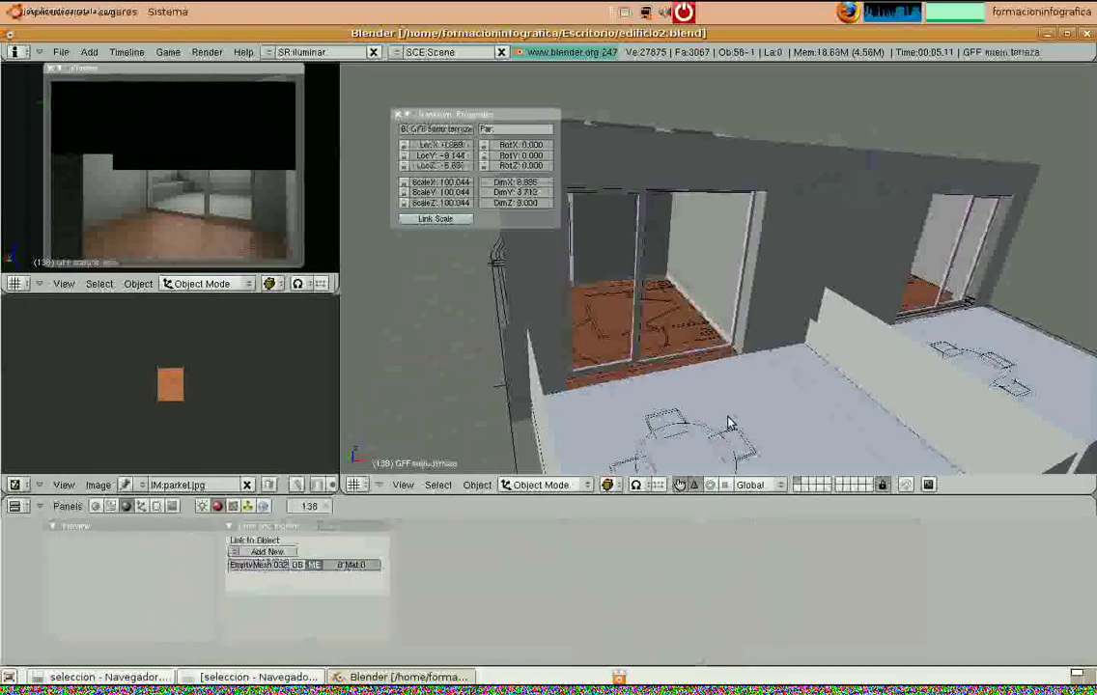
pyautogui.moveTo(730, 425); pyautogui.dragTo(620, 360, button='middle')
pyautogui.click(266, 551)
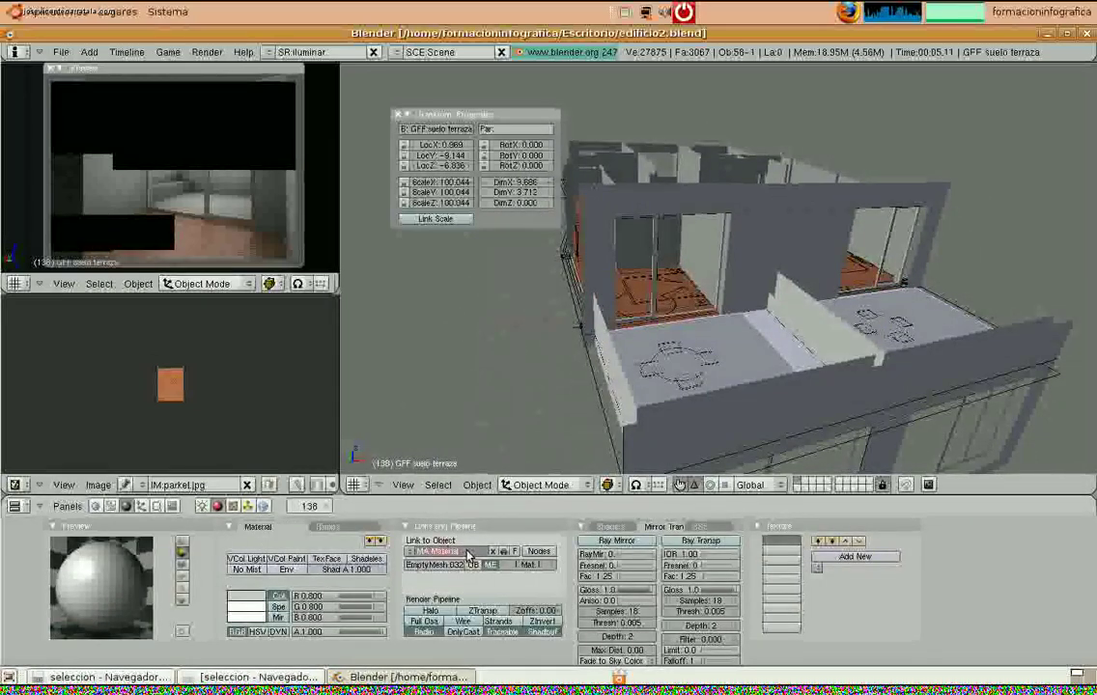
pyautogui.write('suelo t')
pyautogui.write('e la terraza')
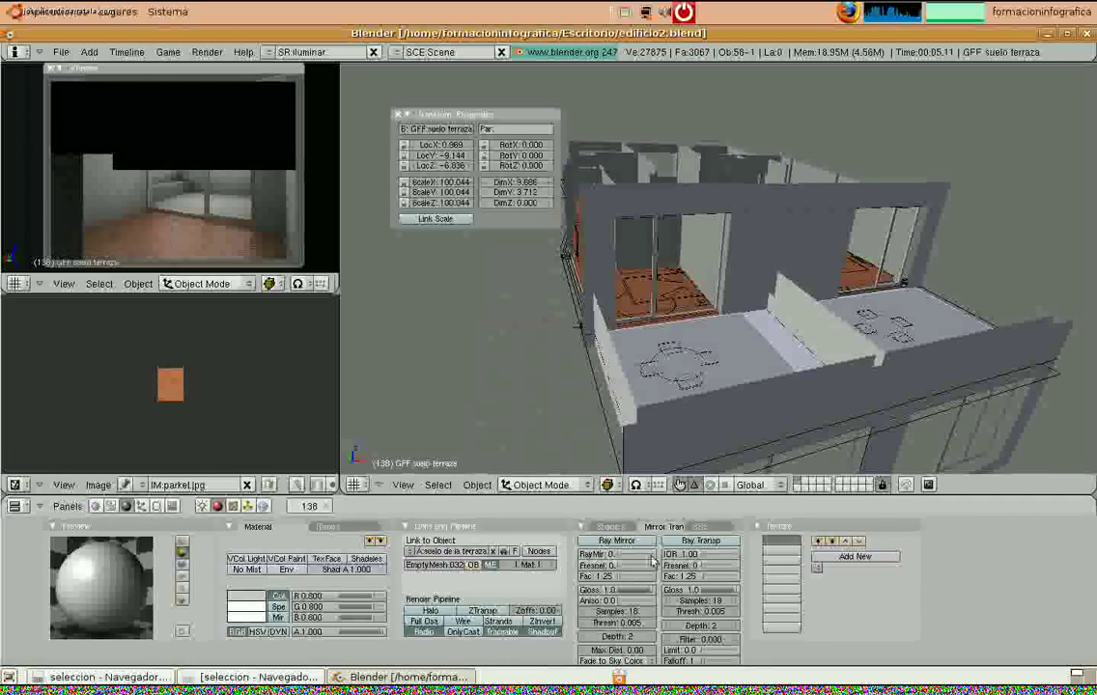
# Add a new texture to the terrace floor material and set its texture type to Image
pyautogui.keyDown('super'); pyautogui.scroll(4, 861, 564); pyautogui.keyUp('super')
pyautogui.keyDown('super'); pyautogui.scroll(-4, 862, 563); pyautogui.keyUp('super')
pyautogui.click(859, 558)
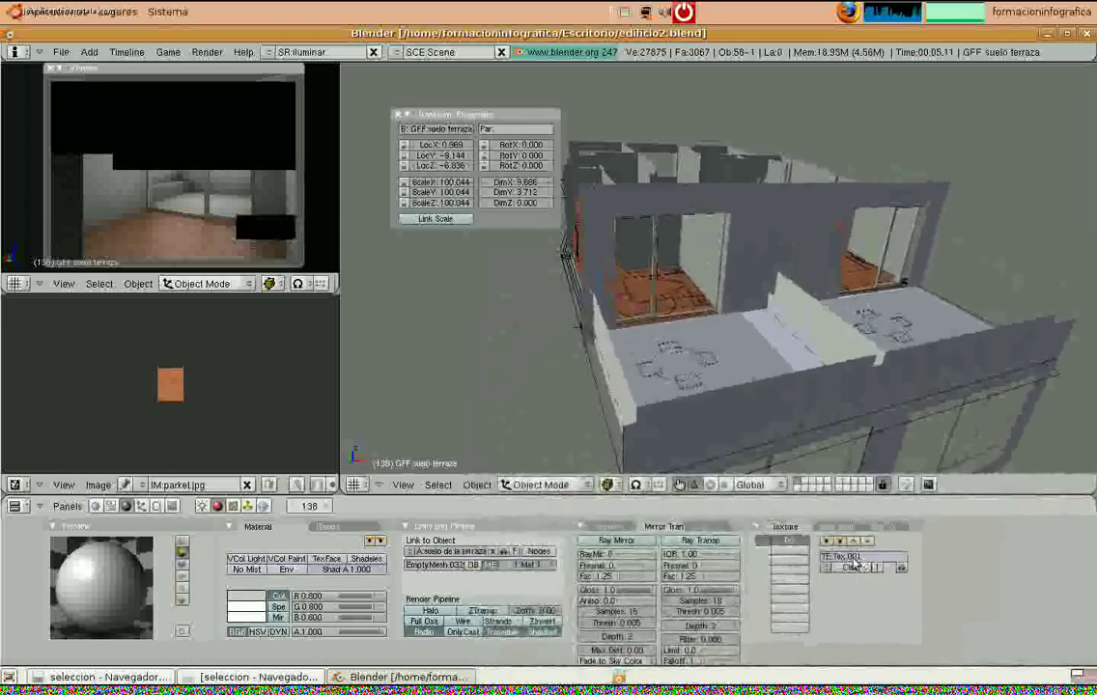
pyautogui.keyDown('super'); pyautogui.scroll(2, 237, 508); pyautogui.keyUp('super')
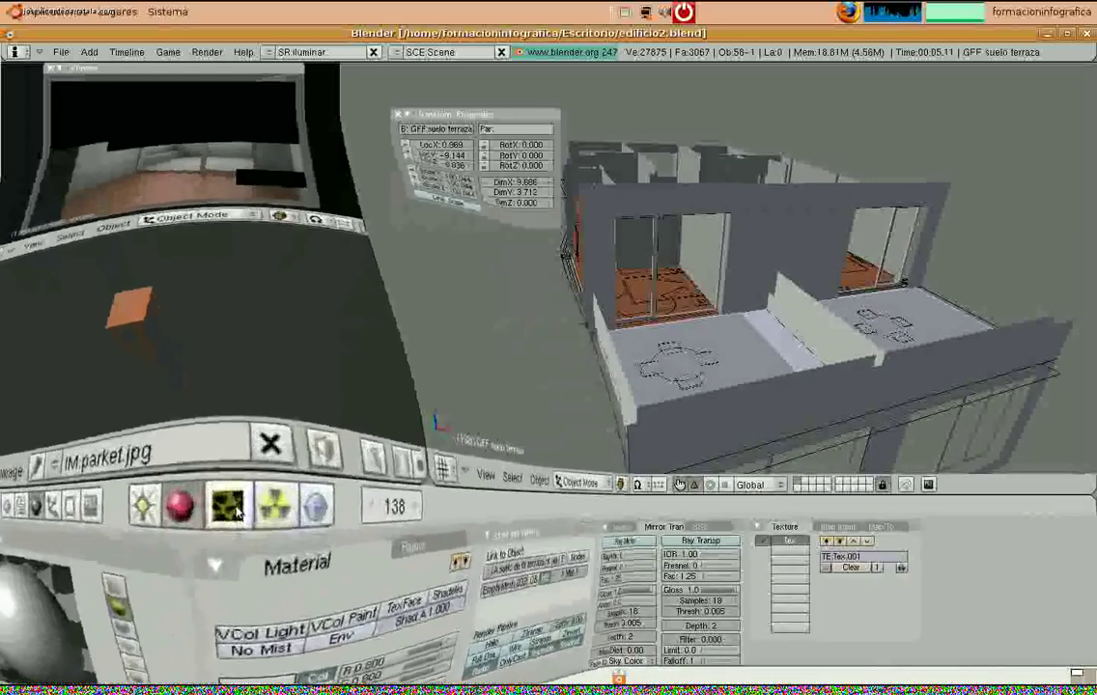
pyautogui.keyDown('super'); pyautogui.scroll(-2, 236, 509); pyautogui.keyUp('super')
pyautogui.click(235, 508)
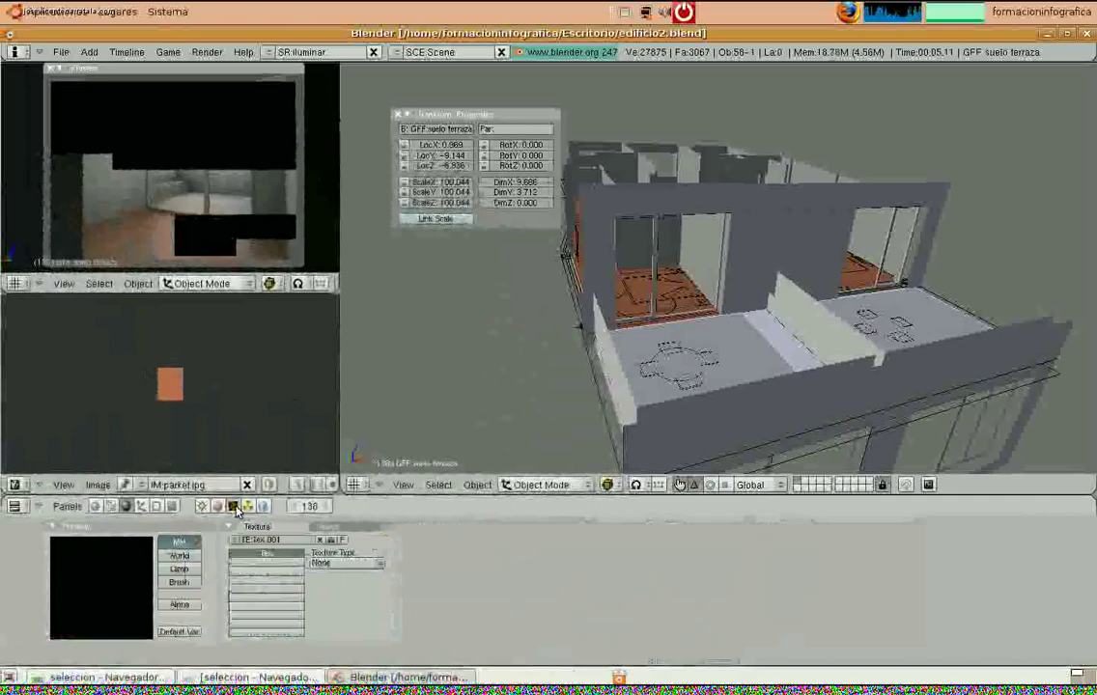
pyautogui.click(345, 563)
pyautogui.click(352, 552)
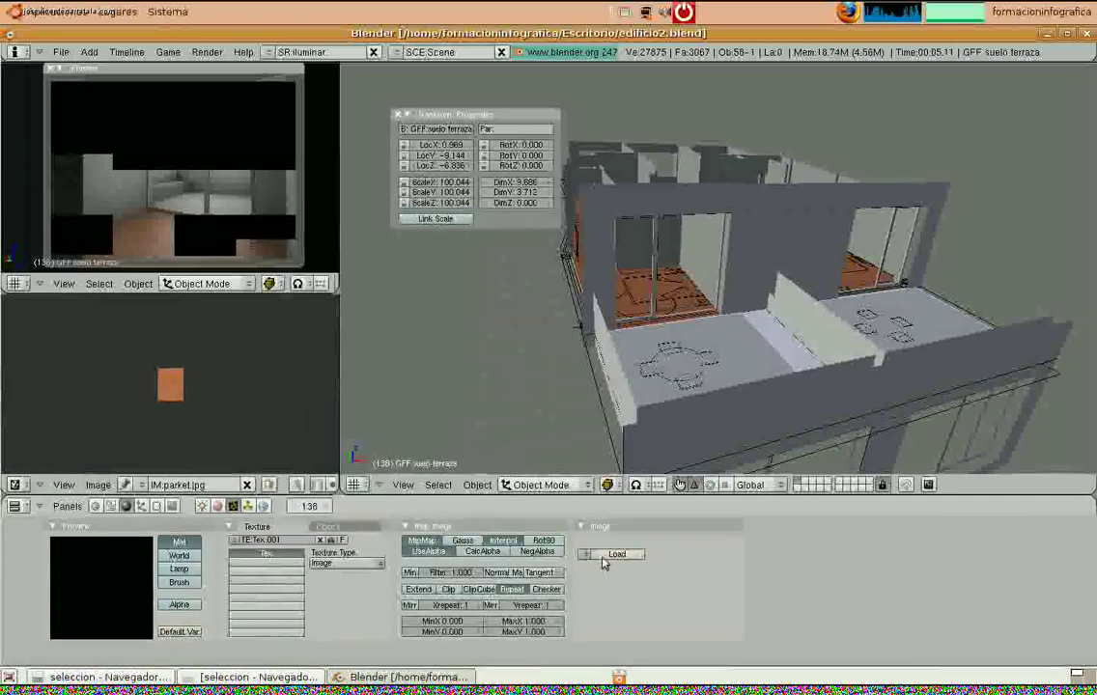
# Compare the pavement images in the seleccion texture folder and load streetneogeo.jpg from texture_cd/seleccion as the terrace texture image
pyautogui.click(98, 676)
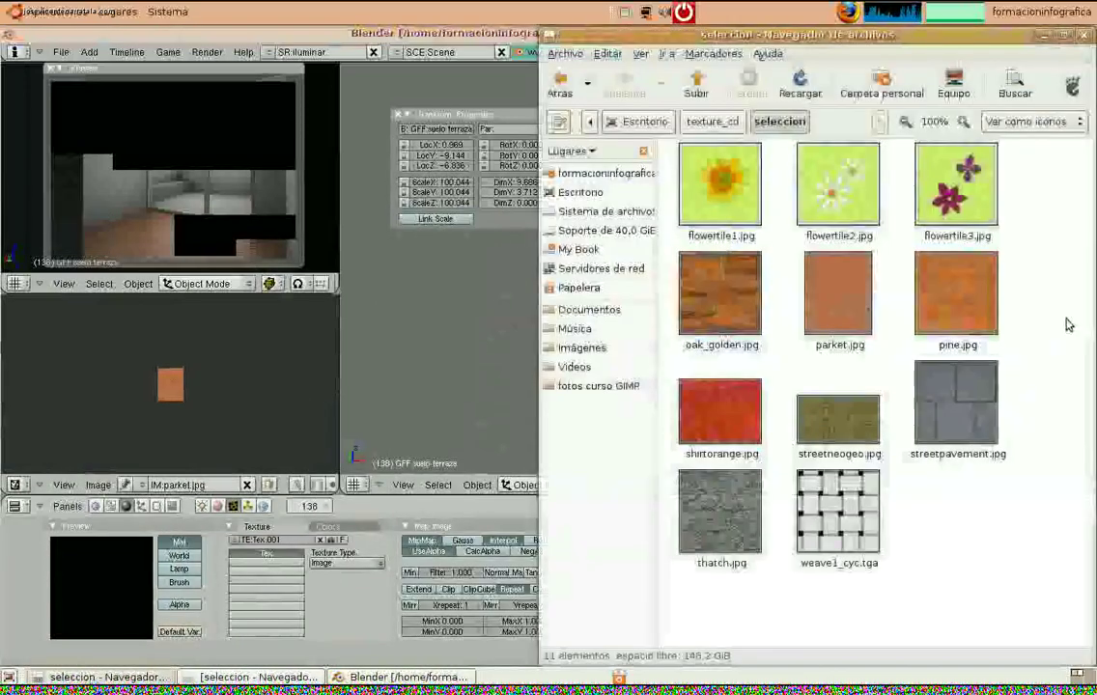
pyautogui.click(955, 410)
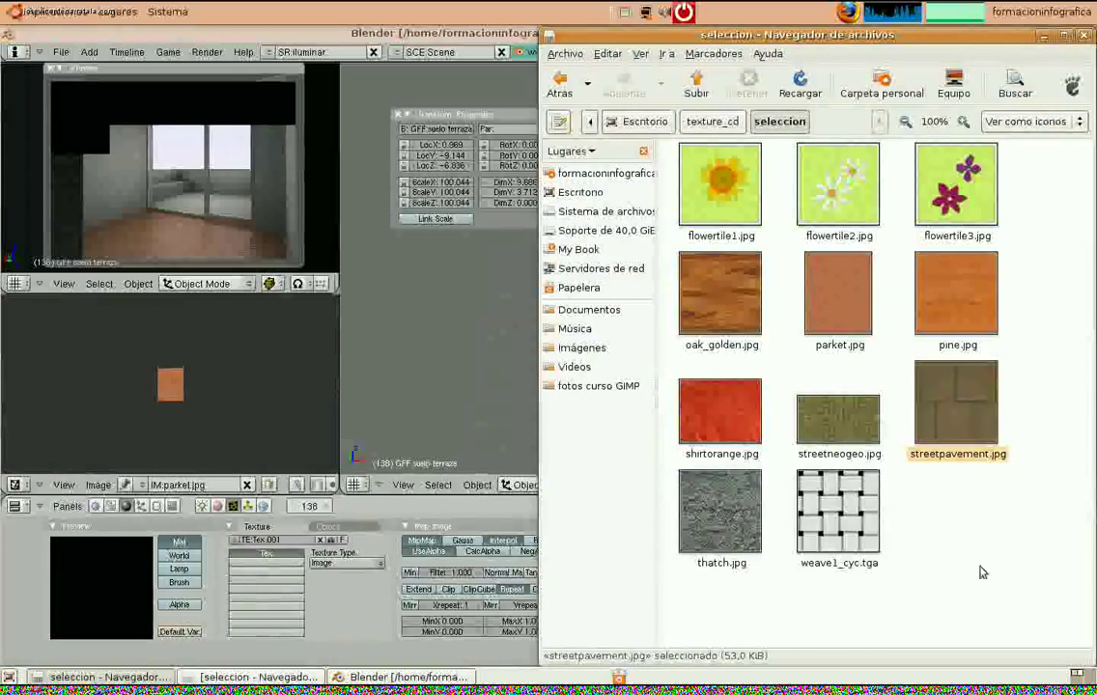
pyautogui.click(862, 446)
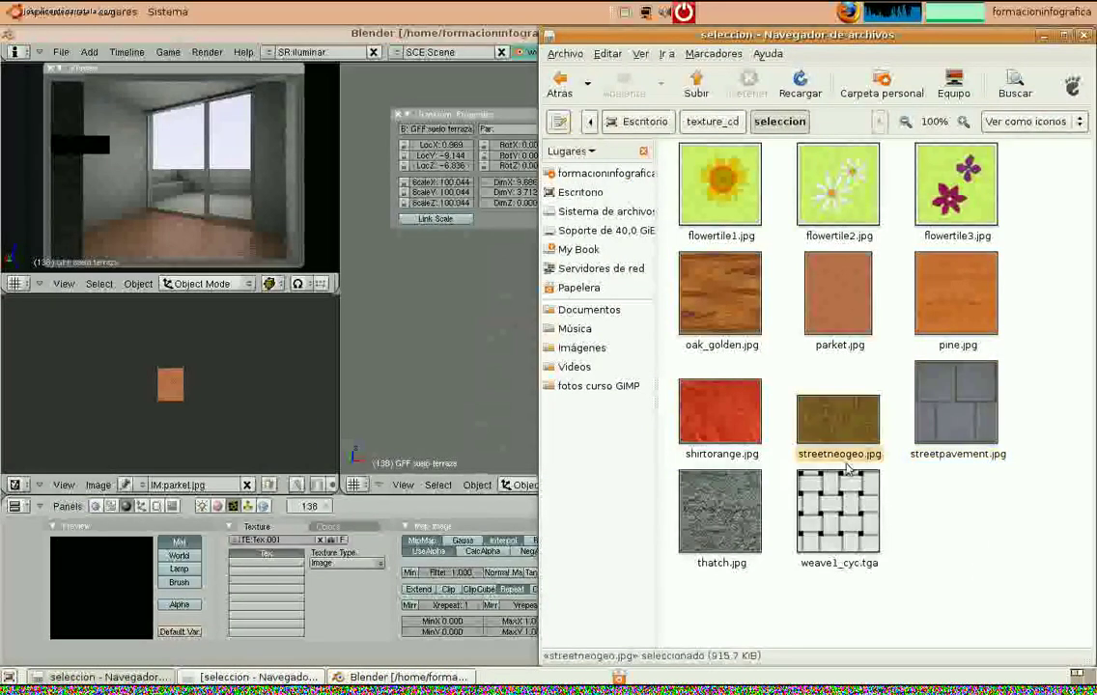
pyautogui.click(372, 615)
pyautogui.click(612, 557)
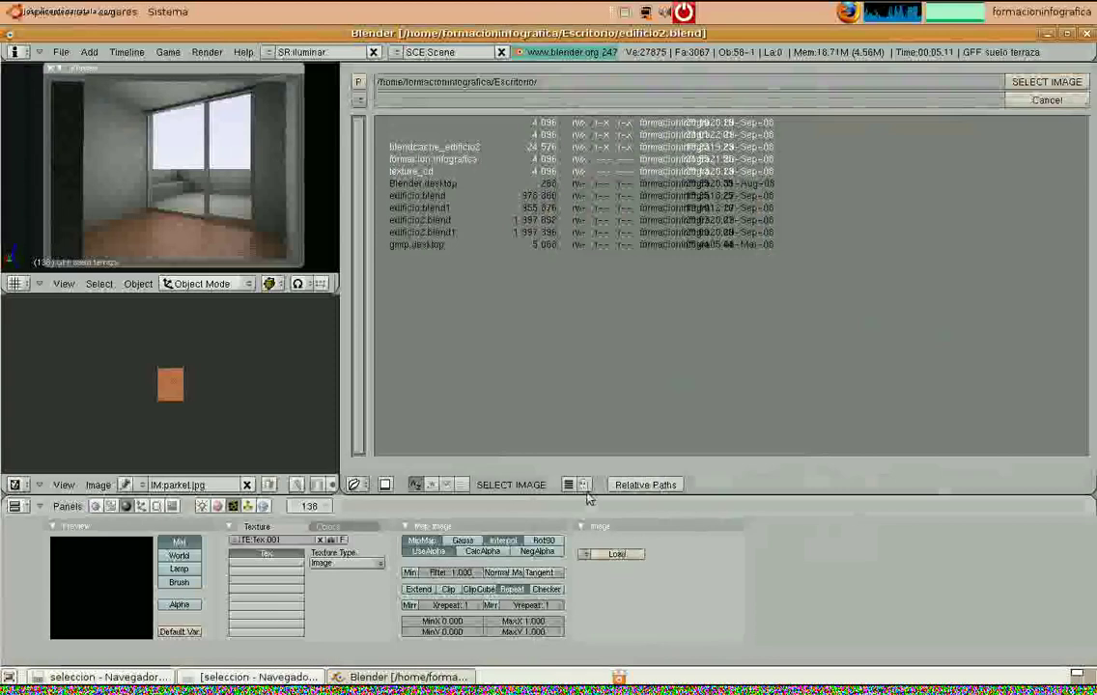
pyautogui.click(422, 173)
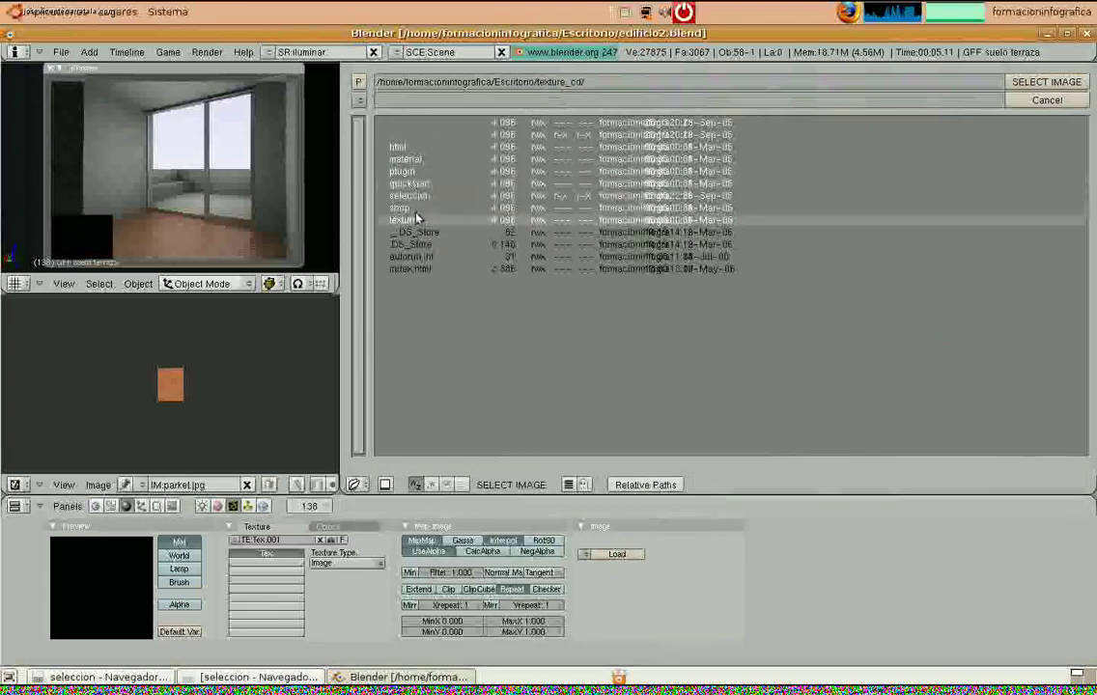
pyautogui.click(420, 198)
pyautogui.click(429, 232)
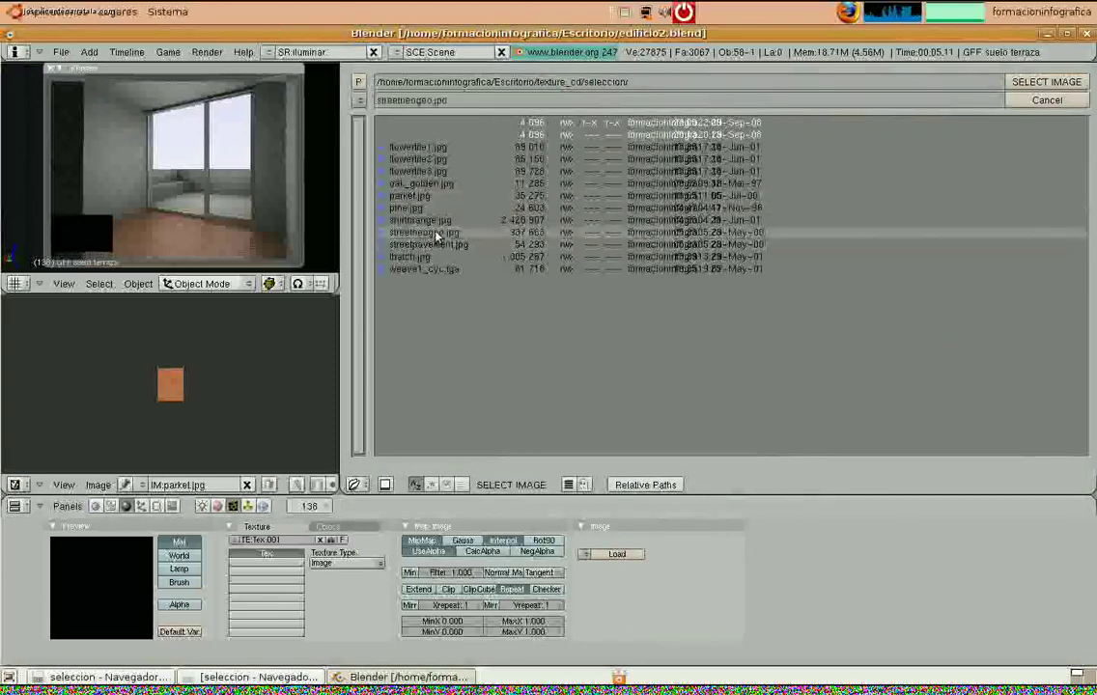
pyautogui.click(1036, 82)
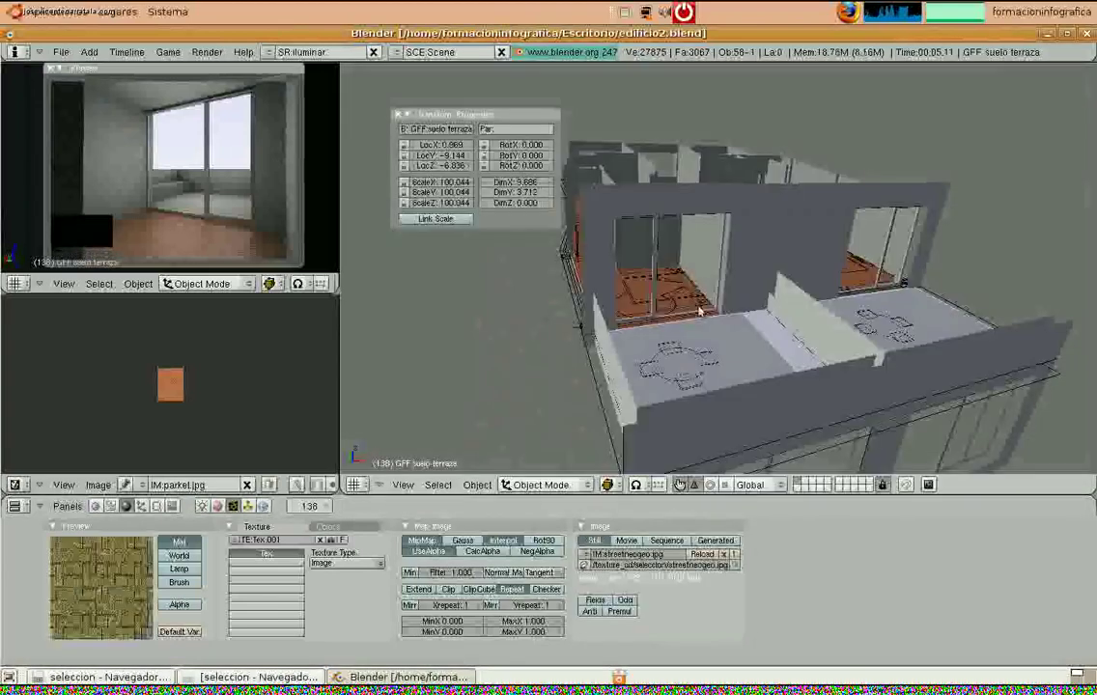
# Open the terrace floor, GFF suelo terraza, in Edit Mode with all its faces selected for UV mapping
pyautogui.moveTo(680, 299); pyautogui.dragTo(679, 308, button='middle')
pyautogui.scroll(1, 744, 390)
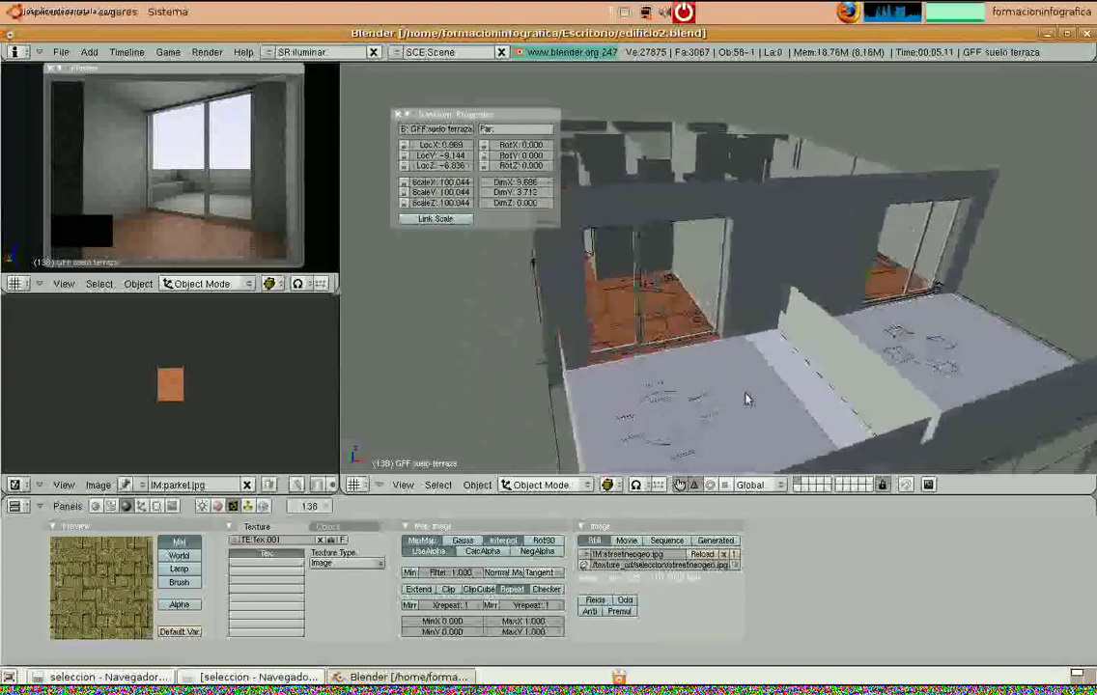
pyautogui.keyDown('shift'); pyautogui.moveTo(745, 393); pyautogui.dragTo(744, 343, button='middle'); pyautogui.keyUp('shift')
pyautogui.moveTo(579, 355); pyautogui.dragTo(819, 331, button='middle')
pyautogui.scroll(1, 819, 331)
pyautogui.press('Tab')
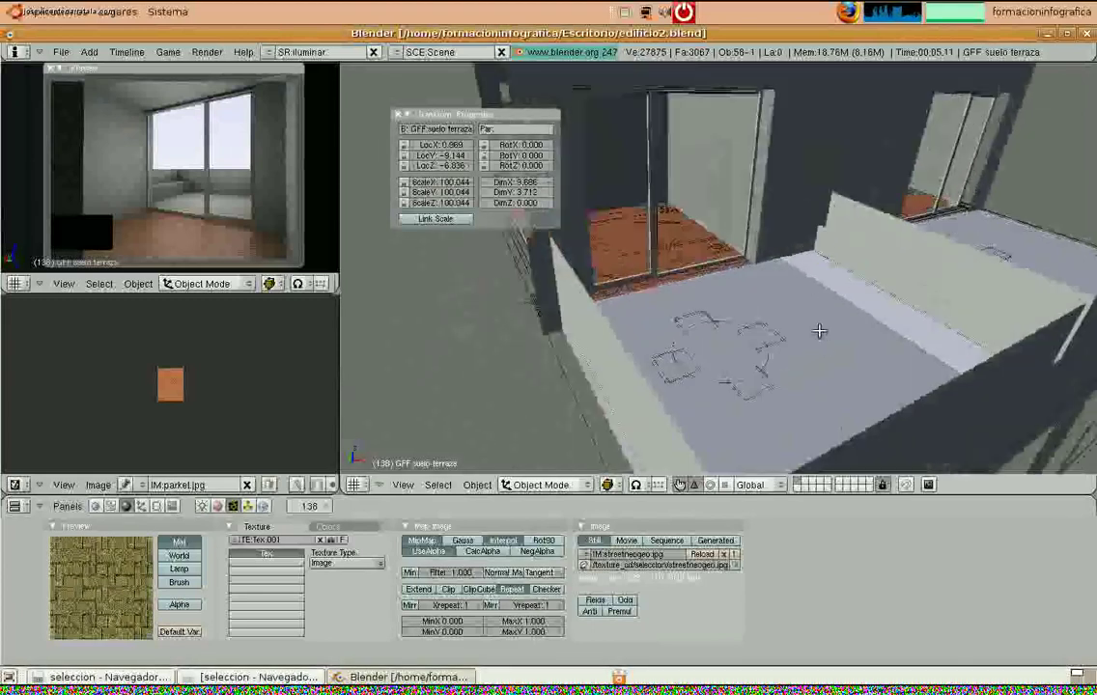
pyautogui.scroll(-1, 819, 331)
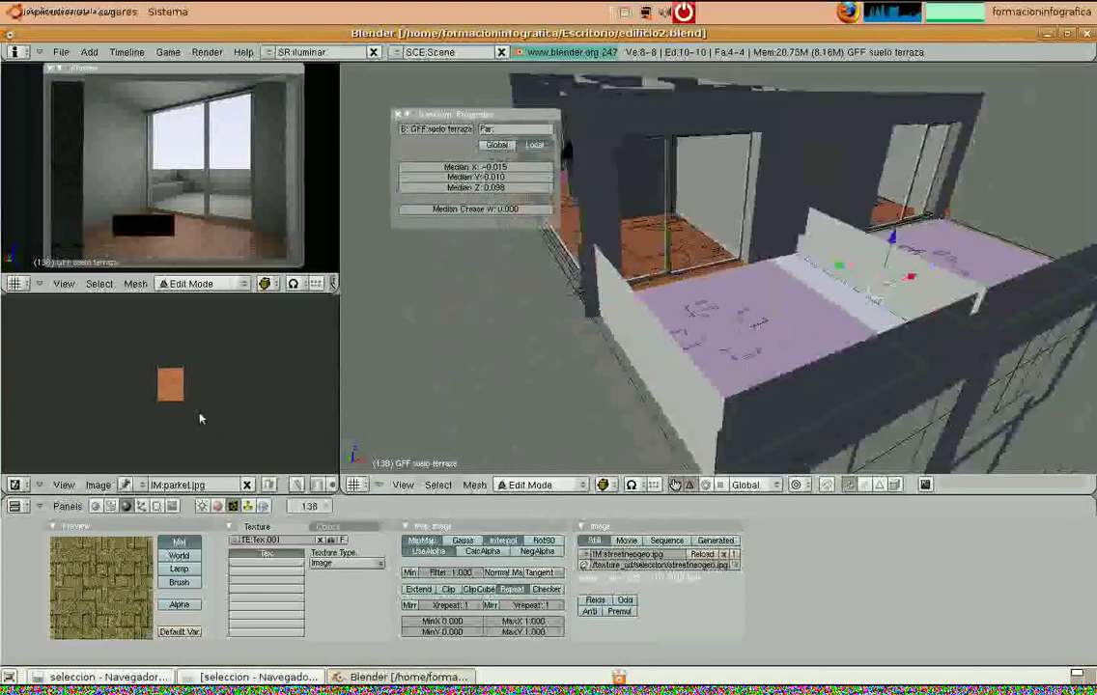
pyautogui.scroll(3, 201, 418)
pyautogui.scroll(1, 758, 358)
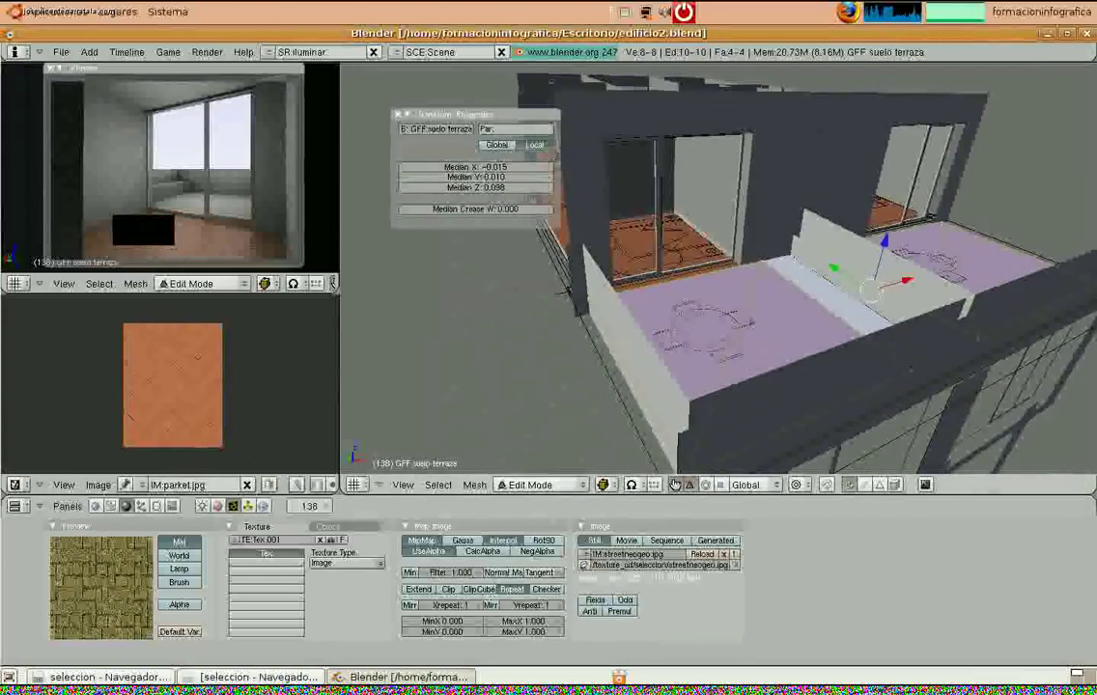
# Unwrap the terrace floor faces from the top view using Project From View
pyautogui.click(145, 486)
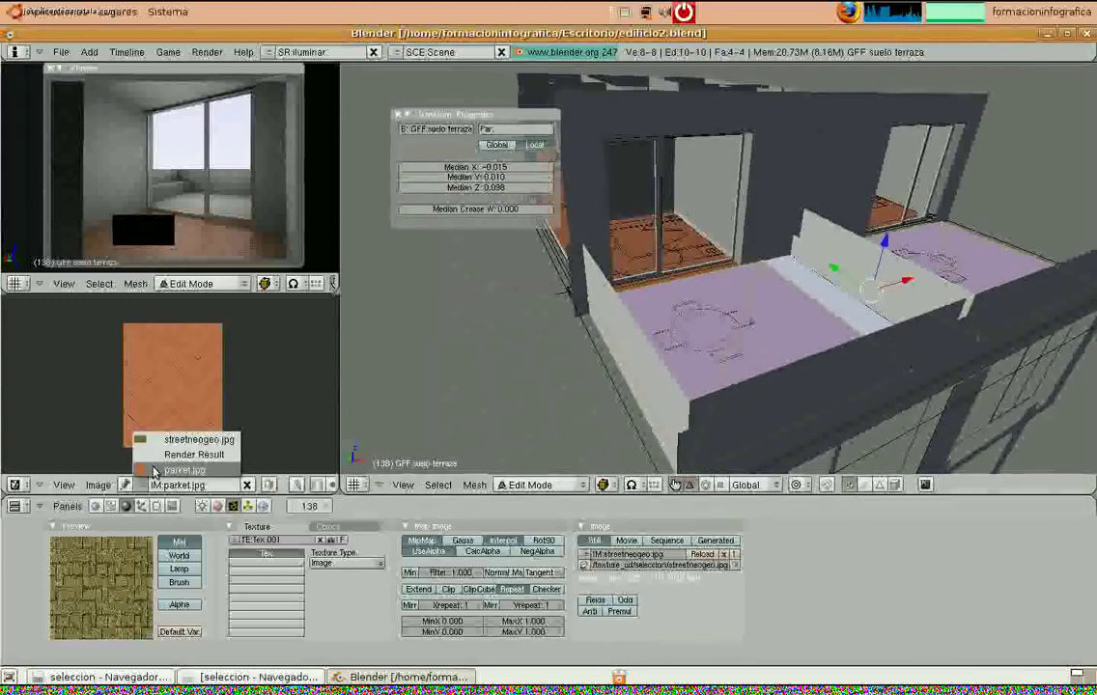
pyautogui.click(151, 470)
pyautogui.press('KP_7')
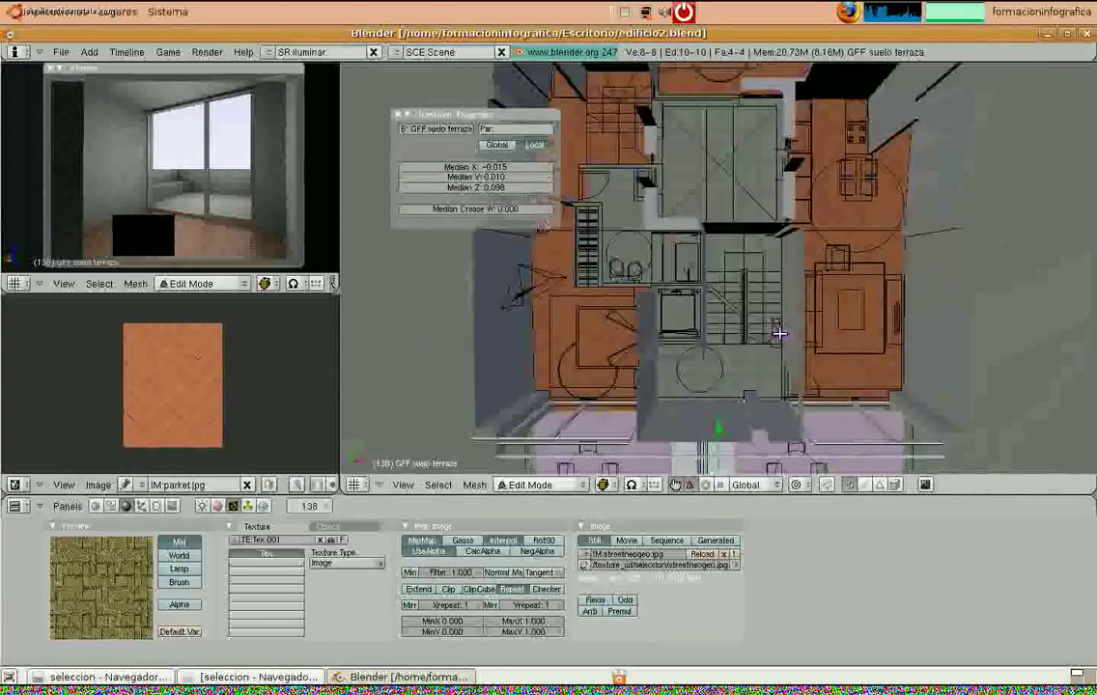
pyautogui.scroll(4, 734, 251)
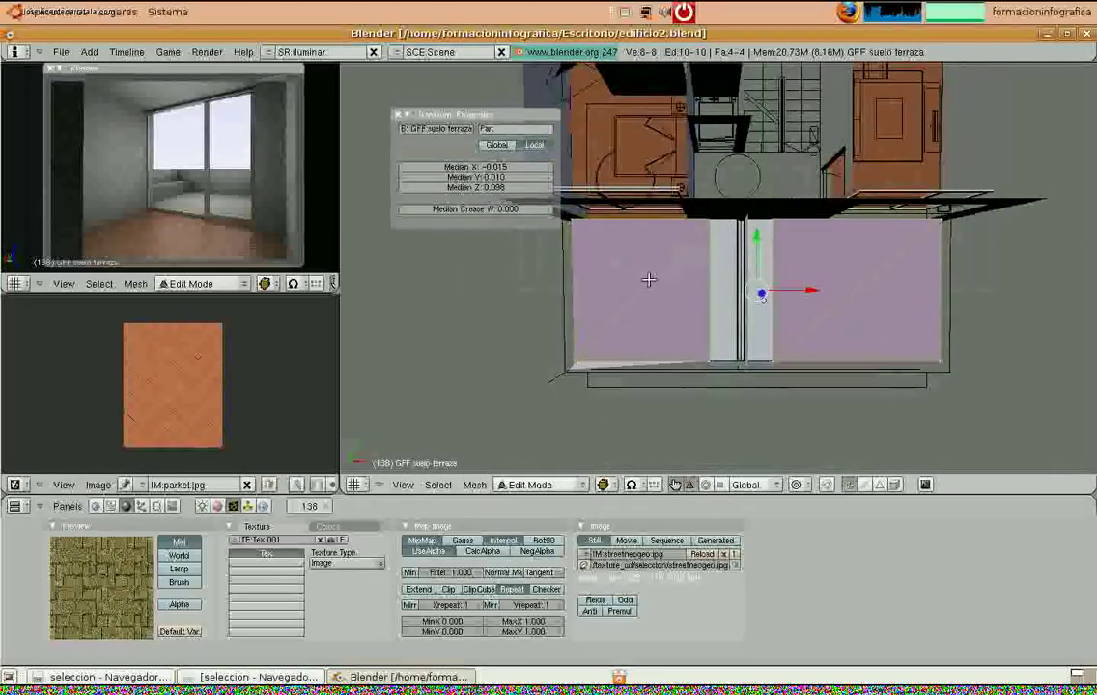
pyautogui.press('u')
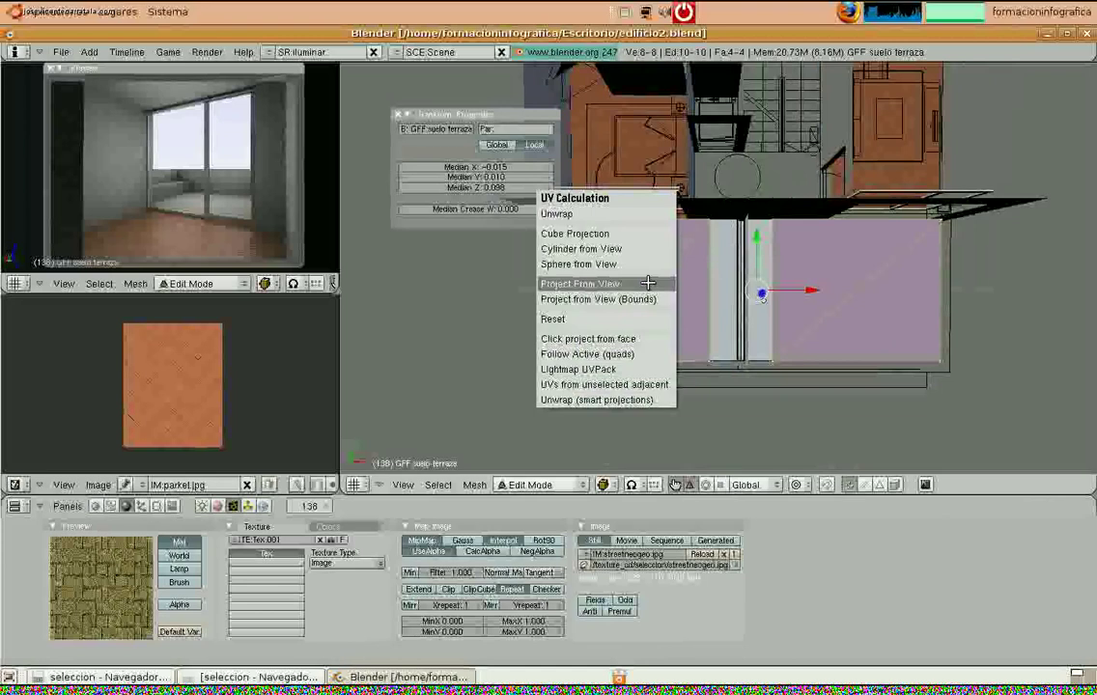
pyautogui.click(646, 282)
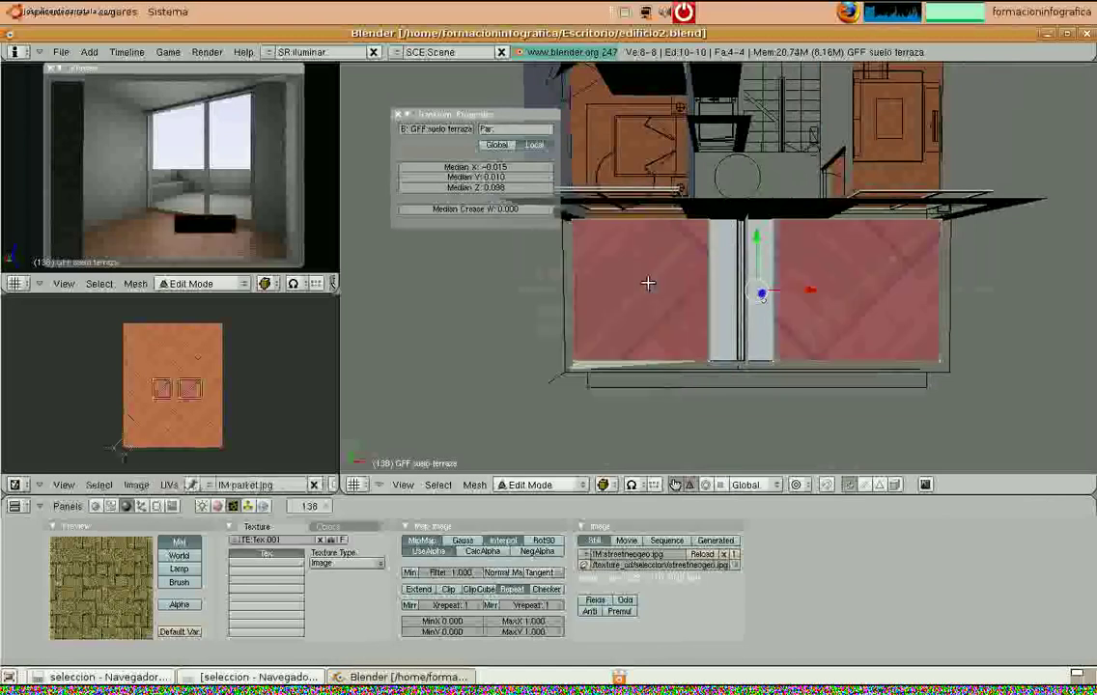
# Assign the image streetneogeo.jpg to the terrace floor's UV faces in place of parket.jpg
pyautogui.scroll(4, 646, 282)
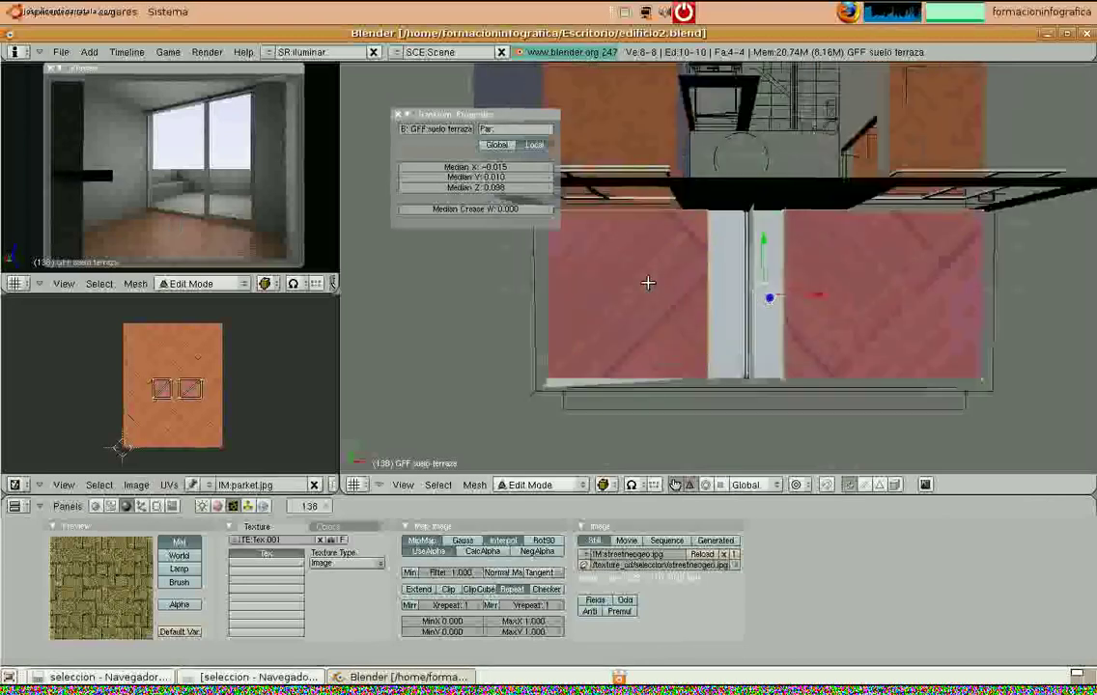
pyautogui.scroll(-2, 647, 283)
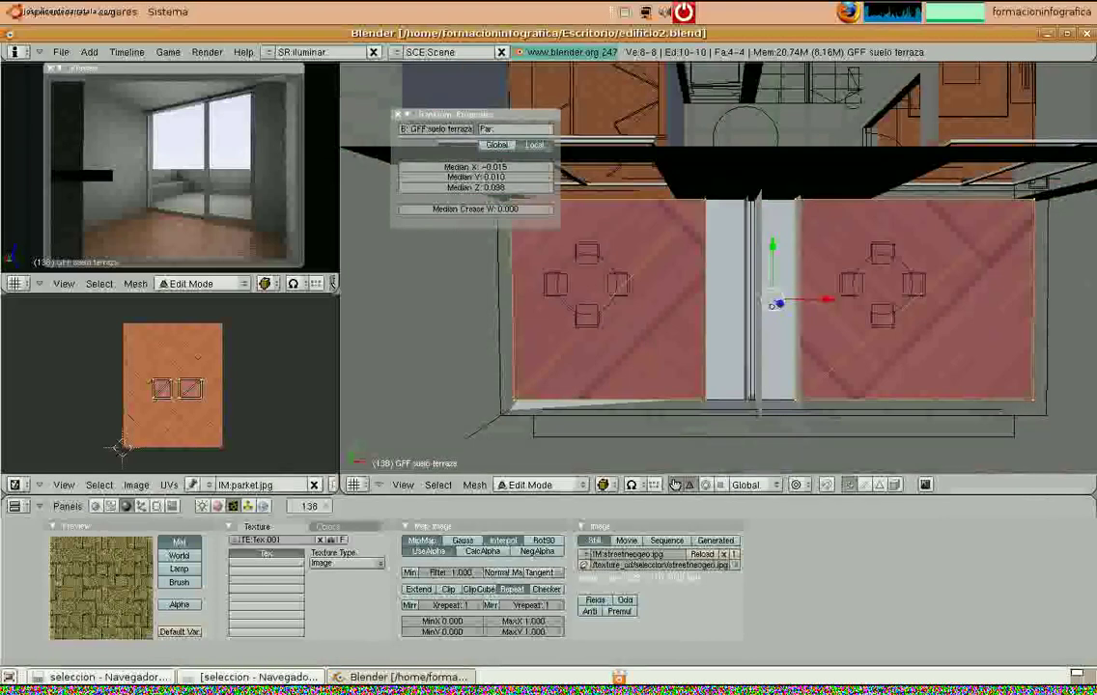
pyautogui.scroll(3, 179, 412)
pyautogui.scroll(-2, 179, 411)
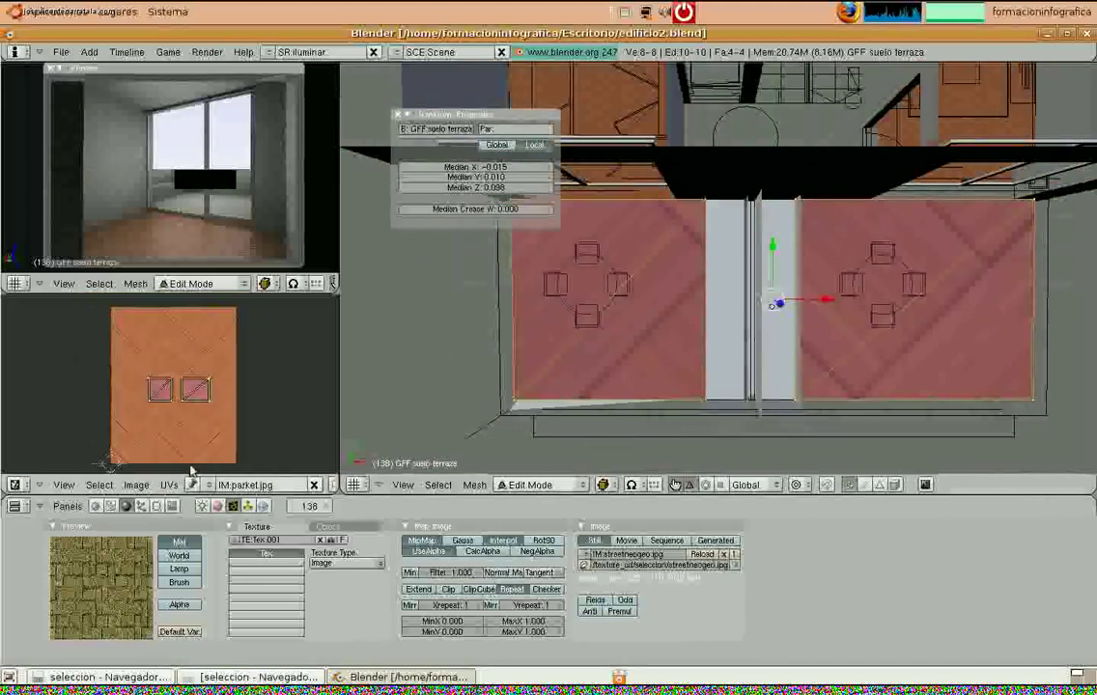
pyautogui.click(209, 486)
pyautogui.click(220, 477)
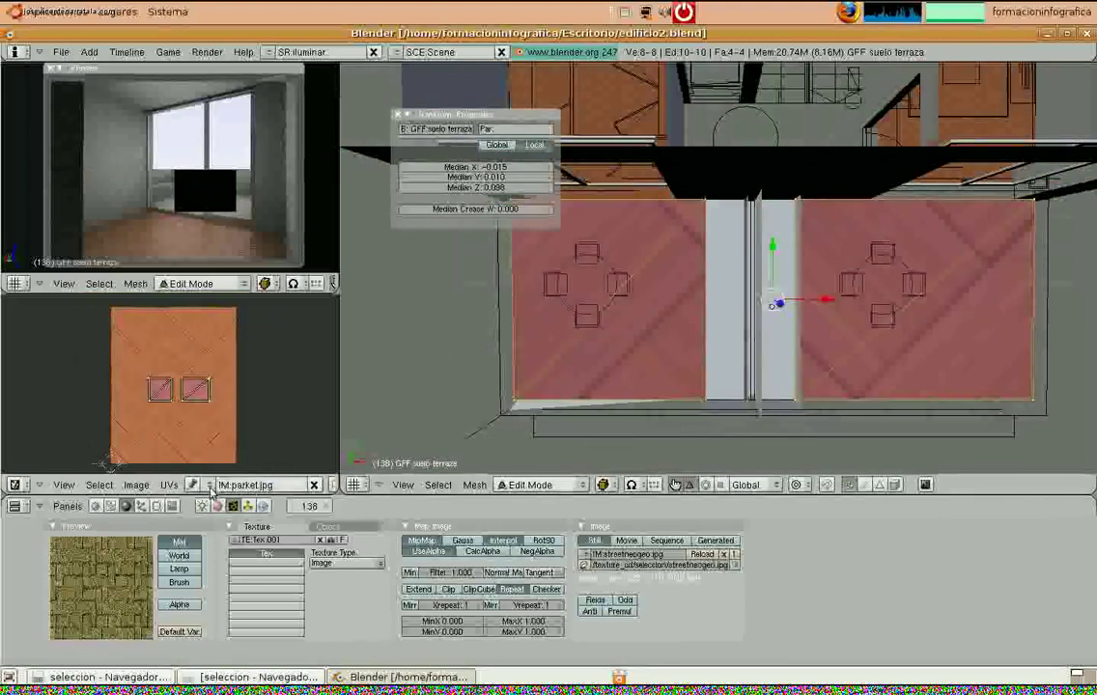
pyautogui.click(208, 486)
pyautogui.click(227, 437)
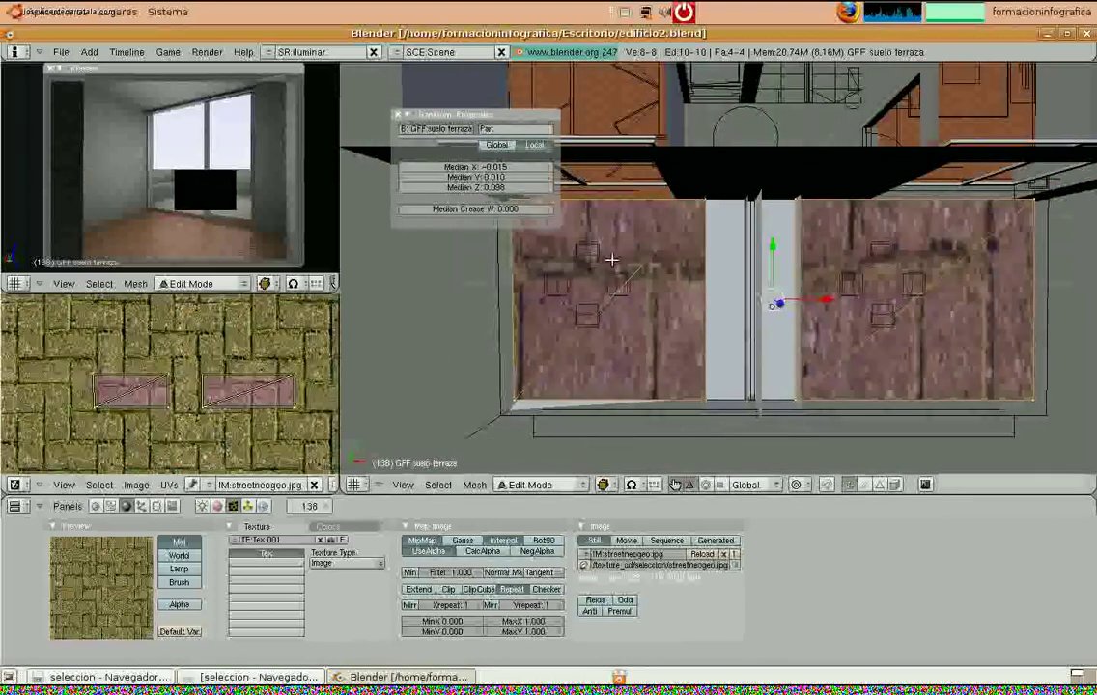
# Stretch the terrace floor's UVs along X, then enlarge them uniformly over the paving image
pyautogui.scroll(-3, 220, 390)
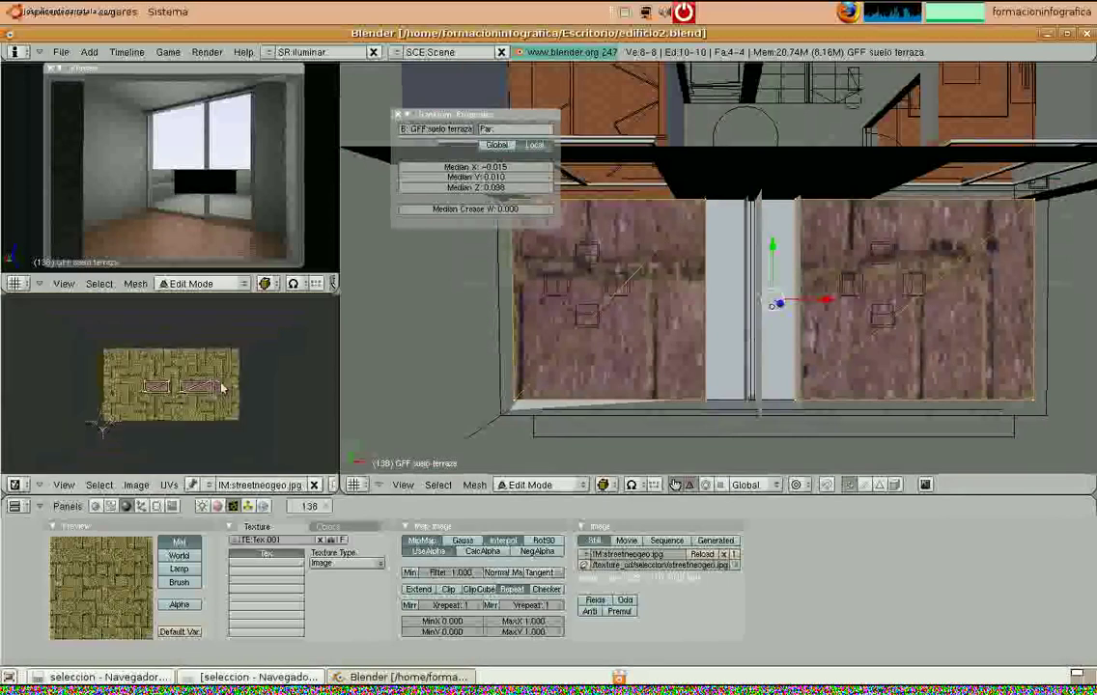
pyautogui.press('s')
pyautogui.press('x')
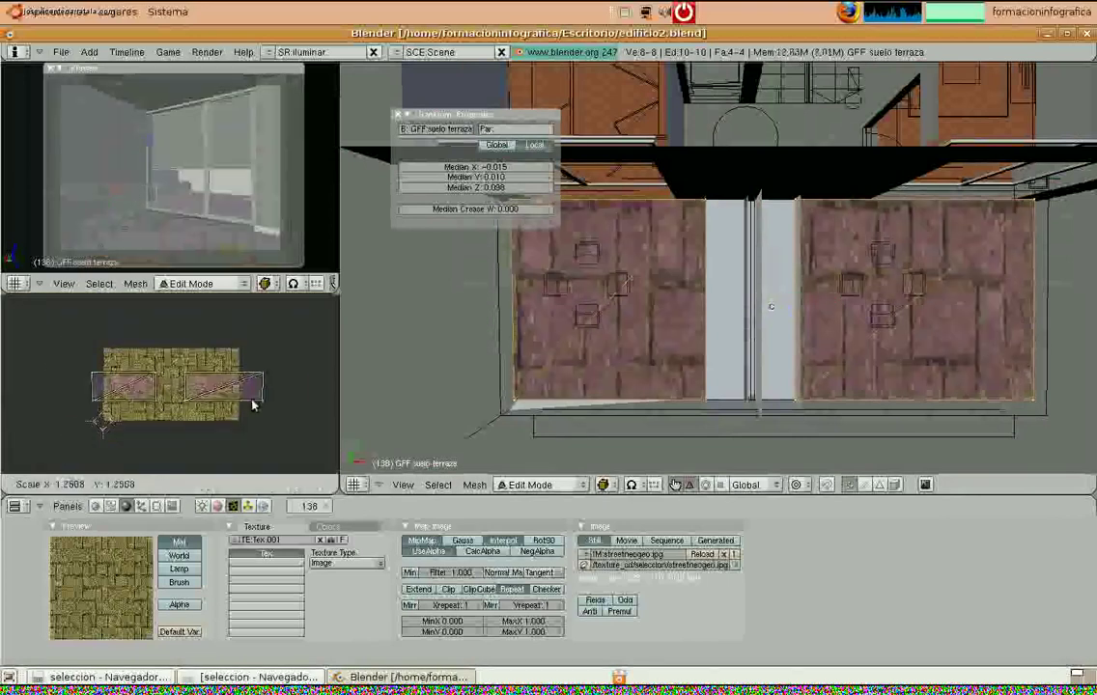
pyautogui.click(296, 407)
pyautogui.press('s')
pyautogui.click(311, 415)
pyautogui.scroll(-3, 234, 404)
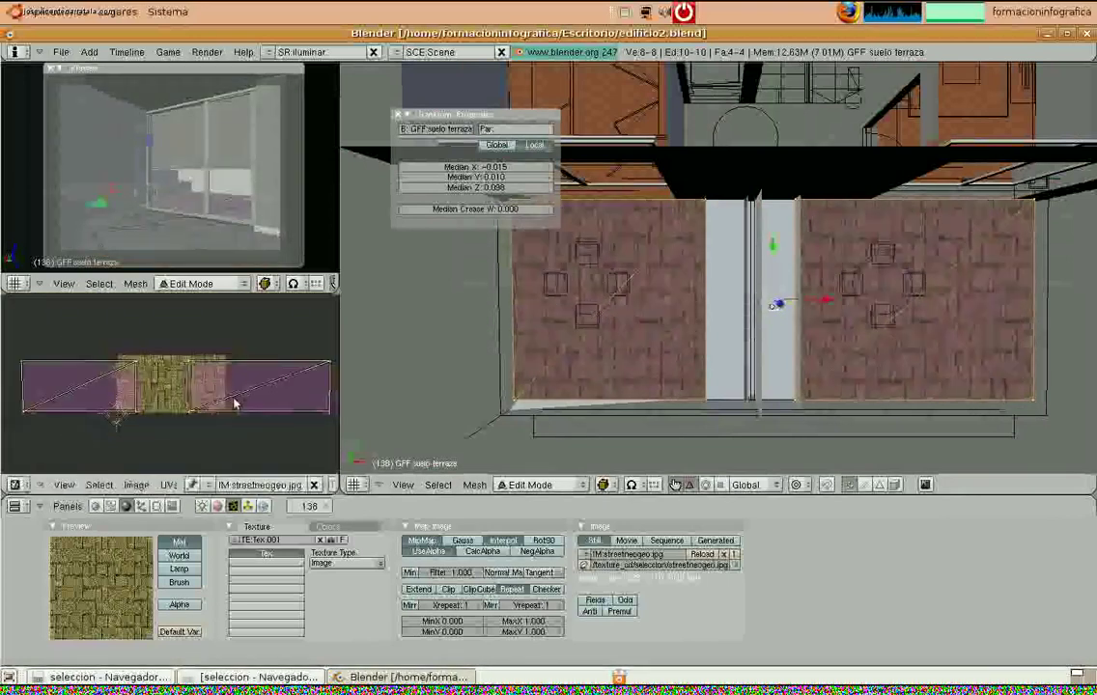
# Stretch the terrace floor's UVs along Y to correct the proportions of the paving pattern
pyautogui.press('s')
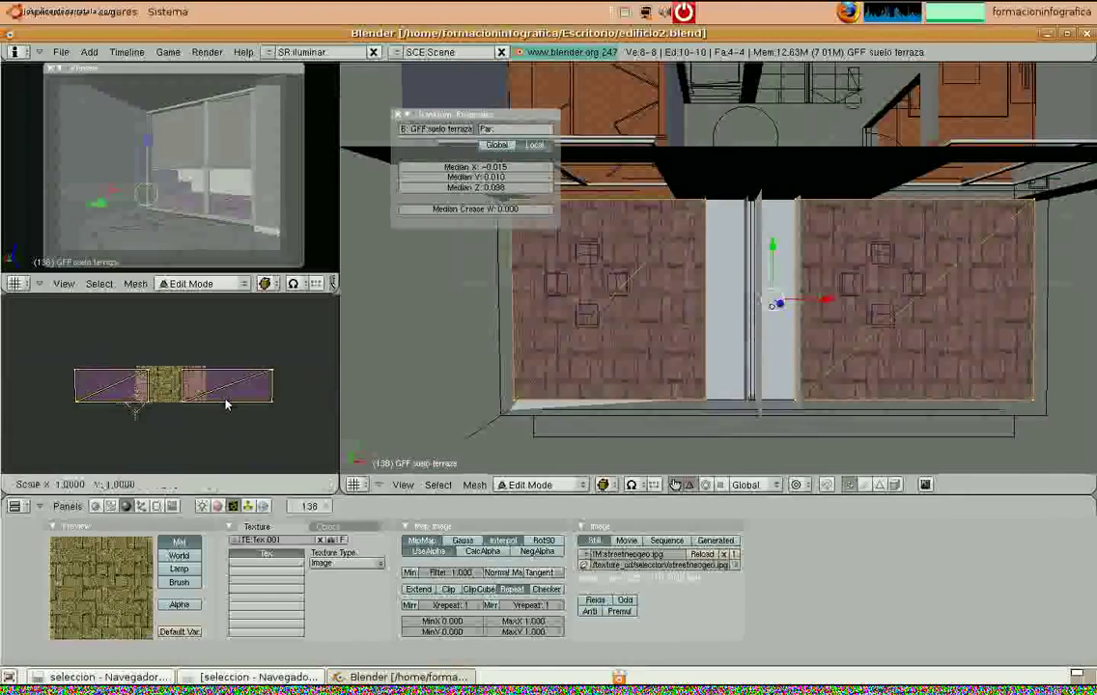
pyautogui.press('y')
pyautogui.click(229, 479)
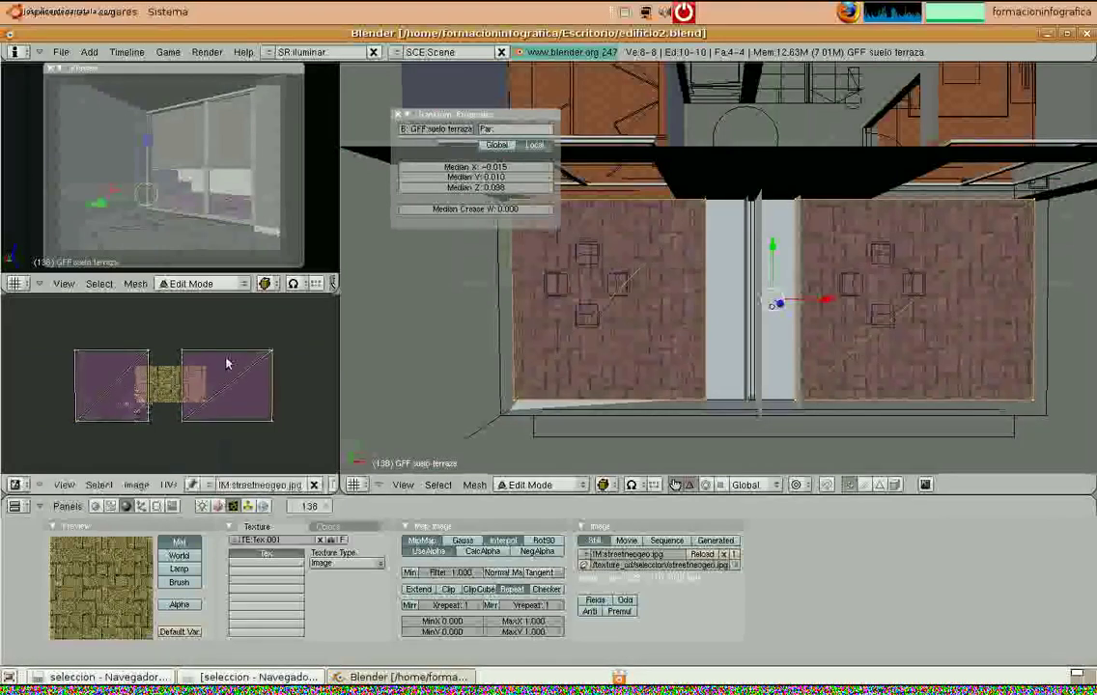
# Enlarge the terrace floor's UVs uniformly for smaller paving stones and return to Object Mode
pyautogui.scroll(-1, 234, 359)
pyautogui.press('s')
pyautogui.click(262, 351)
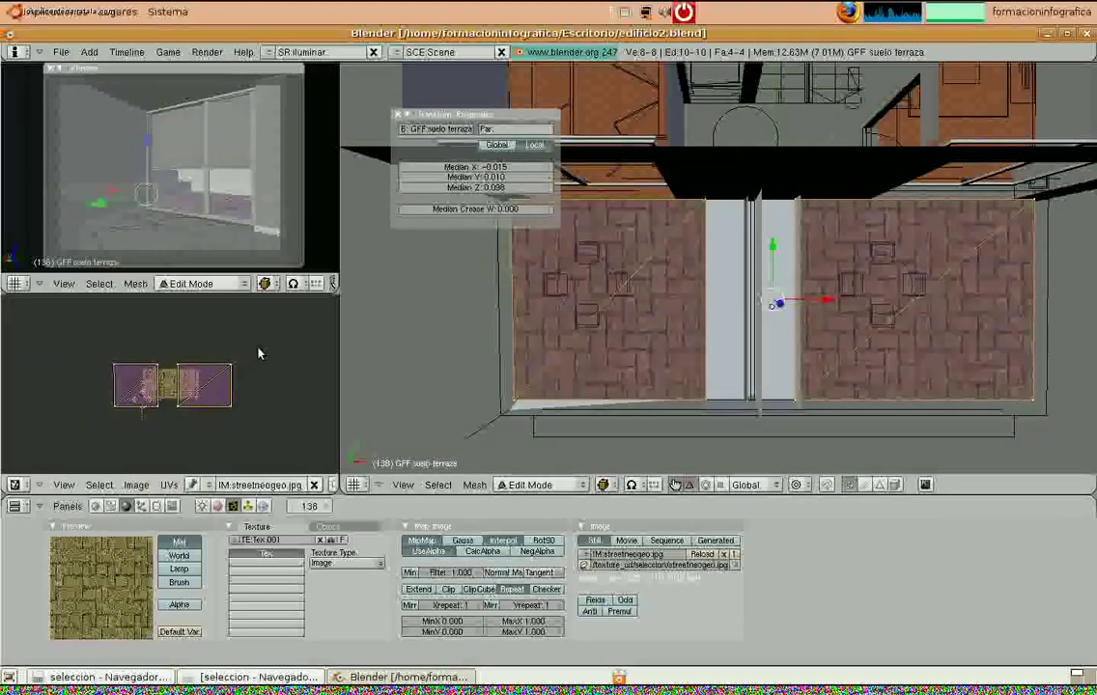
pyautogui.press('s')
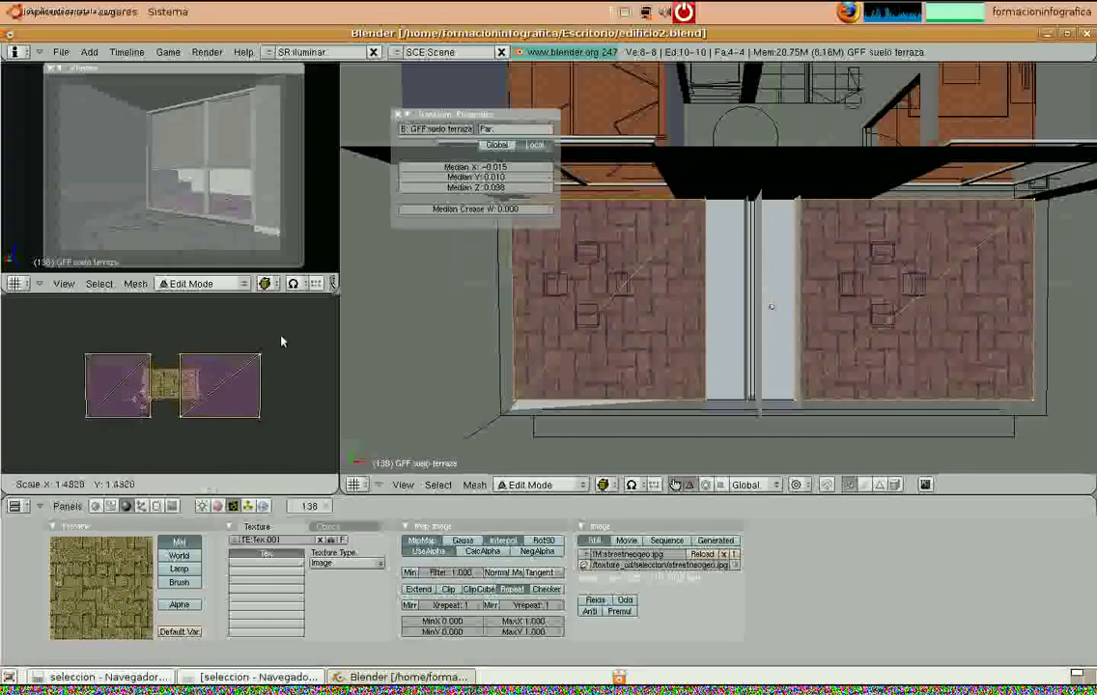
pyautogui.click(281, 344)
pyautogui.press('s')
pyautogui.click(294, 337)
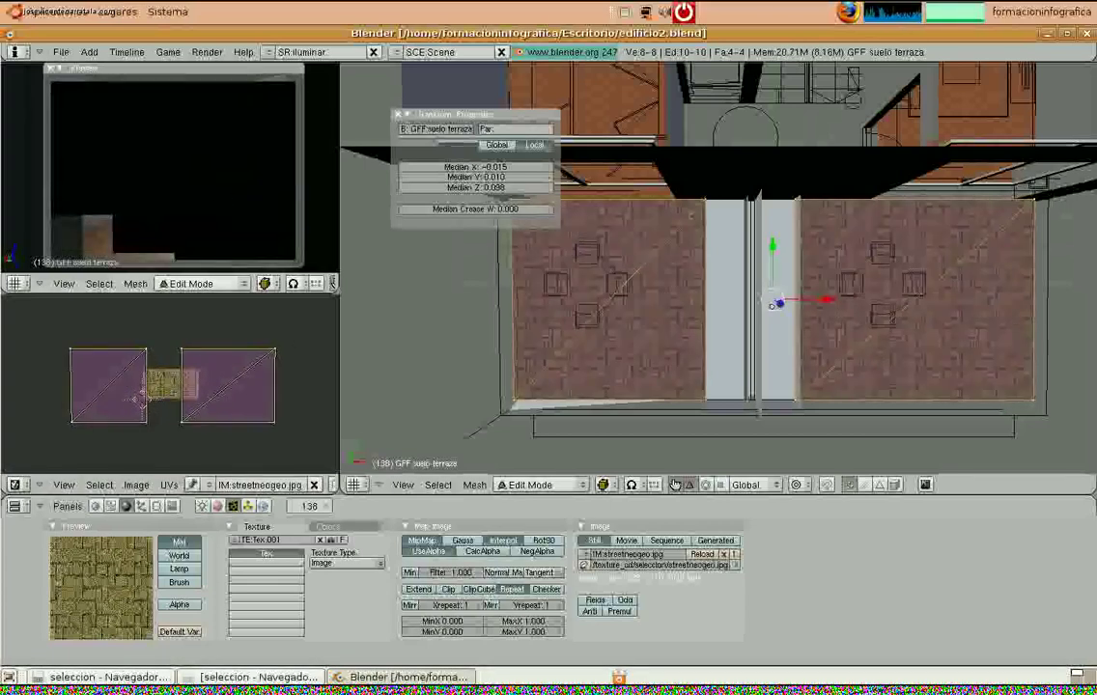
pyautogui.press('Tab')
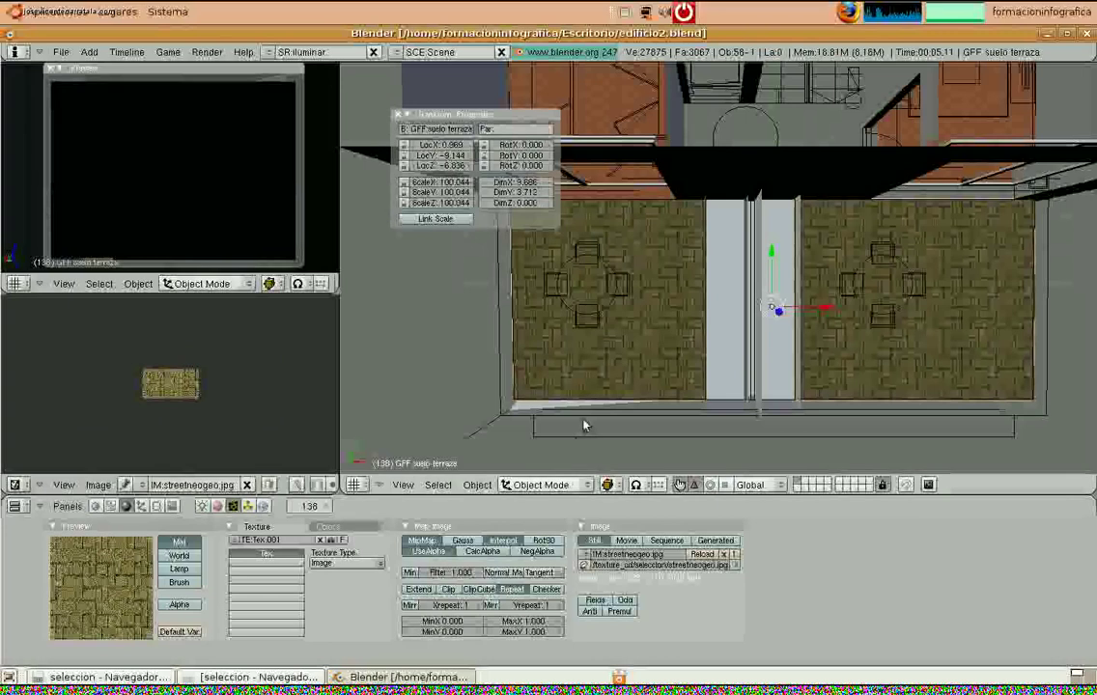
# Set the terrace floor texture's Map Input coordinates to UV instead of Orco
pyautogui.click(217, 507)
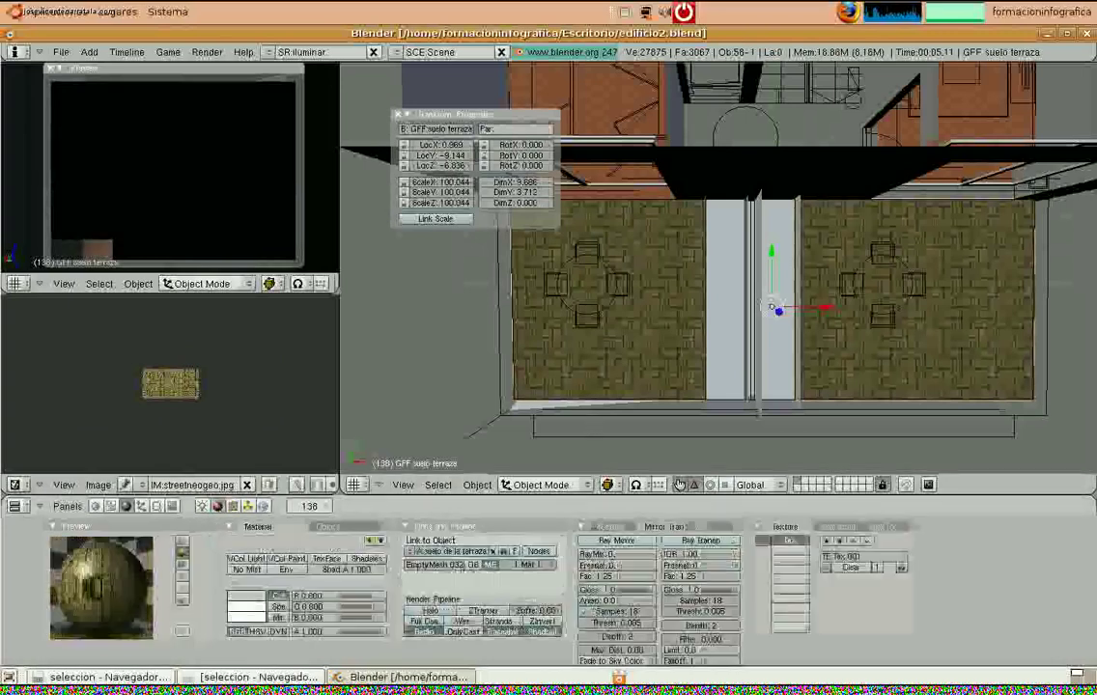
pyautogui.click(827, 530)
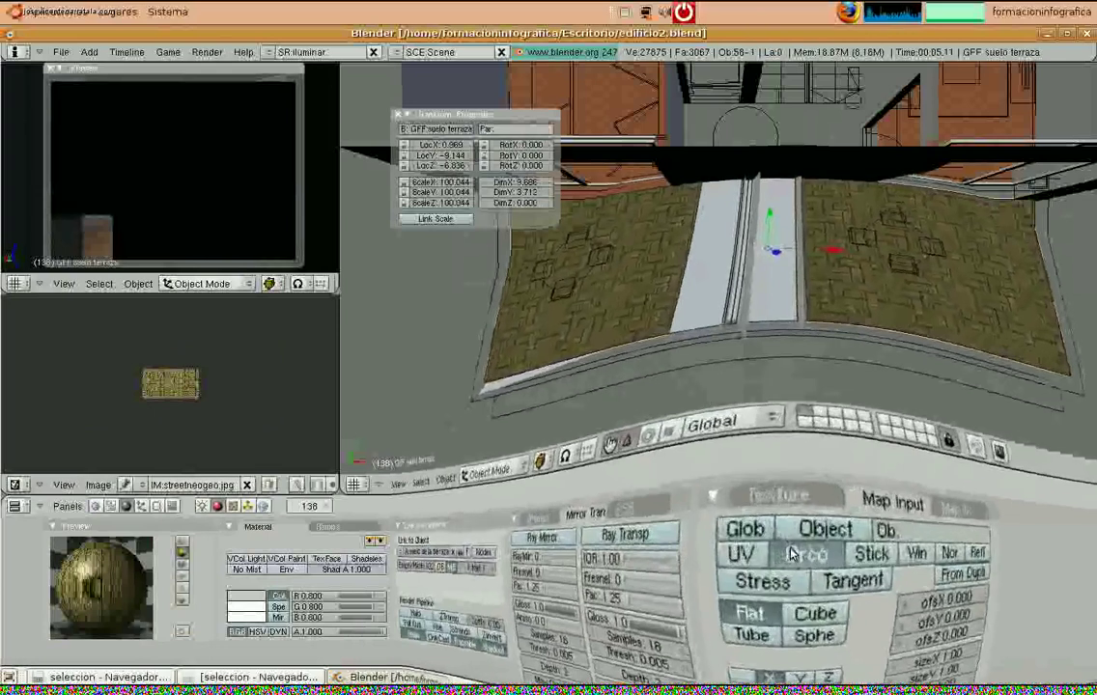
pyautogui.click(778, 554)
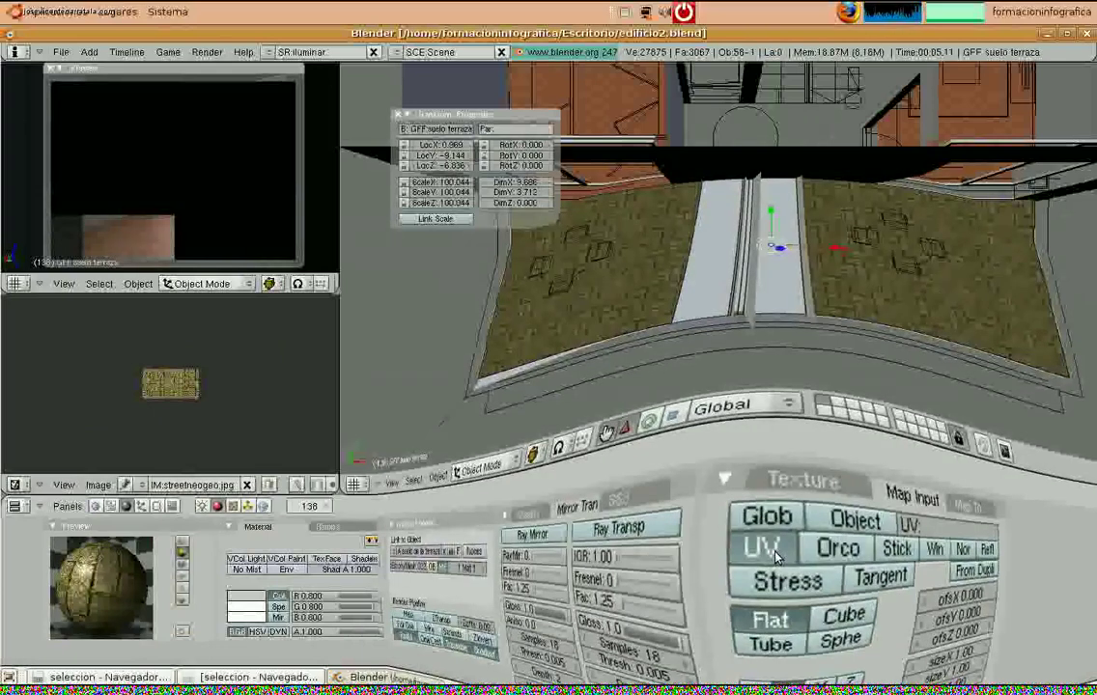
# Reduce the terrace texture's Col influence in its Map To settings to 0.574
pyautogui.click(874, 527)
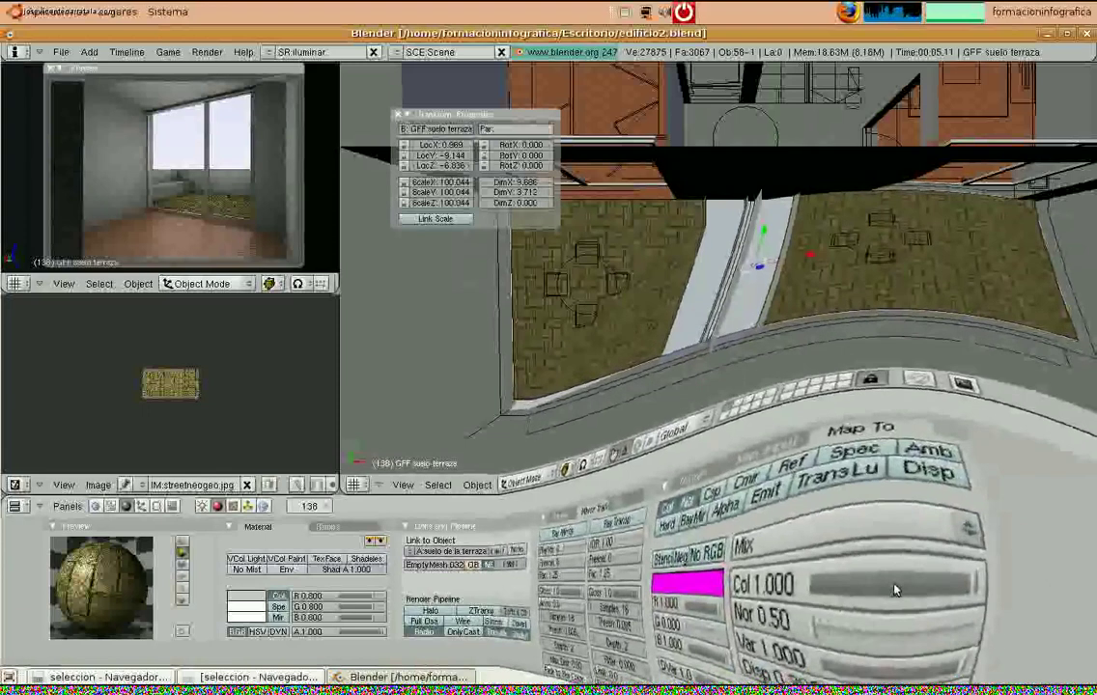
pyautogui.moveTo(899, 587); pyautogui.dragTo(887, 588)
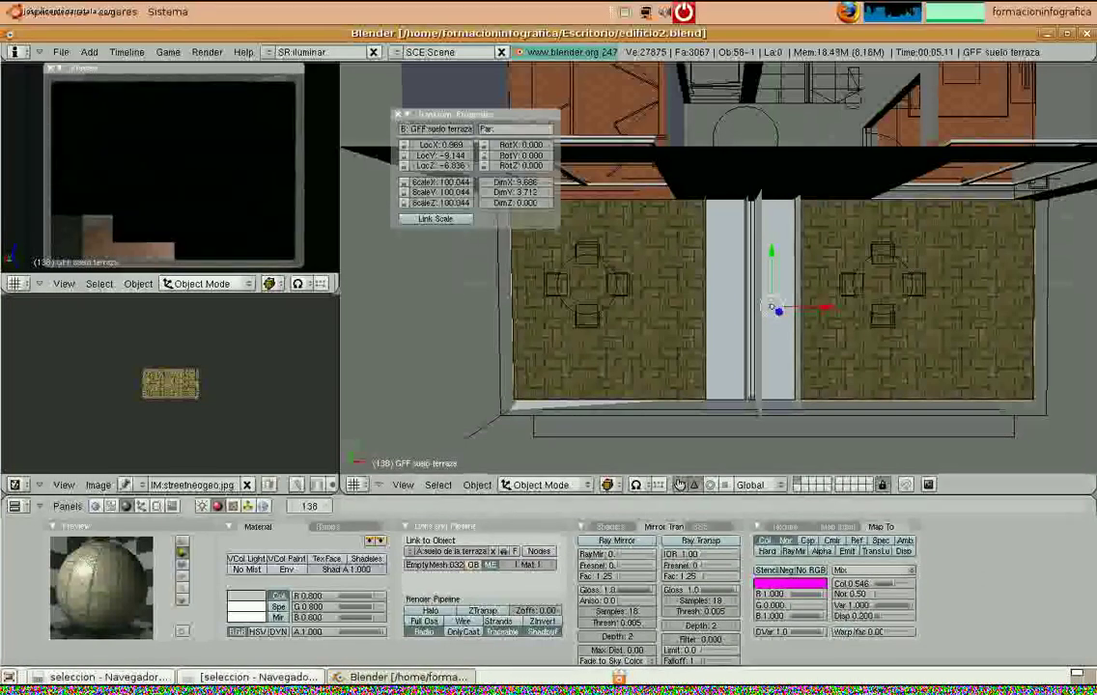
pyautogui.moveTo(896, 584)
pyautogui.mouseDown()
pyautogui.moveTo(929, 586)
pyautogui.moveTo(878, 593)
pyautogui.mouseUp()
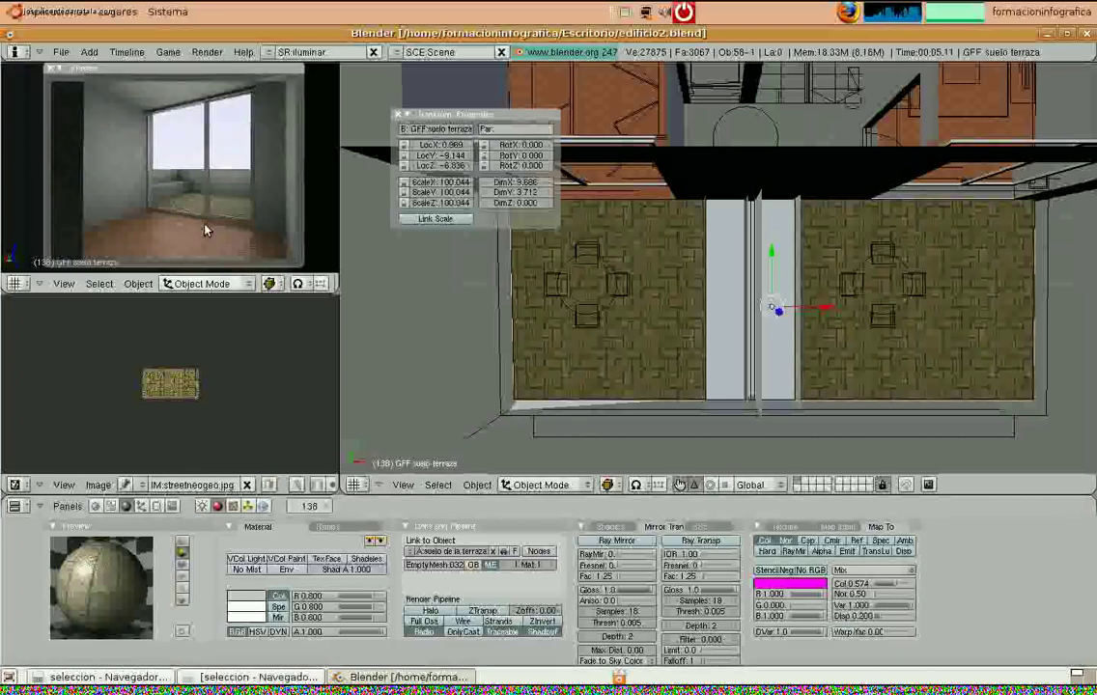
# Select the ceilings, GP2 techos, and give them a new material named Material Techos
pyautogui.moveTo(670, 239); pyautogui.dragTo(634, 228, button='middle')
pyautogui.rightClick(636, 200)
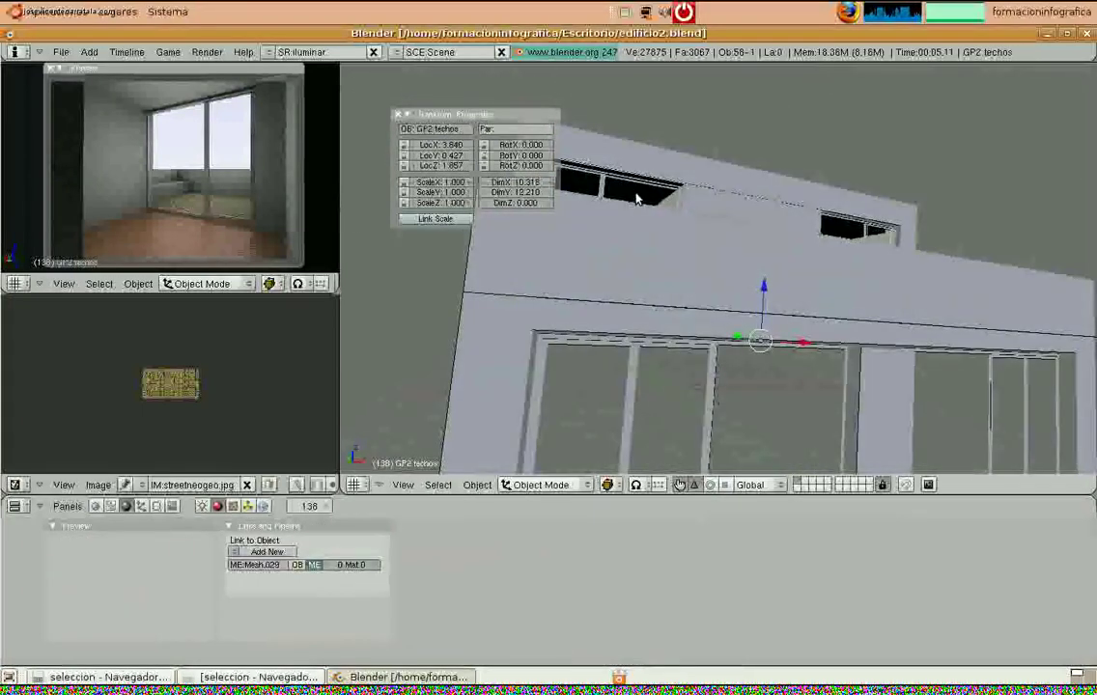
pyautogui.click(266, 551)
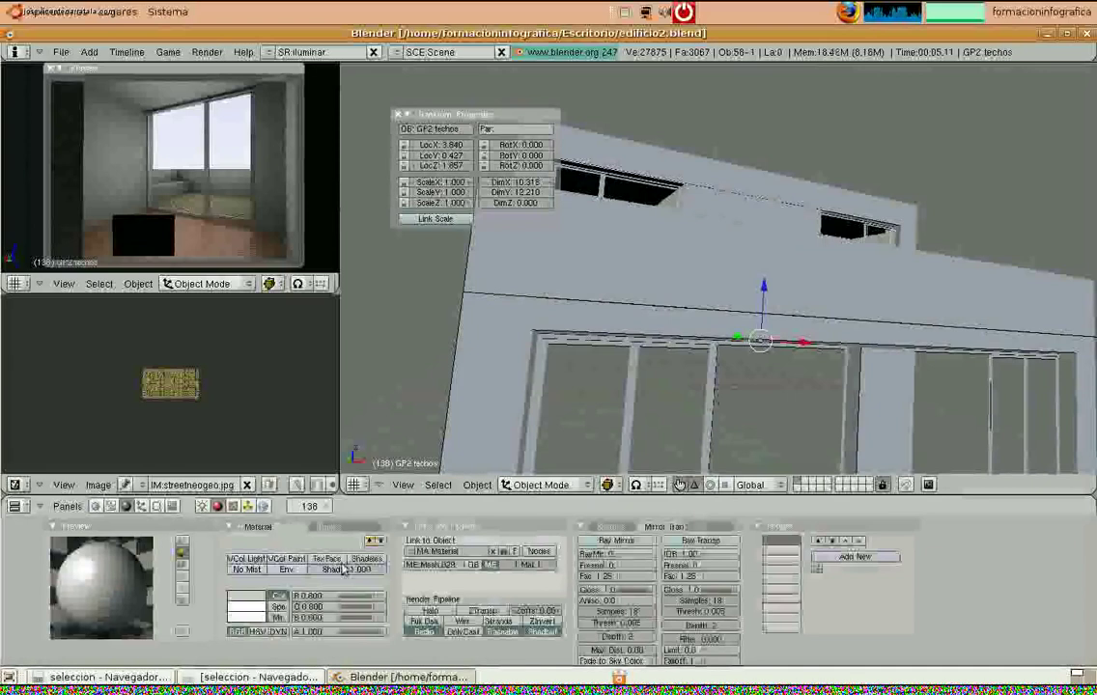
pyautogui.click(620, 528)
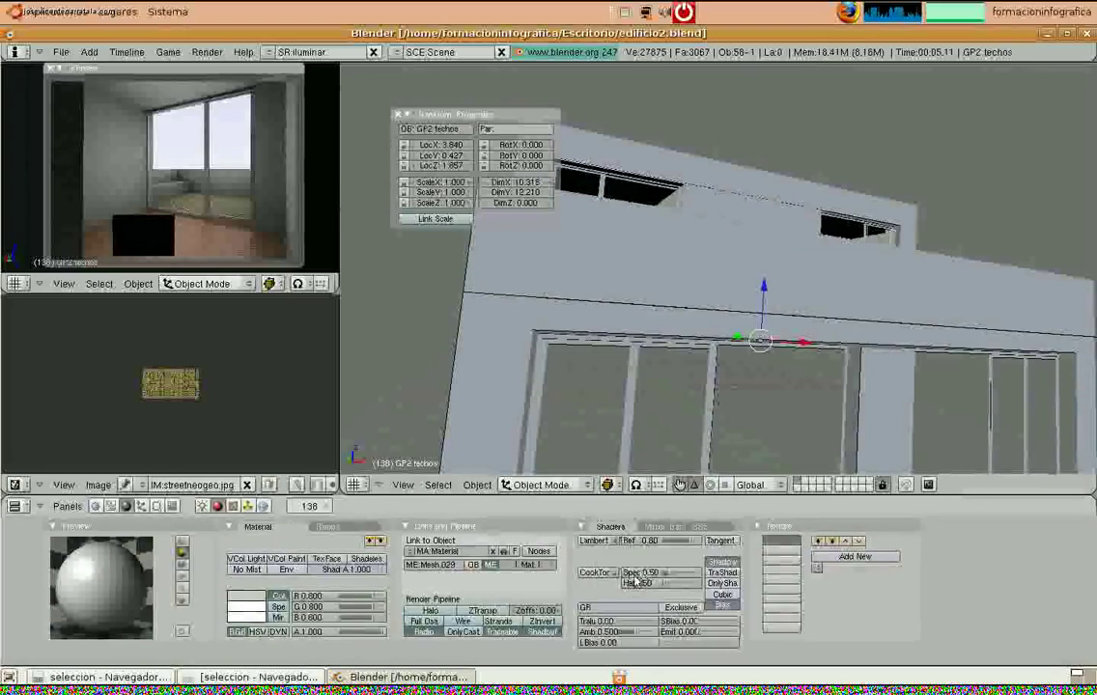
pyautogui.click(664, 527)
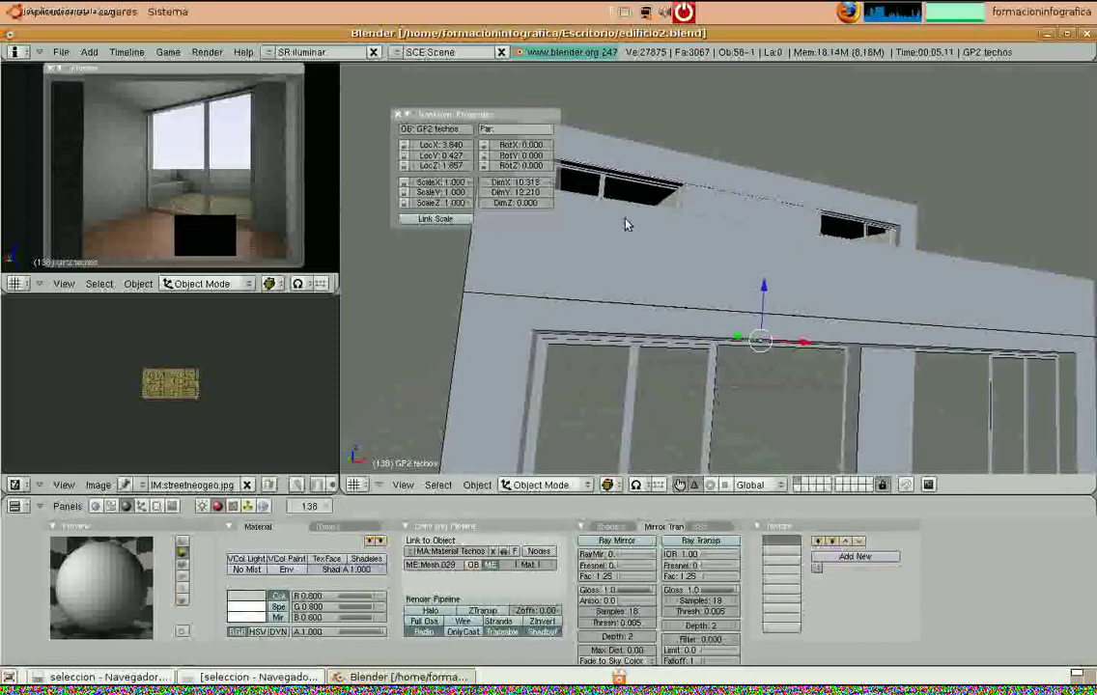
# Switch to the file browser, pick out thatch.jpg in the seleccion folder as a texture candidate, and return to Blender
pyautogui.moveTo(627, 225); pyautogui.dragTo(637, 318, button='middle')
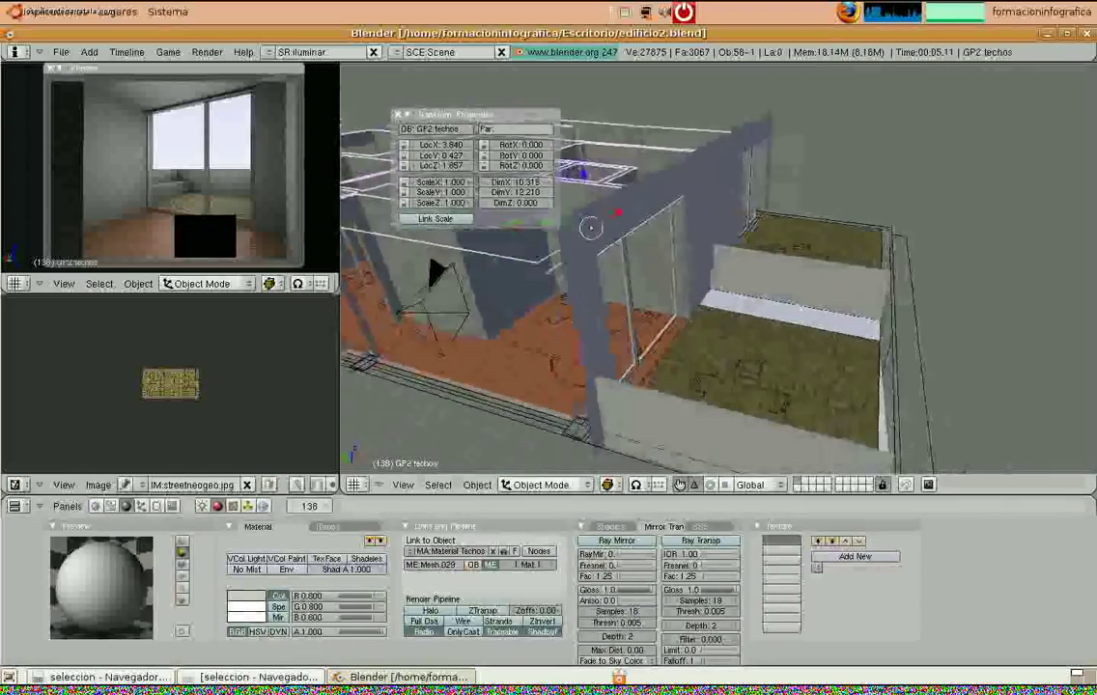
pyautogui.click(233, 677)
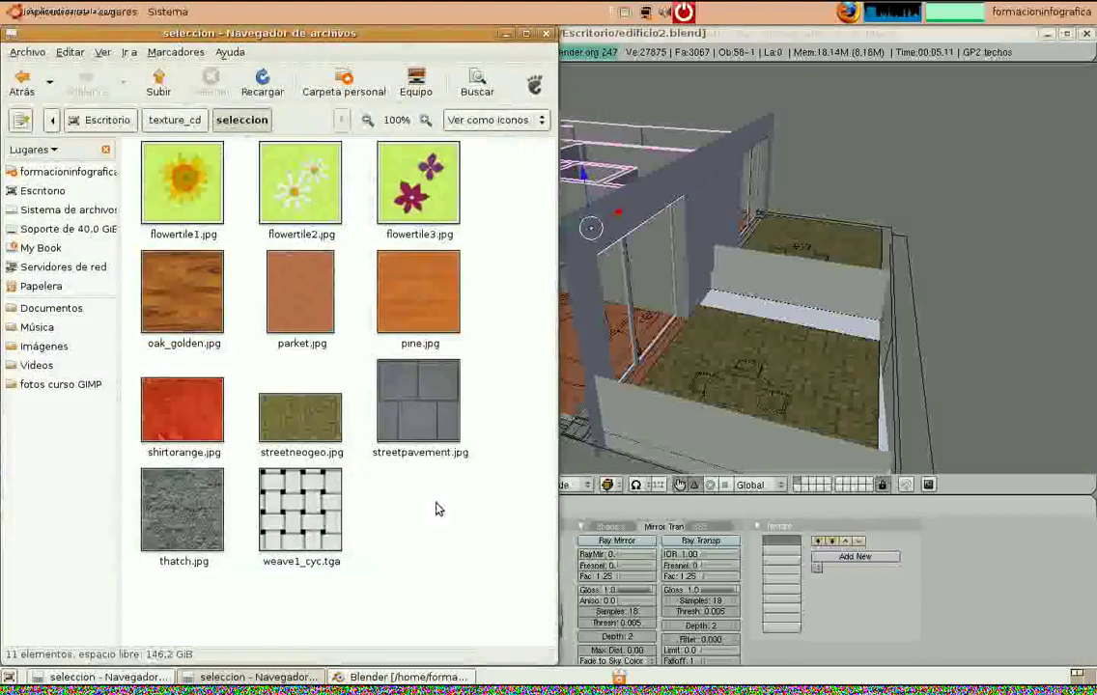
pyautogui.click(193, 509)
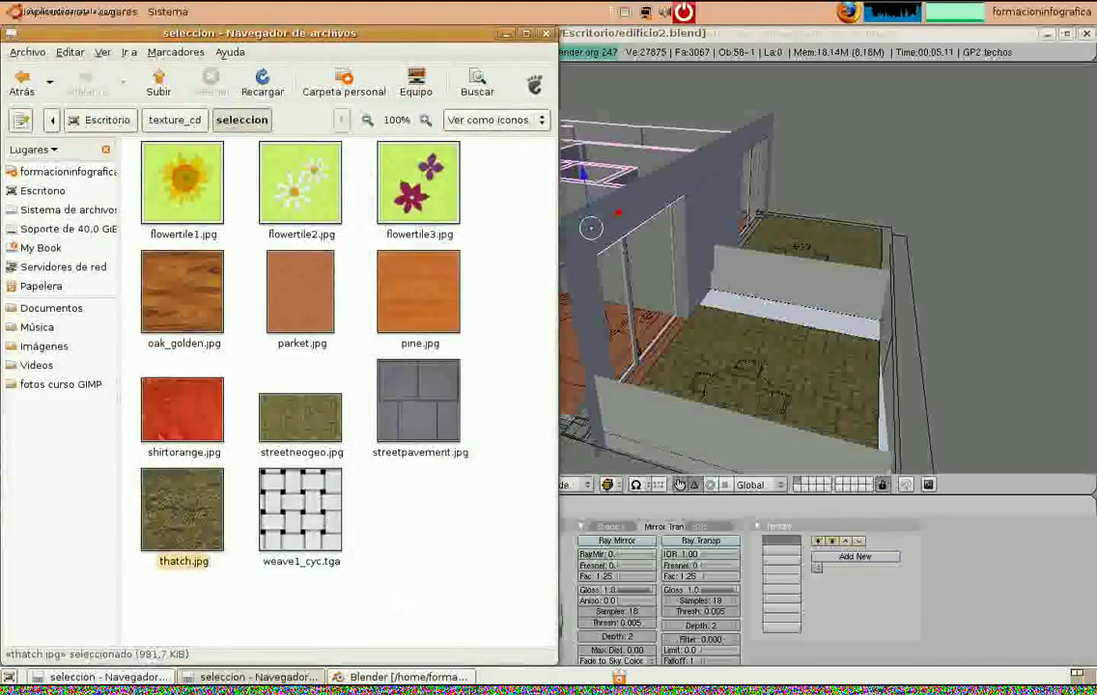
pyautogui.click(505, 36)
# Select the terrace parapet, GFF murete, and select all its faces in Edit Mode with face selection
pyautogui.moveTo(598, 323); pyautogui.dragTo(594, 349, button='middle')
pyautogui.rightClick(792, 261)
pyautogui.rightClick(485, 326)
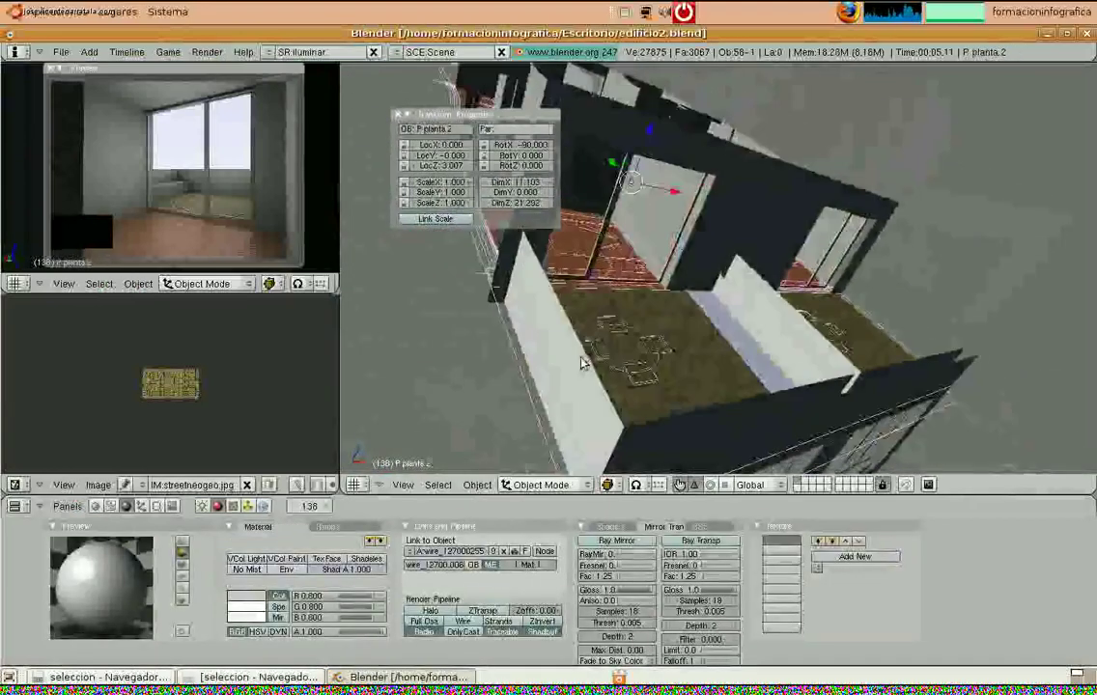
pyautogui.rightClick(583, 364)
pyautogui.moveTo(815, 361); pyautogui.dragTo(618, 342, button='middle')
pyautogui.press('Tab')
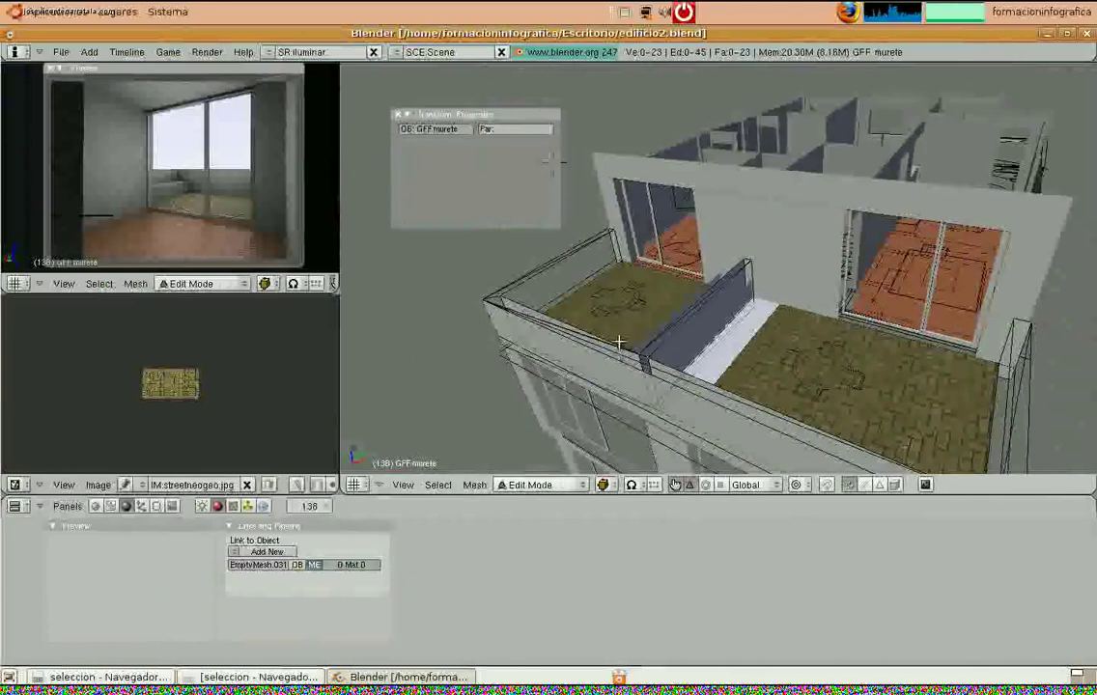
pyautogui.hotkey('ctrl', 'Tab')
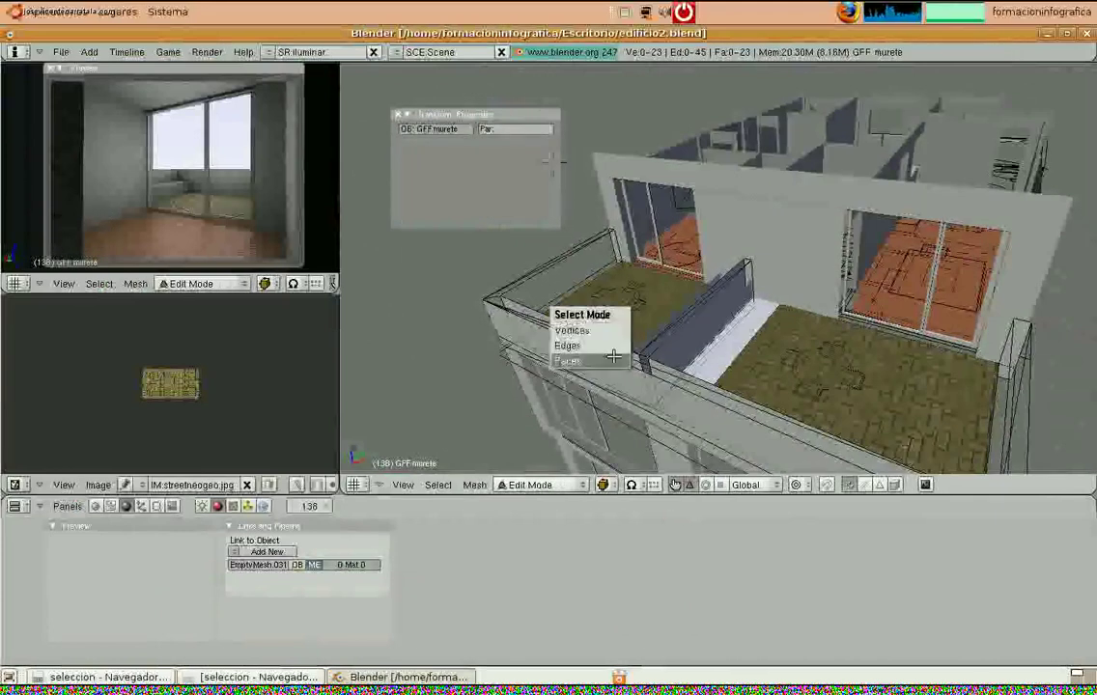
pyautogui.click(612, 359)
pyautogui.press('a')
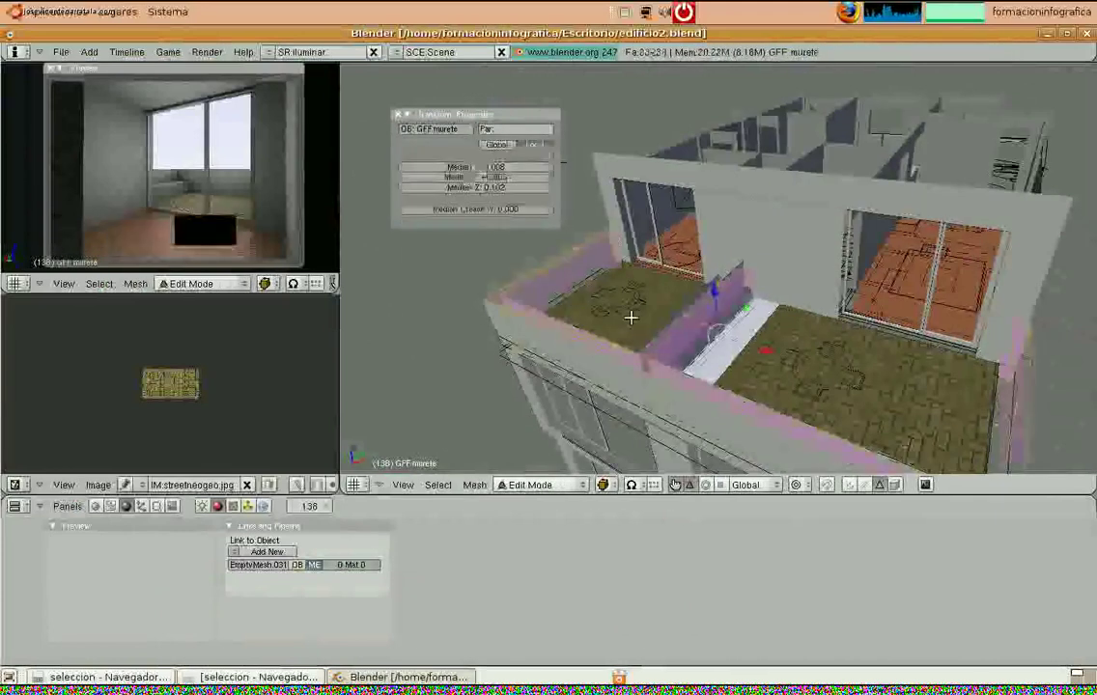
# Flip the normals of the parapet's selected faces and return to Object Mode
pyautogui.moveTo(630, 317); pyautogui.dragTo(511, 309, button='middle')
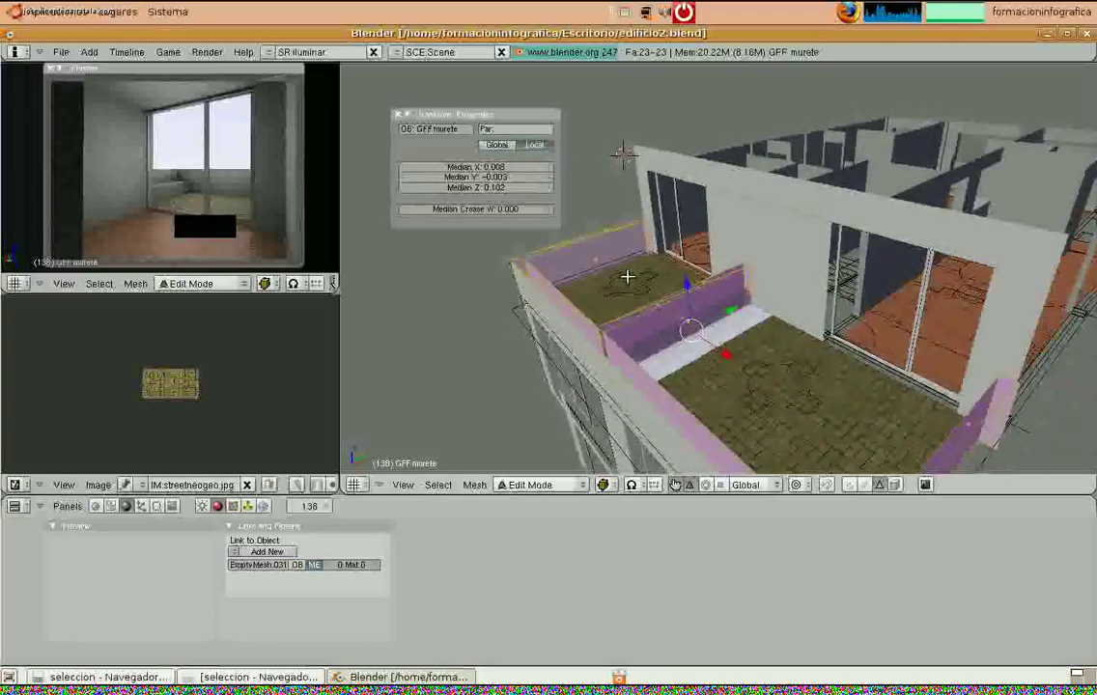
pyautogui.press('space')
pyautogui.moveTo(634, 305)
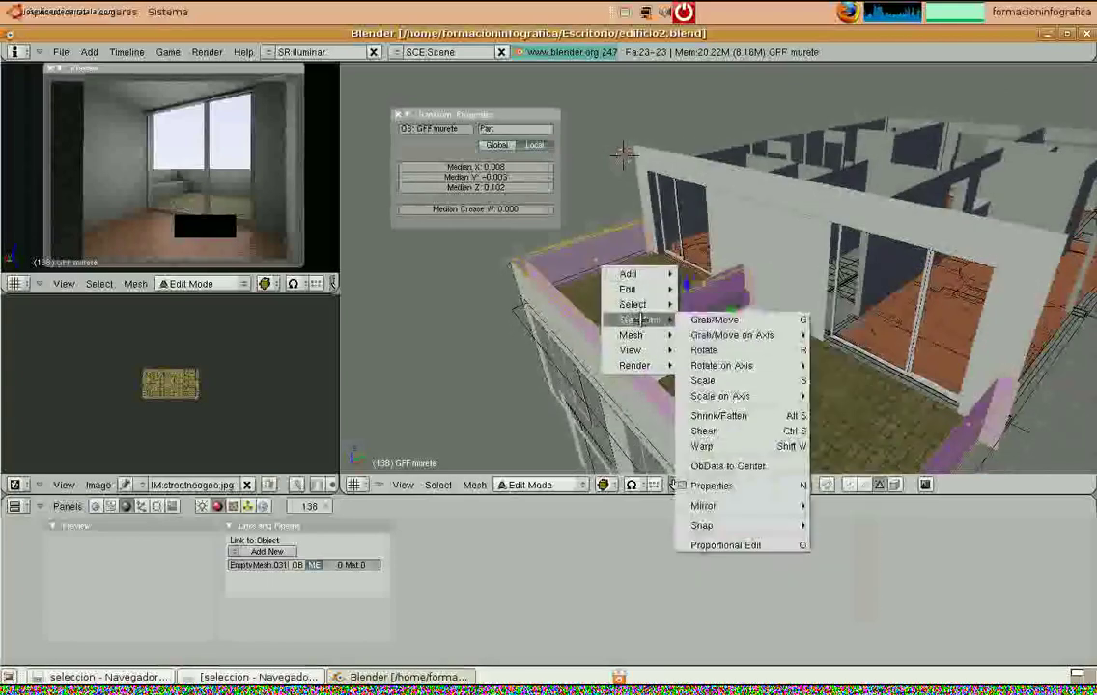
pyautogui.moveTo(637, 334)
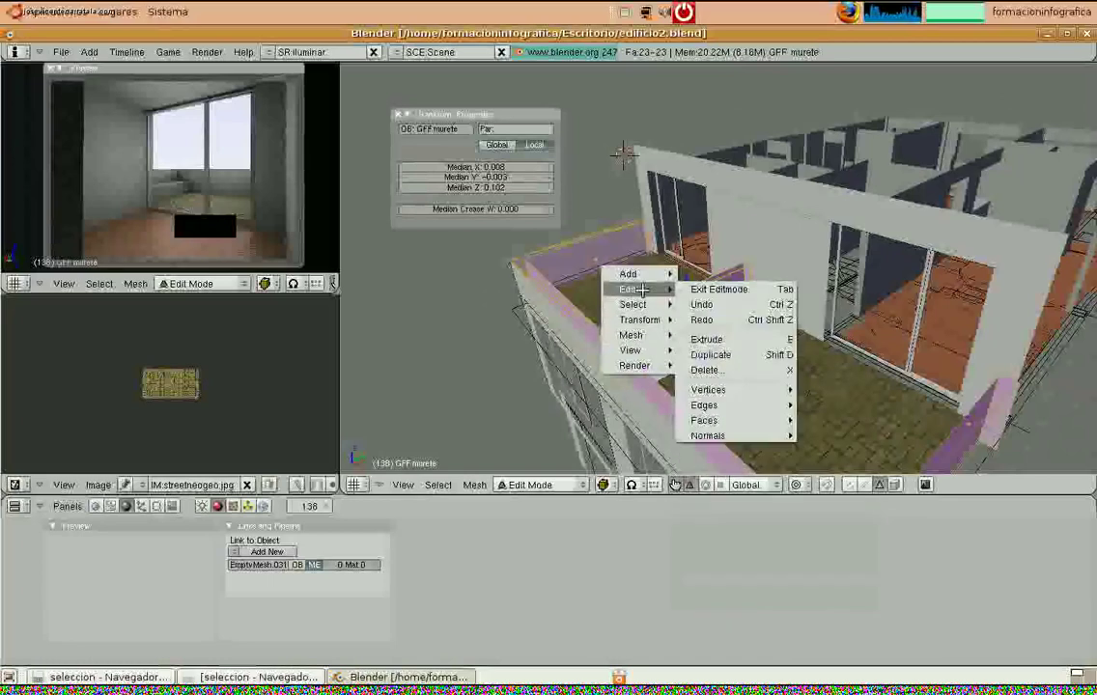
pyautogui.moveTo(733, 435)
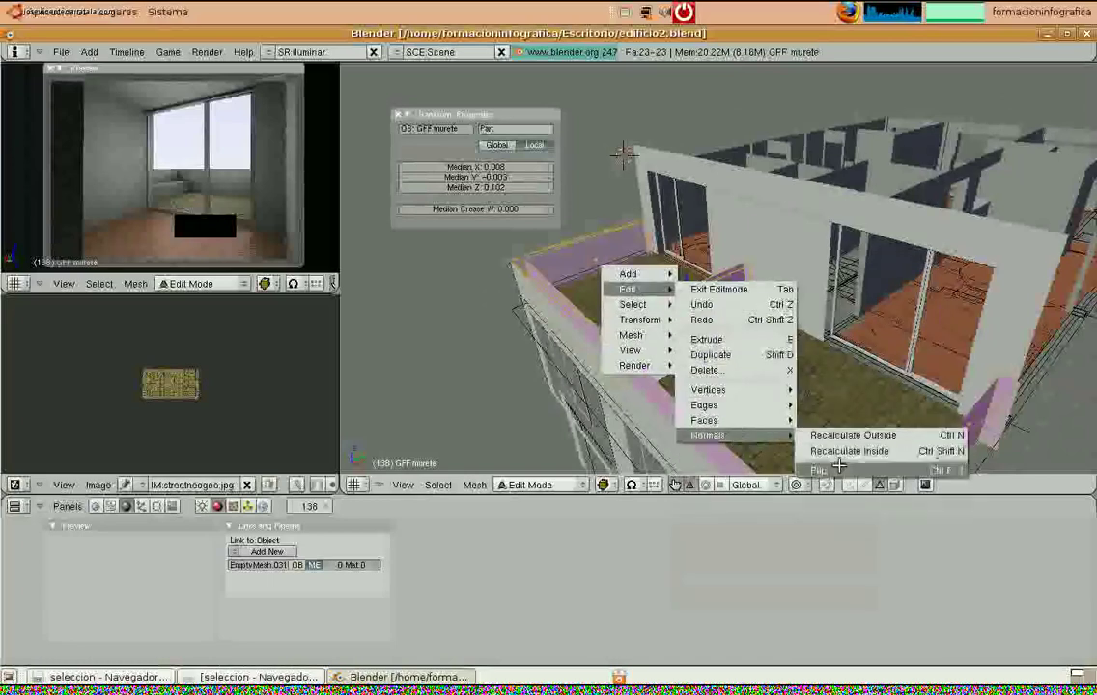
pyautogui.click(837, 468)
pyautogui.moveTo(838, 461); pyautogui.dragTo(524, 373, button='middle')
pyautogui.press('Tab')
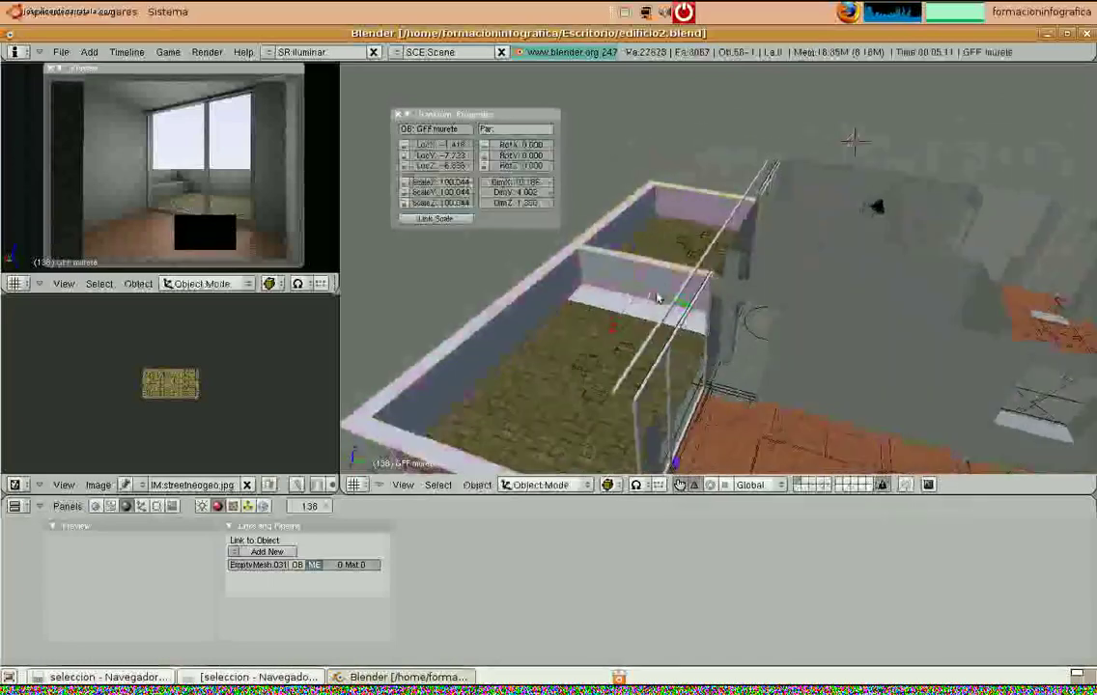
pyautogui.moveTo(640, 325); pyautogui.dragTo(776, 360, button='middle')
pyautogui.press('Tab')
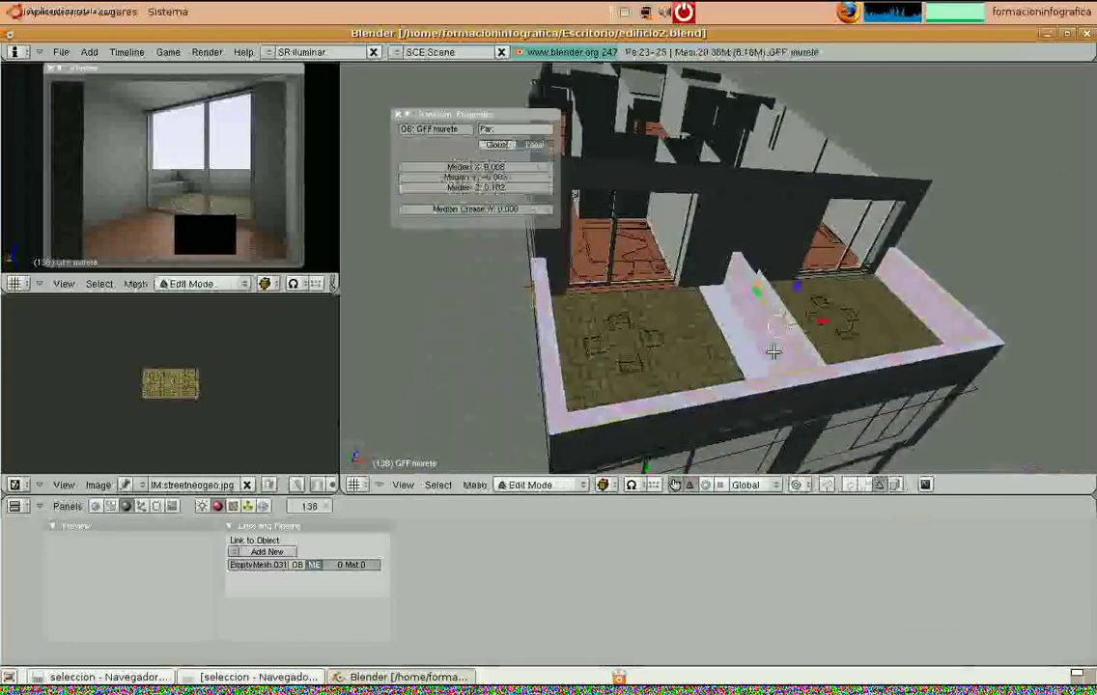
pyautogui.press('Tab')
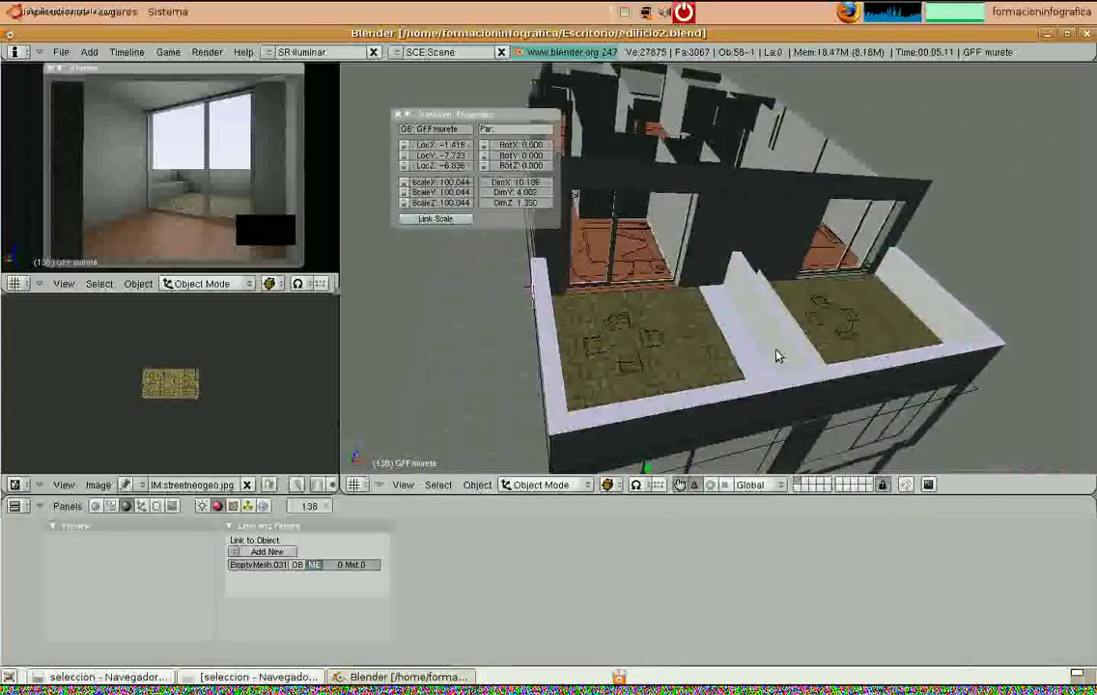
# Give the terrace parapet a new material named murete
pyautogui.click(267, 551)
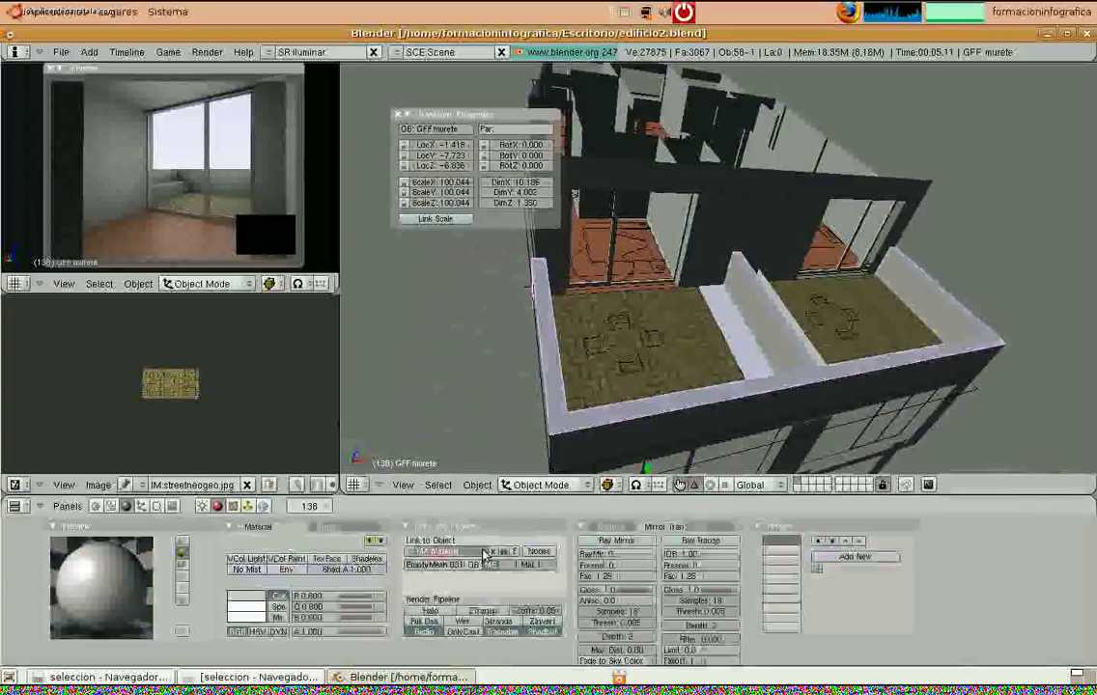
pyautogui.write('murete')
pyautogui.press('Return')
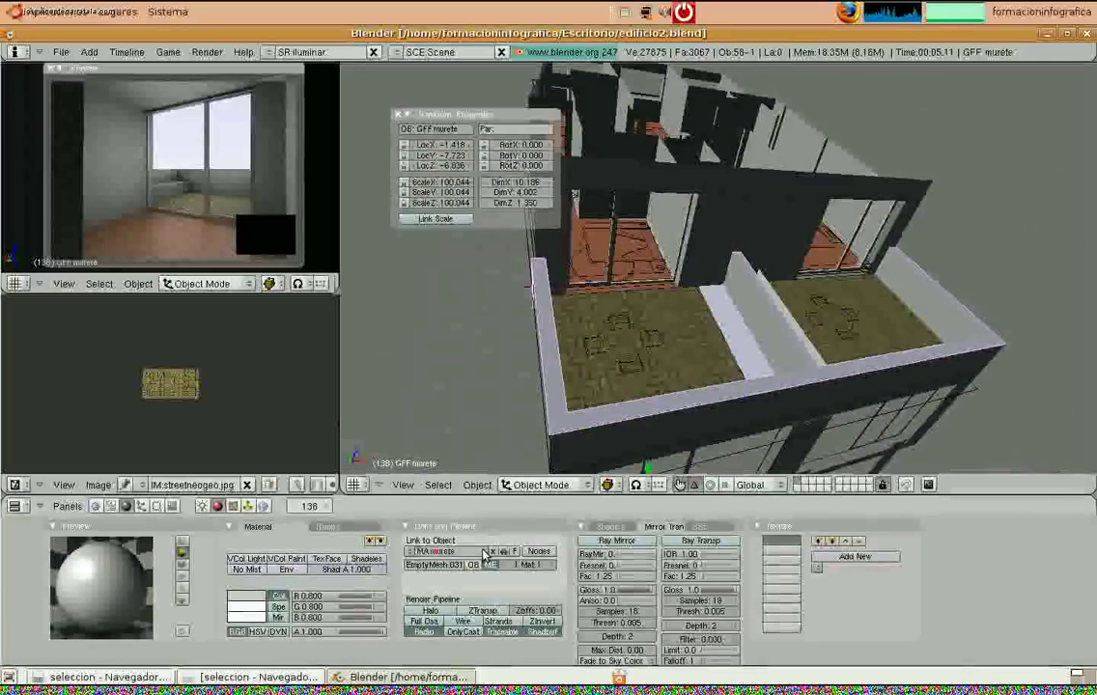
# Add an Image texture to the murete material and load thatch.jpg from the texture_cd/seleccion folder
pyautogui.click(878, 560)
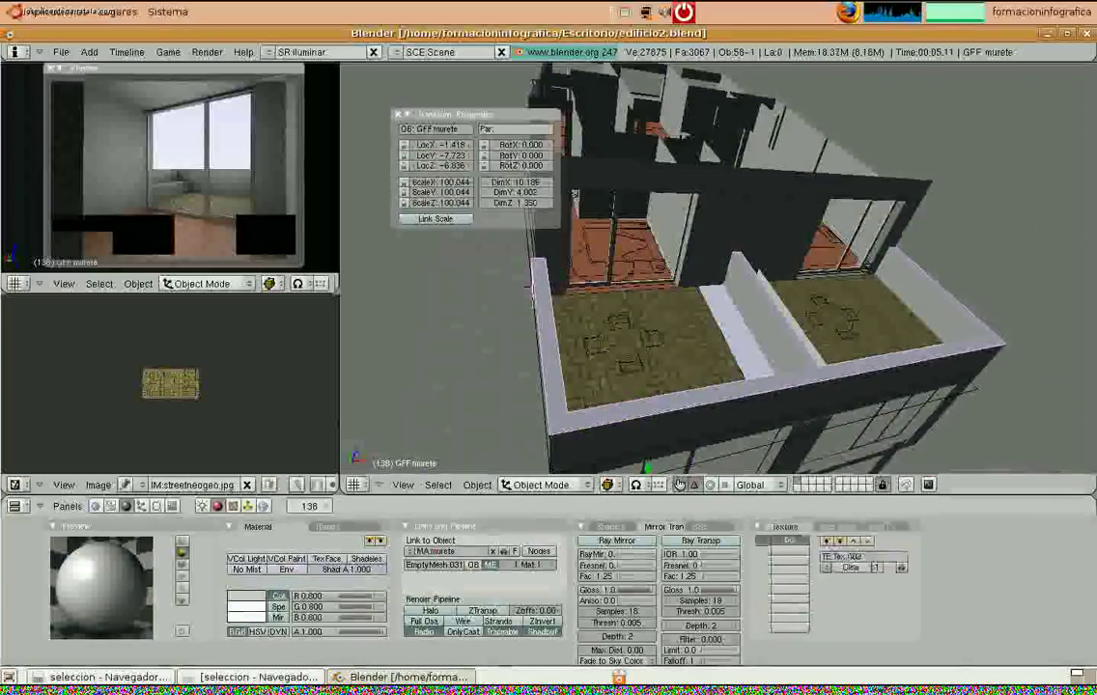
pyautogui.click(232, 508)
pyautogui.click(346, 563)
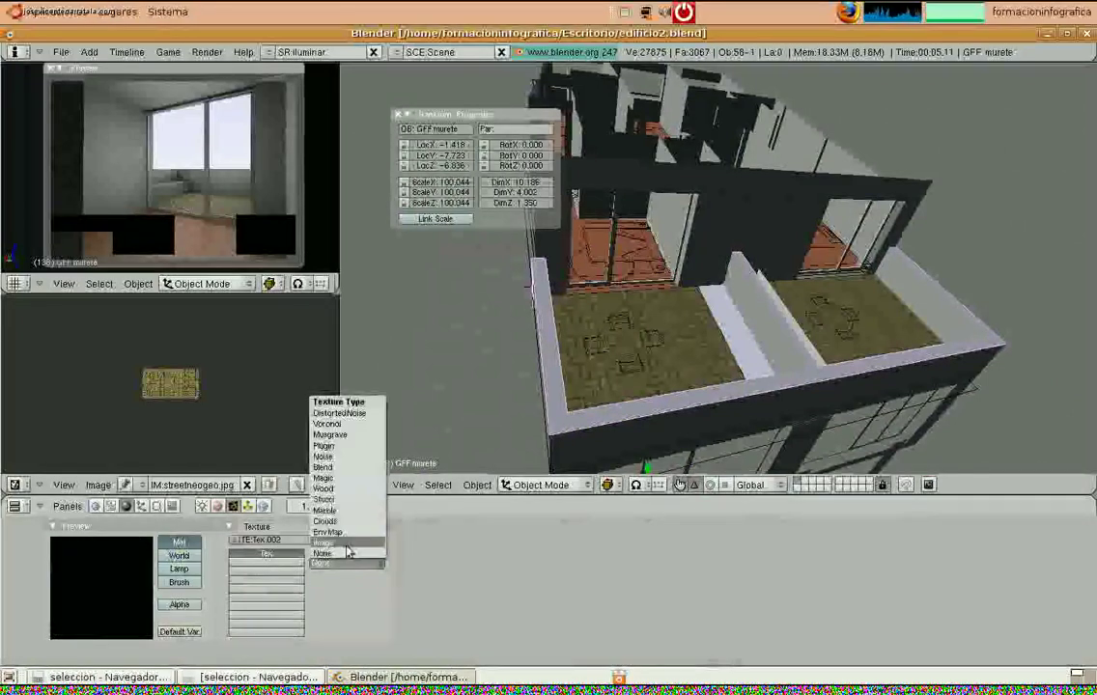
pyautogui.click(347, 551)
pyautogui.click(614, 554)
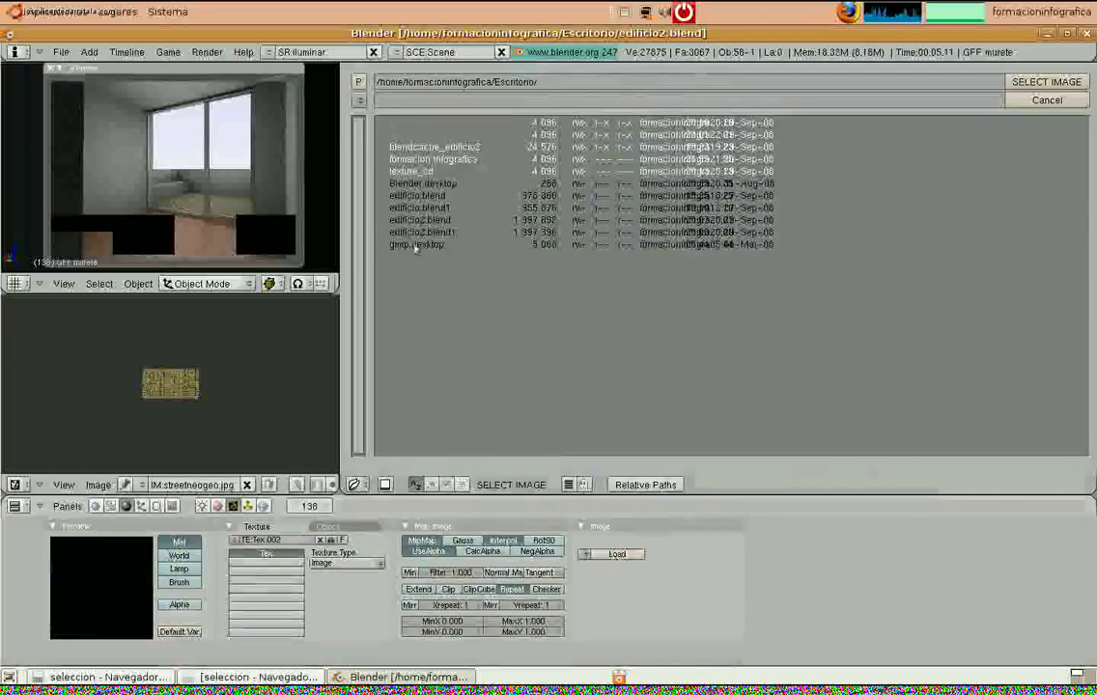
pyautogui.click(410, 171)
pyautogui.click(417, 196)
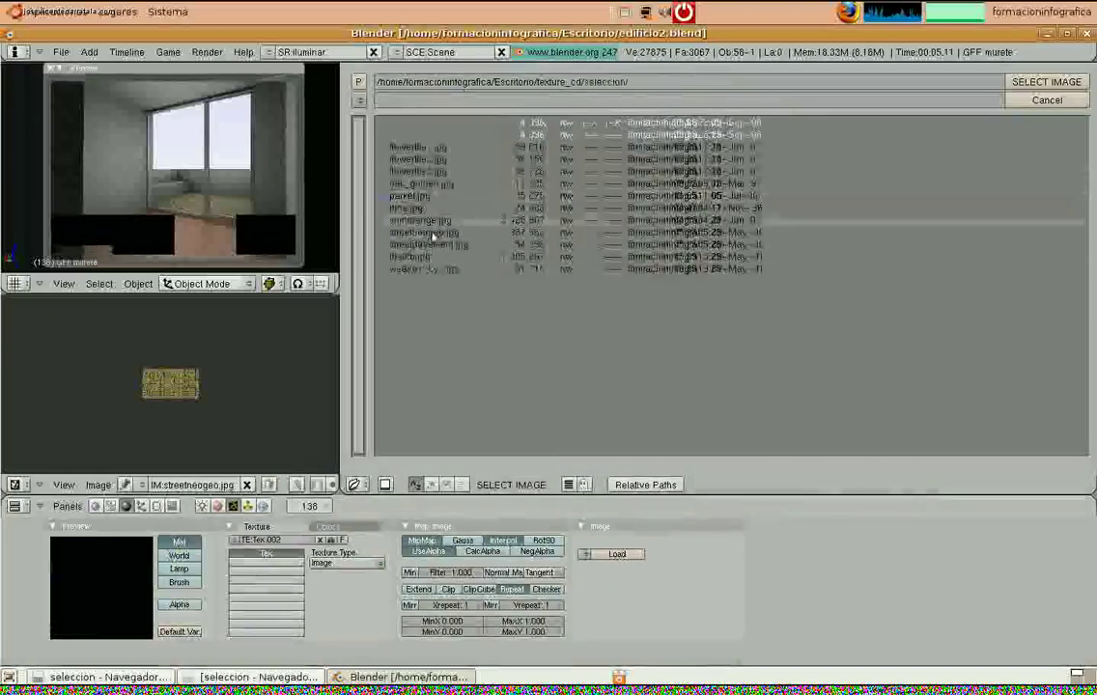
pyautogui.click(424, 258)
pyautogui.click(1062, 84)
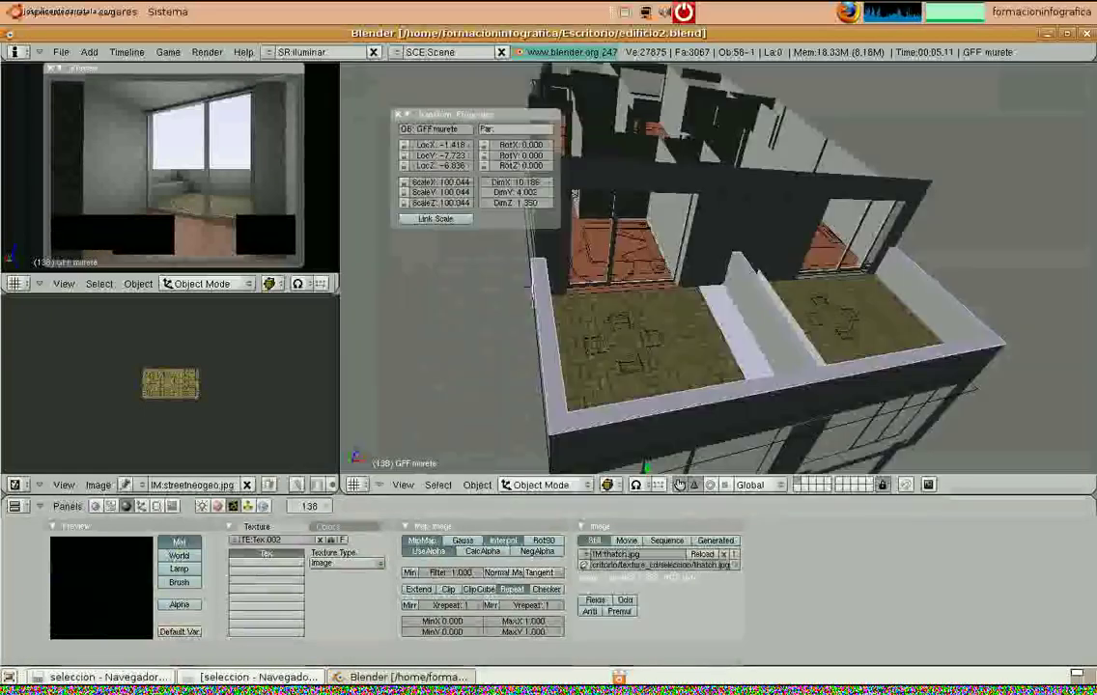
# Make the murete material's thatch texture affect Nor instead of Col in its Map To settings
pyautogui.click(218, 506)
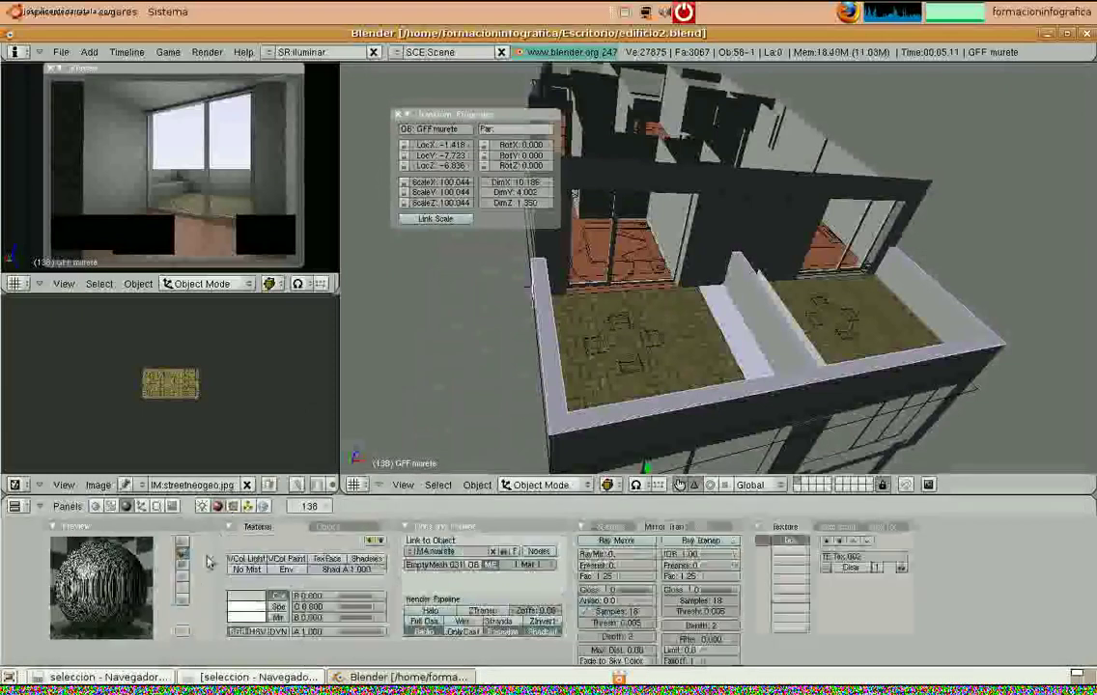
pyautogui.click(837, 527)
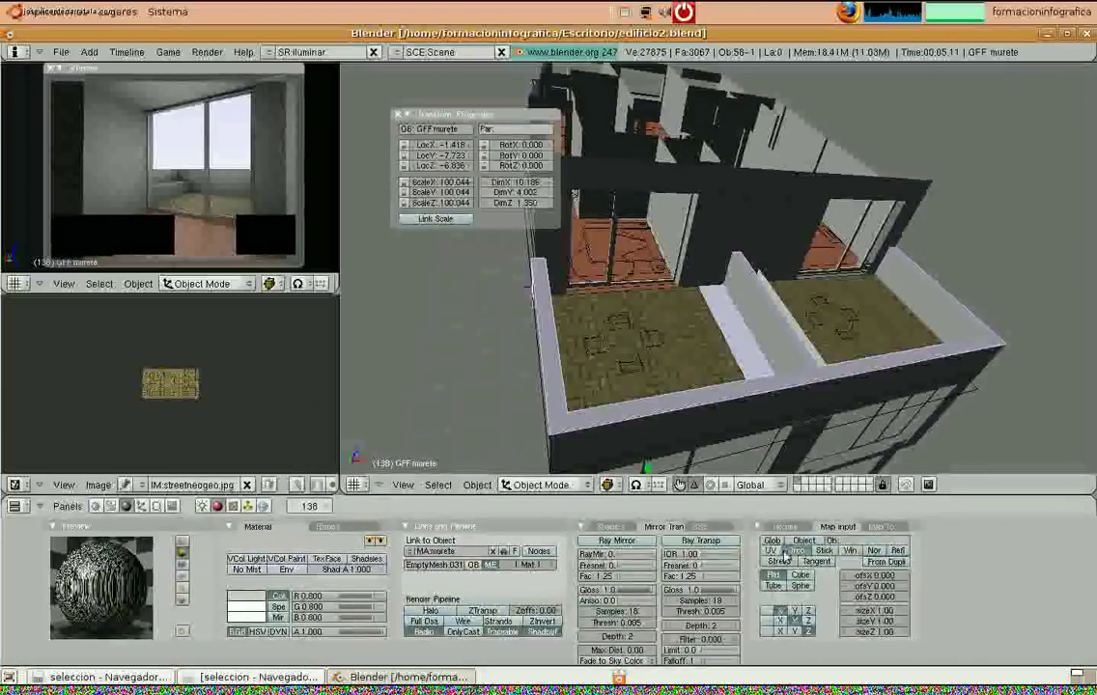
pyautogui.click(884, 527)
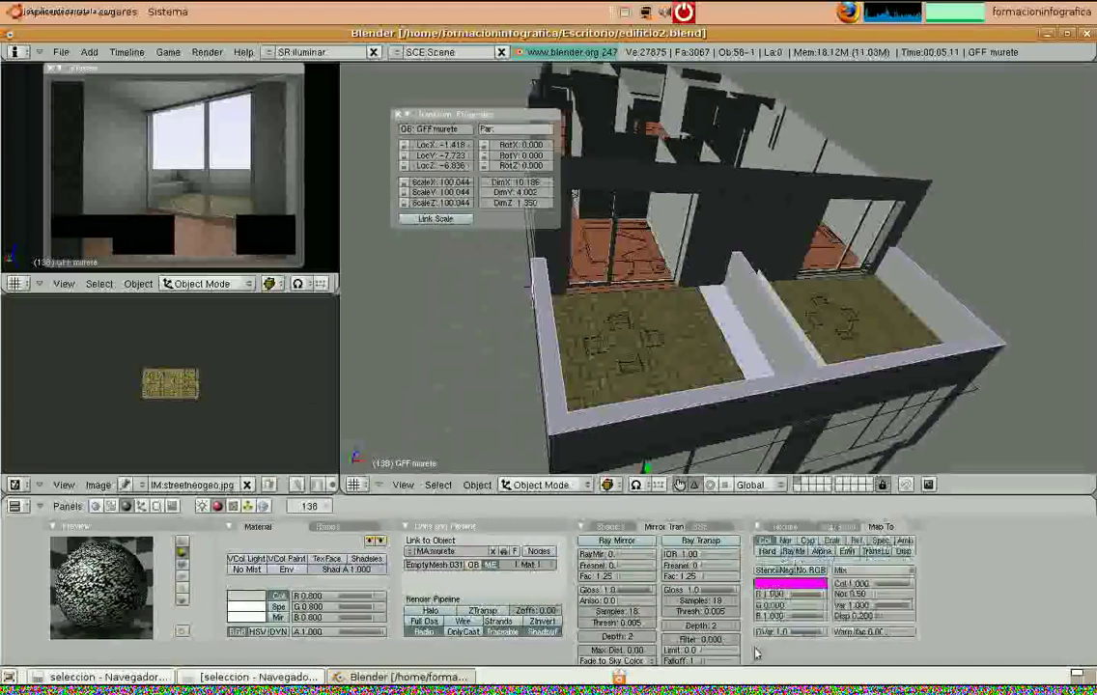
pyautogui.click(766, 541)
pyautogui.click(786, 541)
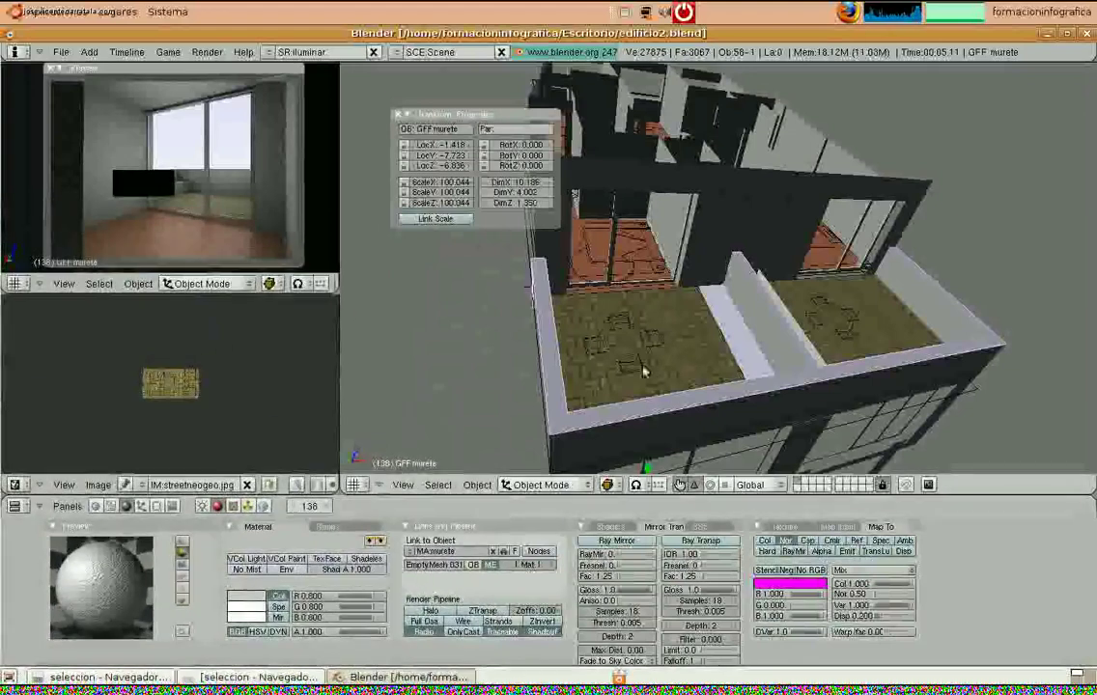
# Unwrap all faces of the parapet in Edit Mode using Cube Projection
pyautogui.moveTo(641, 368); pyautogui.dragTo(741, 363, button='middle')
pyautogui.press('Tab')
pyautogui.moveTo(786, 361); pyautogui.dragTo(894, 299, button='middle')
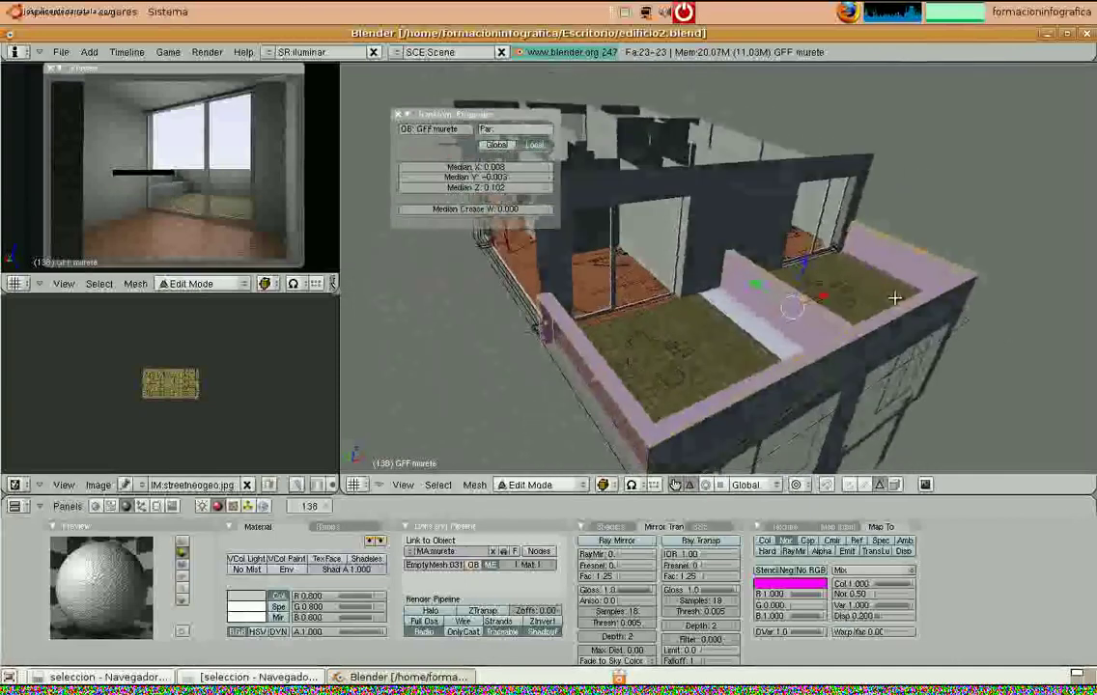
pyautogui.press('u')
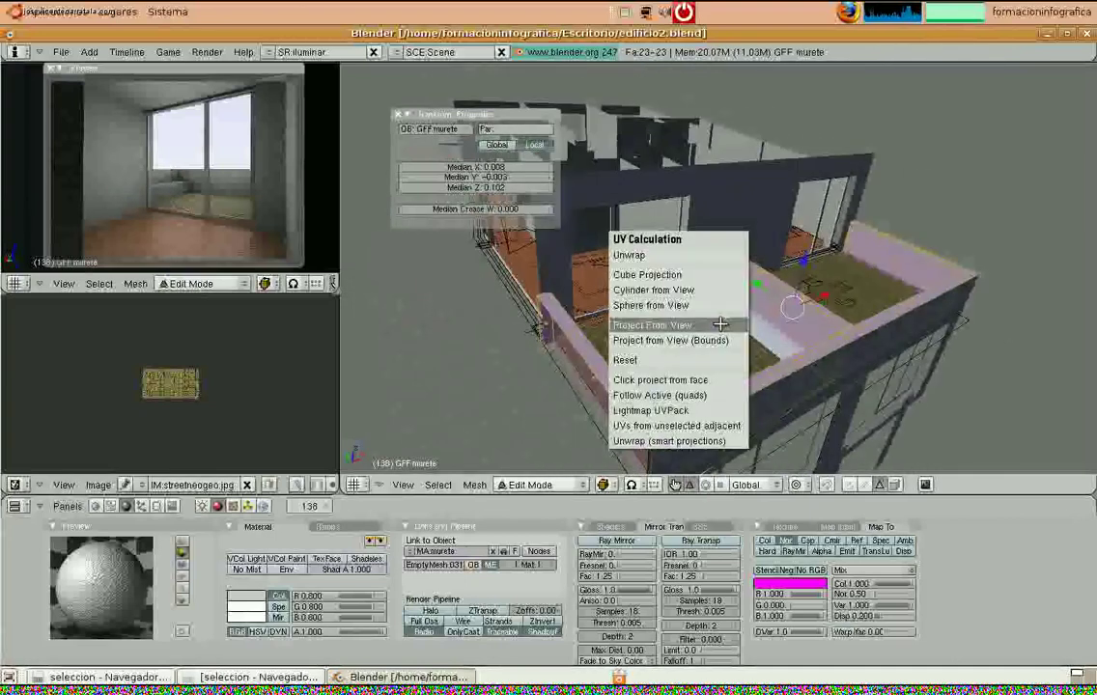
pyautogui.click(715, 274)
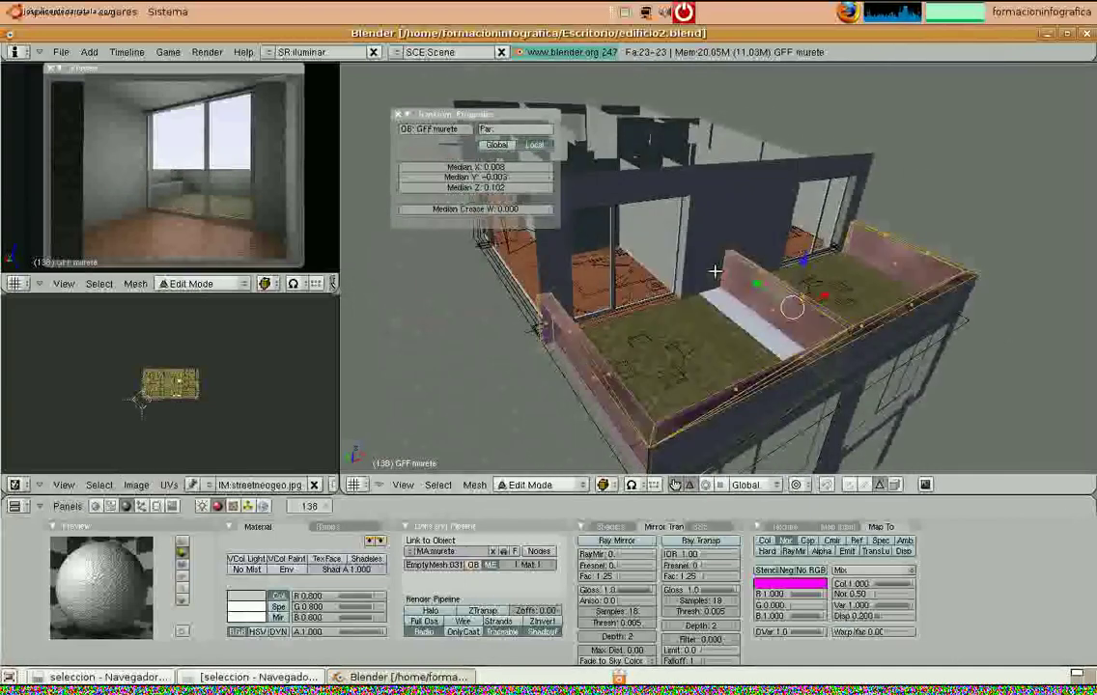
pyautogui.moveTo(726, 288); pyautogui.dragTo(641, 367, button='middle')
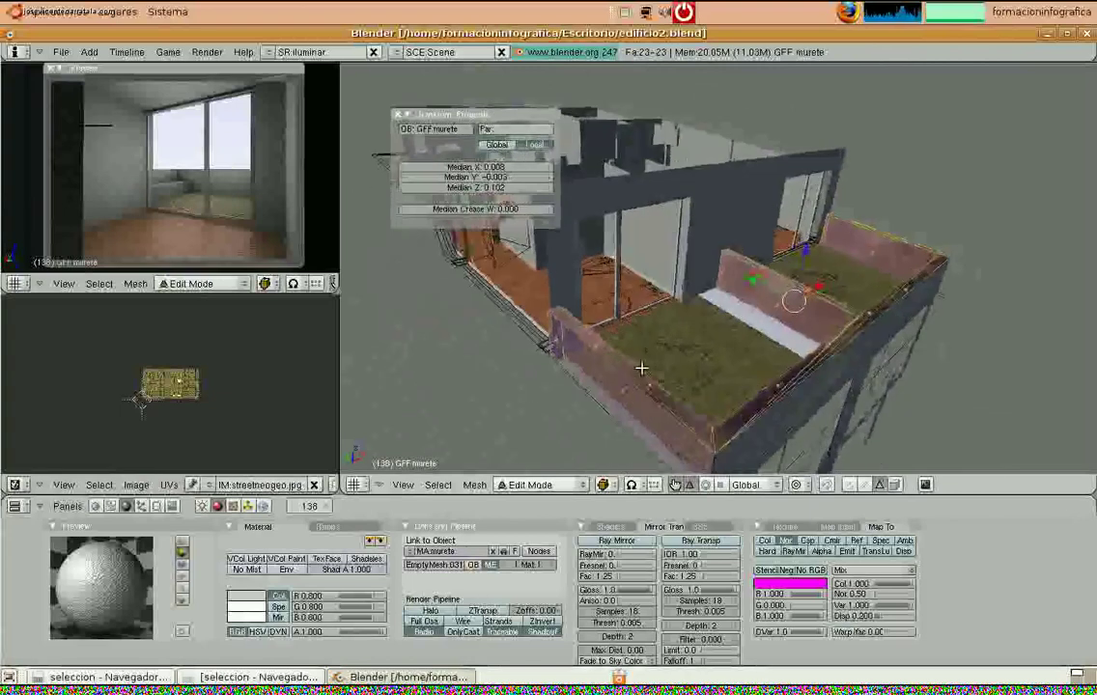
pyautogui.press('u')
pyautogui.click(645, 362)
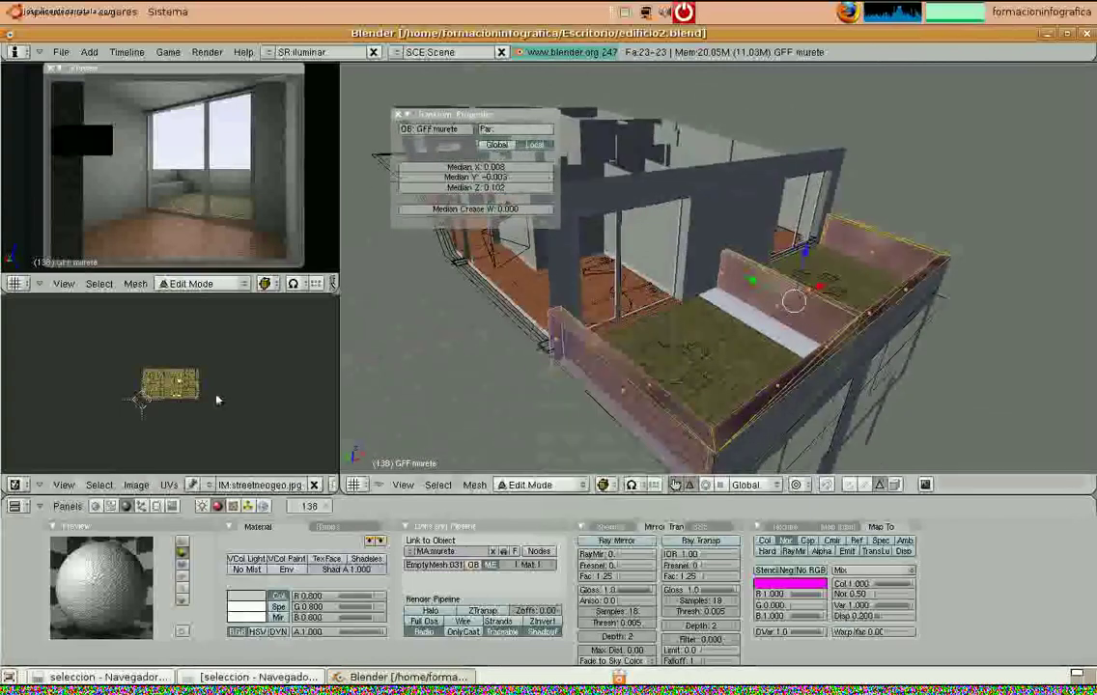
# Assign the thatch.jpg image to the parapet's UVs in place of streetneogeo.jpg
pyautogui.scroll(5, 147, 393)
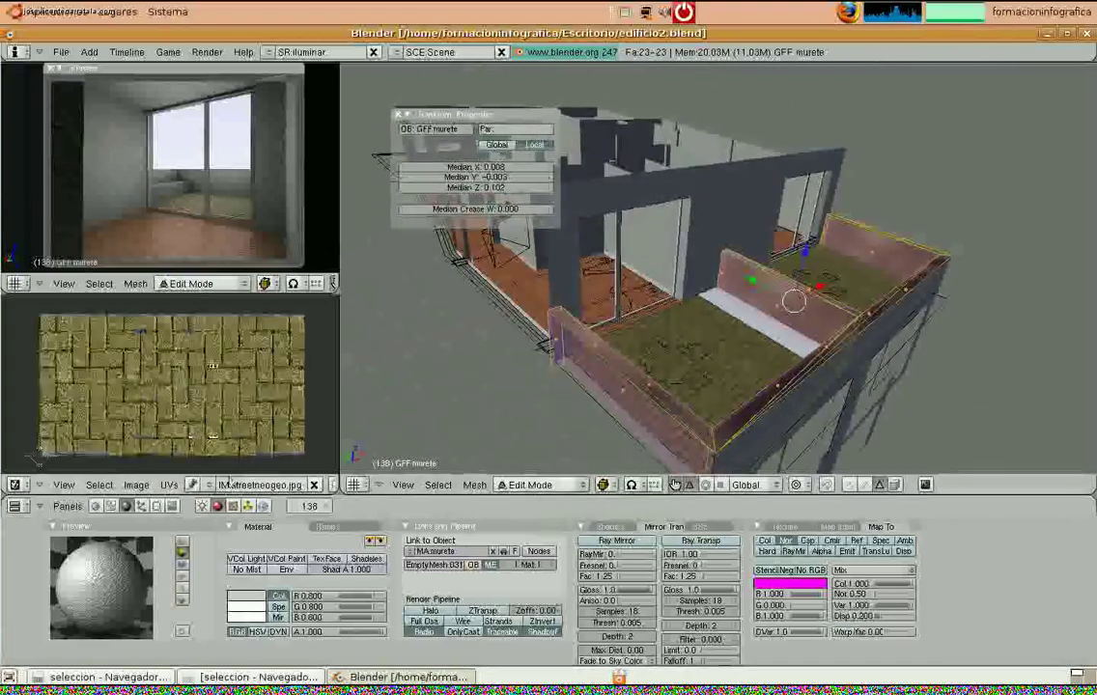
pyautogui.click(210, 485)
pyautogui.click(209, 487)
pyautogui.click(212, 485)
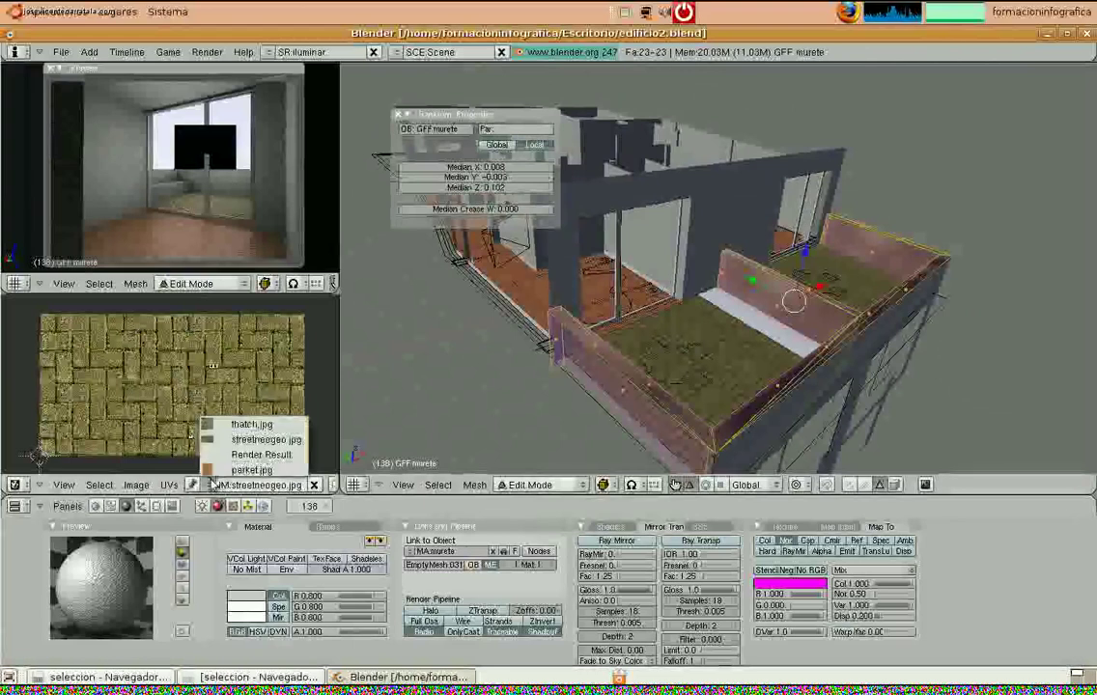
pyautogui.click(221, 427)
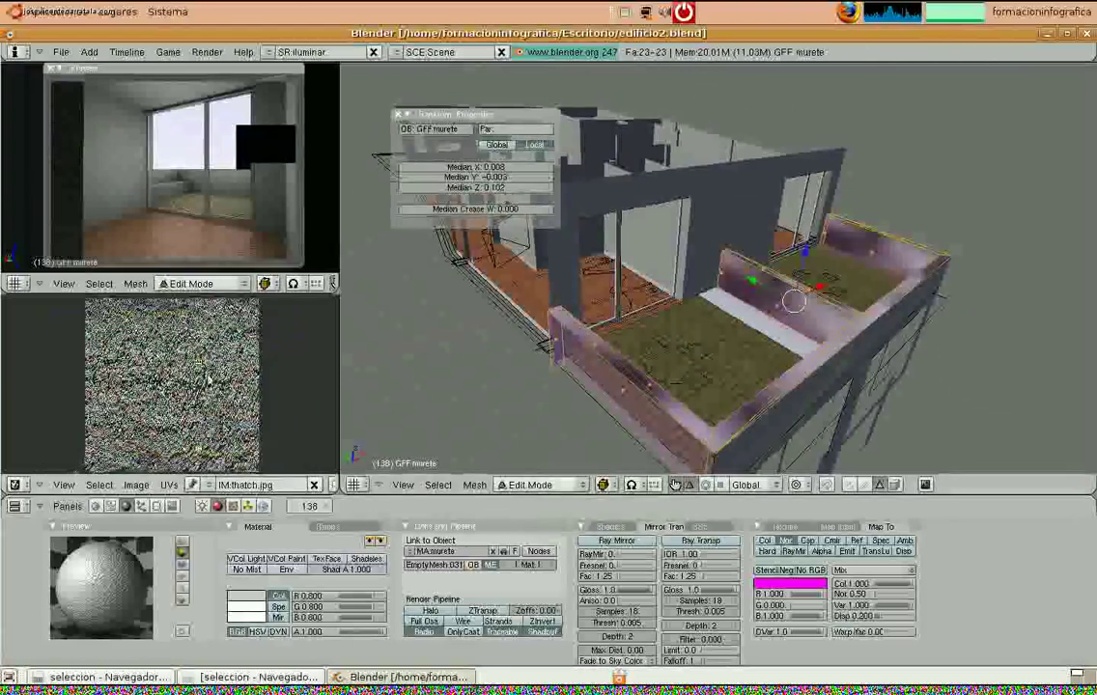
# Enlarge the parapet's UV layout and move it over the thatch image
pyautogui.scroll(-4, 233, 384)
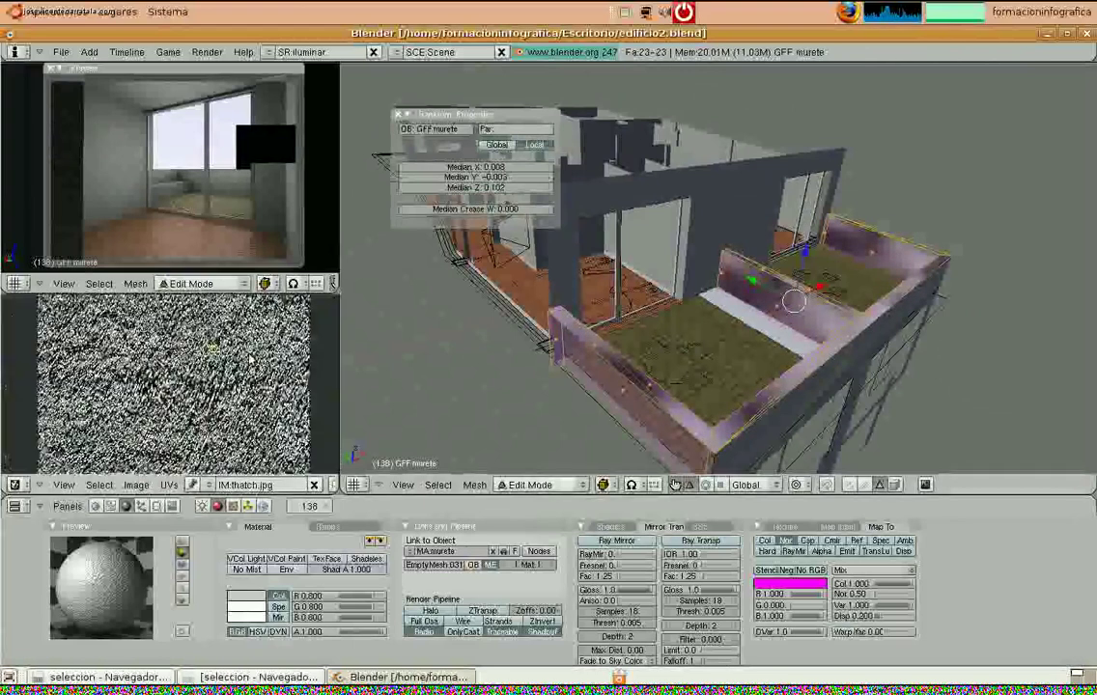
pyautogui.press('s')
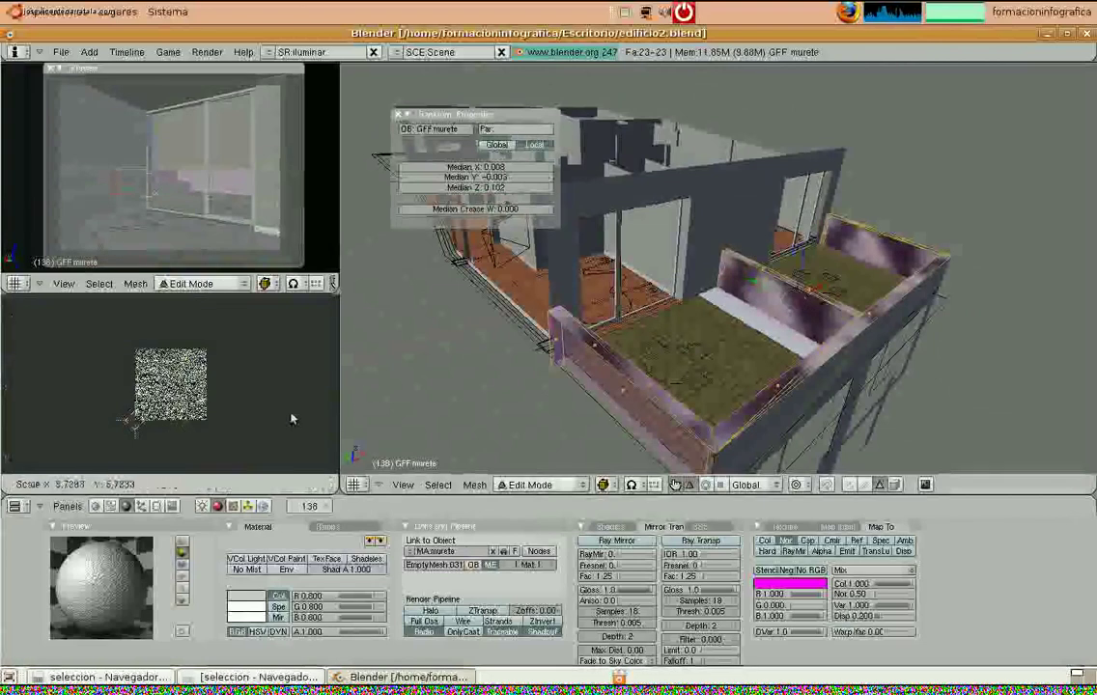
pyautogui.click(198, 382)
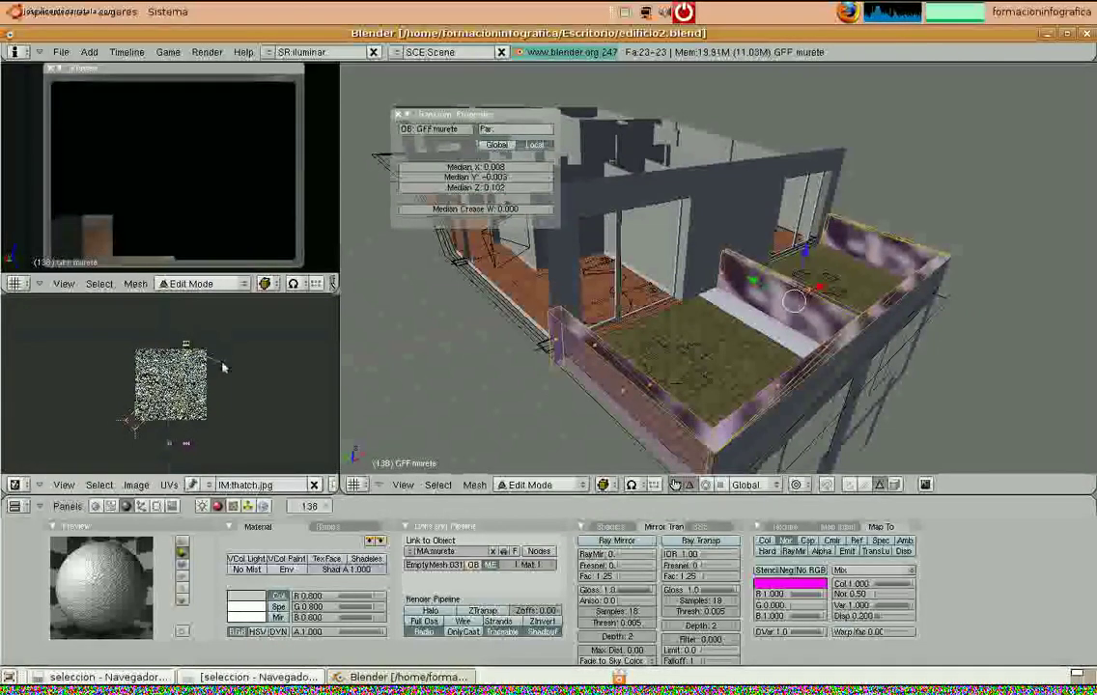
pyautogui.press('g')
pyautogui.click(216, 466)
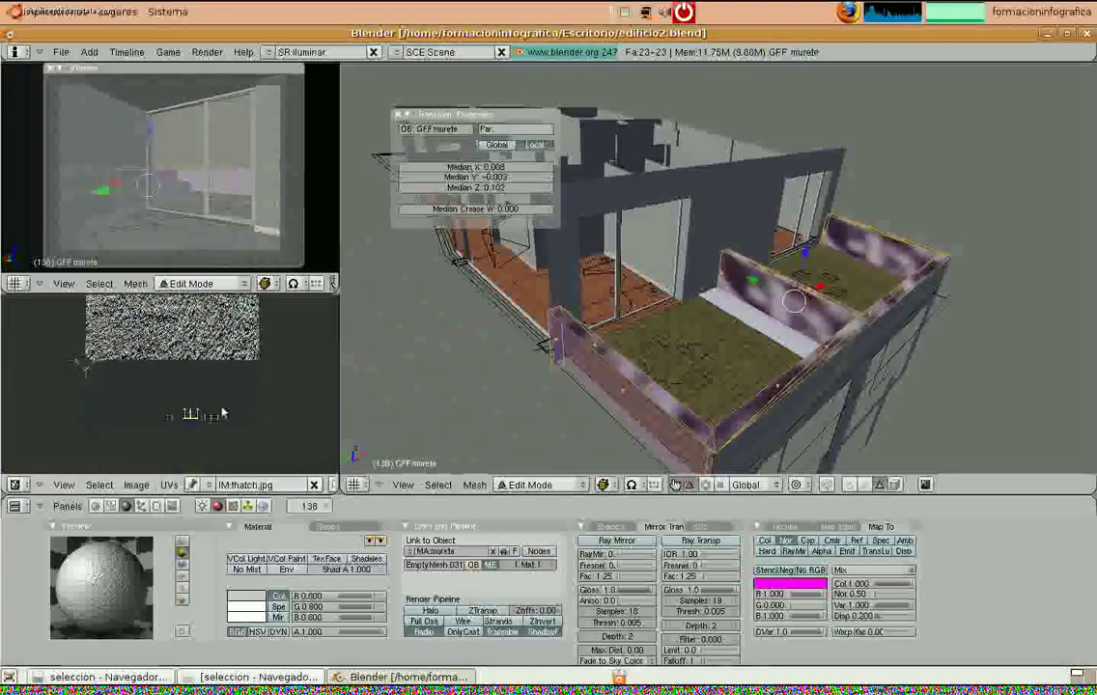
pyautogui.press('a')
pyautogui.press('a')
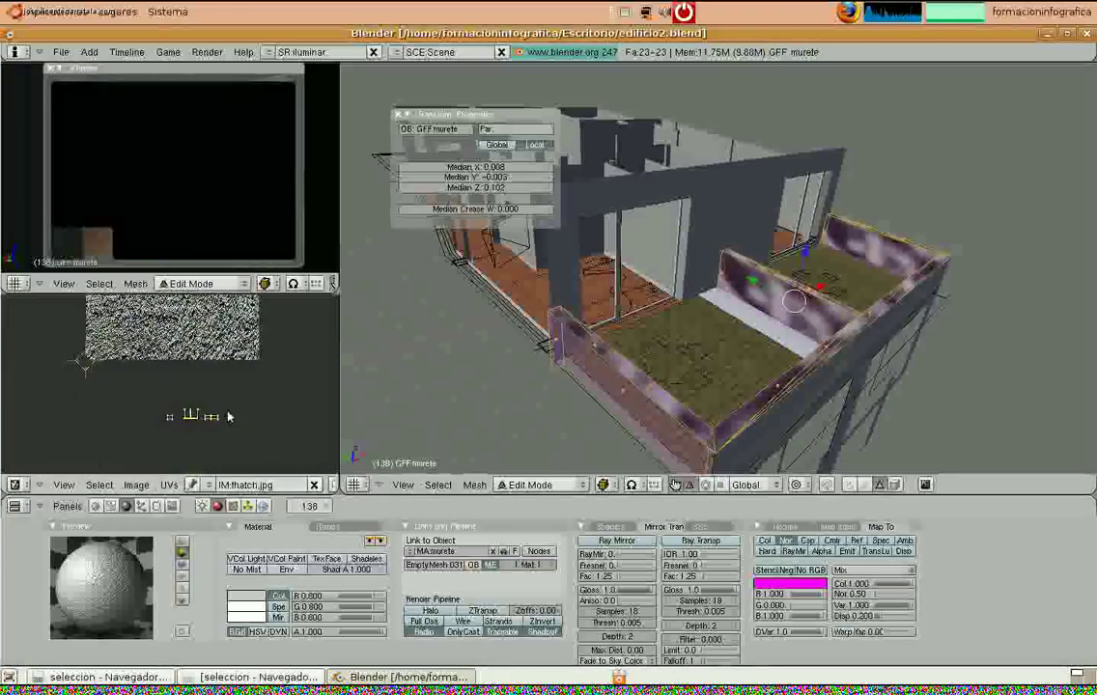
pyautogui.press('g')
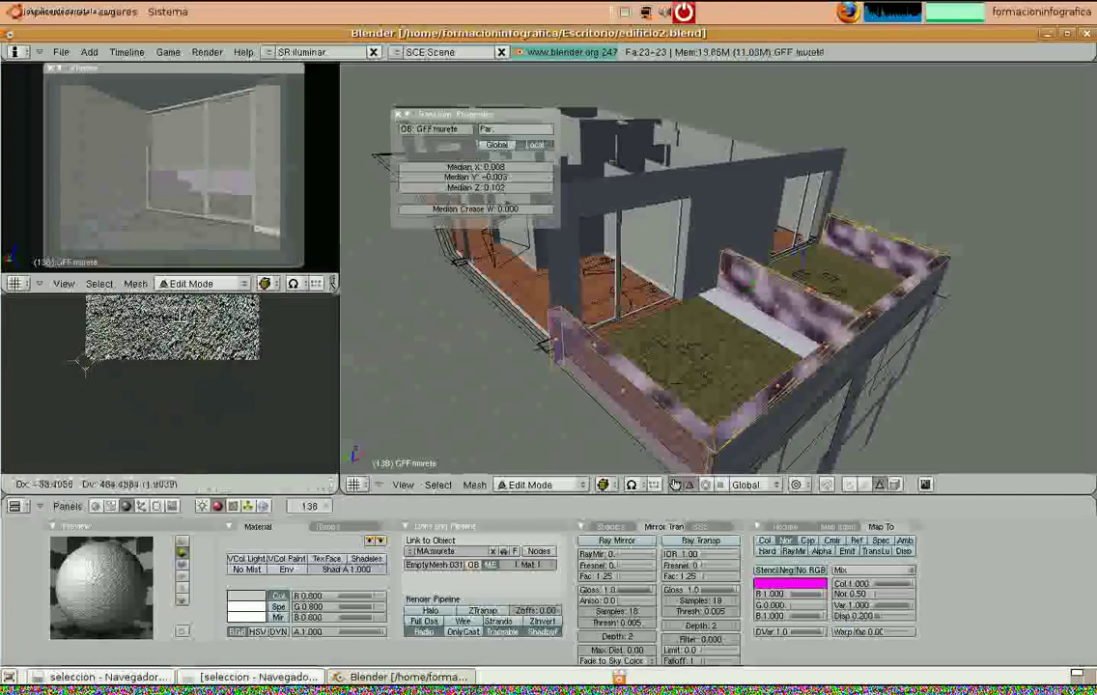
pyautogui.click(99, 333)
# Scale the parapet's UVs up well beyond the thatch image to make its pattern finer, and return to Object Mode
pyautogui.moveTo(188, 385); pyautogui.dragTo(200, 441, button='middle')
pyautogui.press('s')
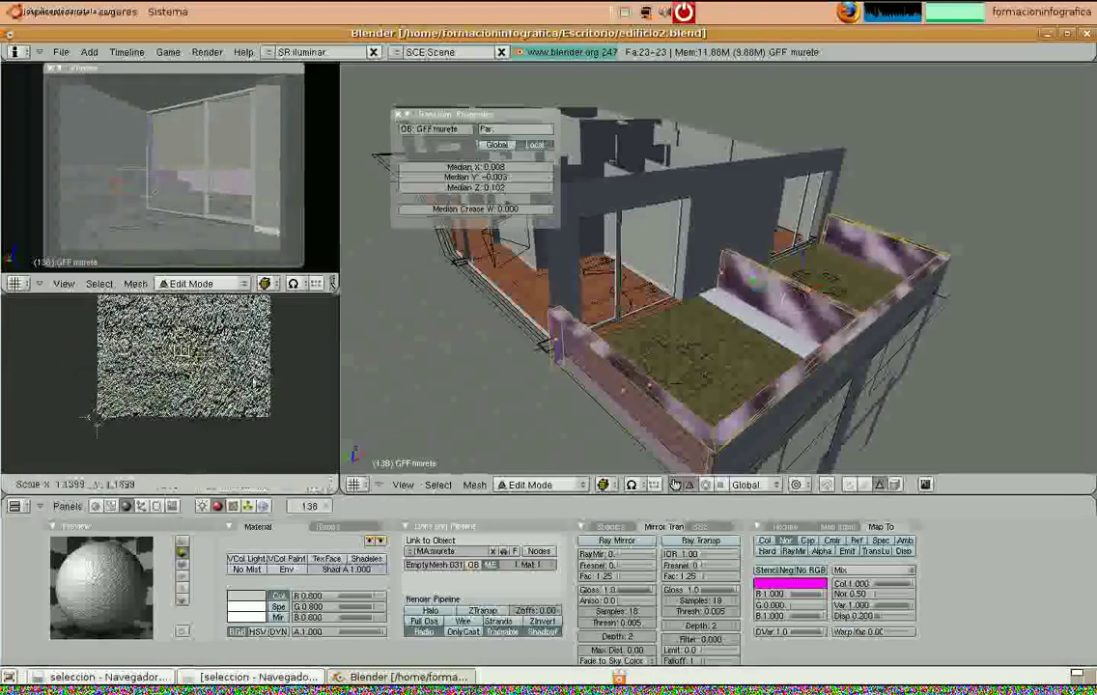
pyautogui.click(96, 421)
pyautogui.press('s')
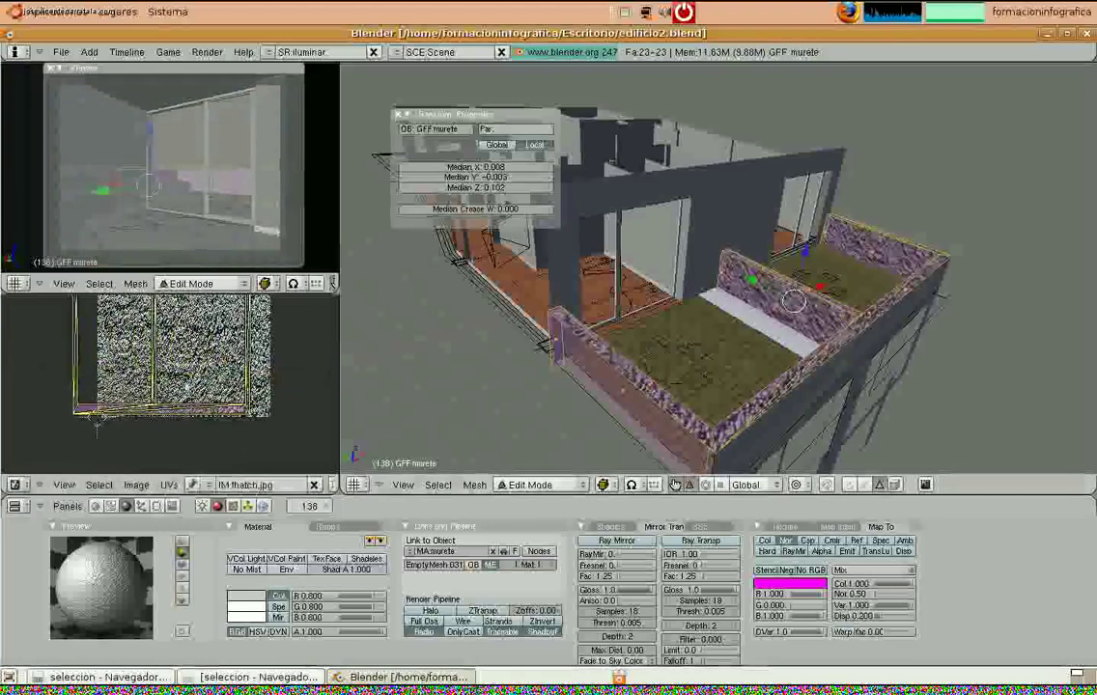
pyautogui.click(94, 417)
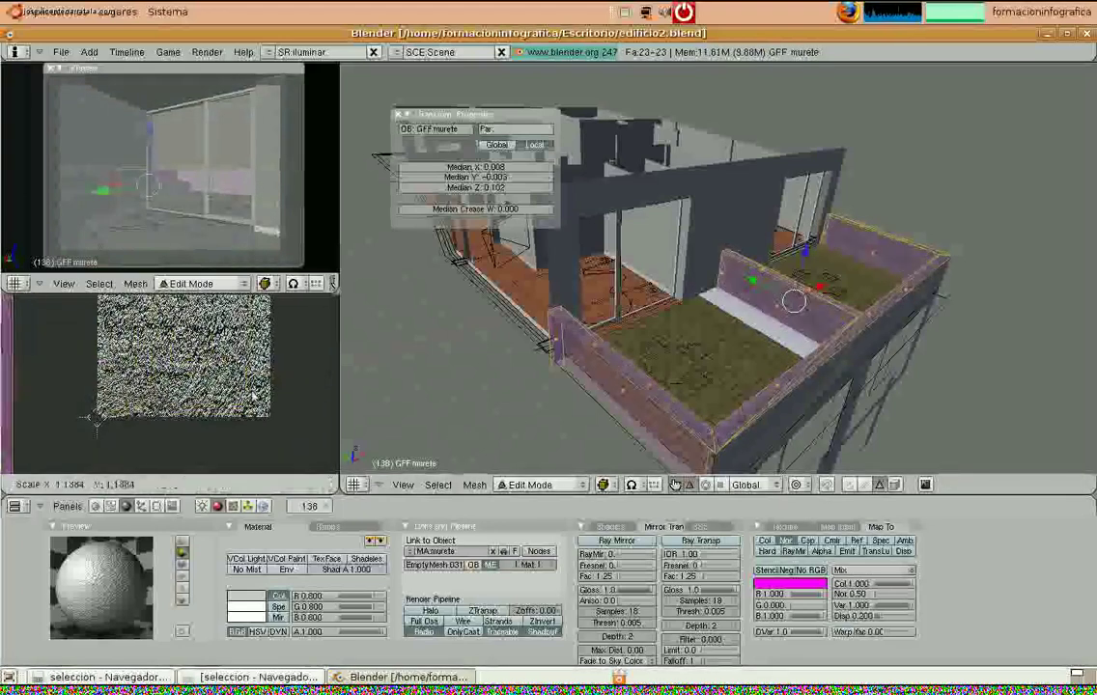
pyautogui.scroll(-2, 252, 398)
pyautogui.press('s')
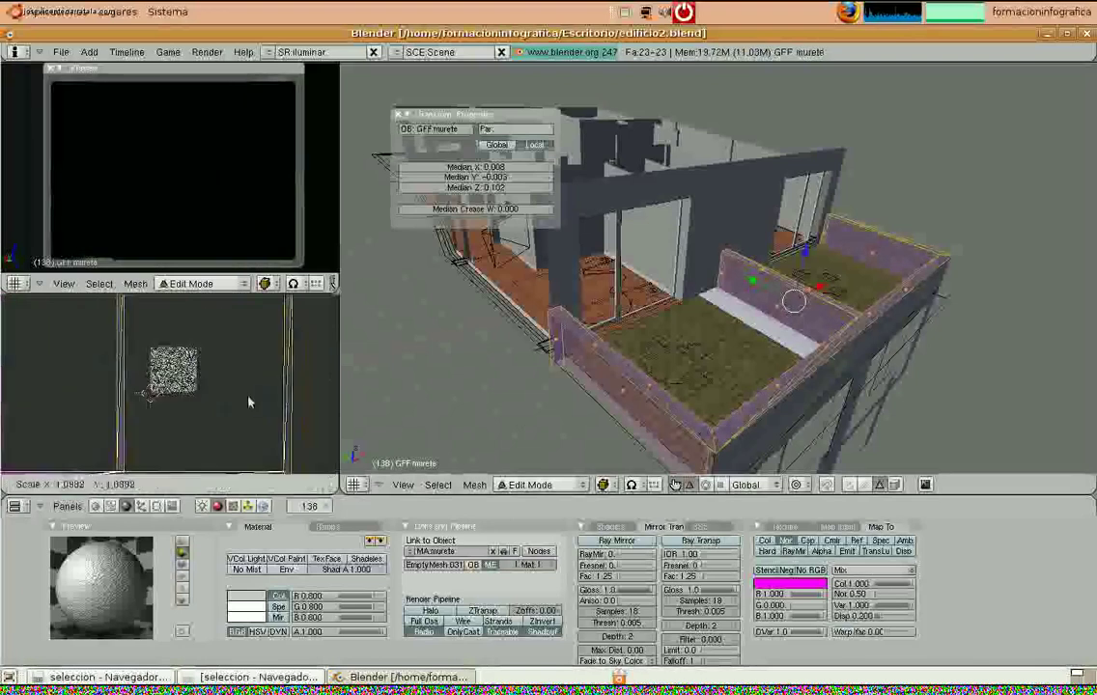
pyautogui.click(251, 403)
pyautogui.scroll(3, 855, 339)
pyautogui.scroll(3, 854, 339)
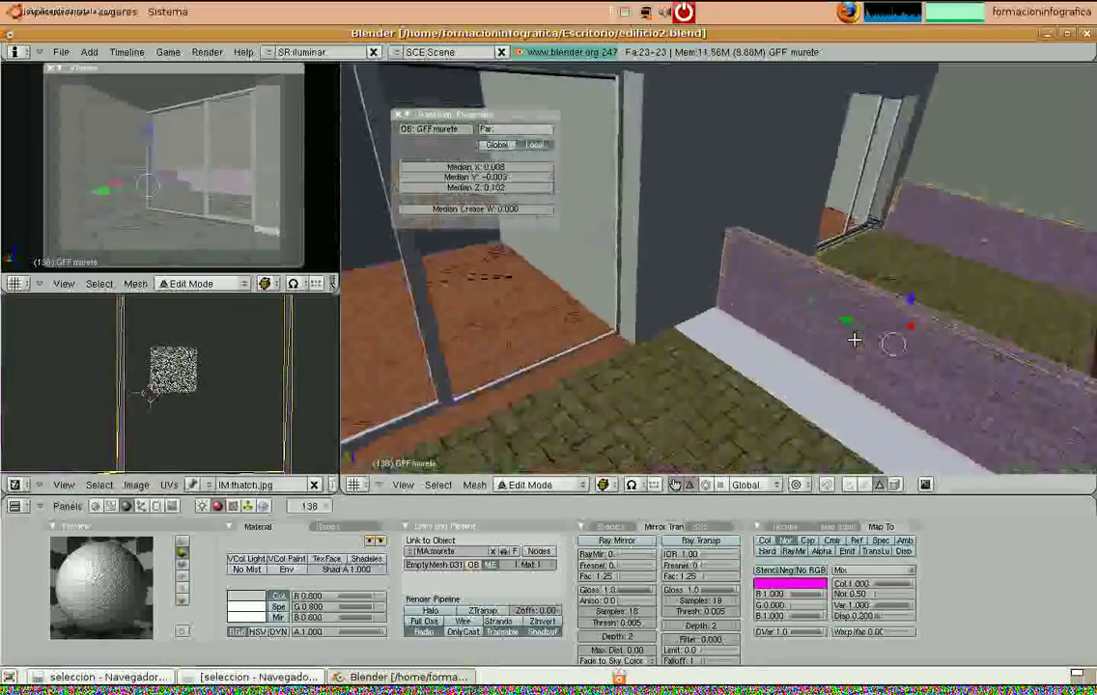
pyautogui.scroll(-3, 854, 339)
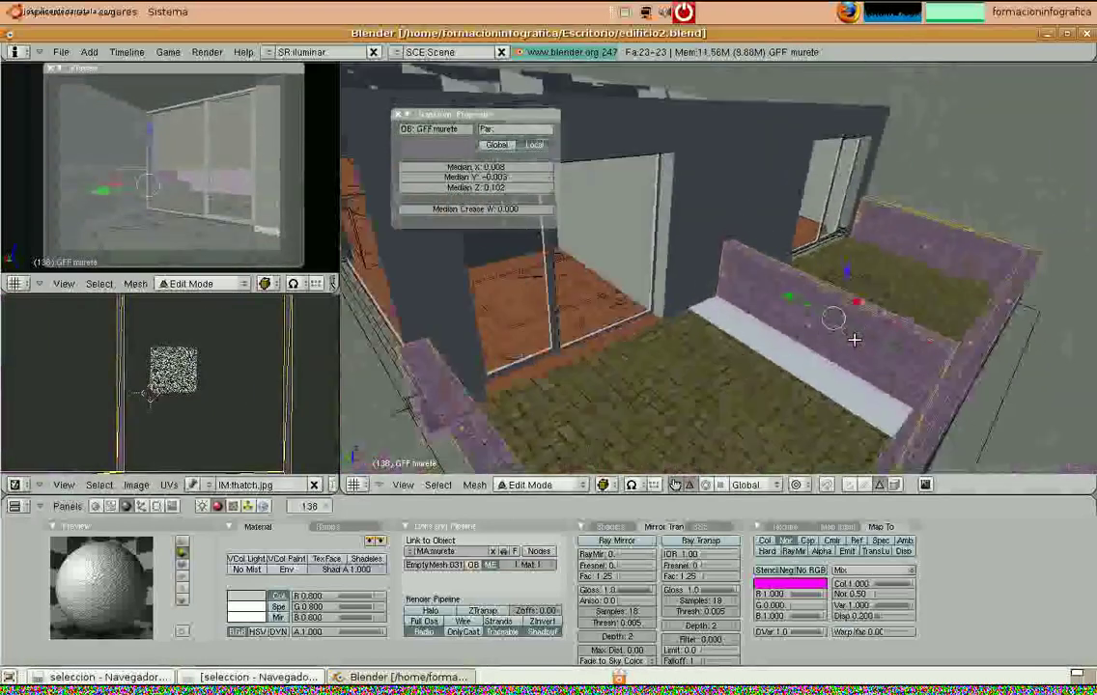
pyautogui.press('Tab')
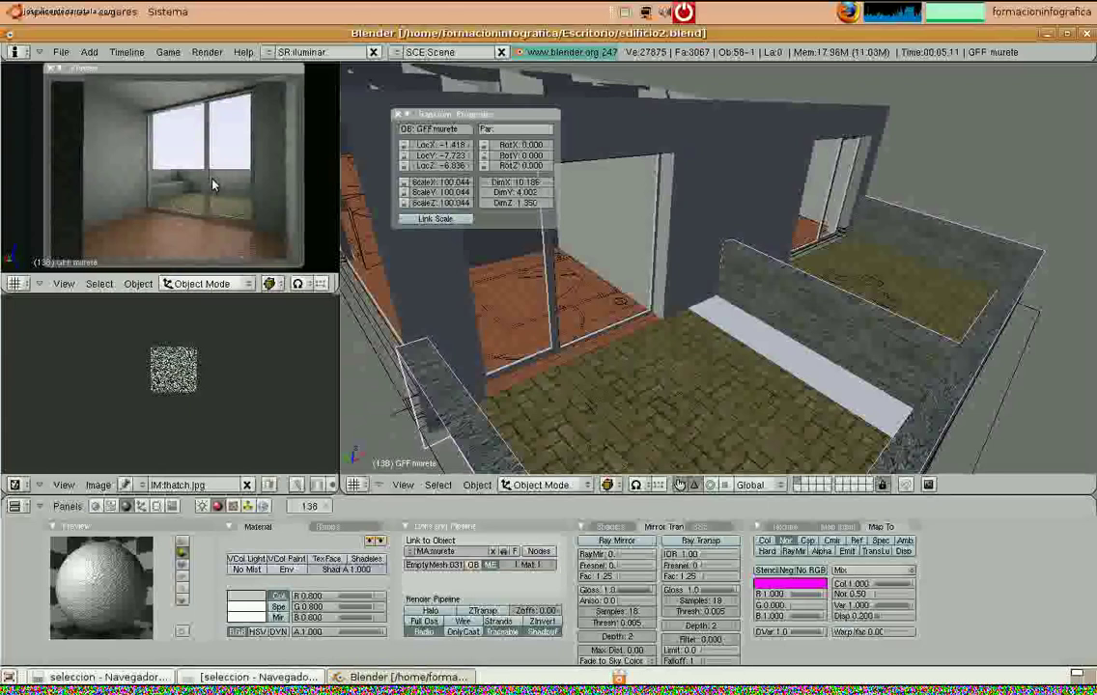
# Correct the normals of all the terrace planter's faces so they point outward, and return to Object Mode
pyautogui.rightClick(745, 337)
pyautogui.moveTo(745, 337)
pyautogui.mouseDown(button='middle')
pyautogui.moveTo(759, 357)
pyautogui.moveTo(746, 351)
pyautogui.mouseUp(button='middle')
pyautogui.press('Tab')
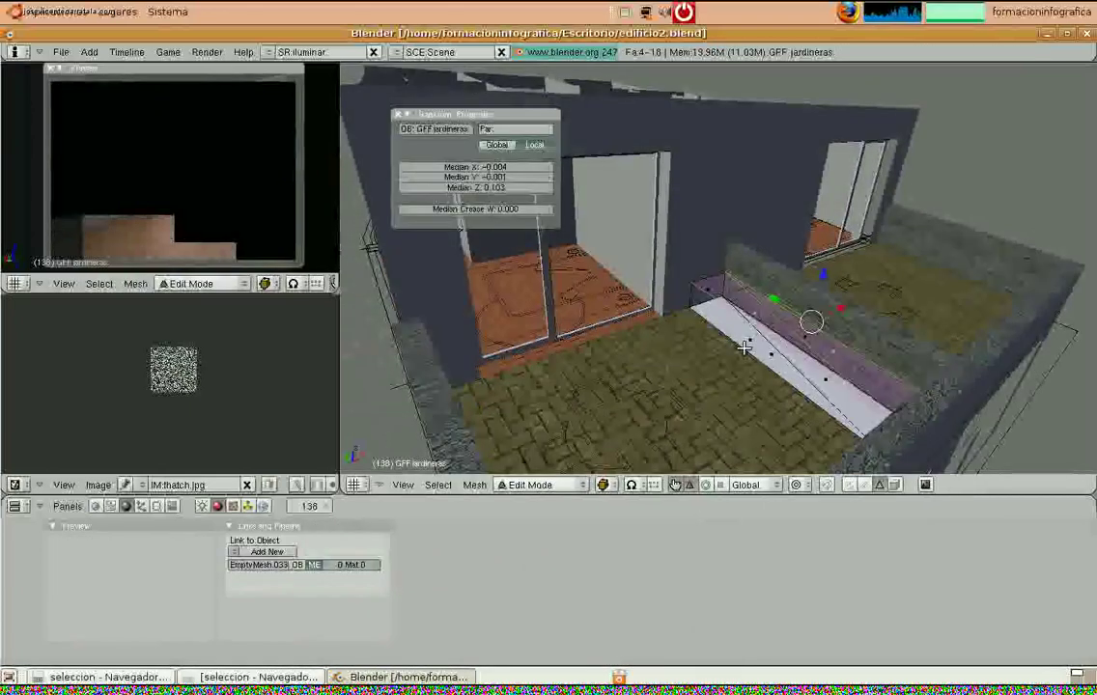
pyautogui.press('a')
pyautogui.press('space')
pyautogui.moveTo(754, 316)
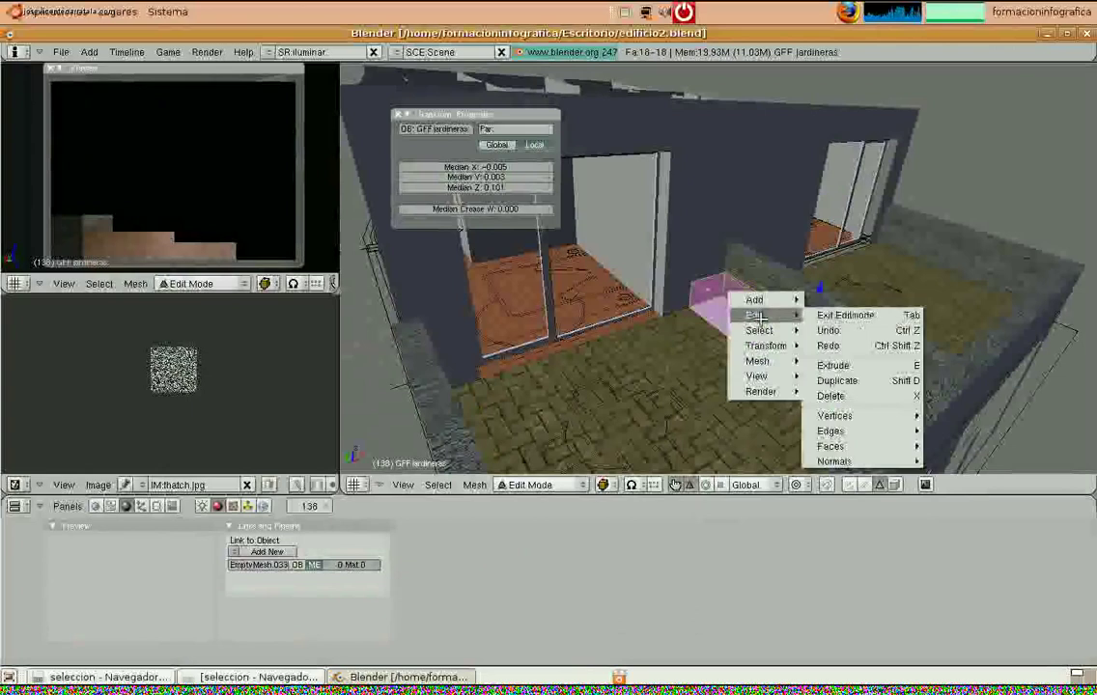
pyautogui.moveTo(838, 461)
pyautogui.click(747, 495)
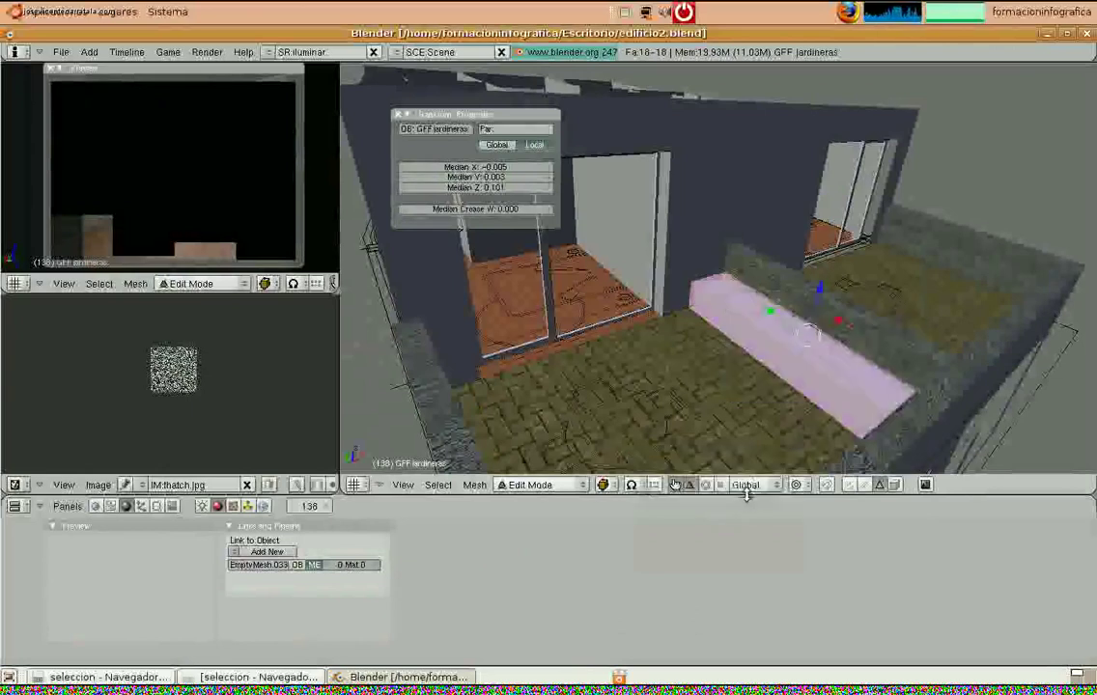
pyautogui.moveTo(838, 335); pyautogui.dragTo(970, 302, button='middle')
pyautogui.press('Tab')
pyautogui.moveTo(693, 301); pyautogui.dragTo(726, 340, button='middle')
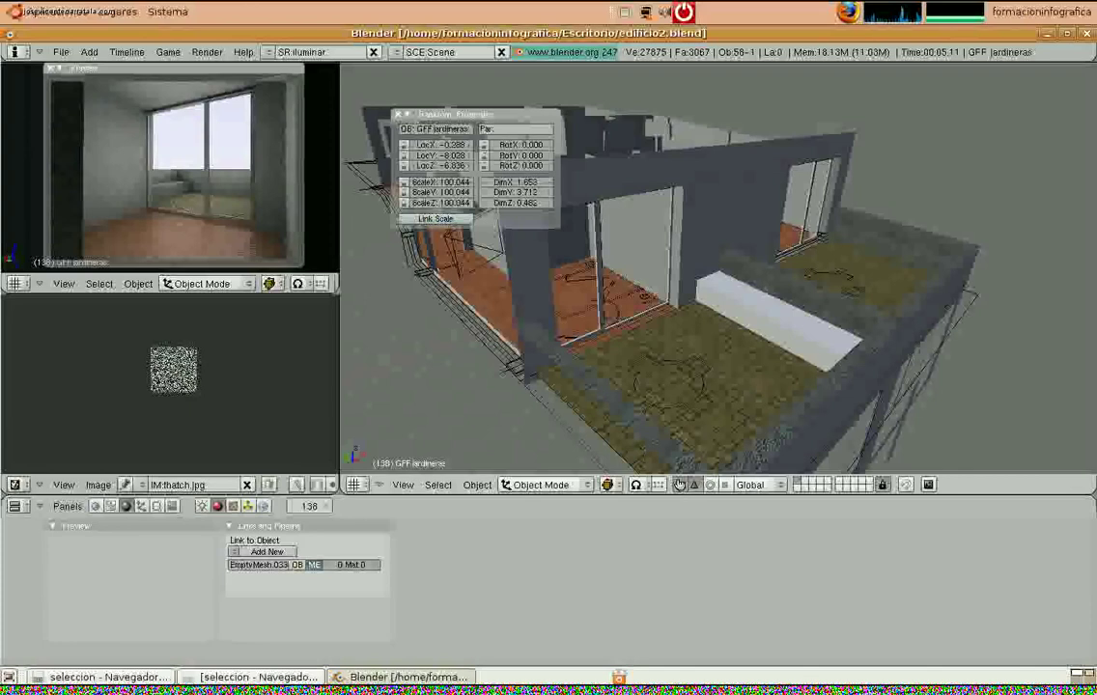
# Show the furniture layer together with the building layer
pyautogui.keyDown('shift'); pyautogui.click(806, 481); pyautogui.keyUp('shift')
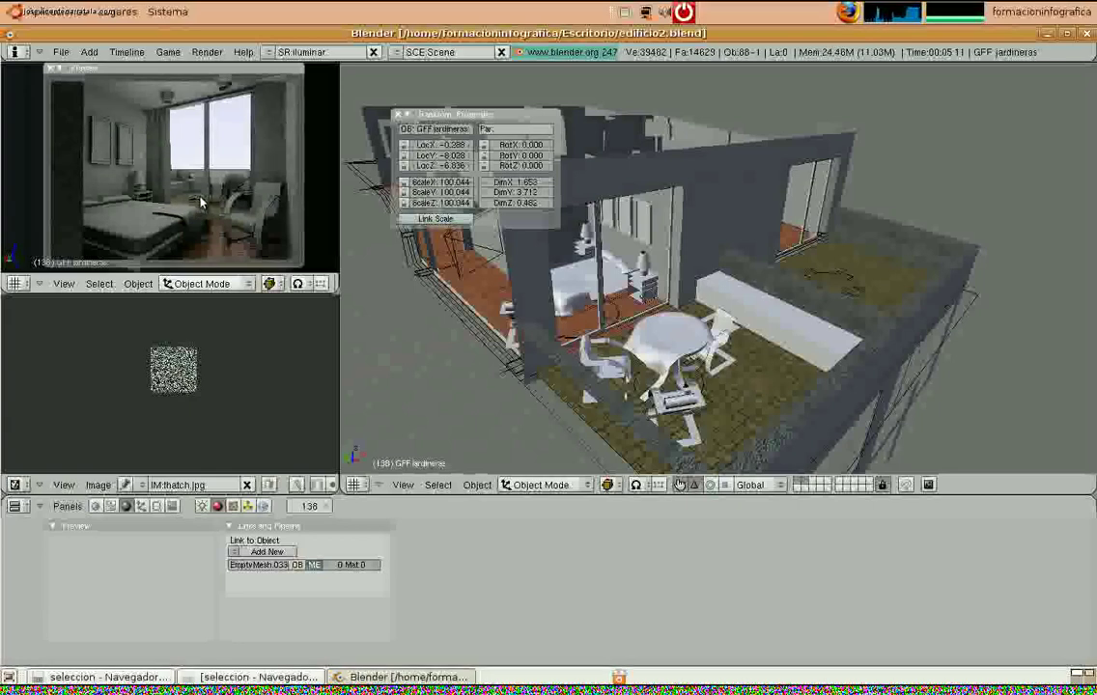
pyautogui.moveTo(738, 326); pyautogui.dragTo(616, 371, button='middle')
pyautogui.scroll(3, 587, 328)
pyautogui.moveTo(587, 328)
pyautogui.mouseDown(button='middle')
pyautogui.moveTo(538, 353)
pyautogui.moveTo(565, 333)
pyautogui.moveTo(515, 333)
pyautogui.moveTo(582, 345)
pyautogui.mouseUp(button='middle')
# Give the bed a new material named cama and set its Spec shader value to 0
pyautogui.rightClick(561, 342)
pyautogui.scroll(1, 536, 319)
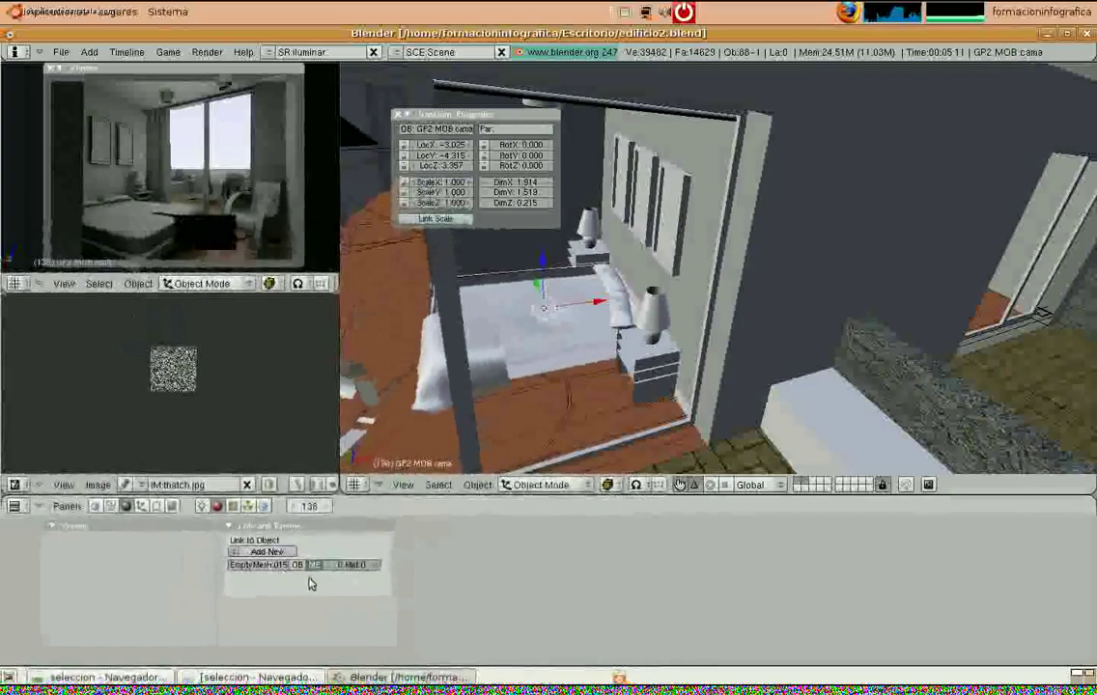
pyautogui.click(266, 551)
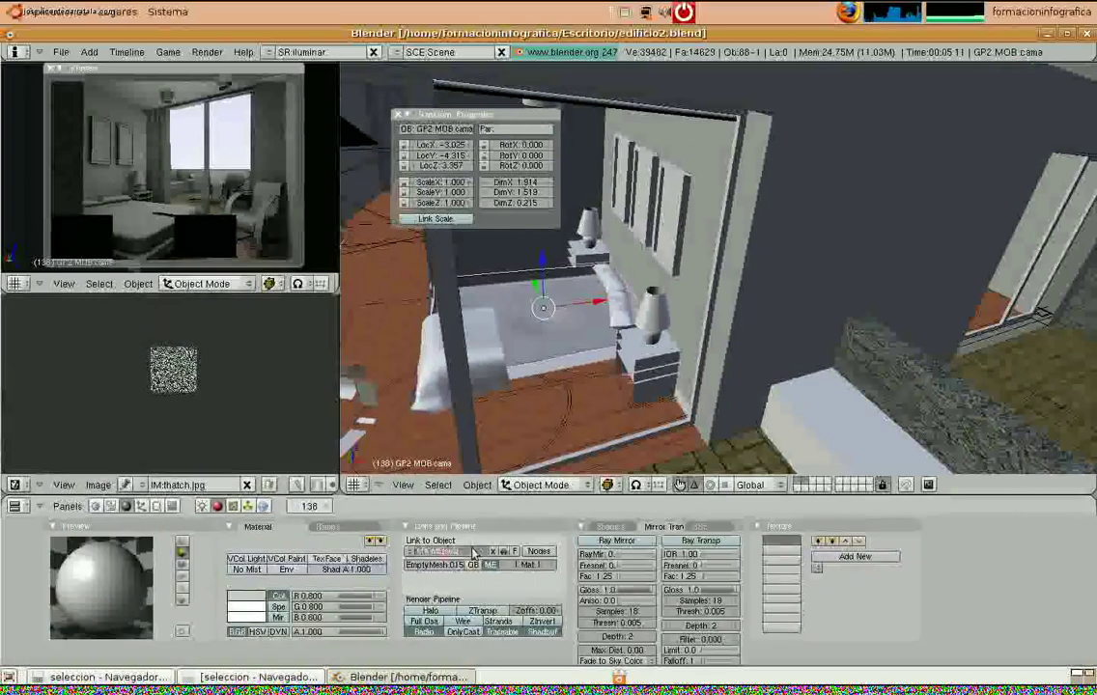
pyautogui.write('cama')
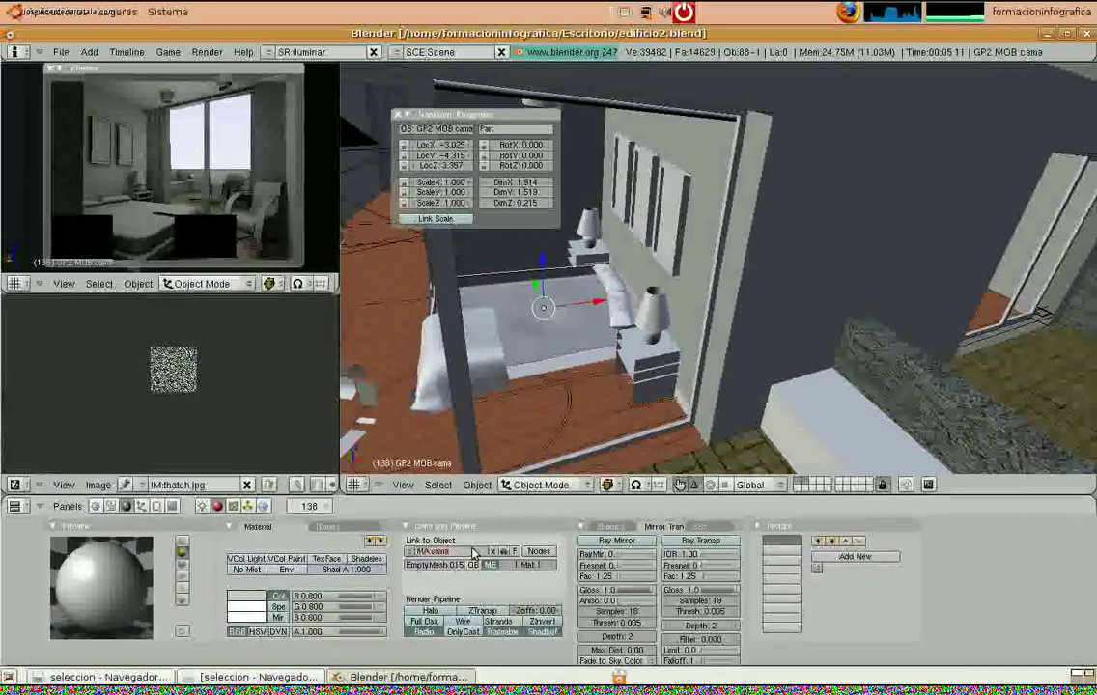
pyautogui.press('Return')
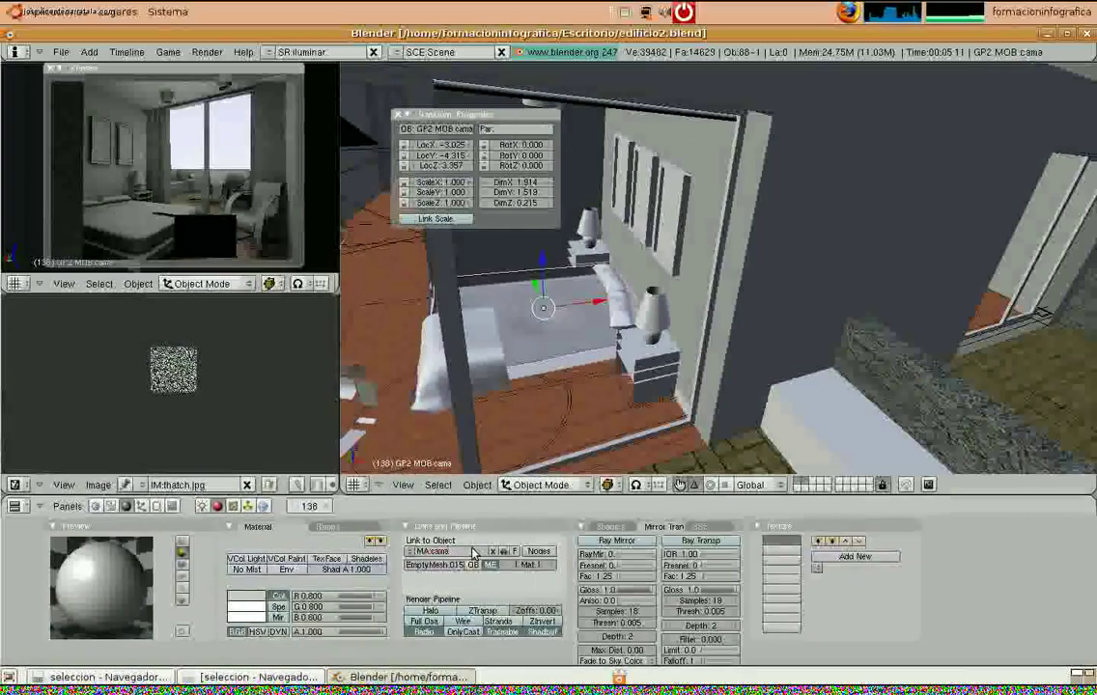
pyautogui.click(610, 526)
pyautogui.moveTo(674, 580); pyautogui.dragTo(26, 599)
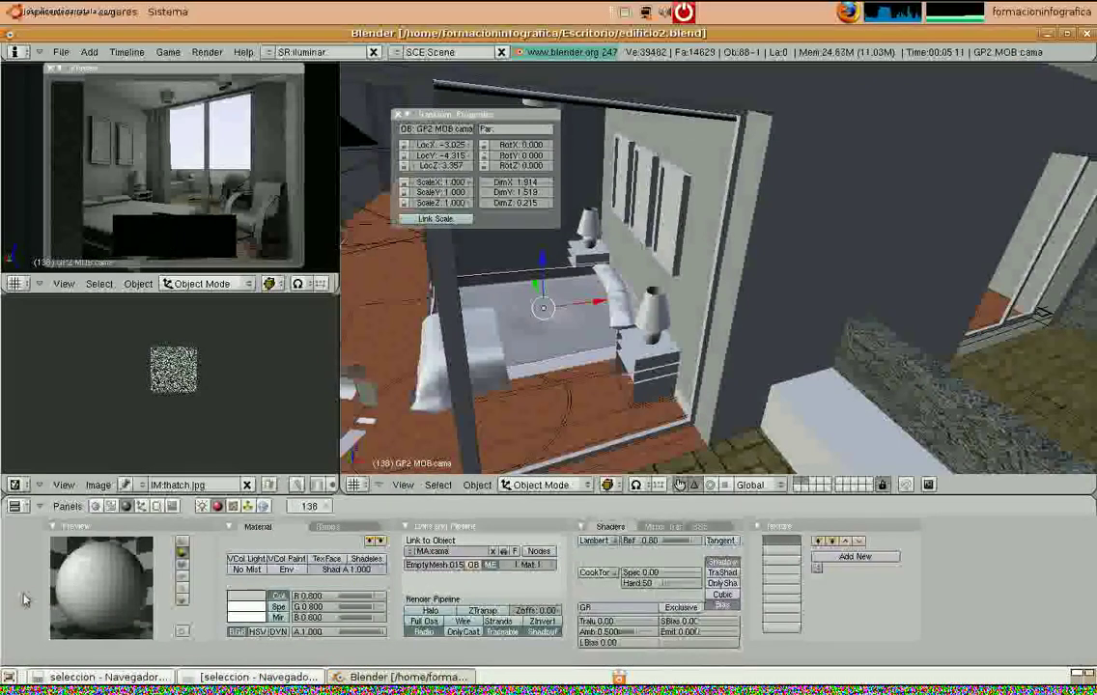
pyautogui.click(661, 529)
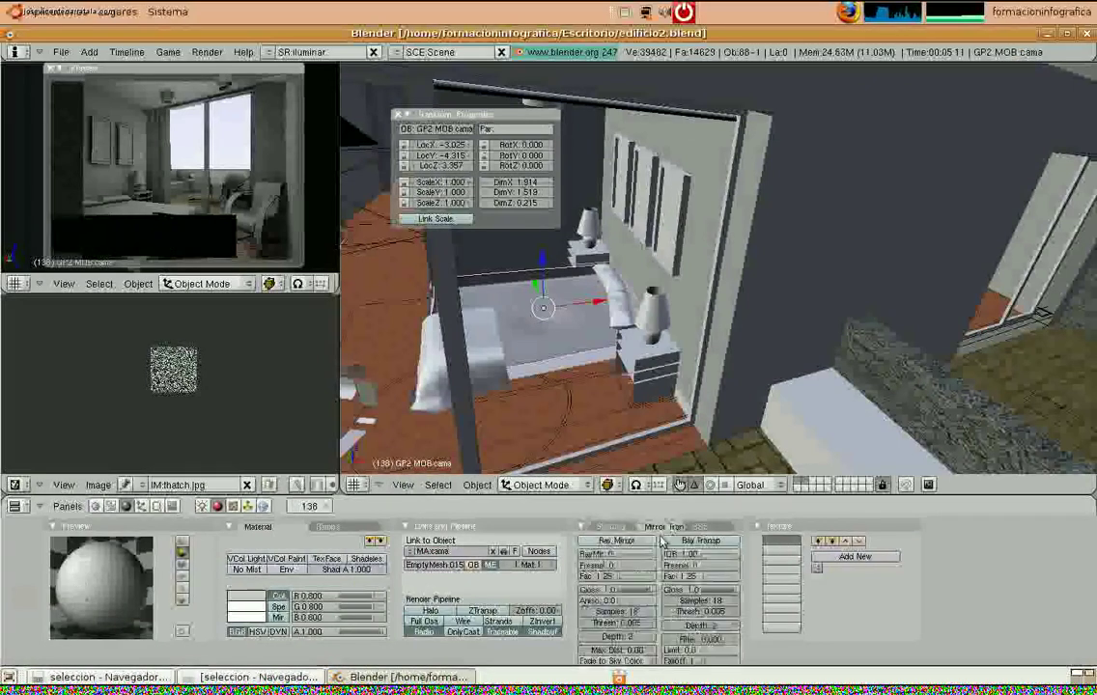
# Add a new texture of type Image to the bed's material
pyautogui.click(854, 556)
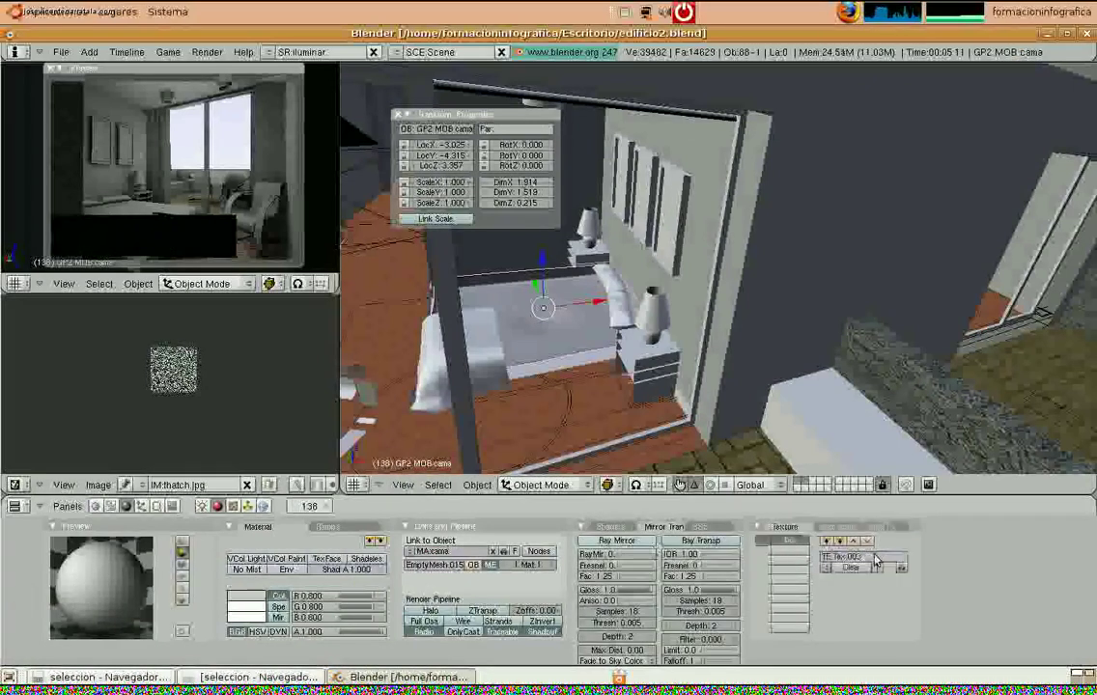
pyautogui.click(232, 506)
pyautogui.click(342, 564)
pyautogui.click(348, 549)
# Look up the fabric texture in the file manager and load shirtorange.jpg from texture_cd/seleccion into the bed's texture
pyautogui.click(256, 677)
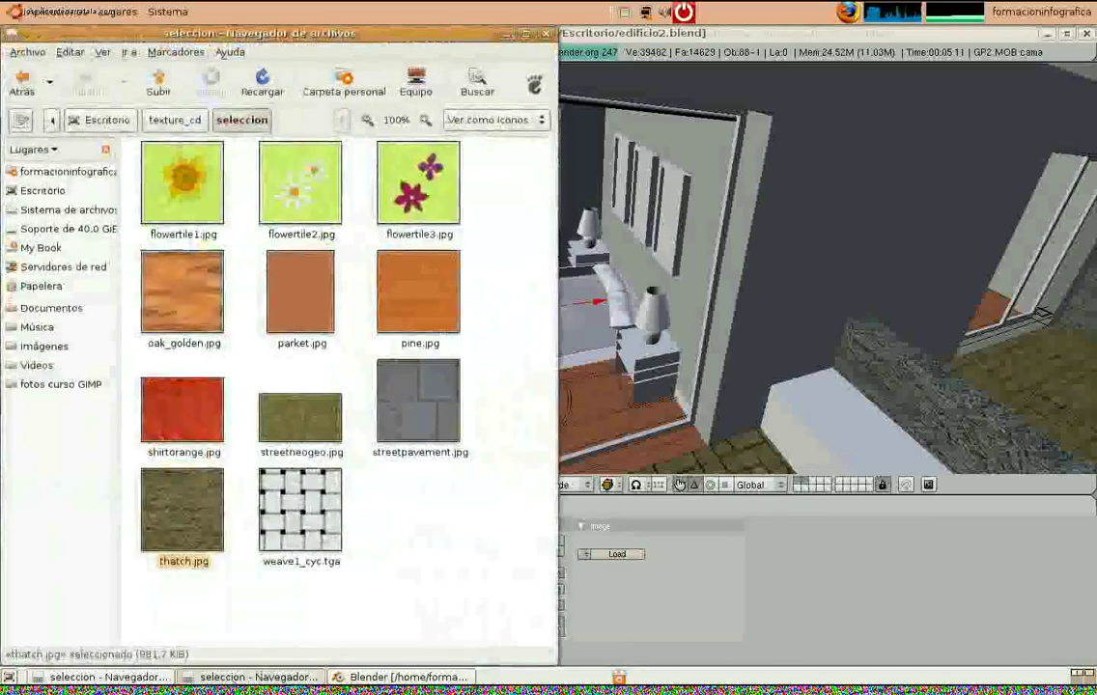
pyautogui.click(166, 448)
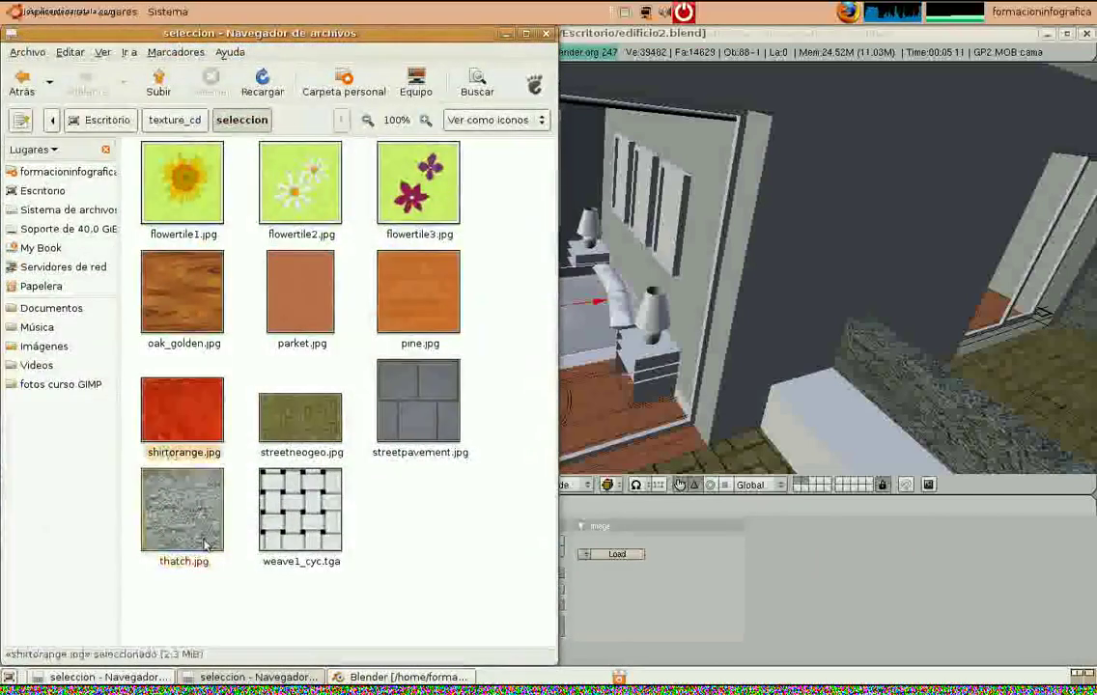
pyautogui.click(506, 34)
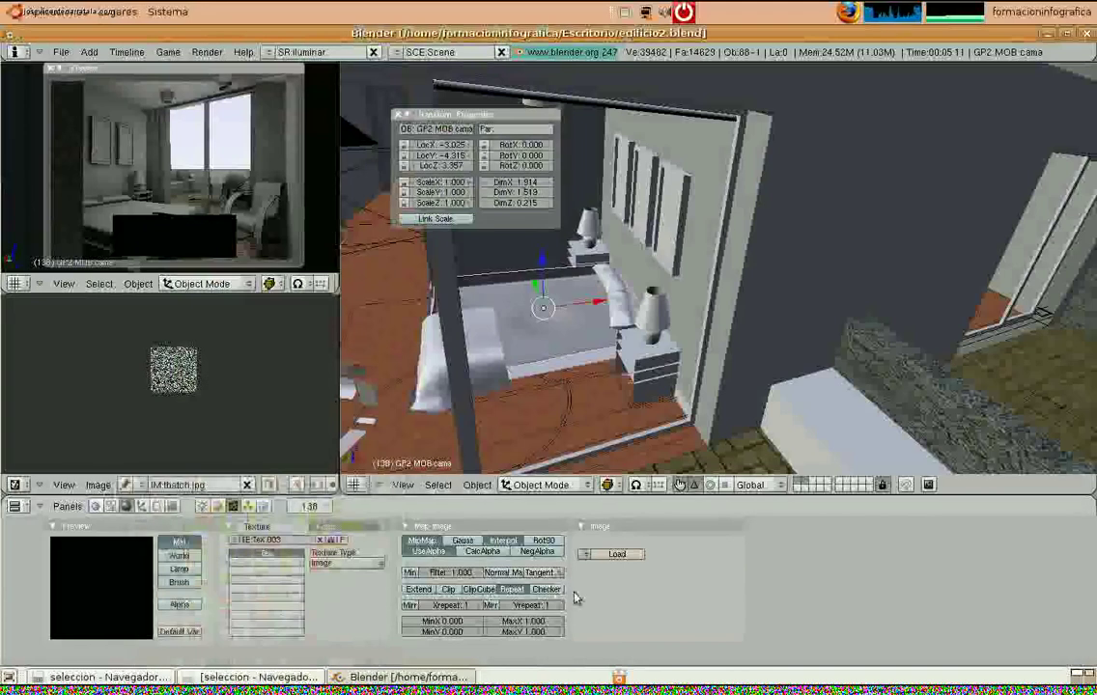
pyautogui.click(617, 554)
pyautogui.click(418, 172)
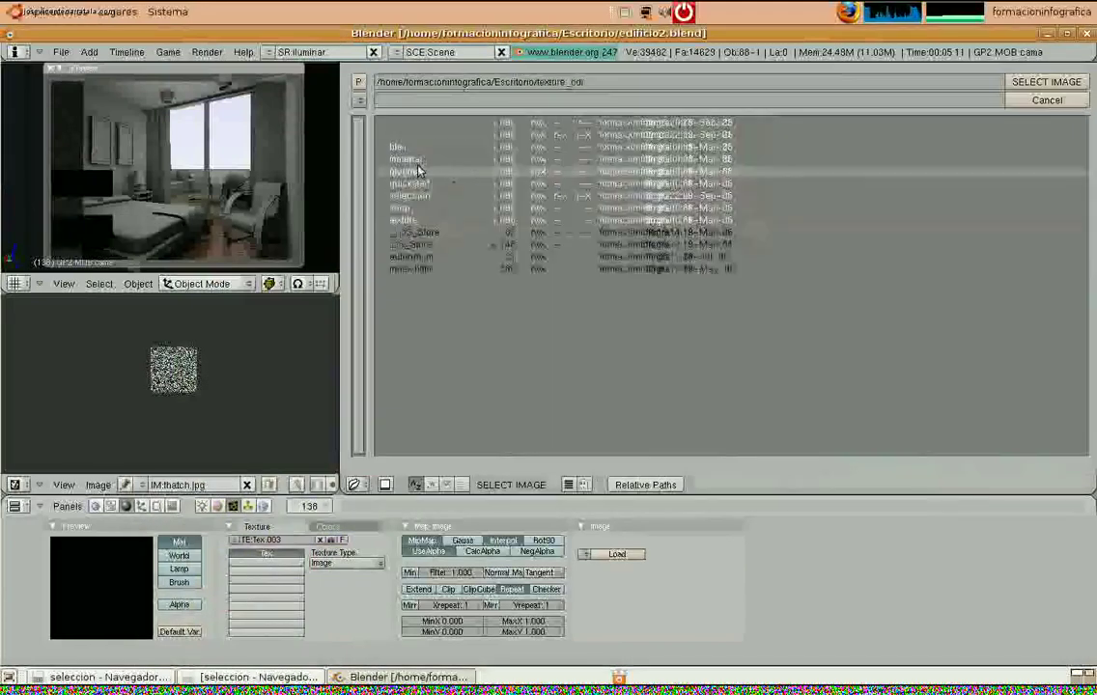
pyautogui.click(416, 169)
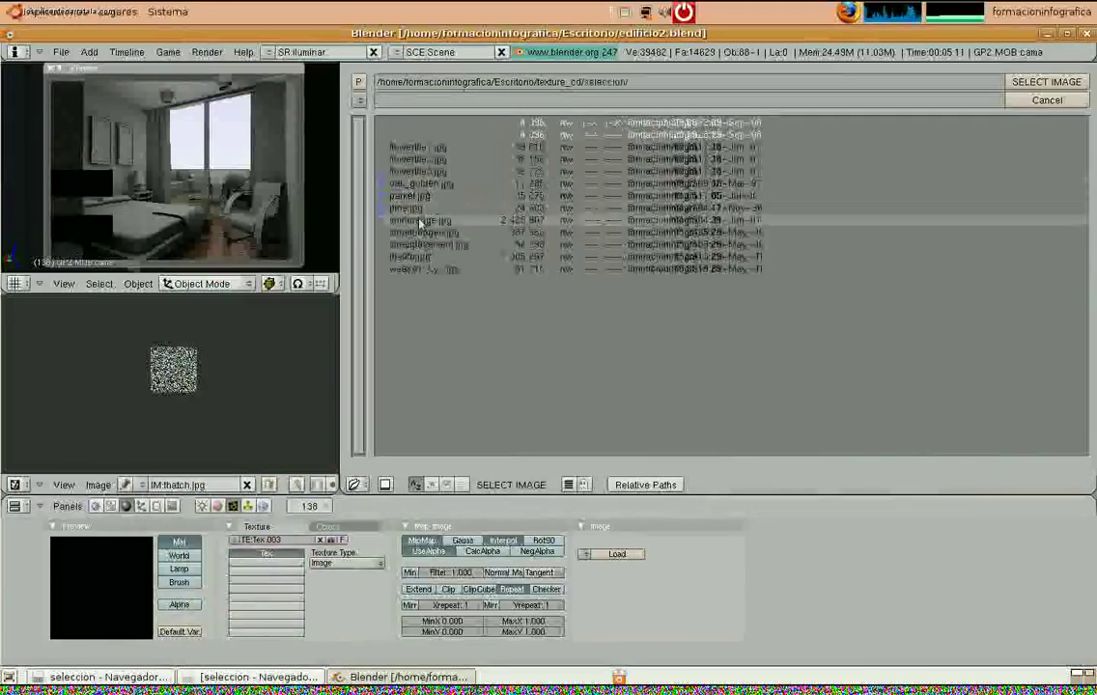
pyautogui.click(421, 220)
pyautogui.click(1047, 81)
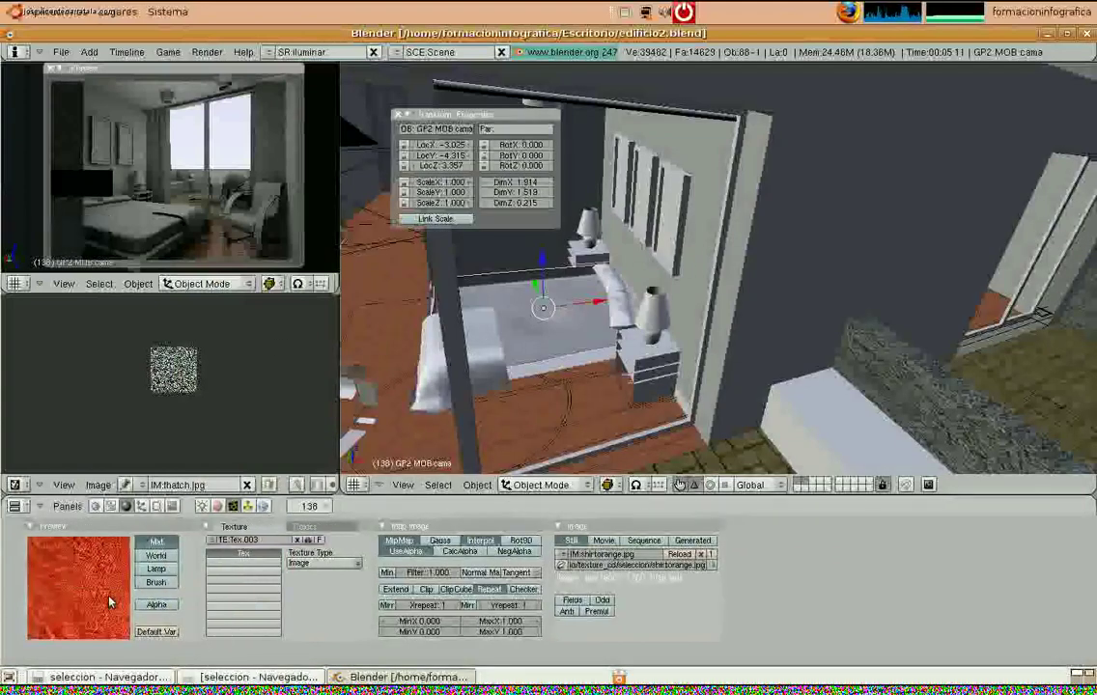
# Set the bedspread material's texture mapping coordinates to UV
pyautogui.click(218, 506)
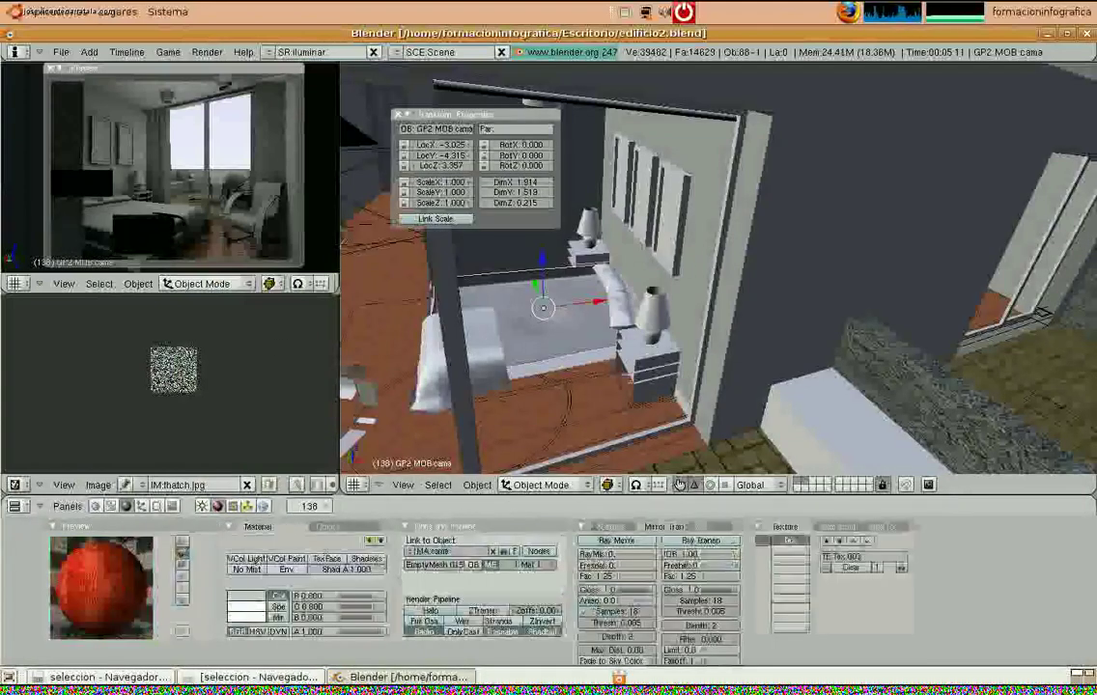
pyautogui.click(837, 526)
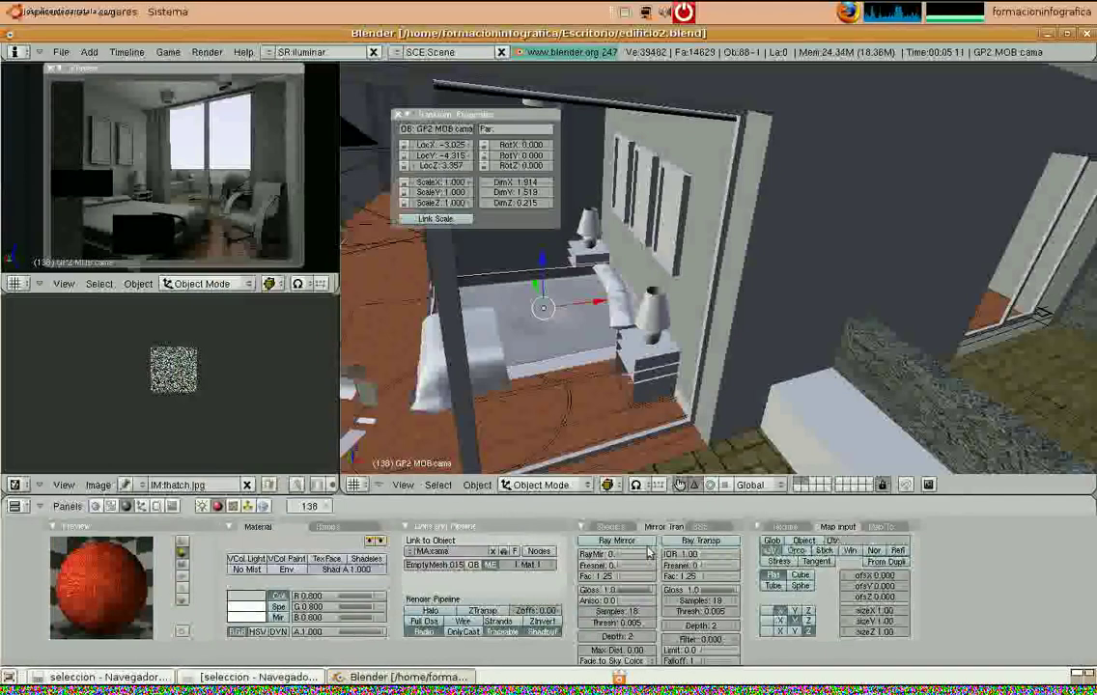
# Flip the normals of all faces of the bedspread mesh
pyautogui.moveTo(656, 333); pyautogui.dragTo(666, 402, button='middle')
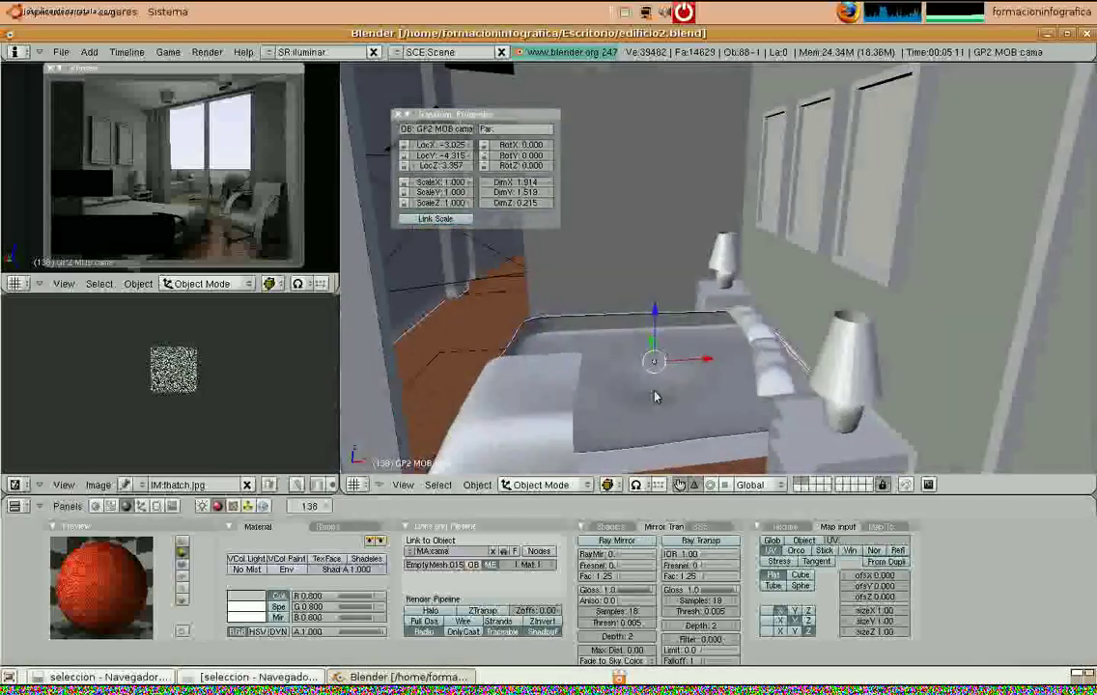
pyautogui.press('Tab')
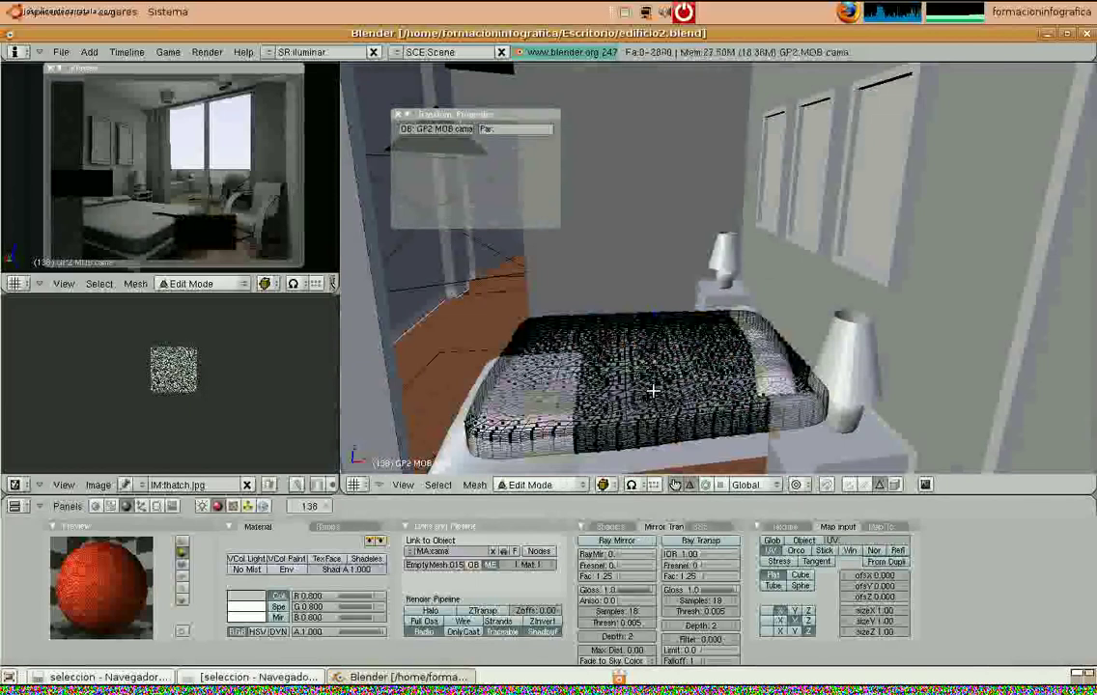
pyautogui.press('a')
pyautogui.press('space')
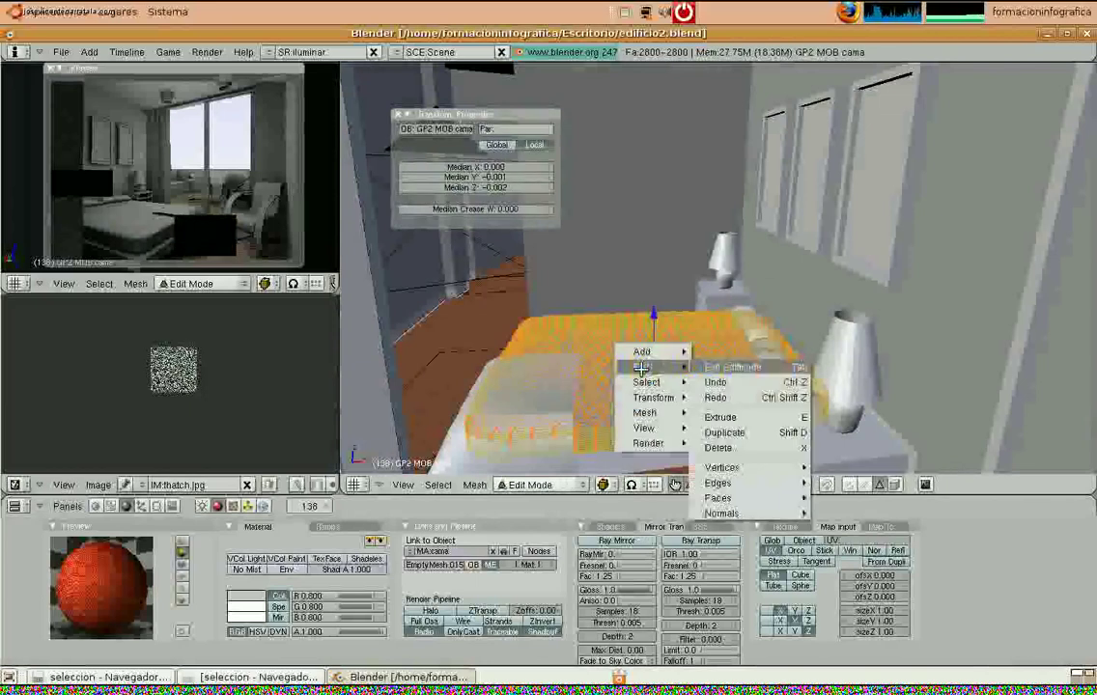
pyautogui.moveTo(765, 514)
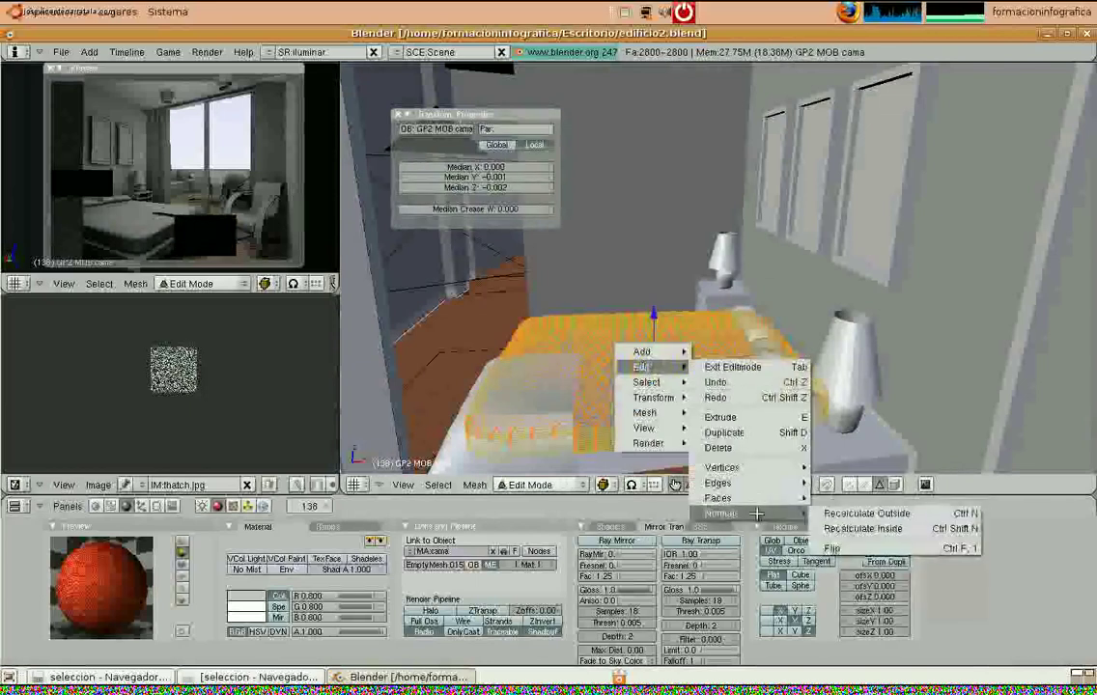
pyautogui.click(858, 546)
pyautogui.press('Tab')
pyautogui.moveTo(705, 447); pyautogui.dragTo(647, 404, button='middle')
# Unwrap the entire bedspread mesh with a Cube Projection UV calculation
pyautogui.press('Tab')
pyautogui.moveTo(580, 403); pyautogui.dragTo(650, 395, button='middle')
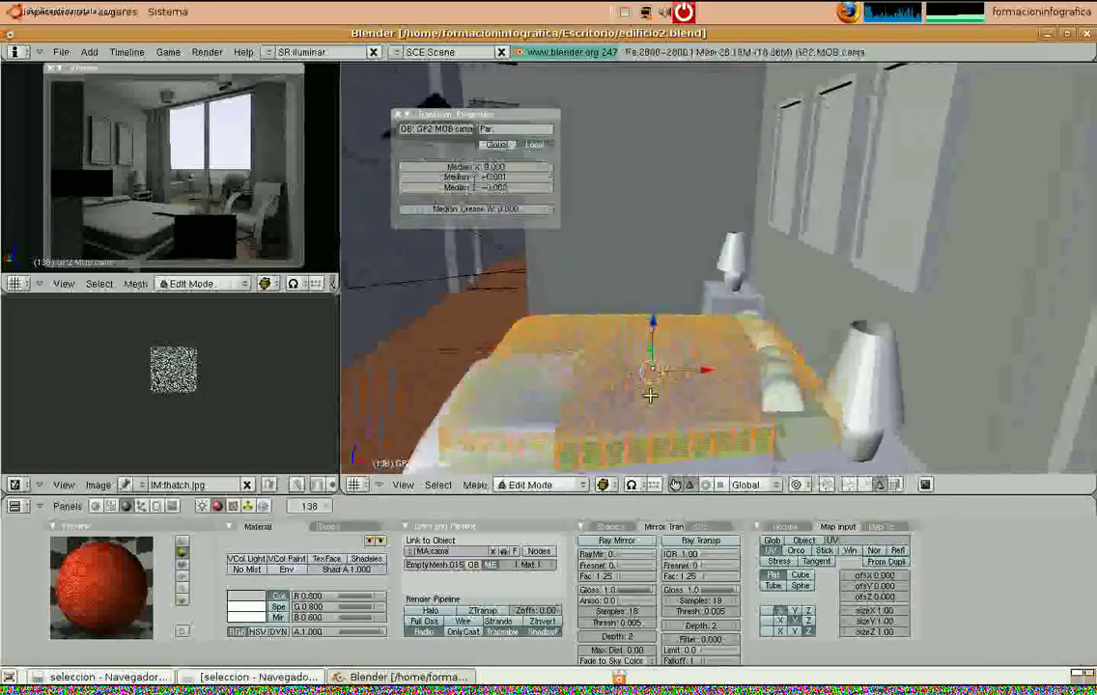
pyautogui.press('u')
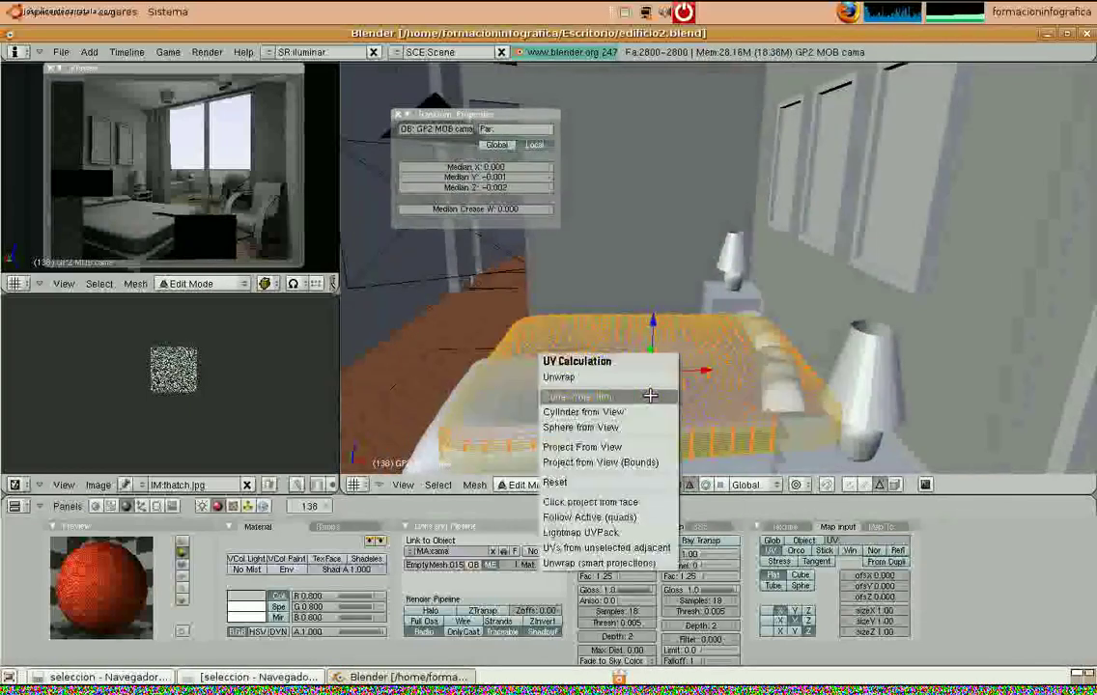
pyautogui.click(649, 396)
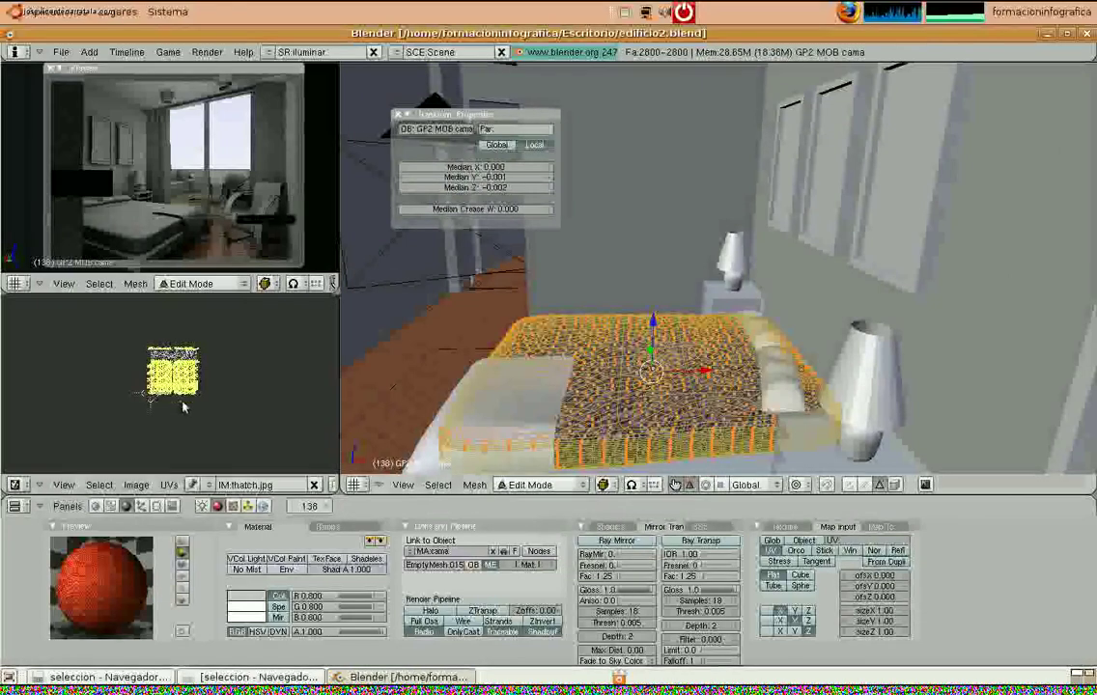
# Assign the image shirtorange.jpg to the bedspread's UV faces and return to Object Mode
pyautogui.scroll(4, 186, 403)
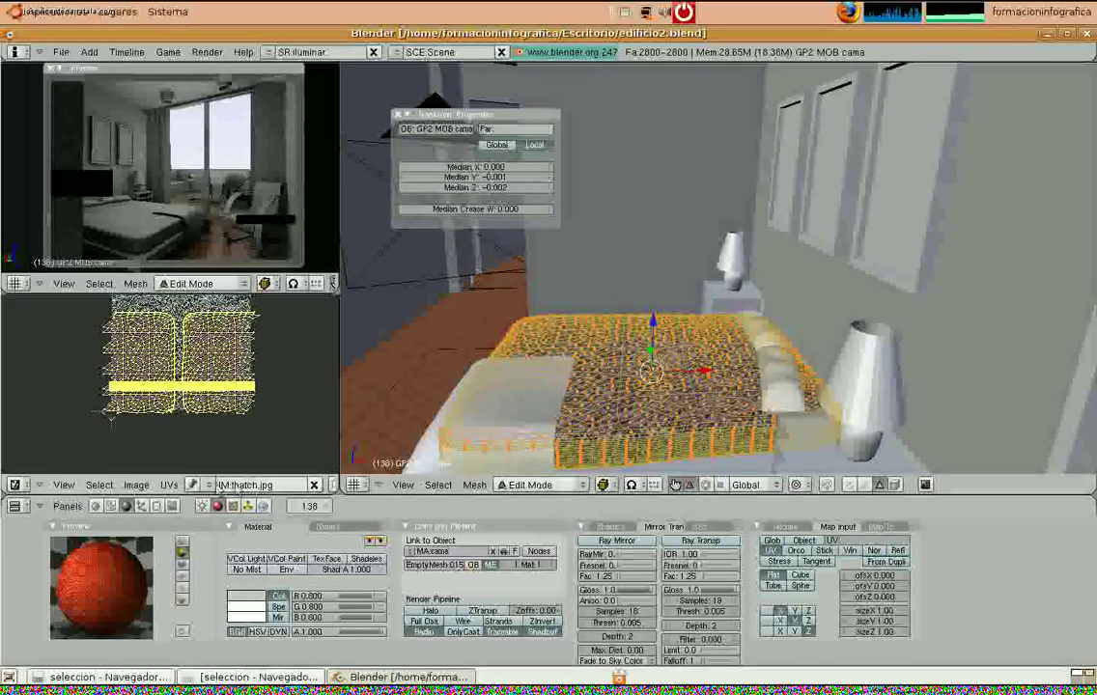
pyautogui.click(220, 485)
pyautogui.click(229, 468)
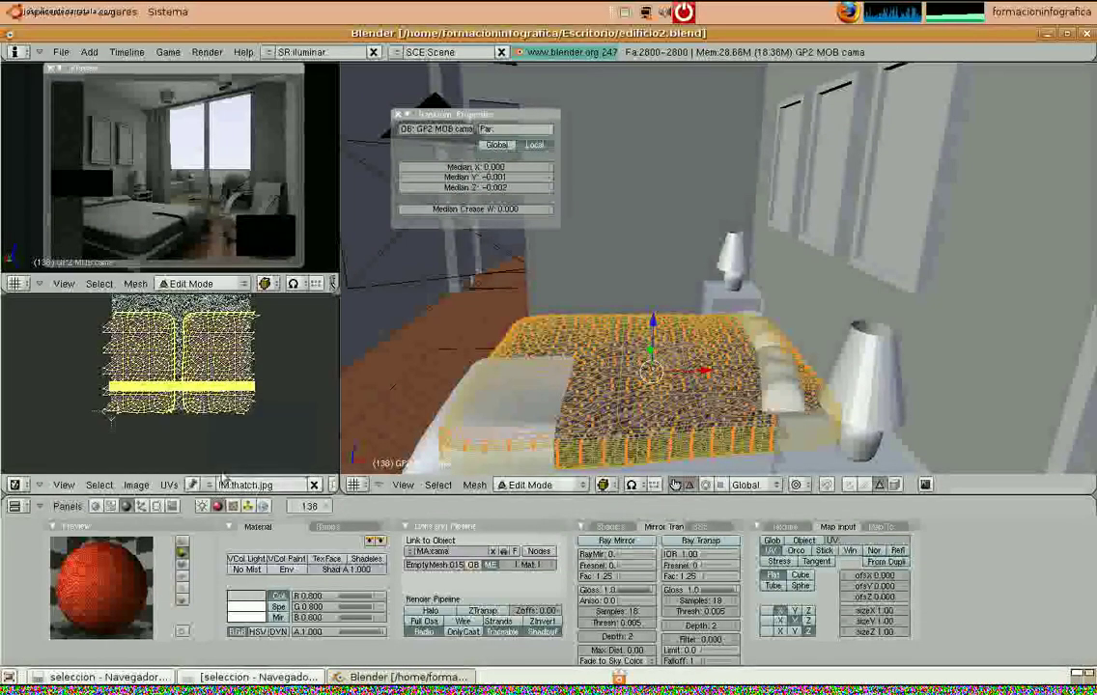
pyautogui.click(204, 486)
pyautogui.click(217, 443)
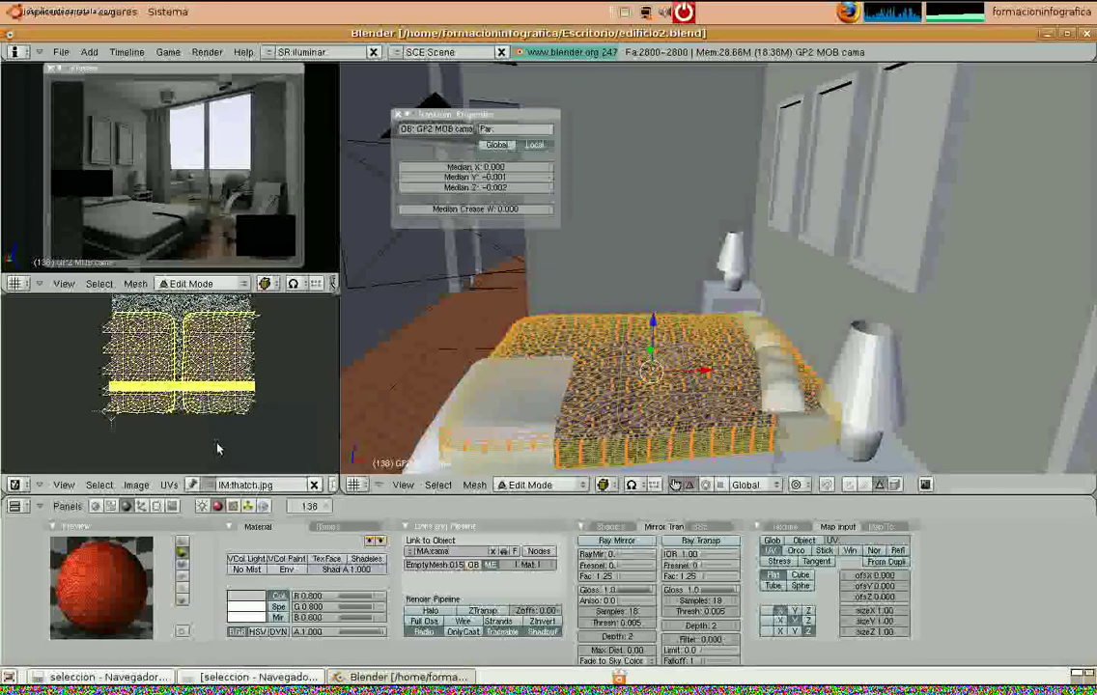
pyautogui.press('Tab')
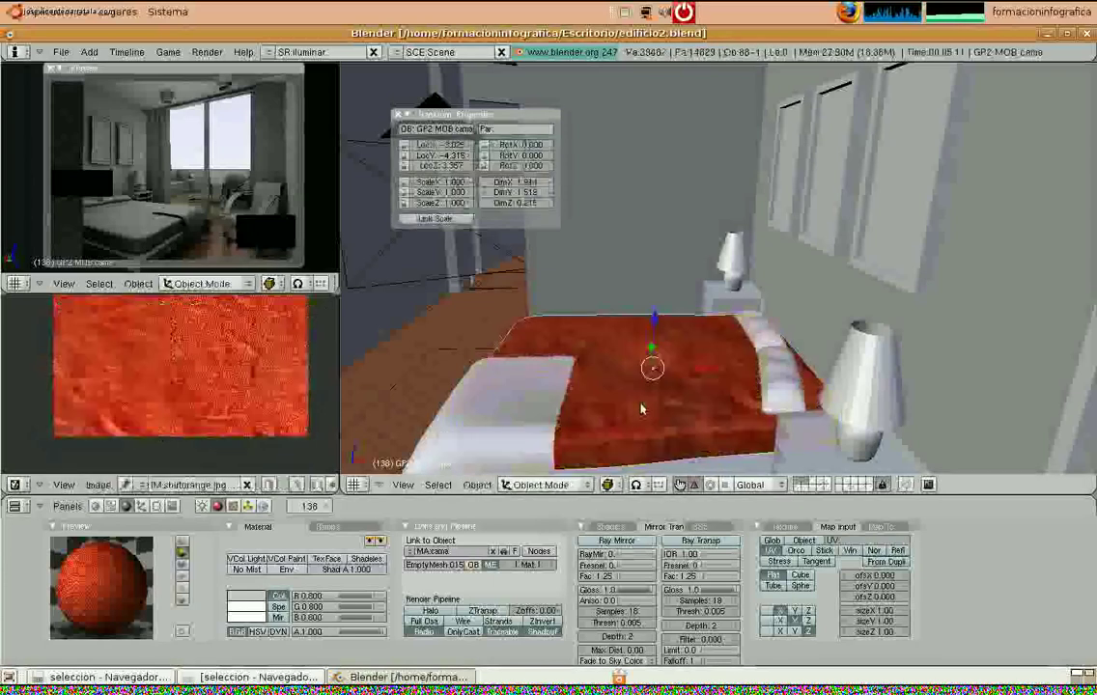
# Reposition the bedspread's UV layout over the orange fabric image and return to Object Mode
pyautogui.moveTo(619, 415); pyautogui.dragTo(639, 379, button='middle')
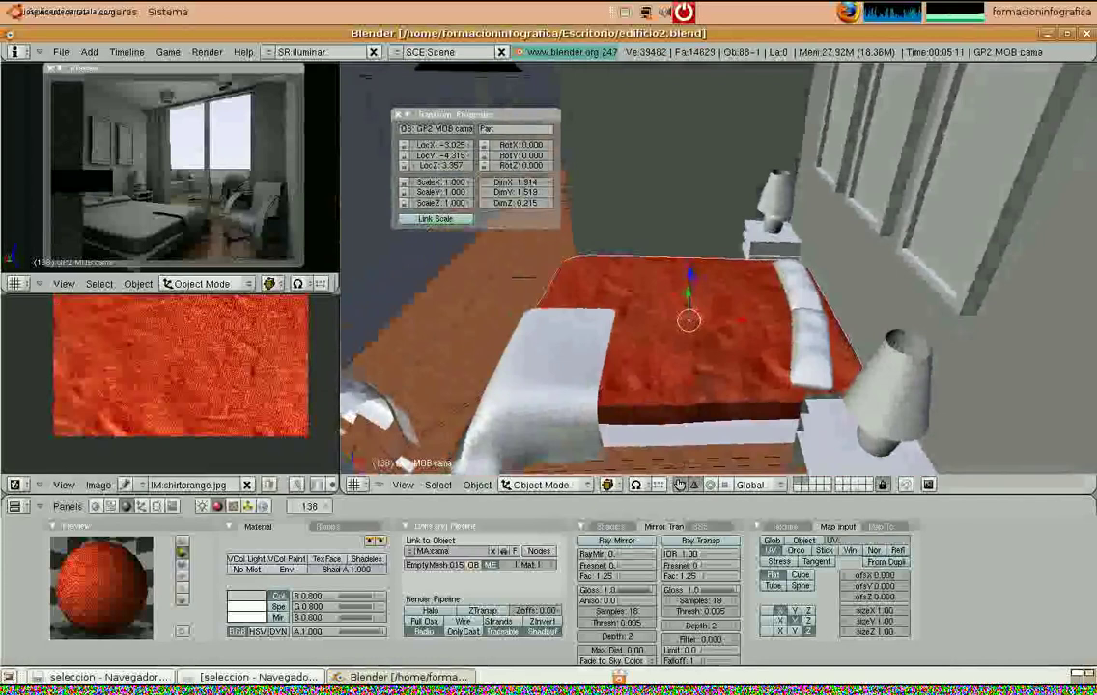
pyautogui.press('Tab')
pyautogui.scroll(-2, 227, 384)
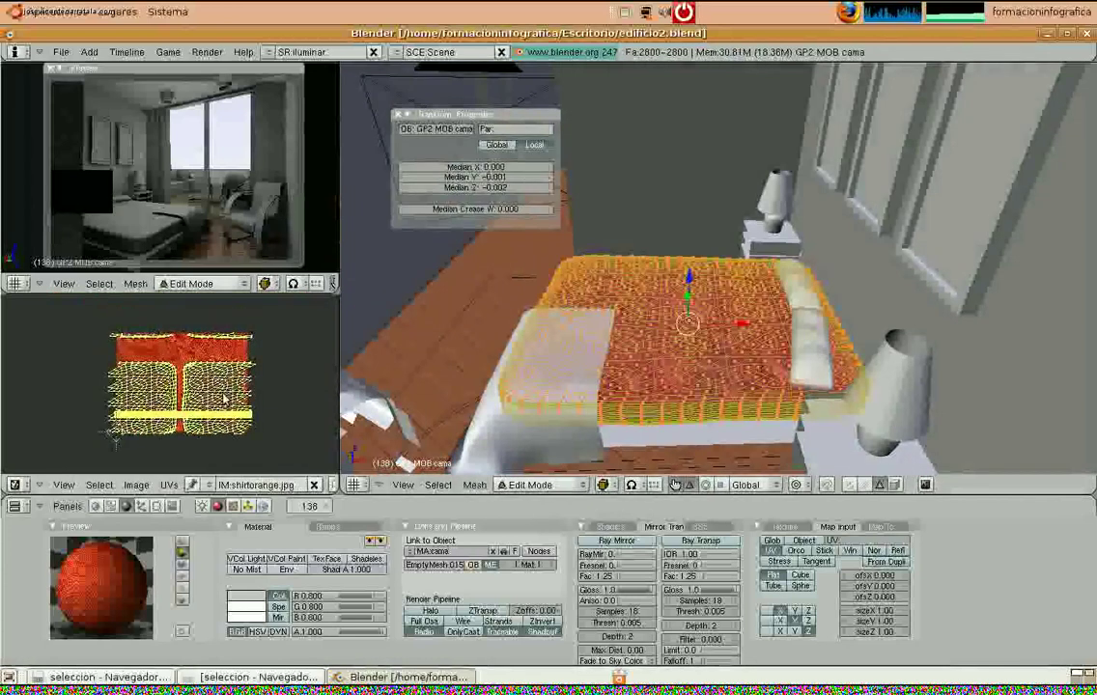
pyautogui.press('g')
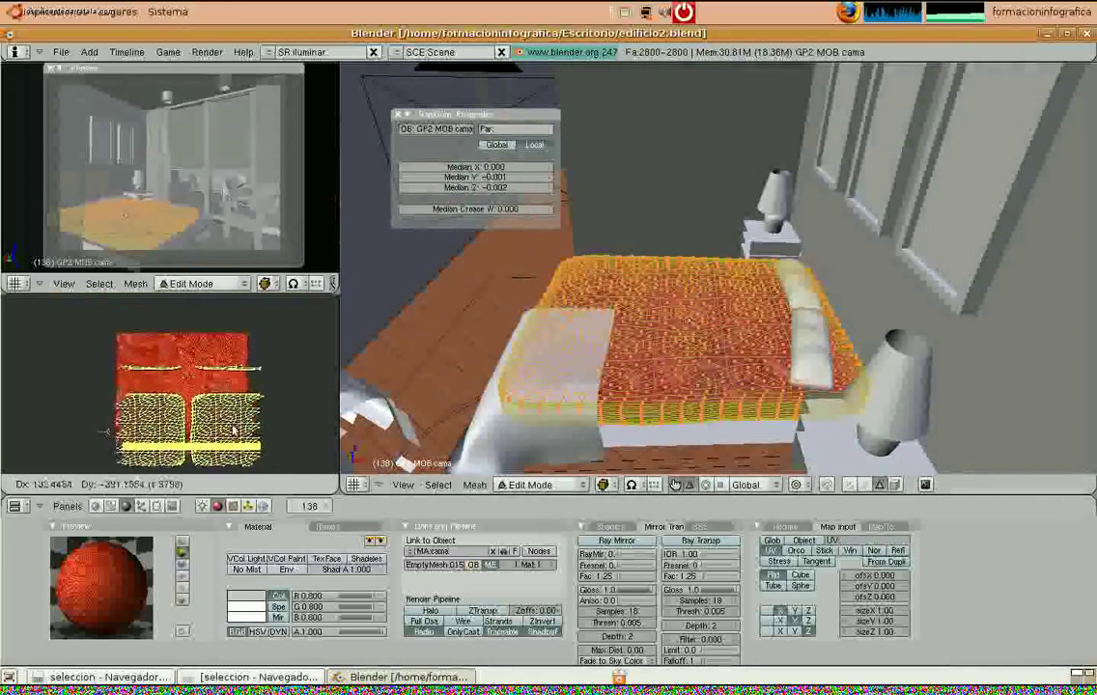
pyautogui.click(225, 463)
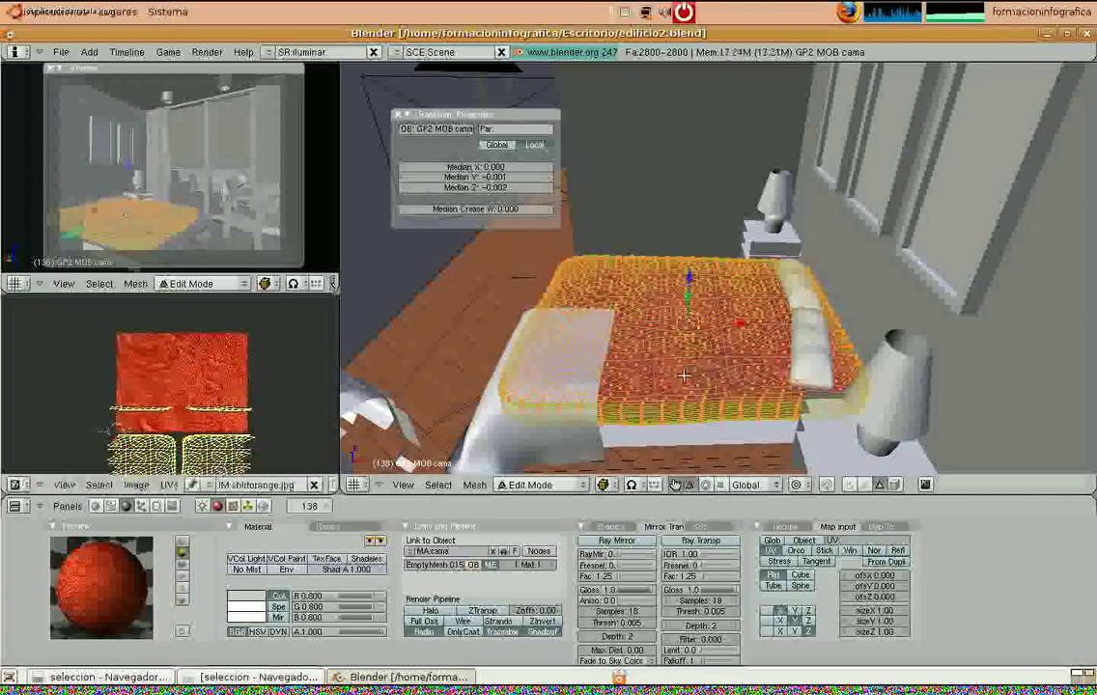
pyautogui.press('g')
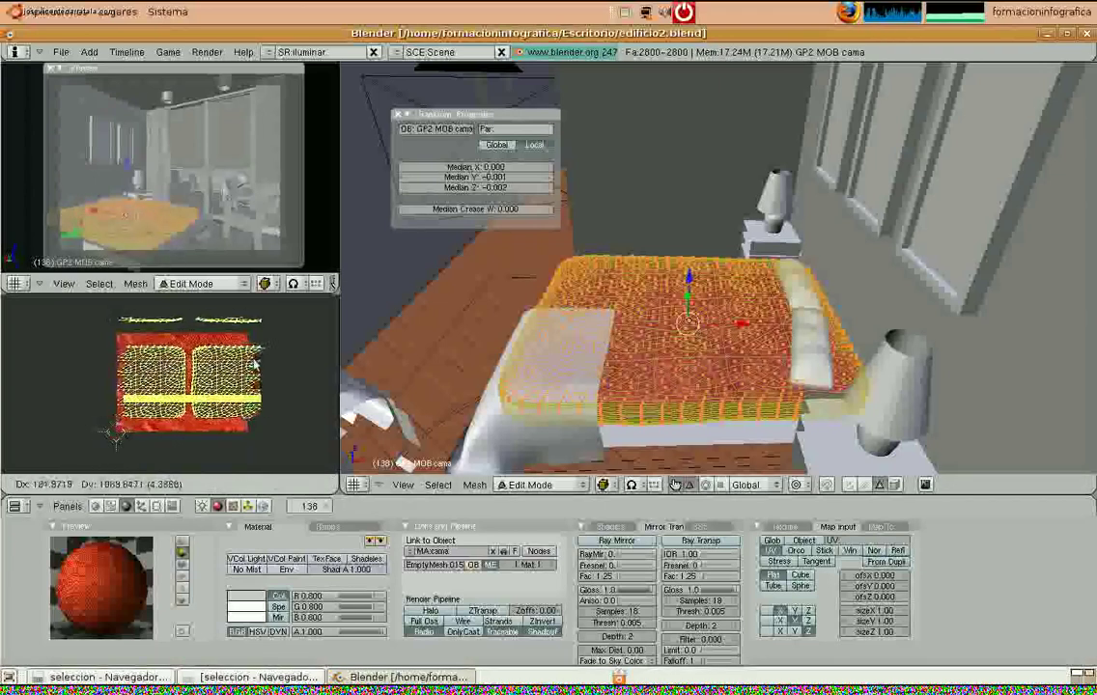
pyautogui.click(248, 363)
pyautogui.press('Tab')
# Give the bed base under the bedspread a new material with a near-black colour, R 0.129, G 0.108, B 0.108
pyautogui.moveTo(733, 365); pyautogui.dragTo(753, 305, button='middle')
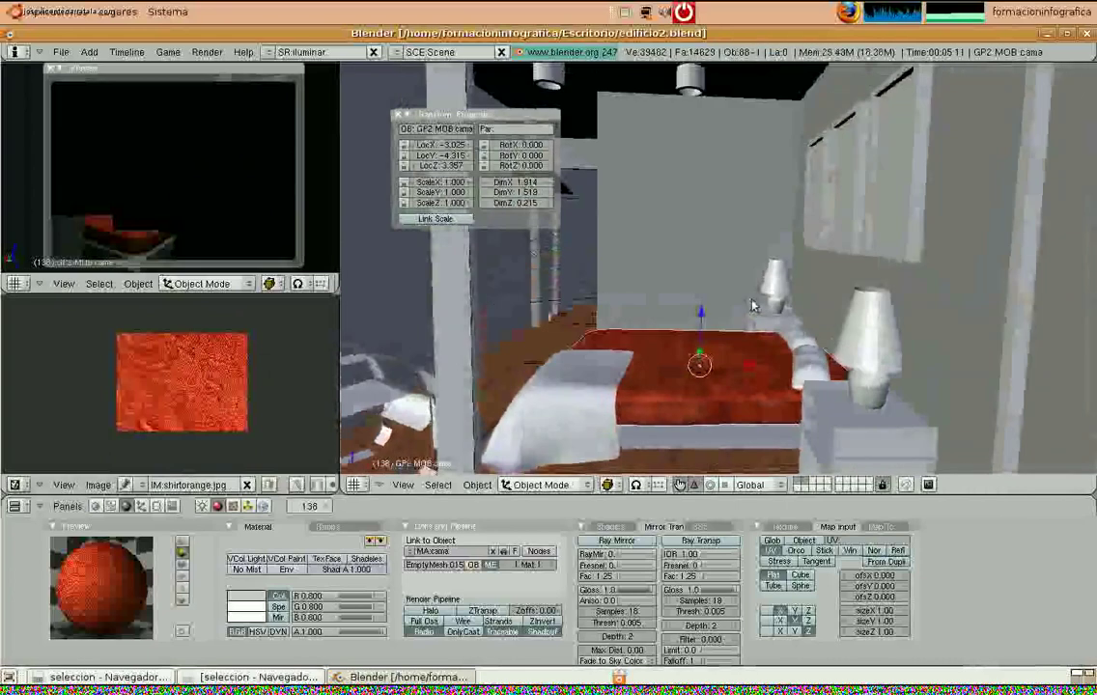
pyautogui.rightClick(715, 455)
pyautogui.rightClick(717, 448)
pyautogui.click(279, 554)
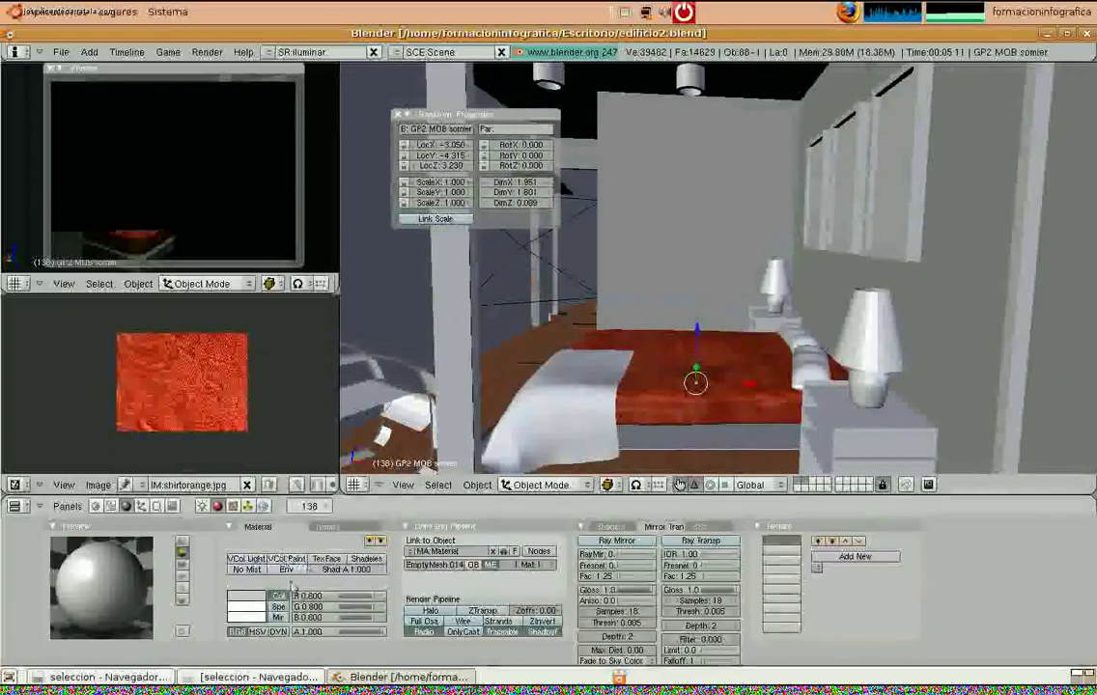
pyautogui.click(239, 603)
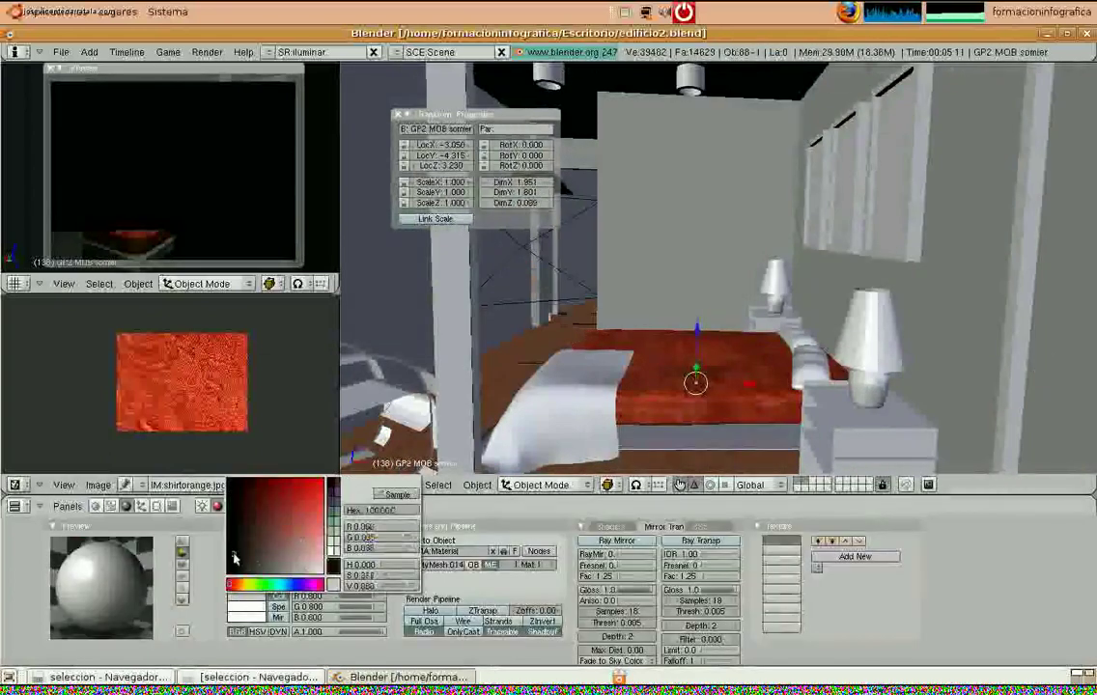
pyautogui.click(245, 560)
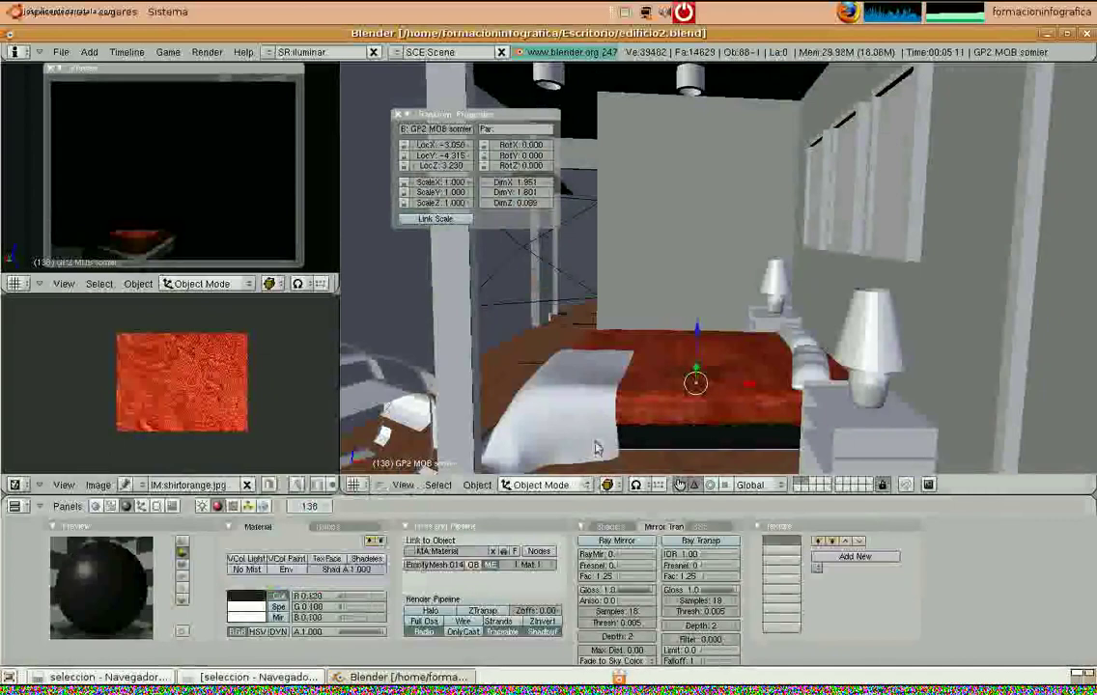
# Enable Ray Mirror on the bed base's material, with gloss 0.3 and 4 samples
pyautogui.click(635, 543)
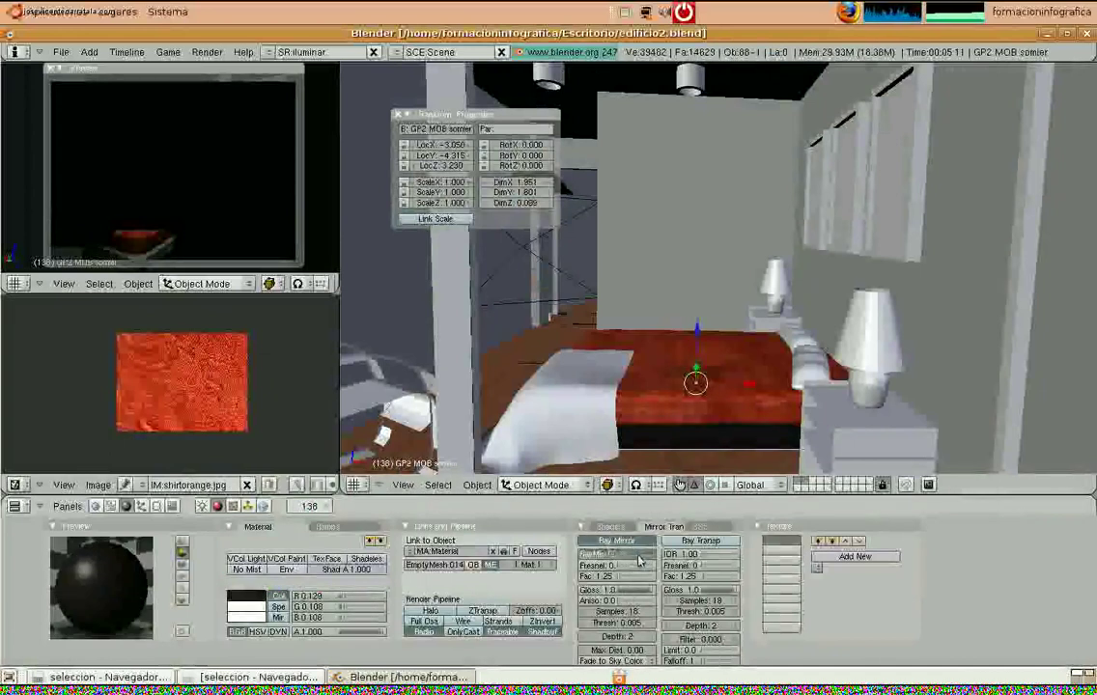
pyautogui.moveTo(638, 558); pyautogui.dragTo(631, 594)
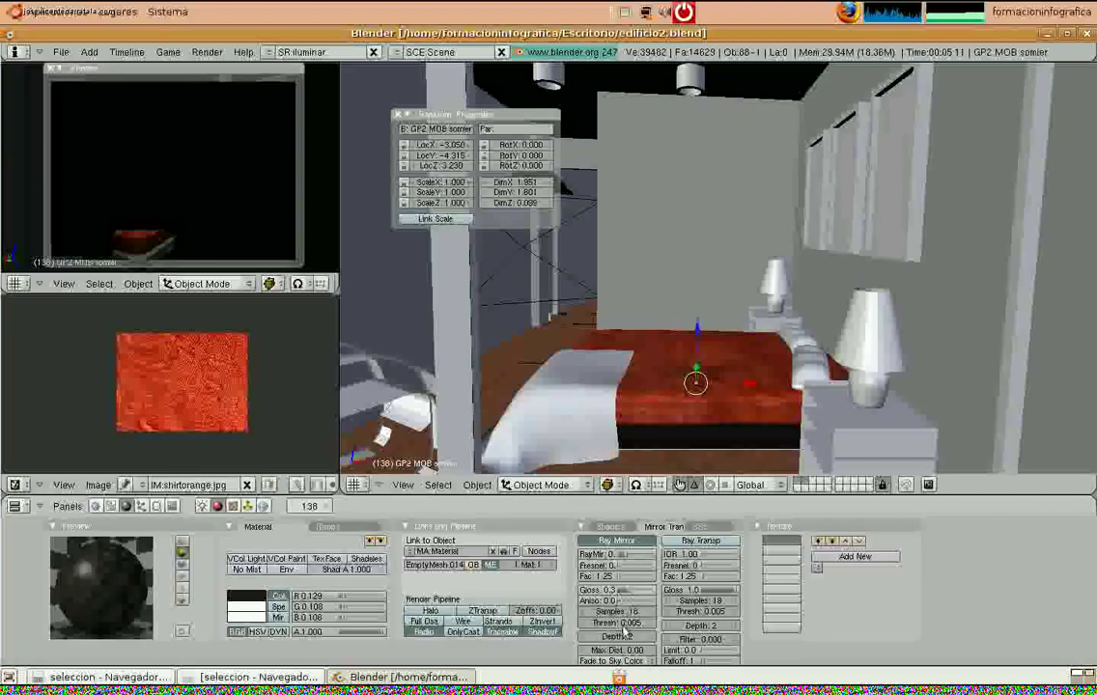
pyautogui.keyDown('shift'); pyautogui.click(624, 613); pyautogui.keyUp('shift')
pyautogui.write('4')
pyautogui.press('Return')
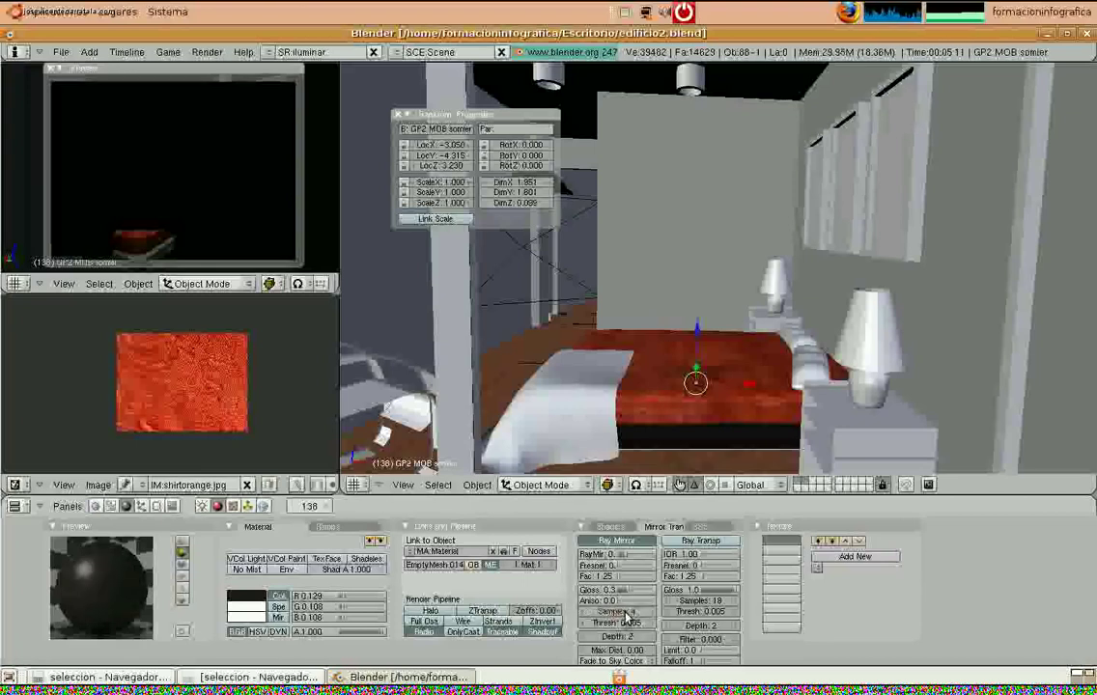
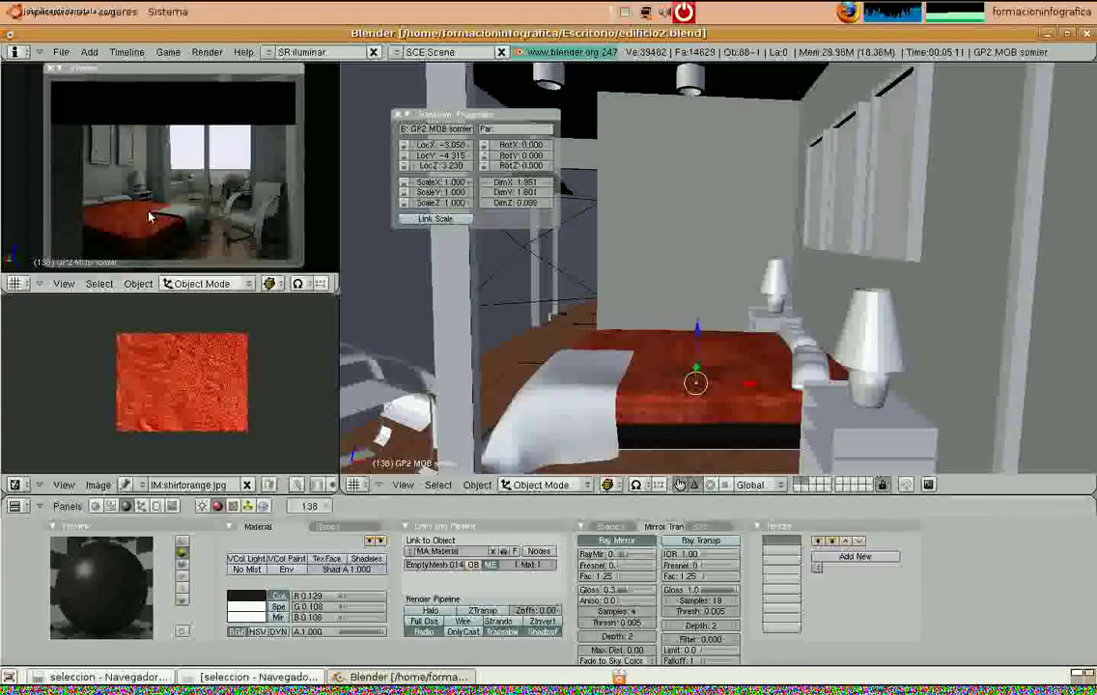
# Make the bedspread's texture also affect the normals, with a Nor value of about 1.56
pyautogui.rightClick(678, 351)
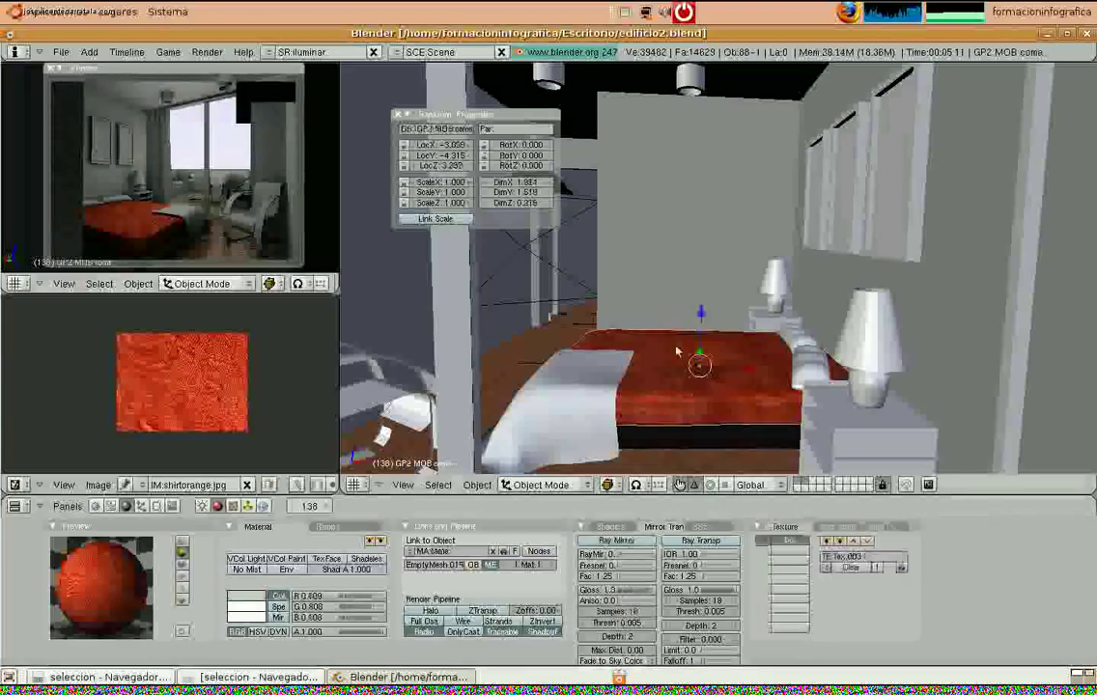
pyautogui.click(837, 526)
pyautogui.click(884, 527)
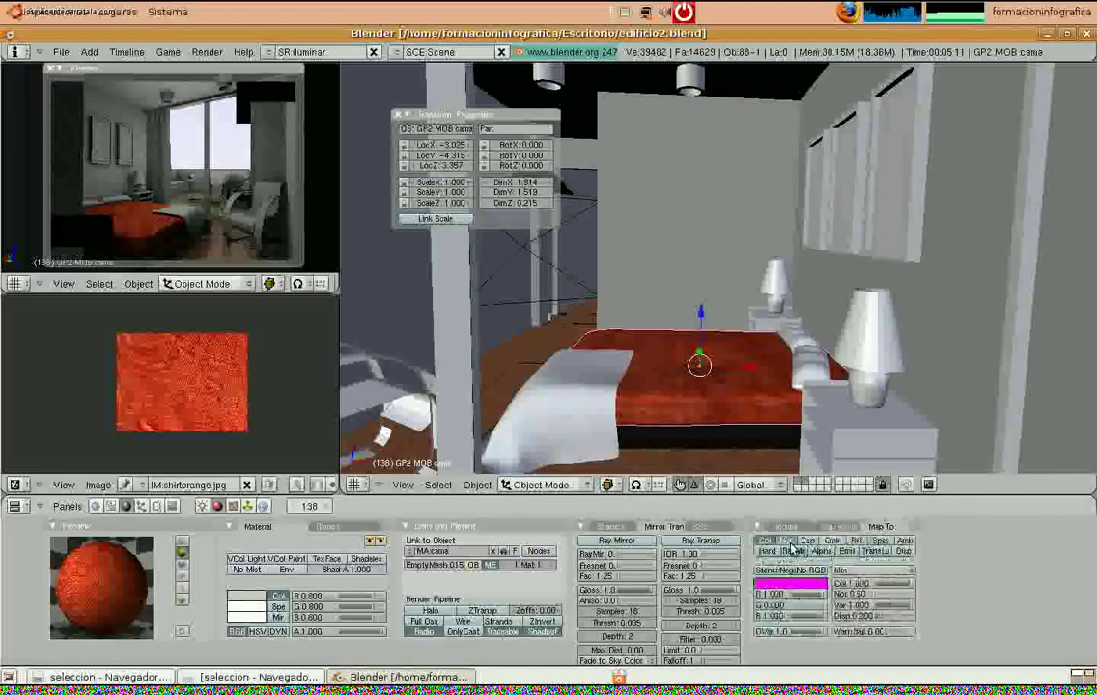
pyautogui.click(788, 543)
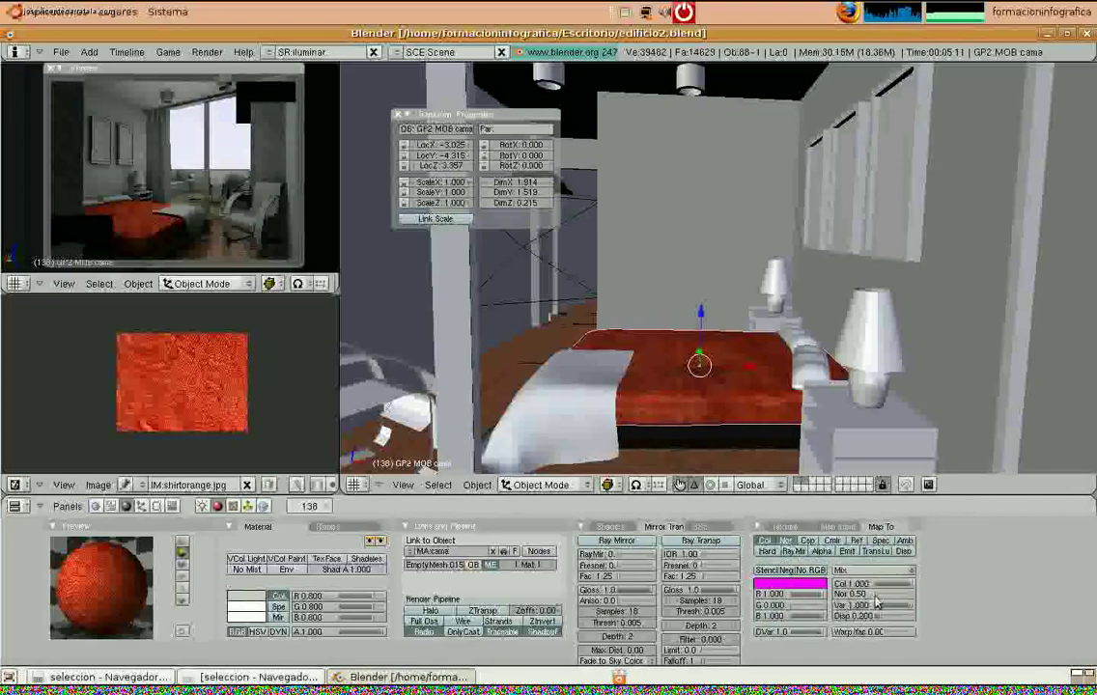
pyautogui.moveTo(874, 597); pyautogui.dragTo(884, 597)
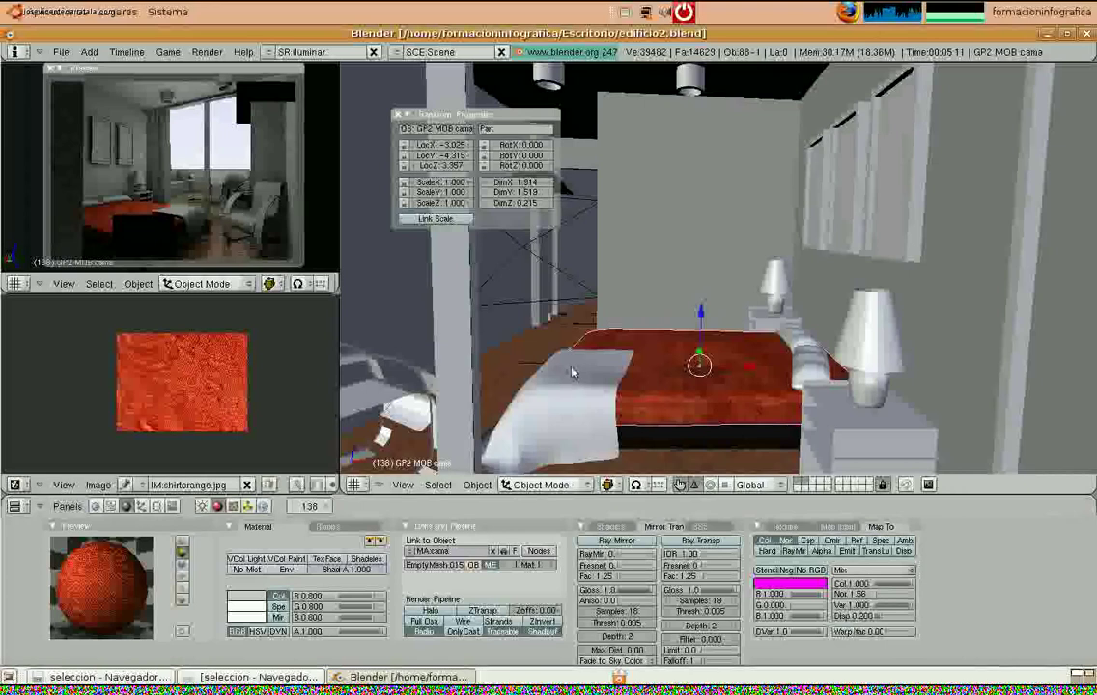
# Set the armchair backrest by the window to solid shading and enable Auto Smooth on its mesh
pyautogui.moveTo(572, 373); pyautogui.dragTo(509, 355, button='middle')
pyautogui.moveTo(823, 279); pyautogui.dragTo(903, 413, button='middle')
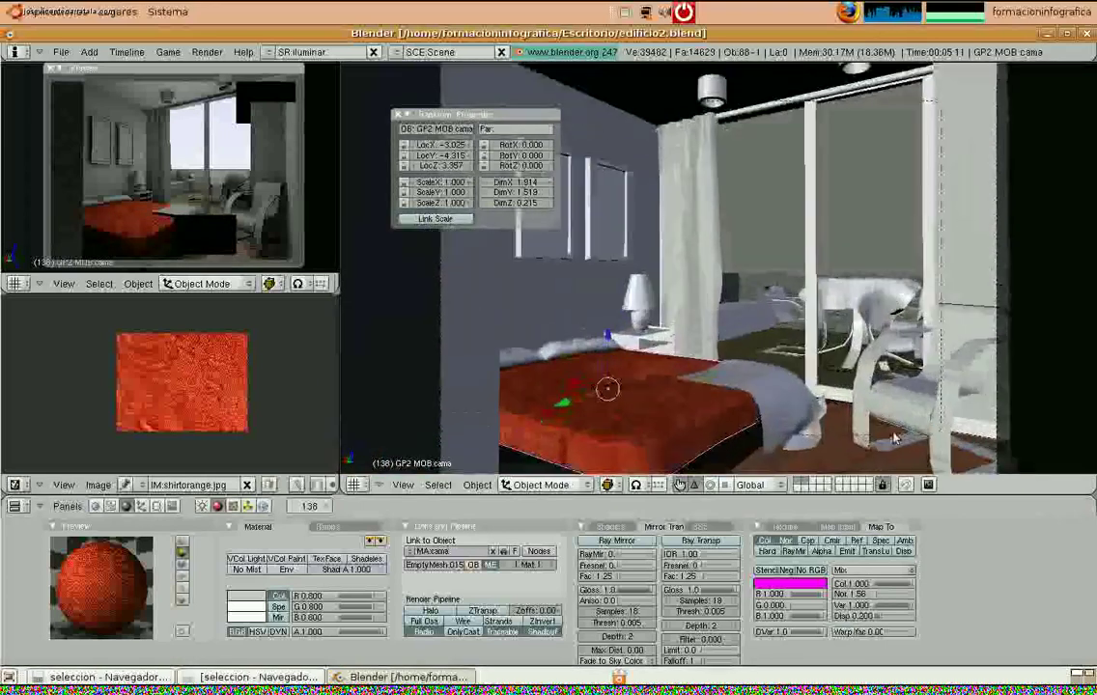
pyautogui.rightClick(902, 413)
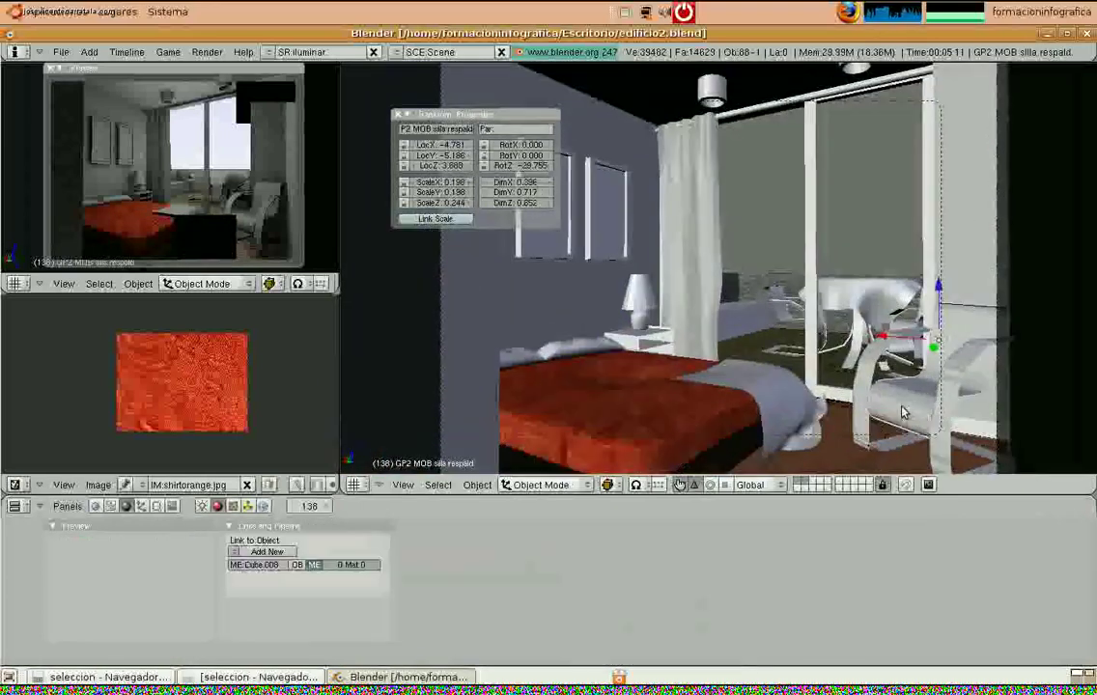
pyautogui.click(156, 507)
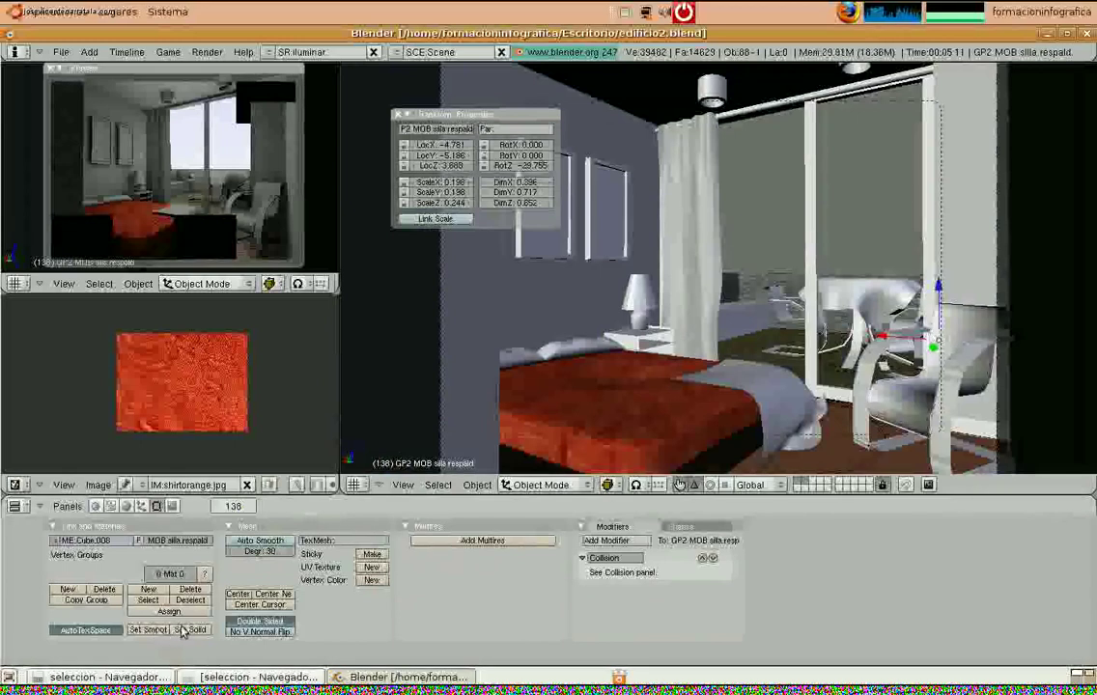
pyautogui.click(183, 630)
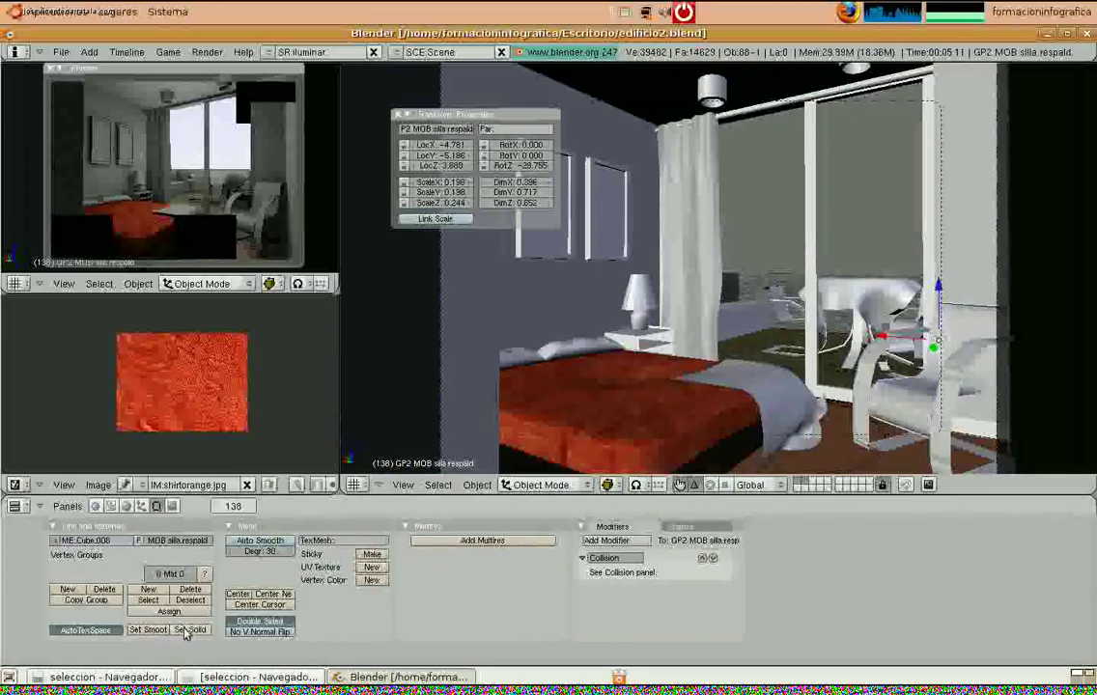
pyautogui.click(258, 542)
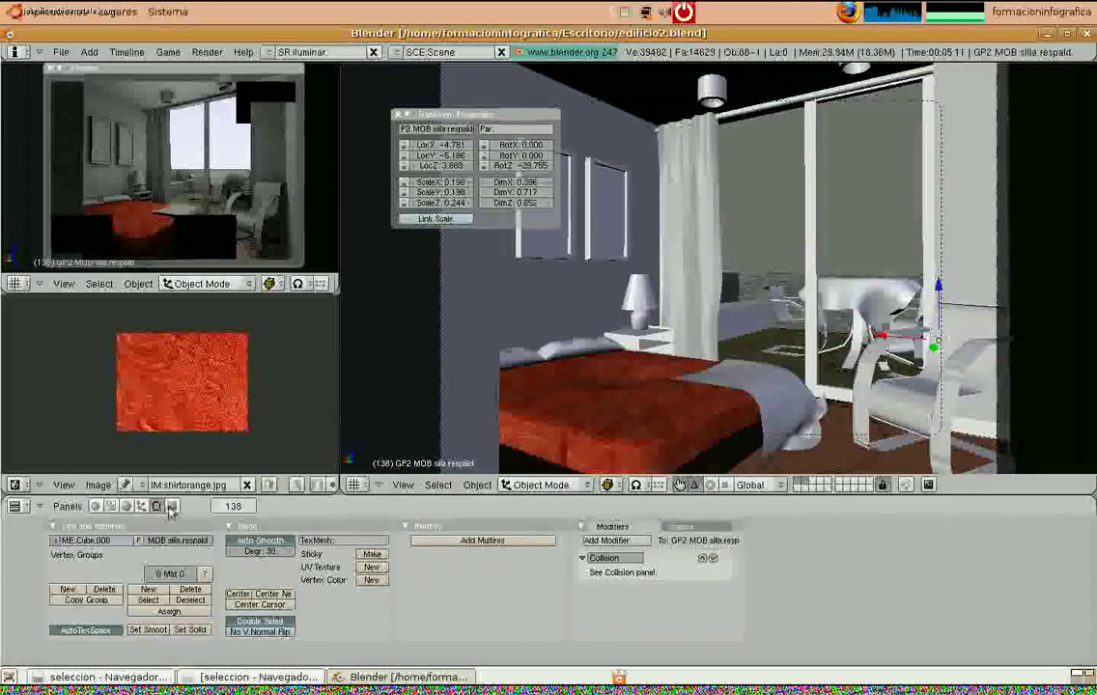
# Give the armchair backrest a new material named "respaldo silla"
pyautogui.click(129, 506)
pyautogui.click(275, 553)
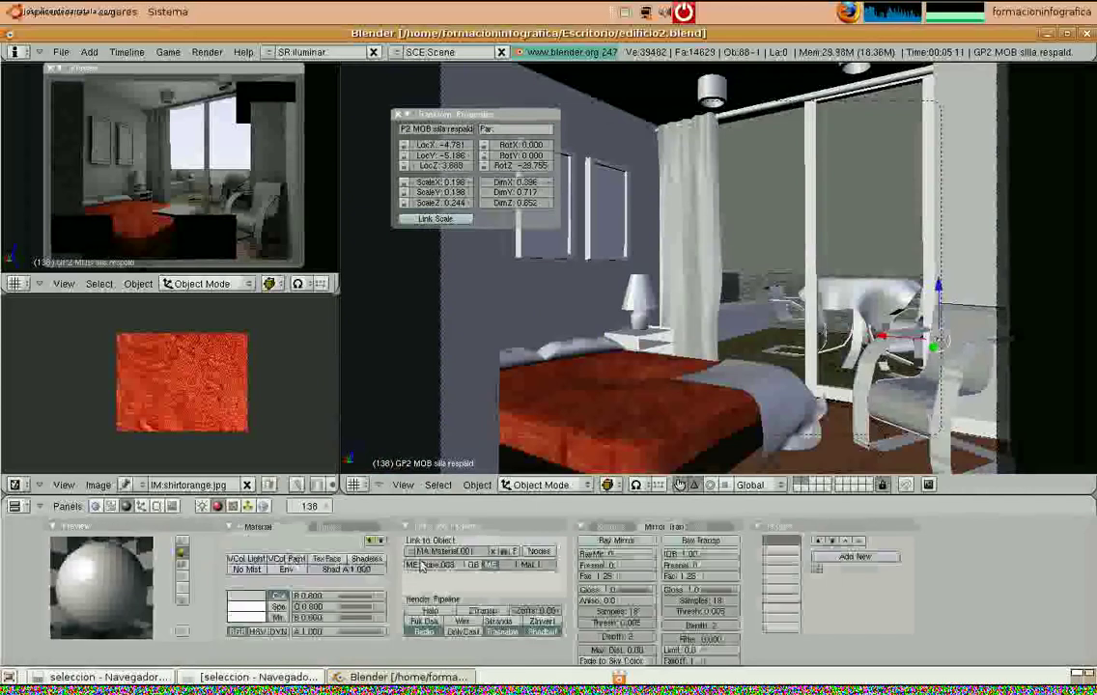
pyautogui.click(470, 551)
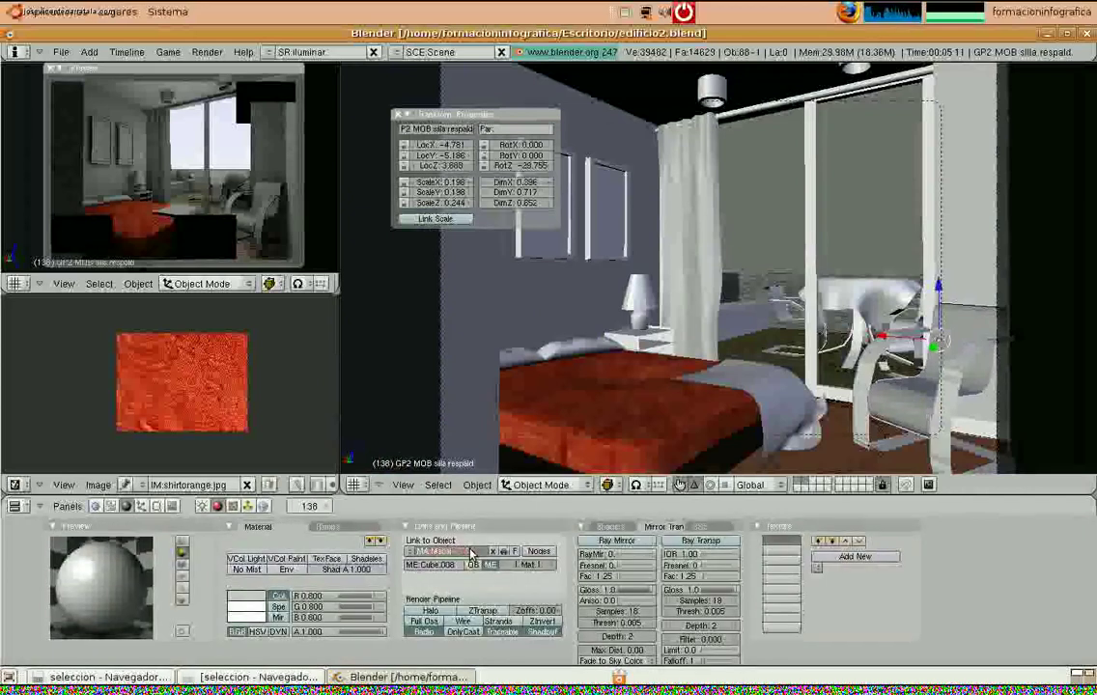
pyautogui.write('respaldo silla')
pyautogui.press('Return')
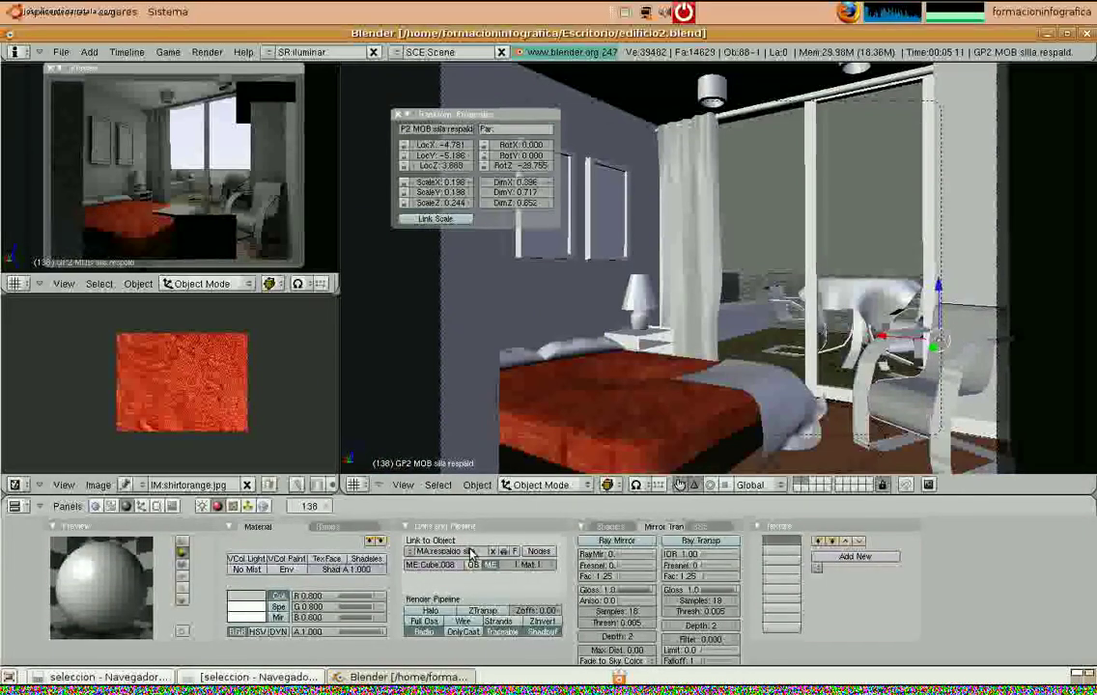
# Set the backrest material's colour to a light tan, R 0.841, G 0.666, B 0.464
pyautogui.click(610, 526)
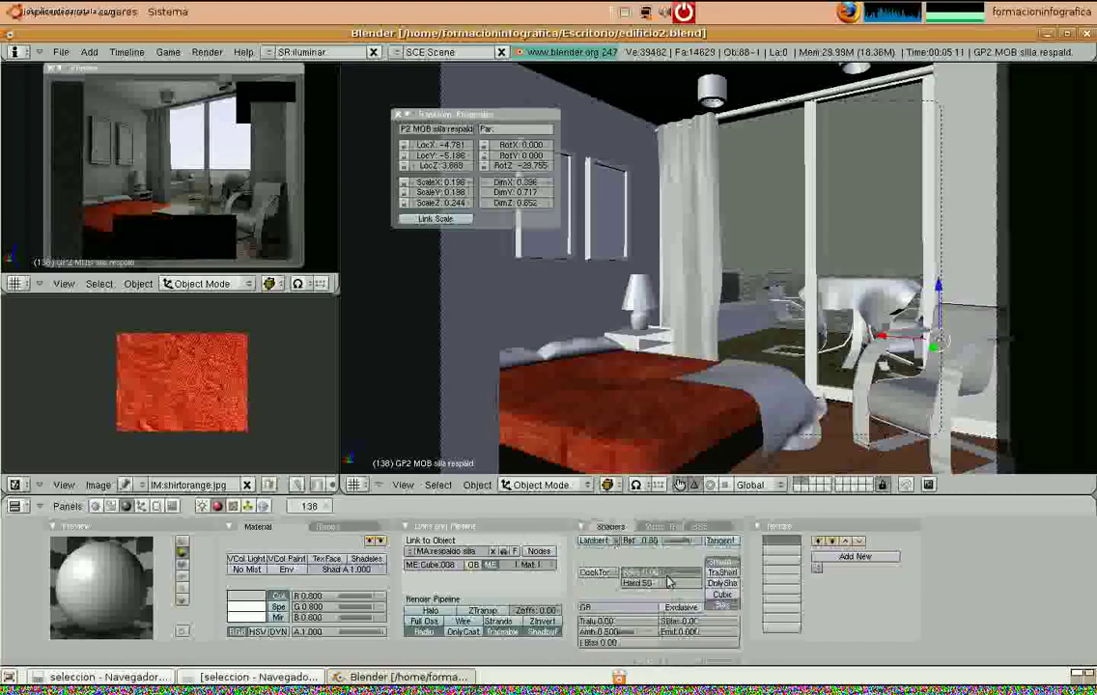
pyautogui.click(658, 527)
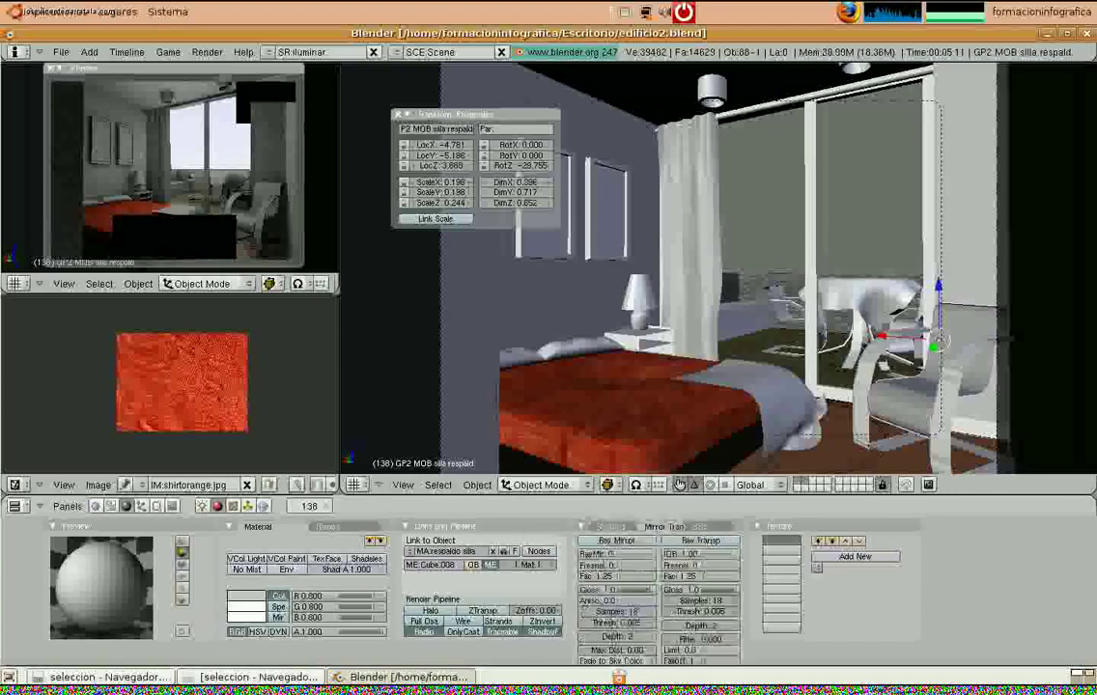
pyautogui.click(249, 597)
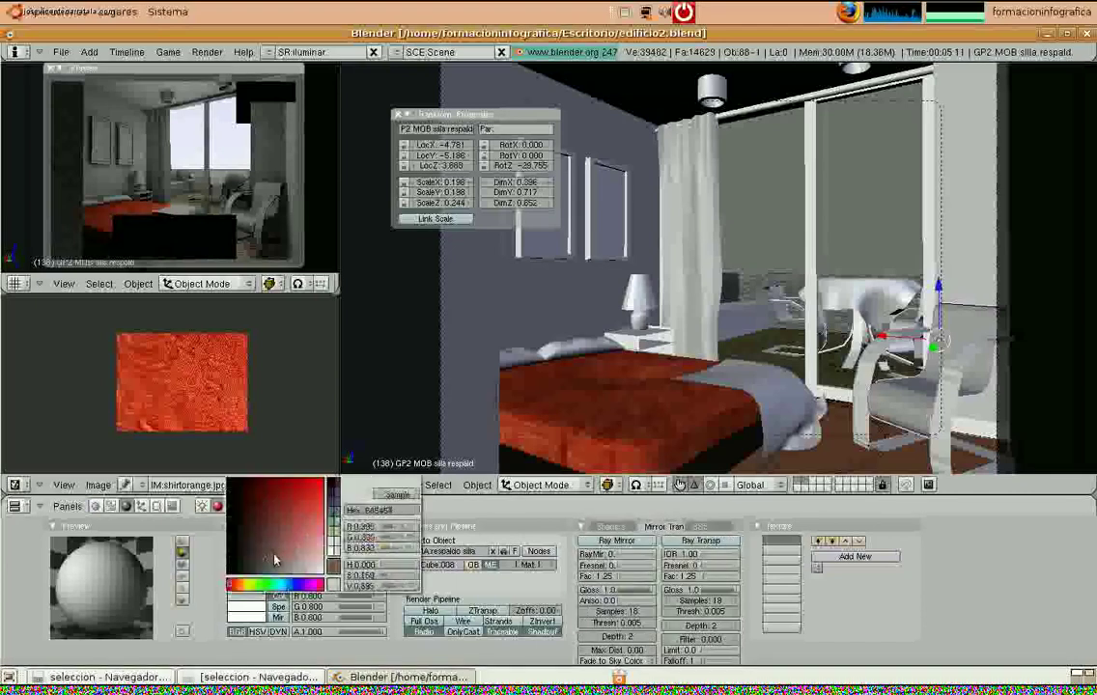
pyautogui.moveTo(274, 557); pyautogui.dragTo(236, 585)
pyautogui.moveTo(310, 494); pyautogui.dragTo(313, 523)
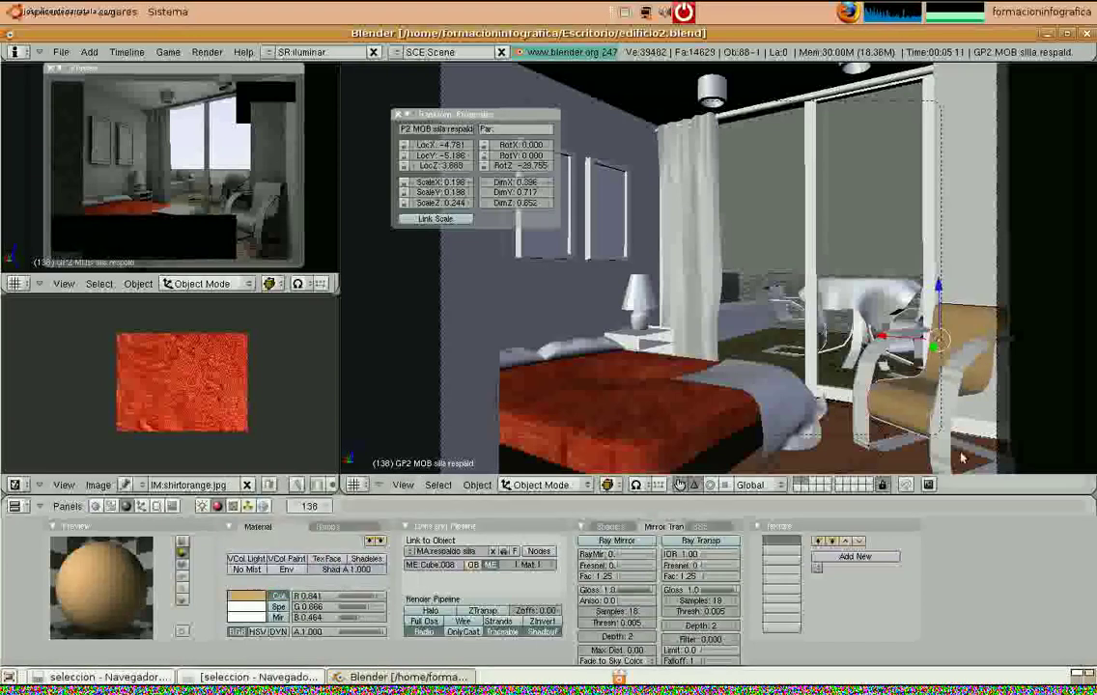
# Add a new Image-type texture to the backrest material and look through the seleccion folder's pictures for a suitable weave
pyautogui.click(854, 557)
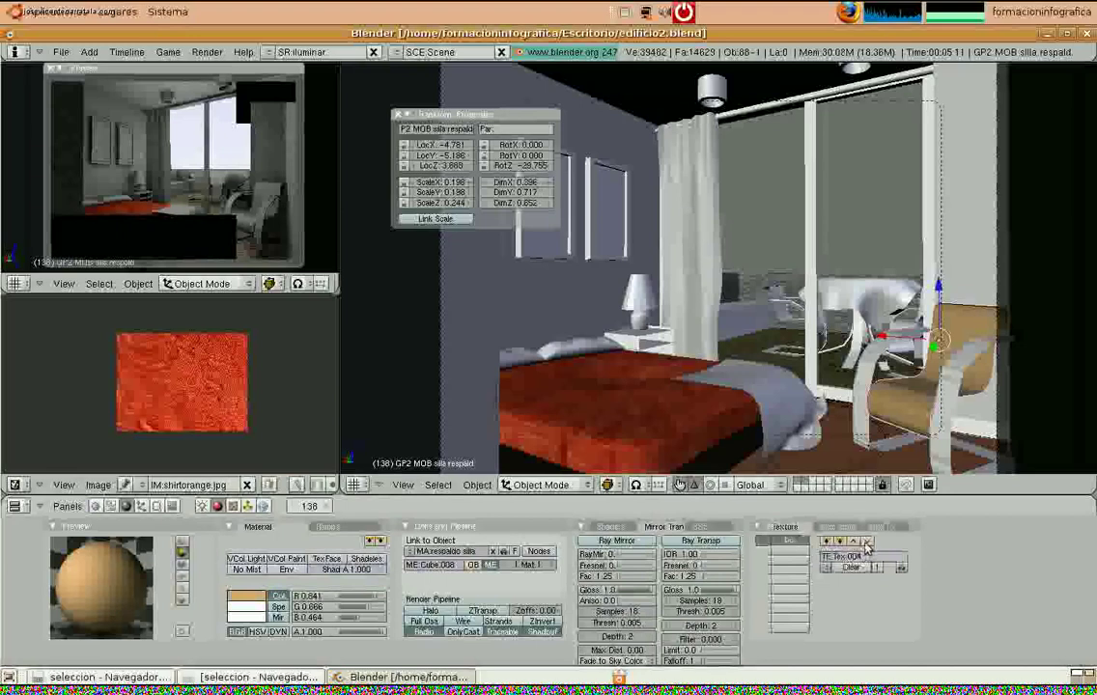
pyautogui.click(247, 506)
pyautogui.click(354, 567)
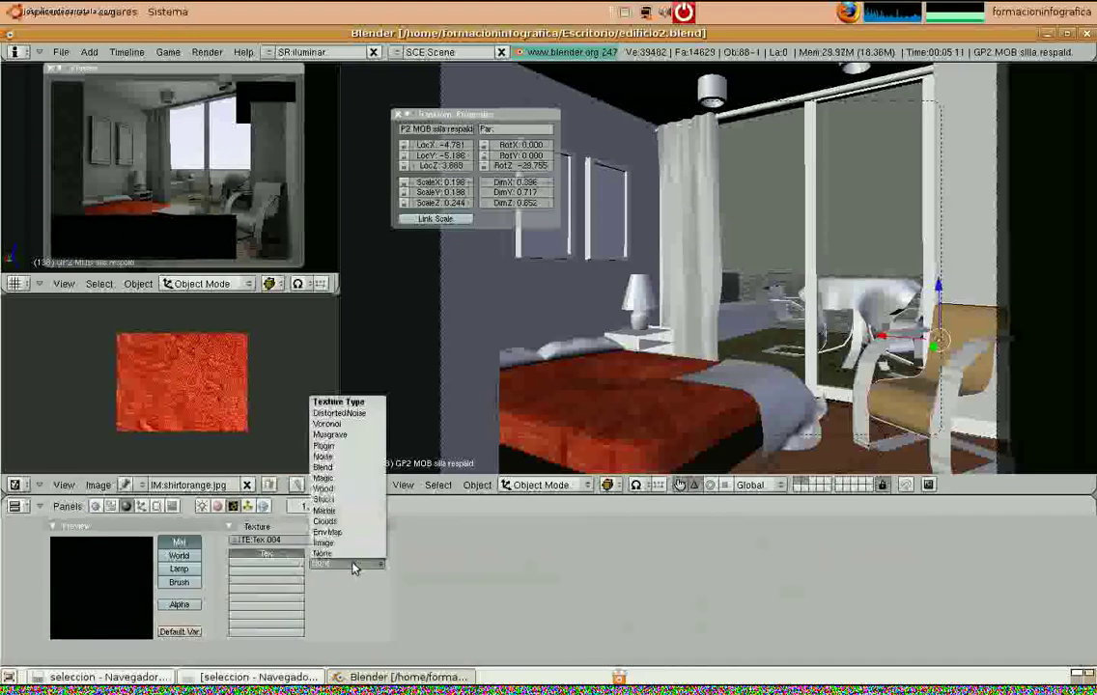
pyautogui.click(354, 549)
pyautogui.click(258, 676)
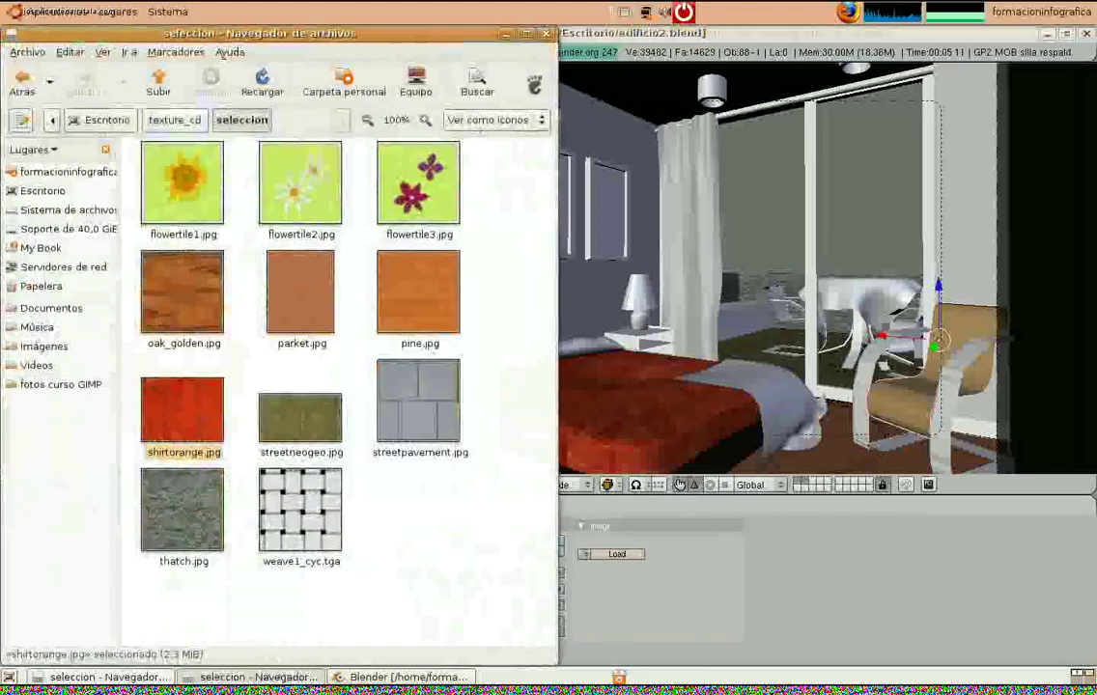
pyautogui.click(298, 555)
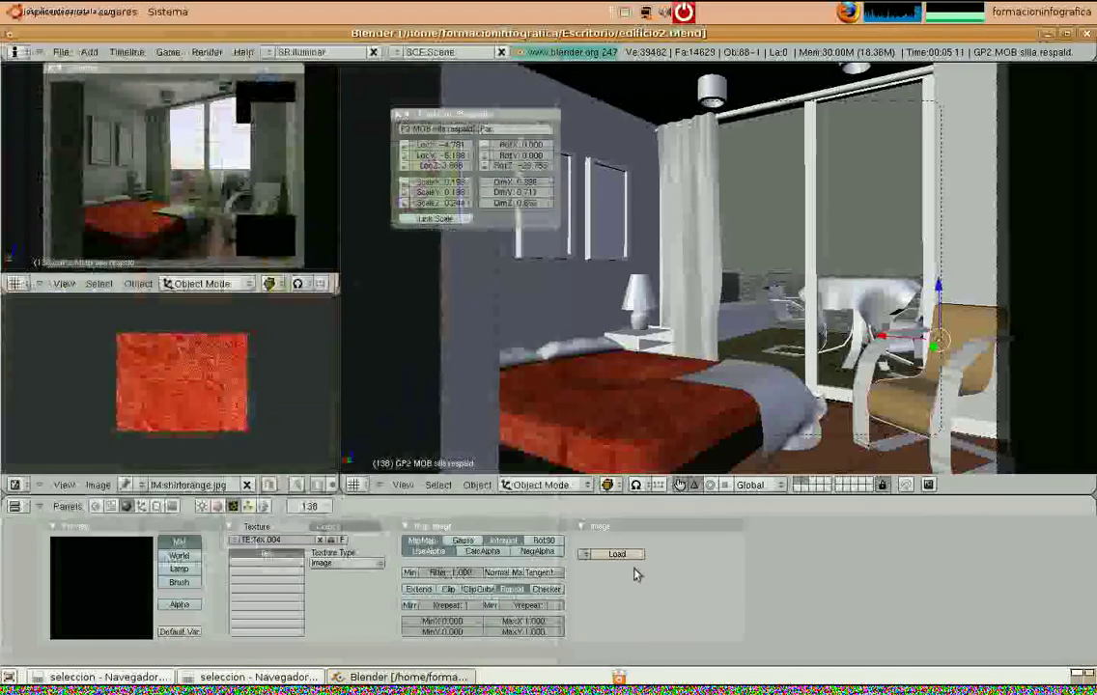
# Load weave1_cyc.tga from the texture_cd/seleccion folder as the texture's image
pyautogui.click(618, 554)
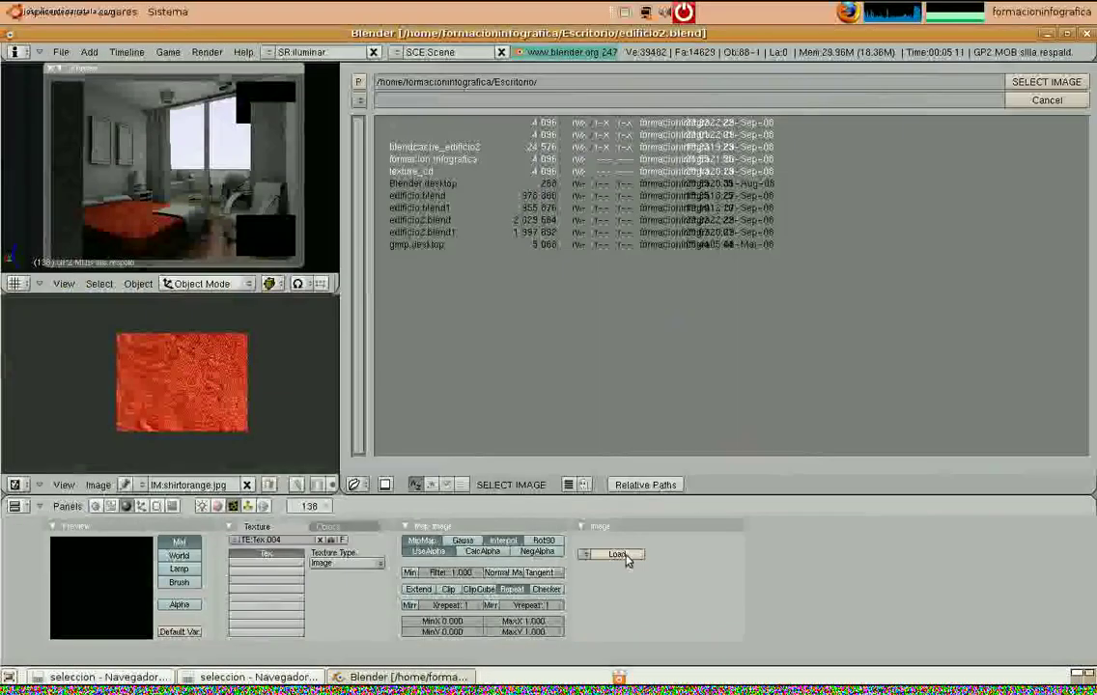
pyautogui.click(415, 159)
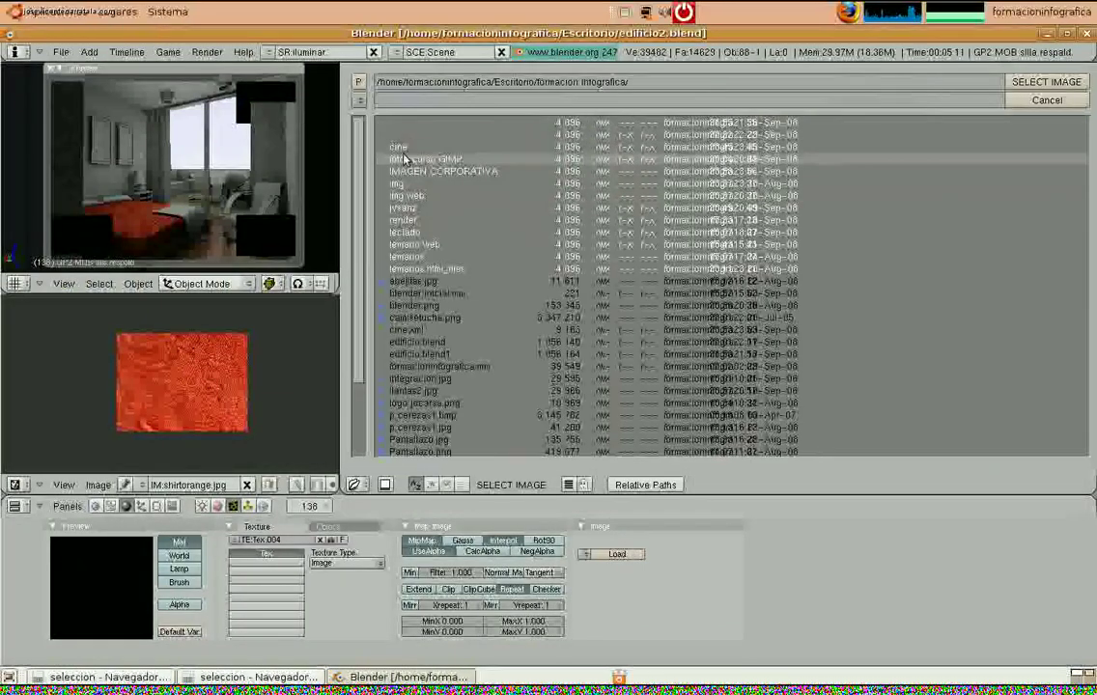
pyautogui.click(412, 135)
pyautogui.click(426, 182)
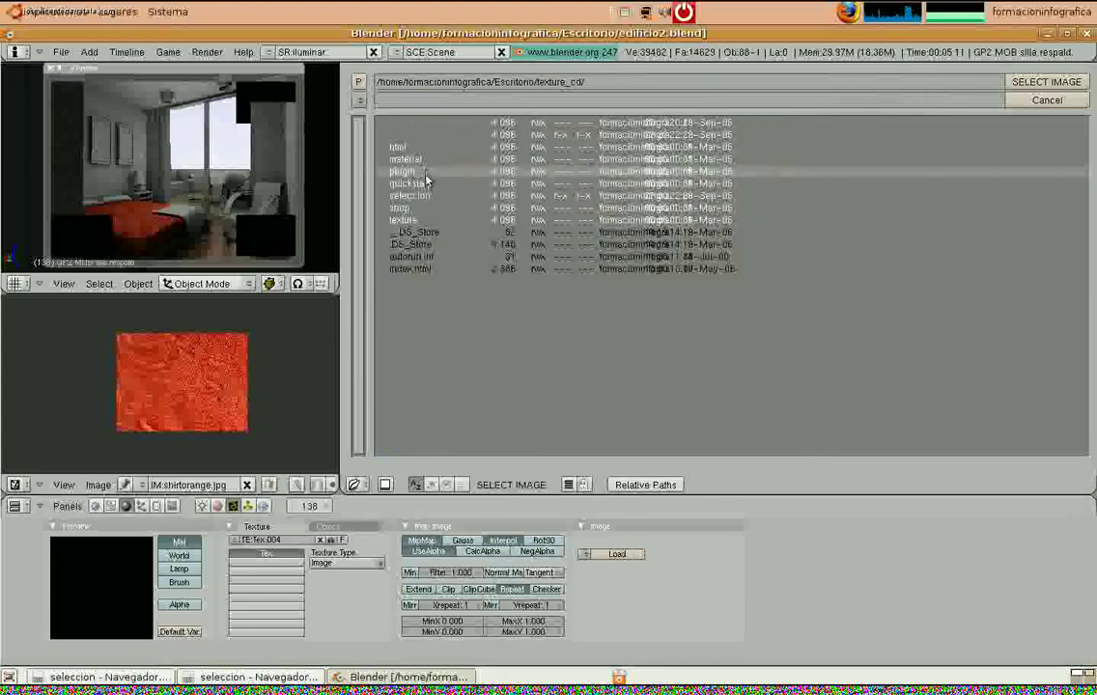
pyautogui.click(420, 196)
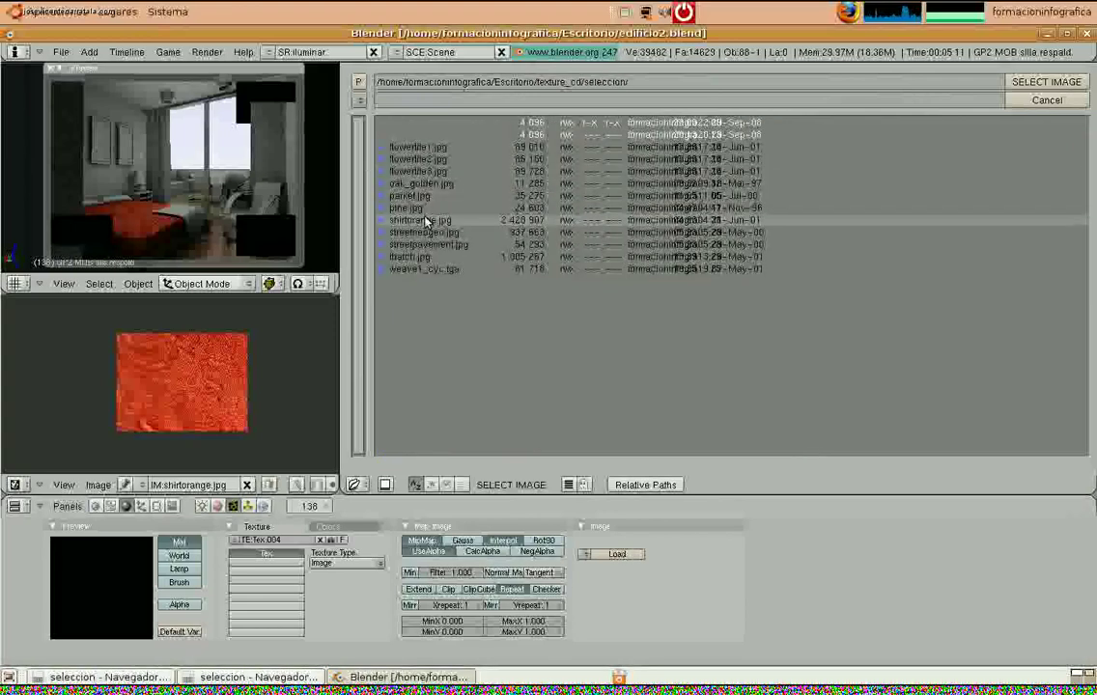
pyautogui.click(423, 268)
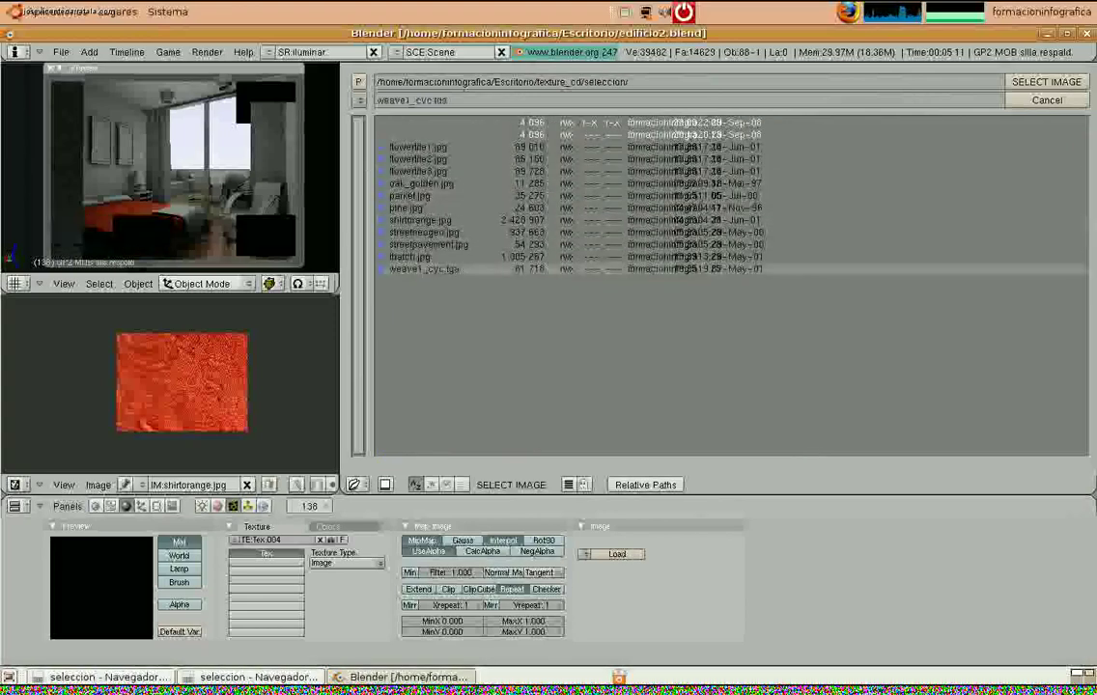
pyautogui.click(1043, 82)
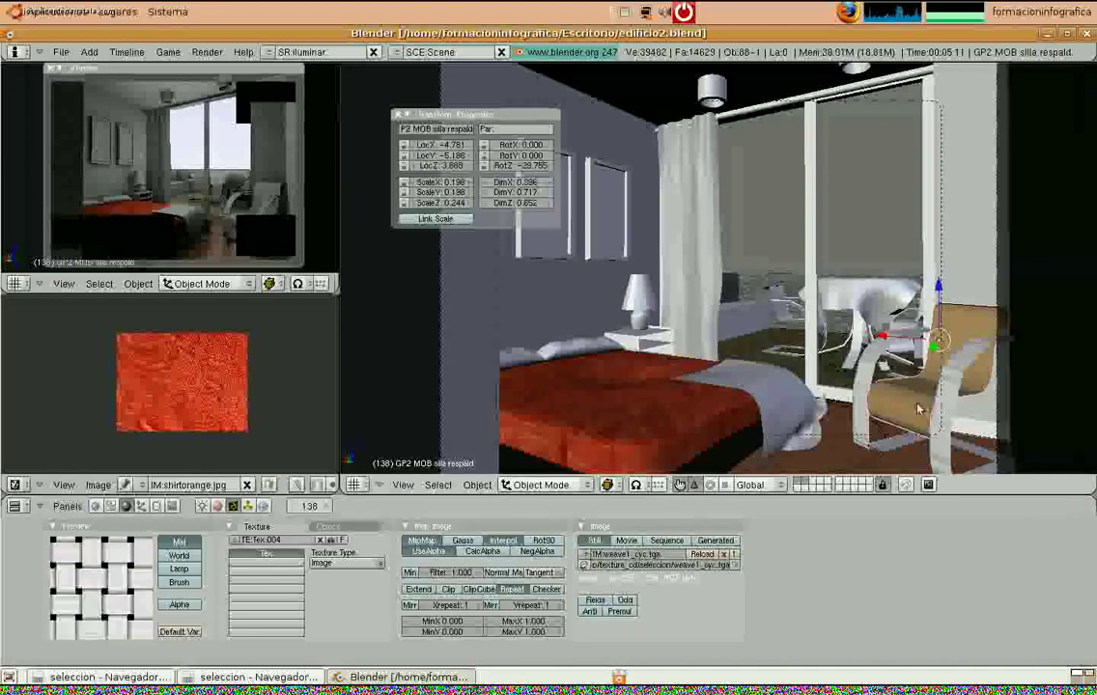
# Map the weave texture to the normals instead of the colour, with a Nor value of about 4.40
pyautogui.click(217, 507)
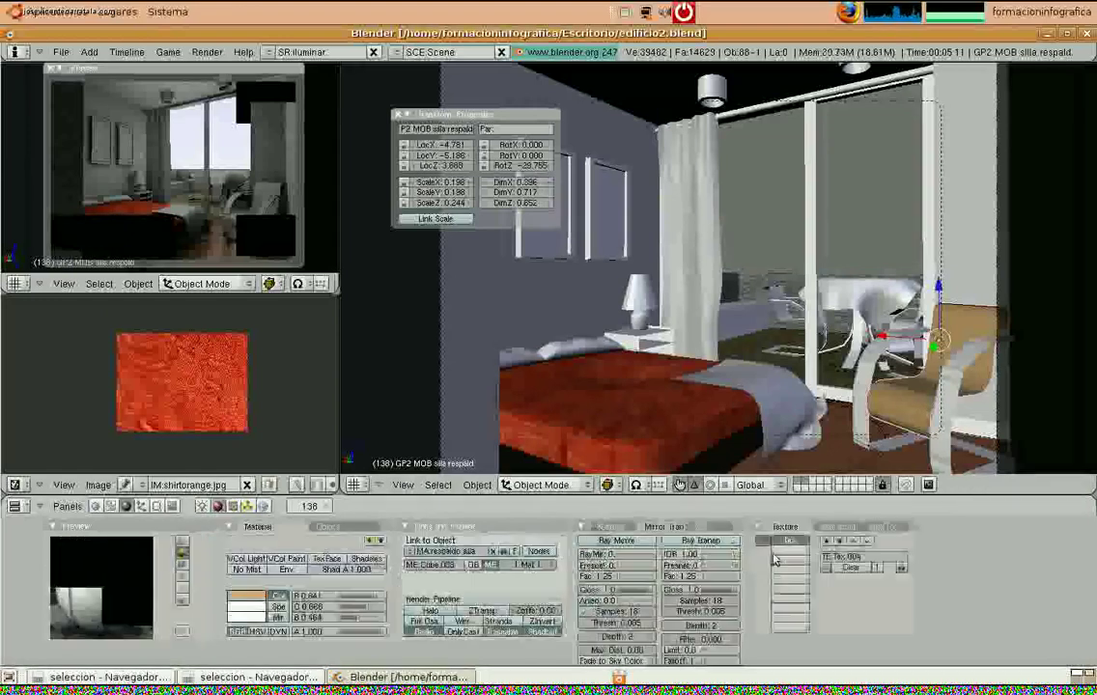
pyautogui.click(879, 528)
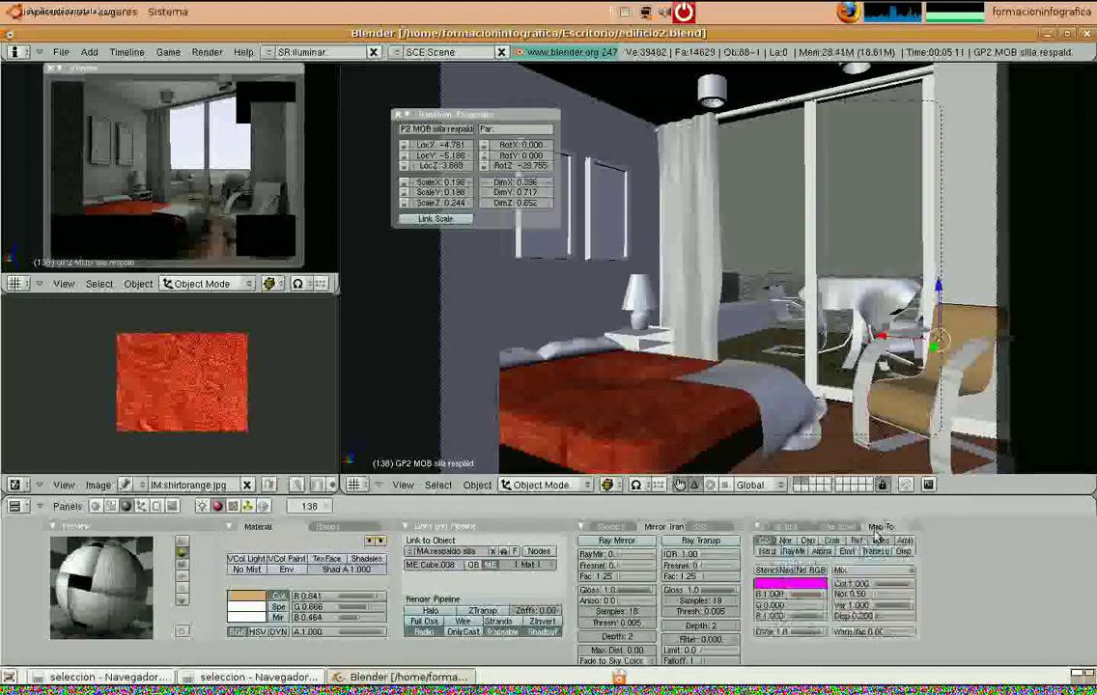
pyautogui.click(767, 541)
pyautogui.click(785, 542)
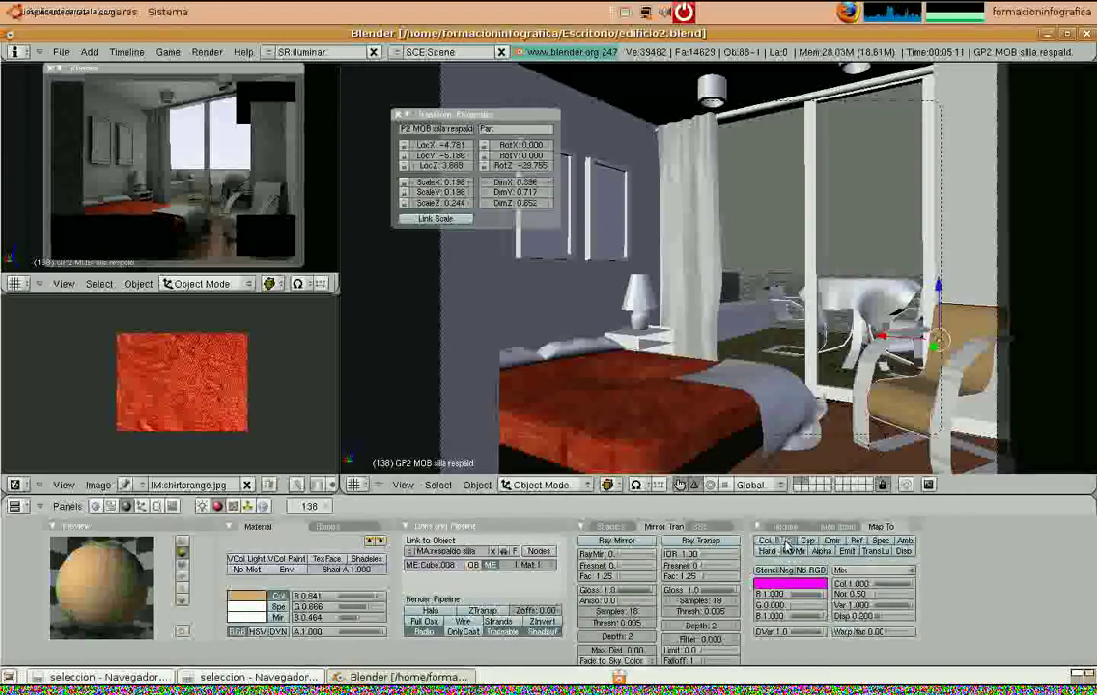
pyautogui.scroll(-2, 91, 607)
pyautogui.scroll(2, 90, 607)
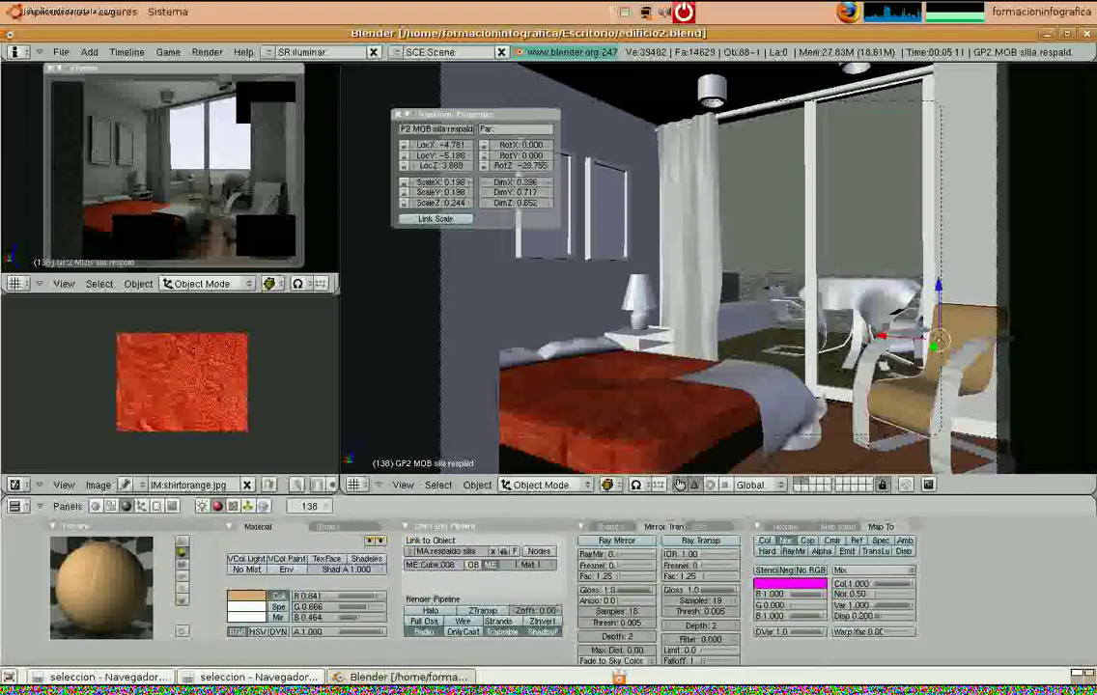
pyautogui.moveTo(877, 595); pyautogui.dragTo(905, 596)
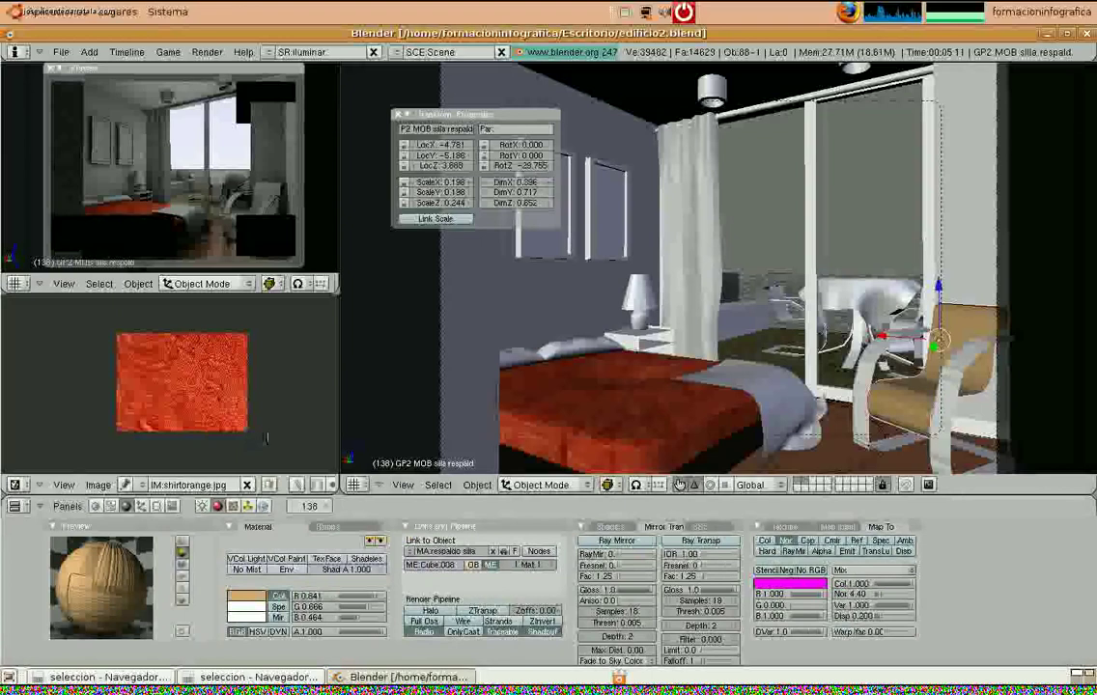
# Unwrap all faces of the armchair backrest mesh and assign the weave1_cyc.tga image to them
pyautogui.press('Tab')
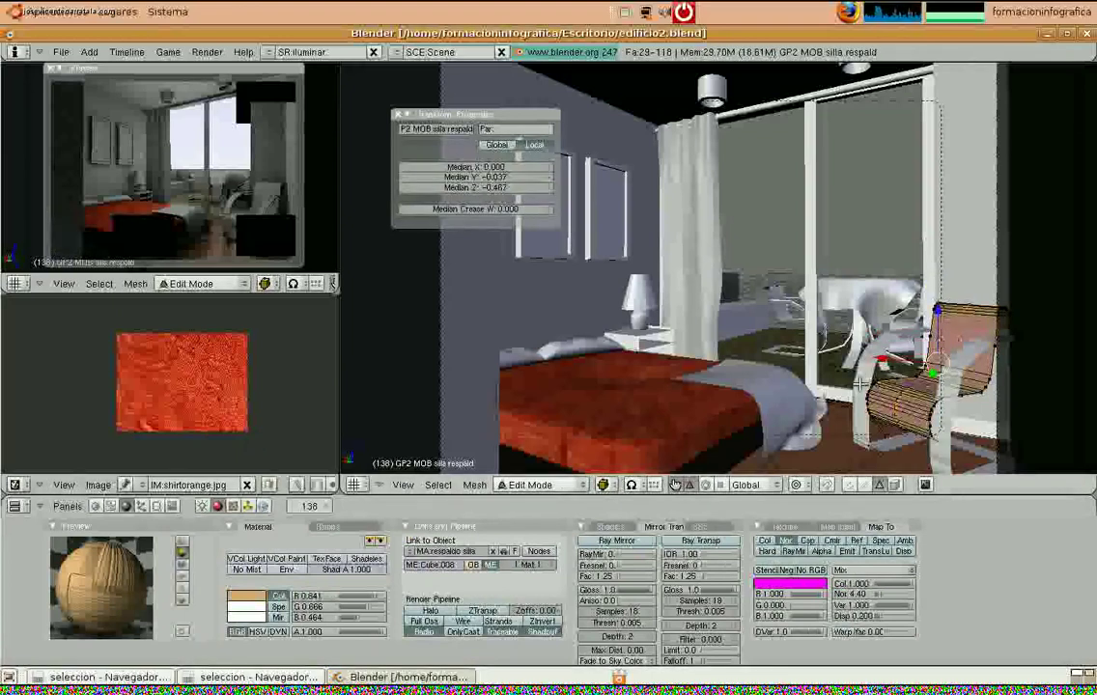
pyautogui.press('a')
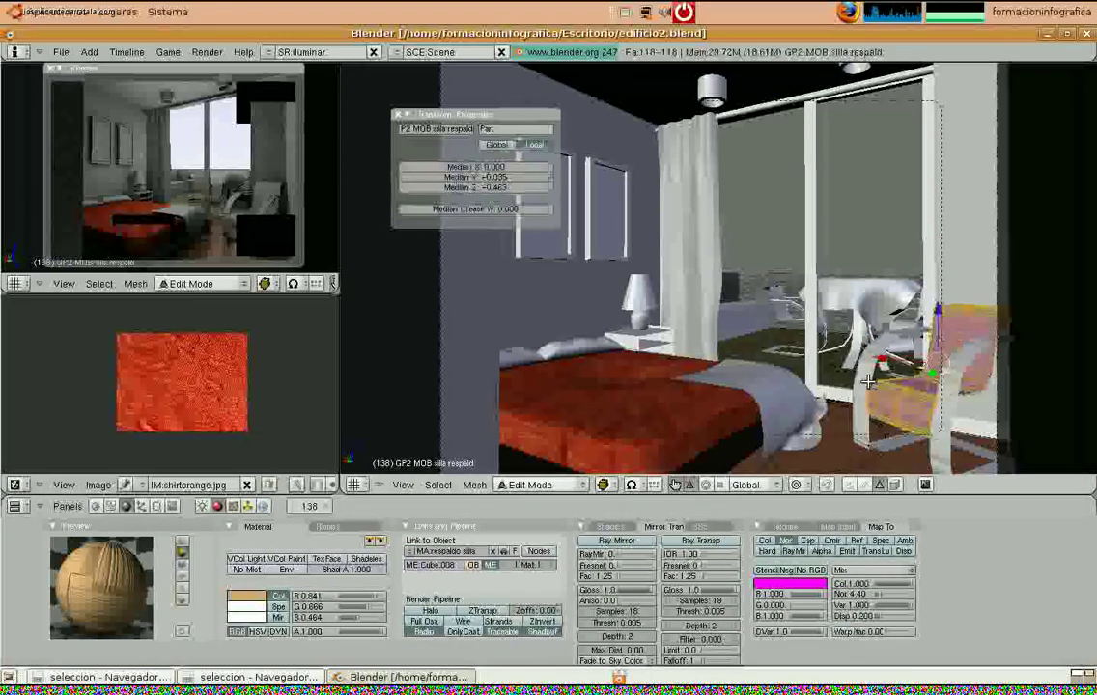
pyautogui.press('u')
pyautogui.press('Return')
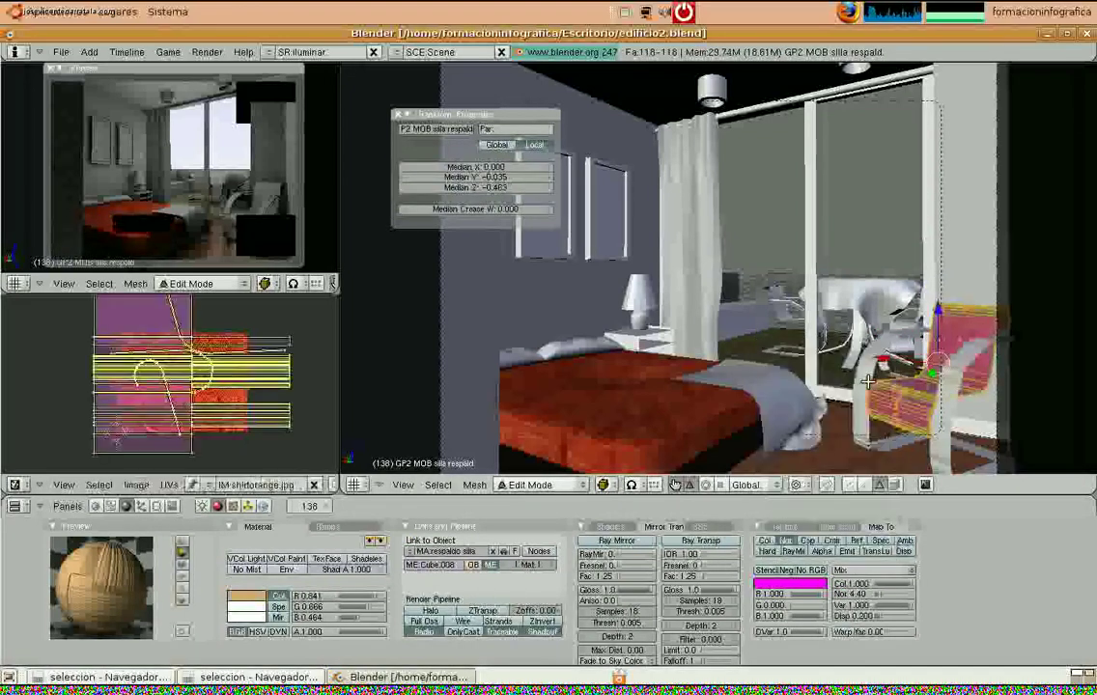
pyautogui.click(193, 485)
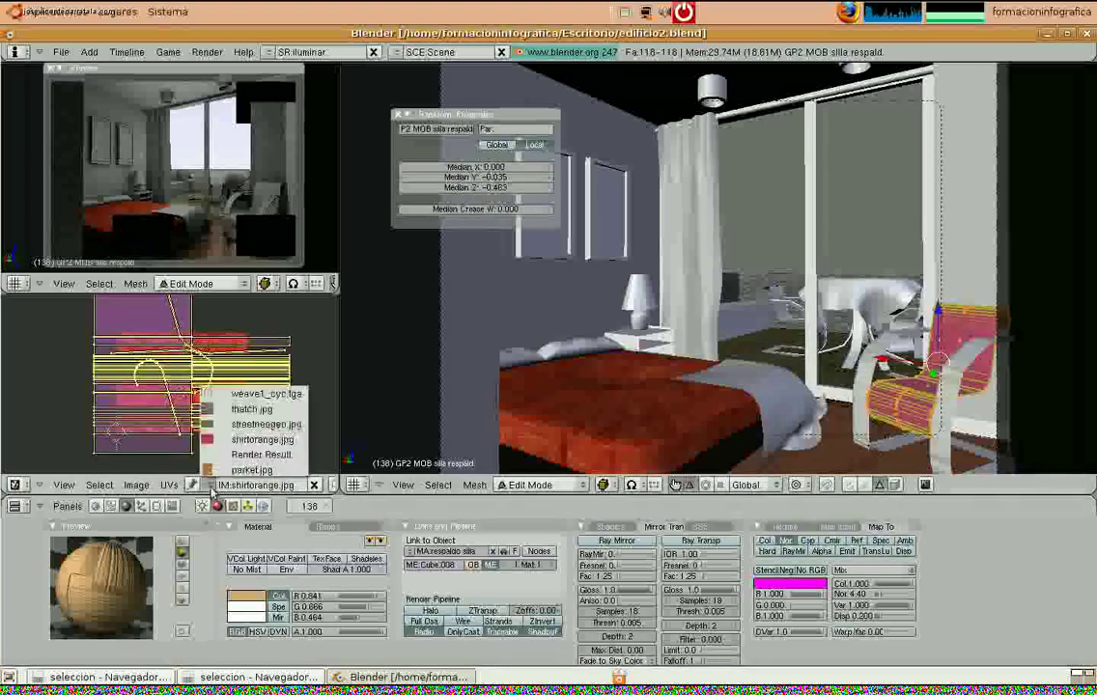
pyautogui.click(212, 484)
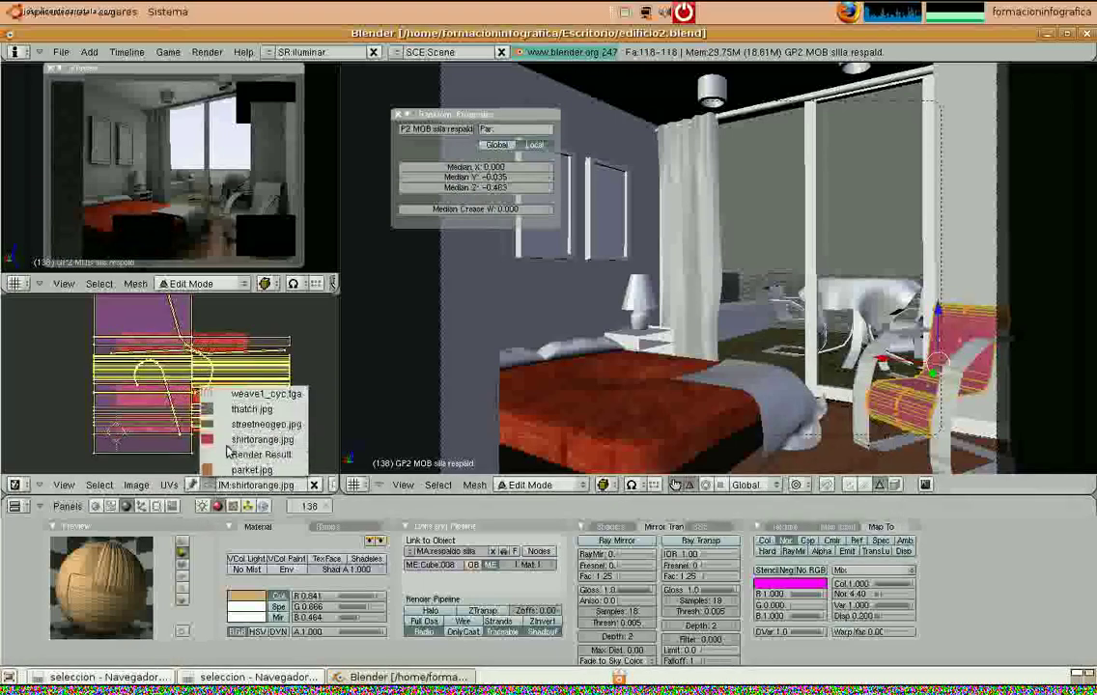
pyautogui.click(259, 394)
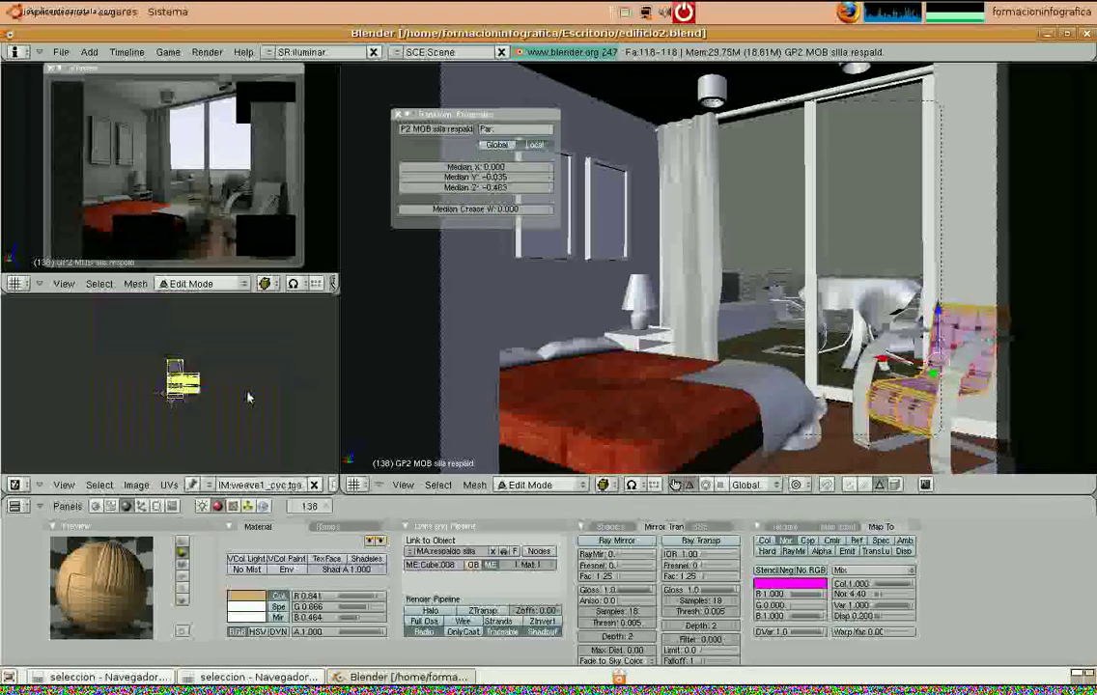
# Scale up the backrest's UV layout well beyond the image so the weave repeats as a fine pattern on the armchair
pyautogui.scroll(2, 201, 390)
pyautogui.scroll(2, 201, 390)
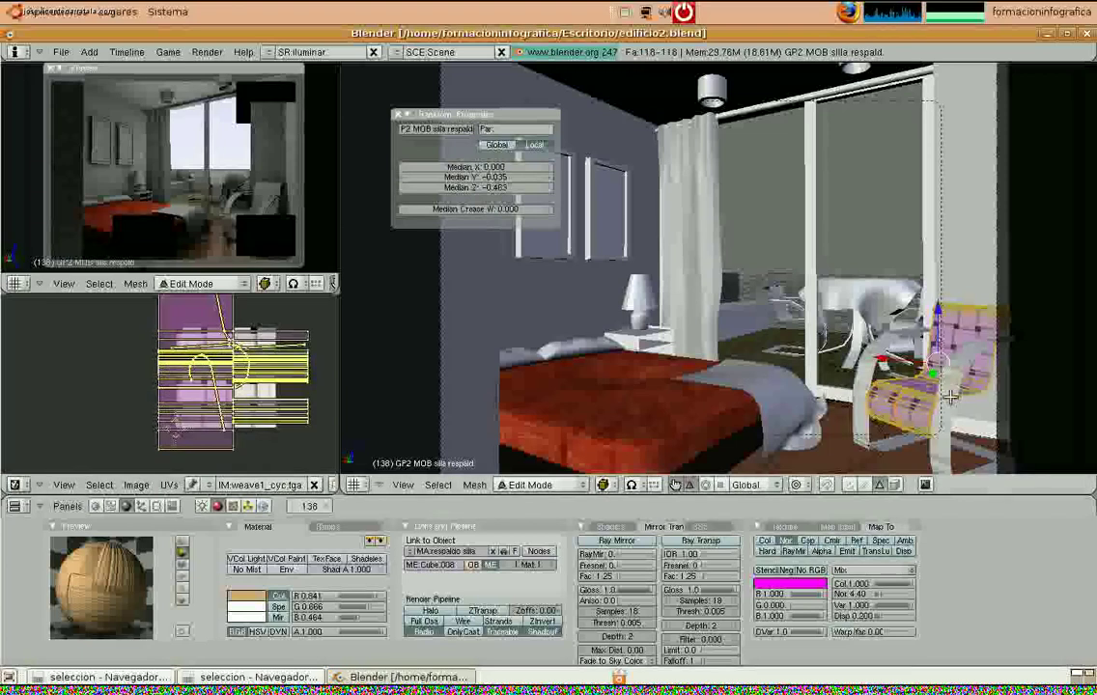
pyautogui.scroll(3, 967, 368)
pyautogui.keyDown('shift'); pyautogui.moveTo(967, 368); pyautogui.dragTo(882, 287, button='middle'); pyautogui.keyUp('shift')
pyautogui.scroll(1, 621, 266)
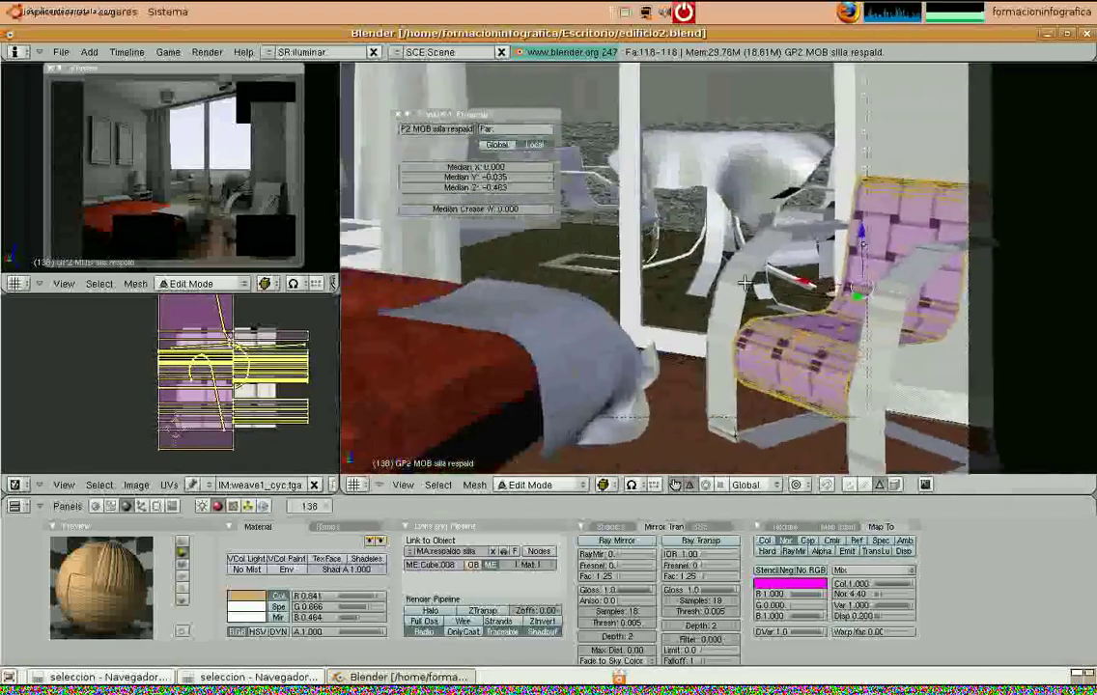
pyautogui.scroll(3, 882, 287)
pyautogui.press('s')
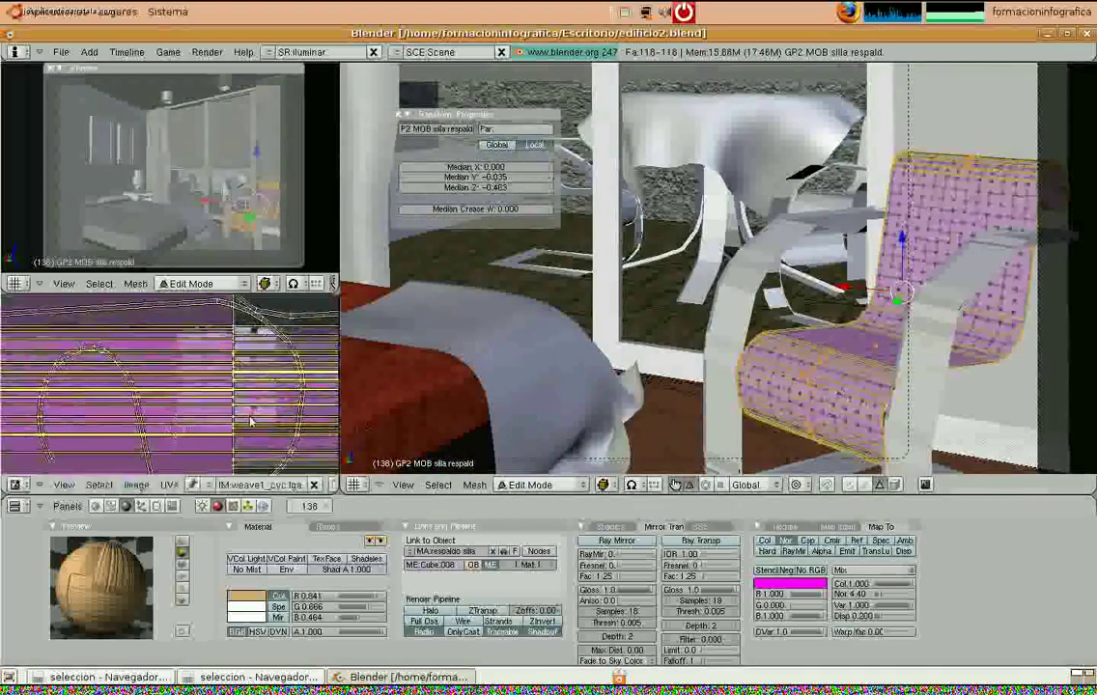
pyautogui.click(262, 422)
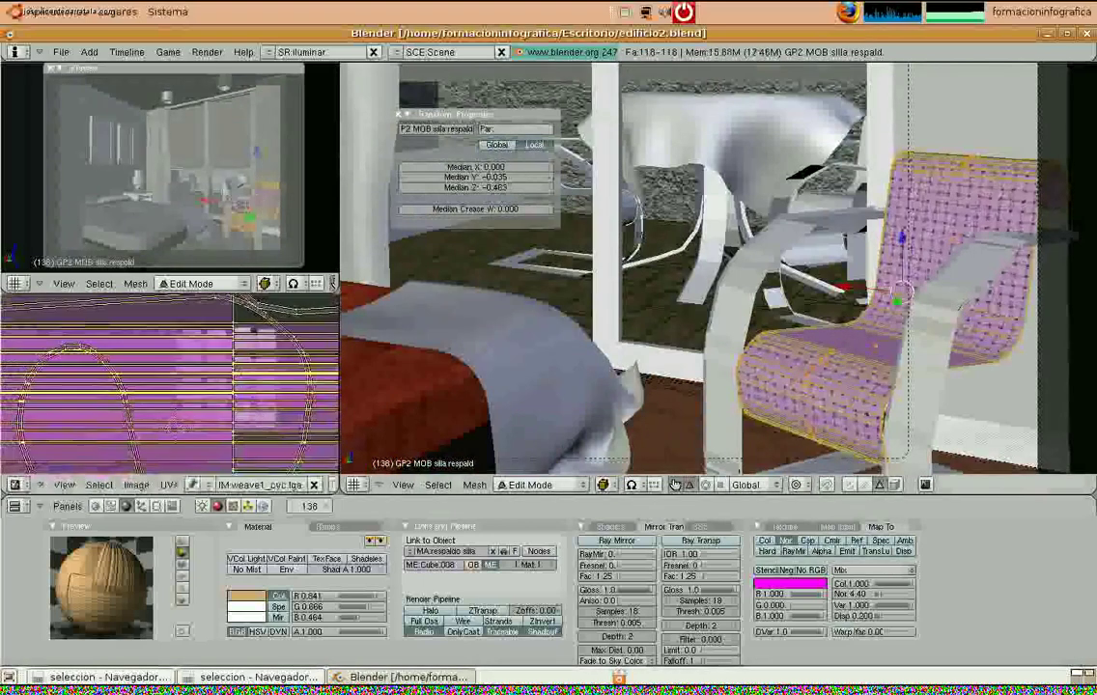
pyautogui.scroll(1, 907, 400)
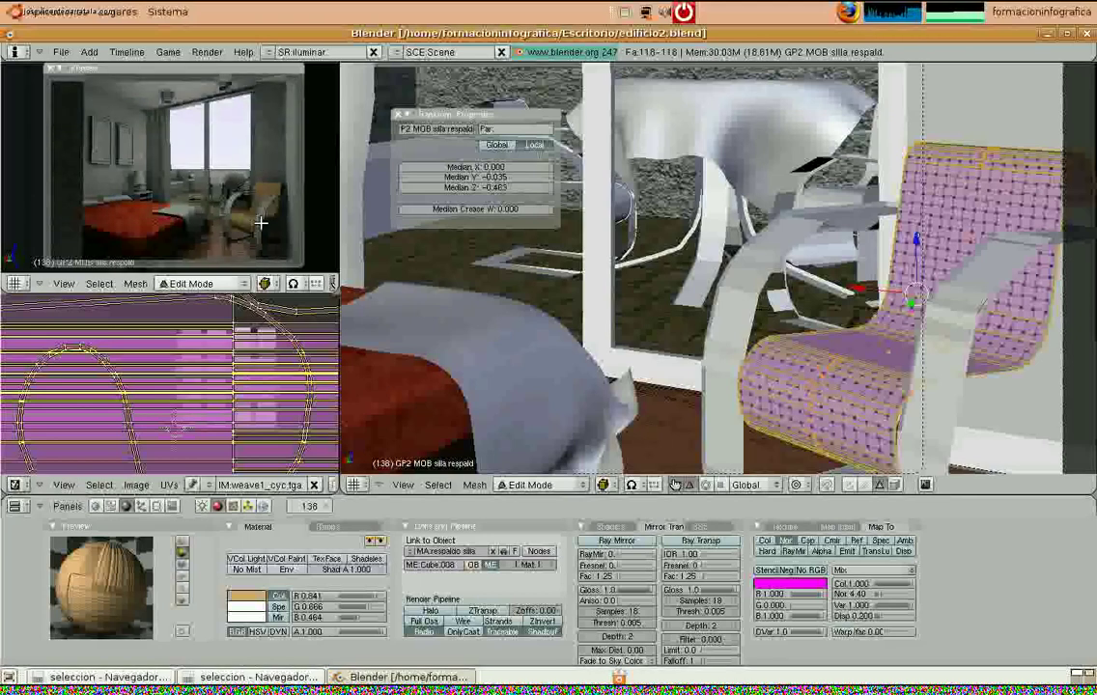
pyautogui.scroll(-5, 718, 273)
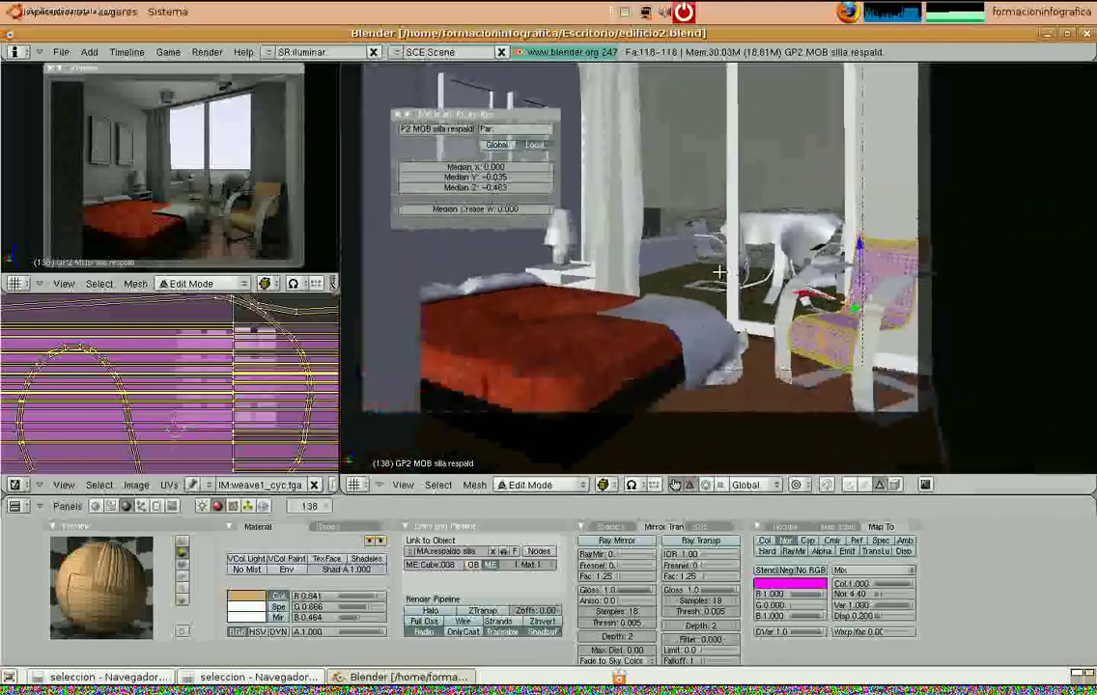
pyautogui.moveTo(718, 273); pyautogui.dragTo(811, 321, button='middle')
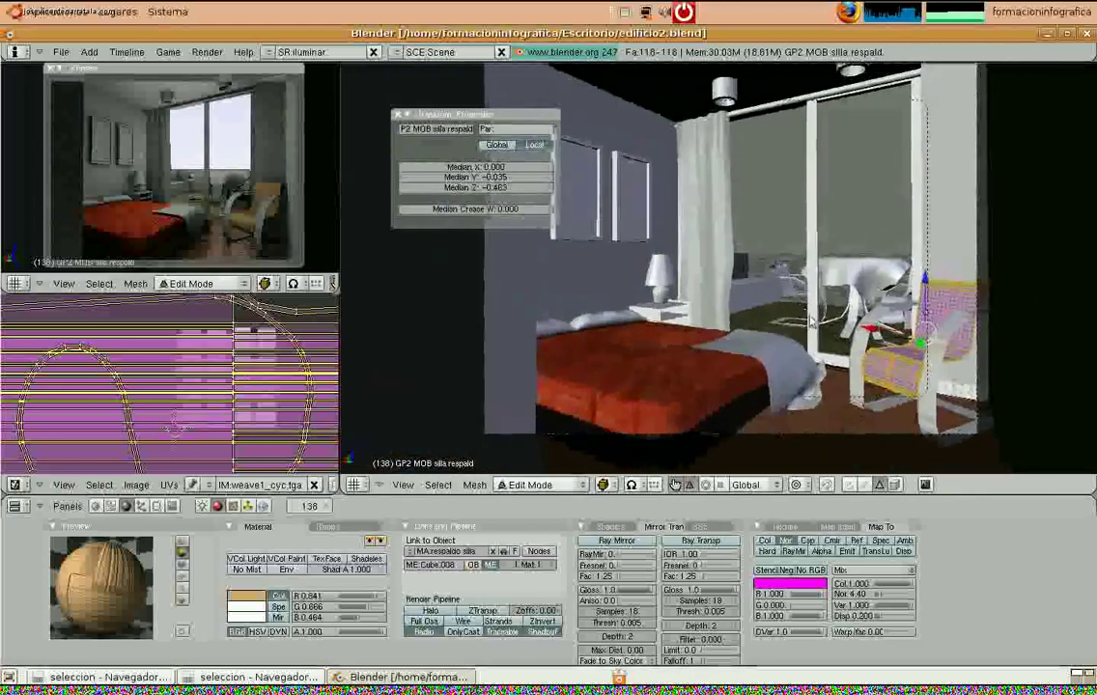
# Select the armchair's frame and give it a new material named "patas de la silla"
pyautogui.press('Tab')
pyautogui.rightClick(929, 402)
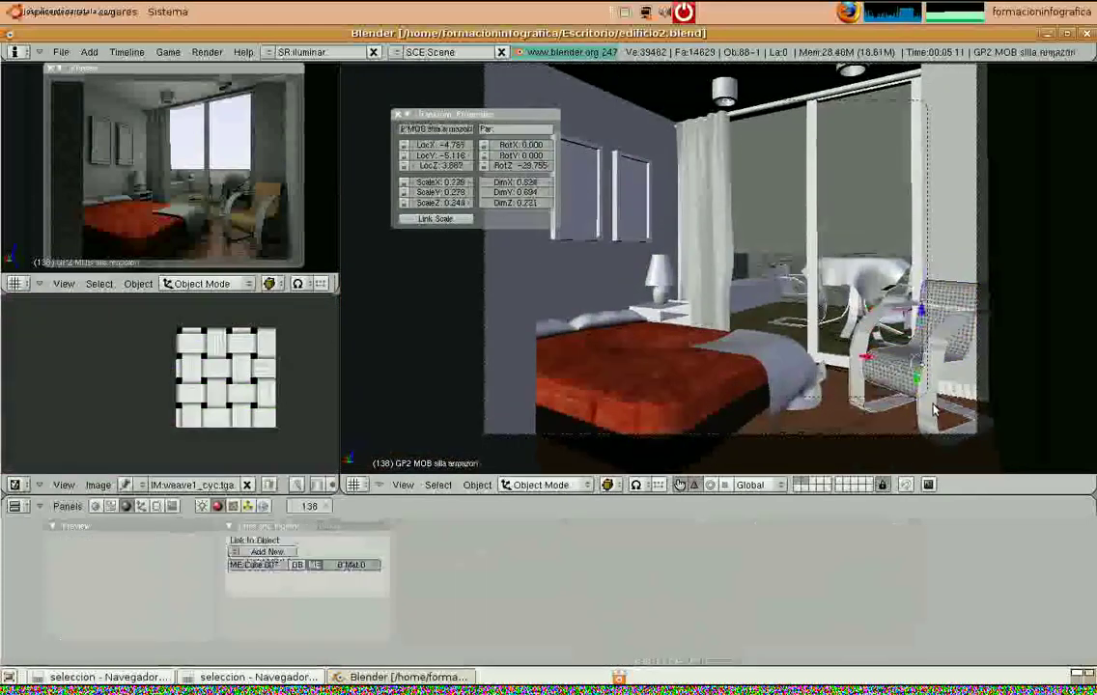
pyautogui.click(268, 553)
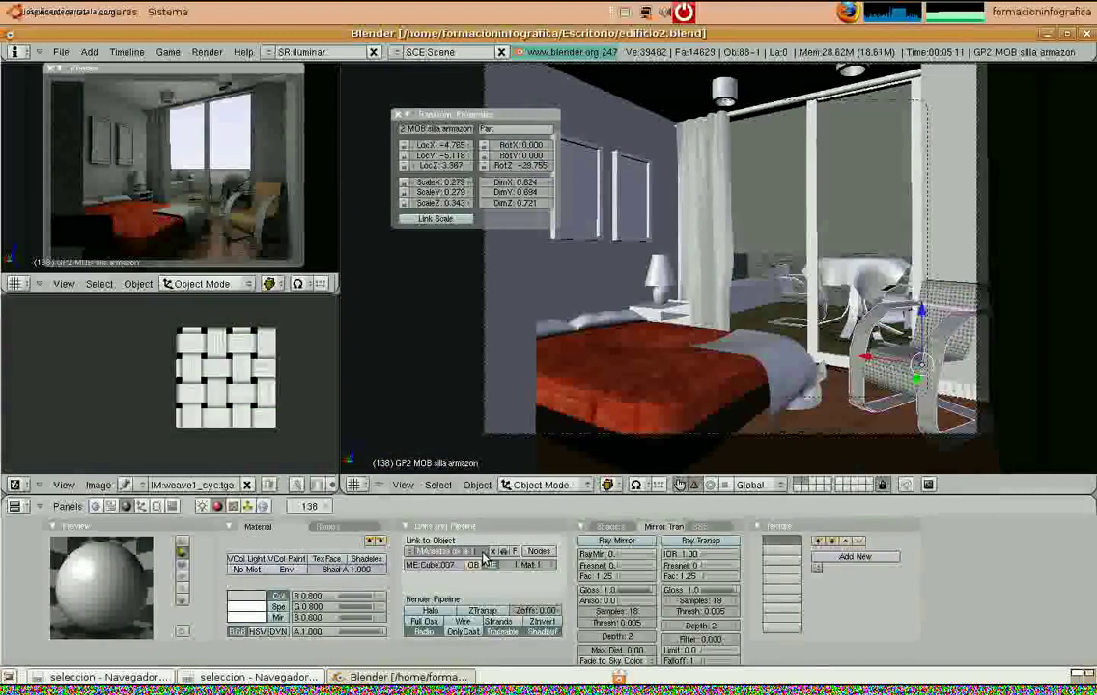
pyautogui.write('lla')
pyautogui.press('Return')
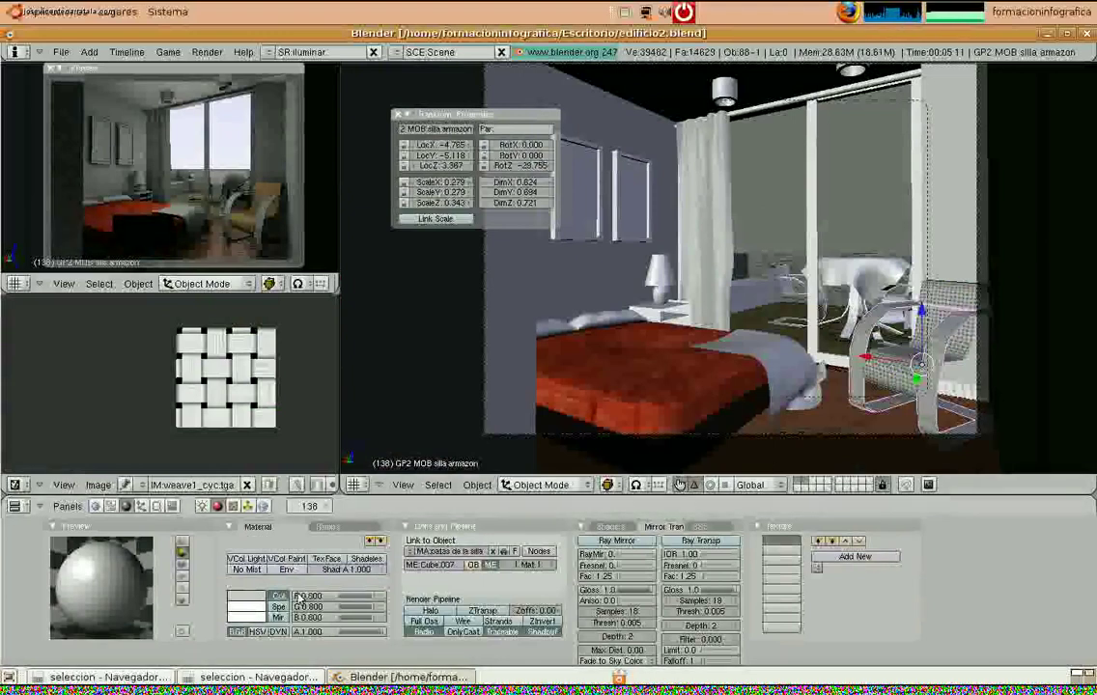
# Add a new texture to the frame material and set its texture type to Image
pyautogui.click(854, 557)
pyautogui.click(231, 506)
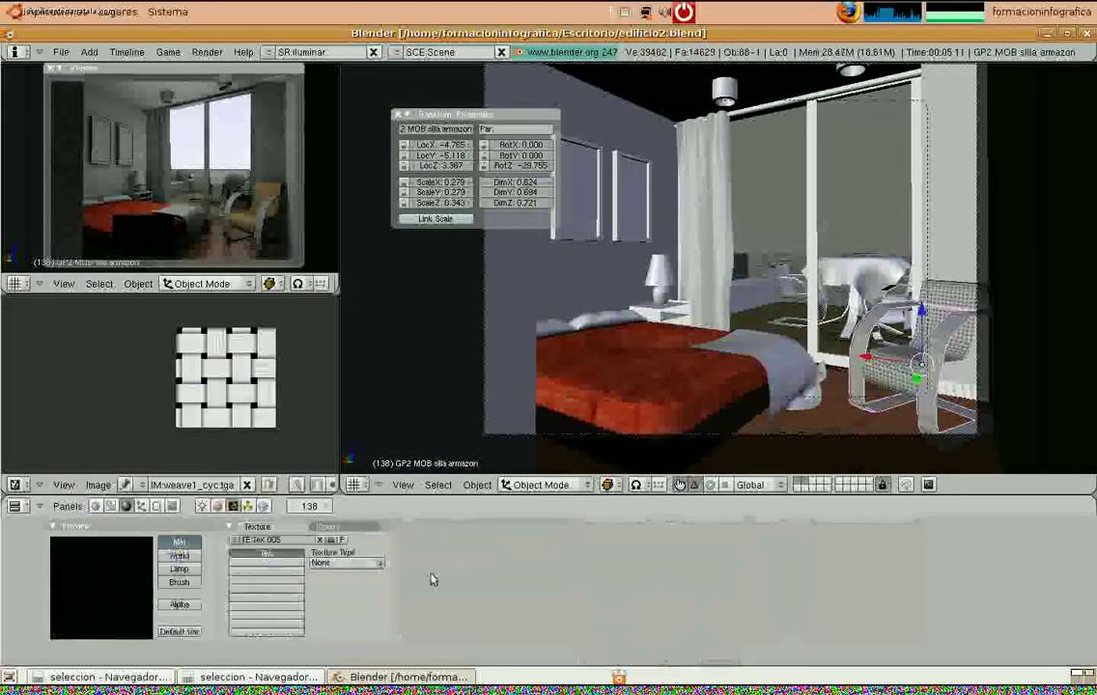
pyautogui.click(344, 562)
pyautogui.click(345, 549)
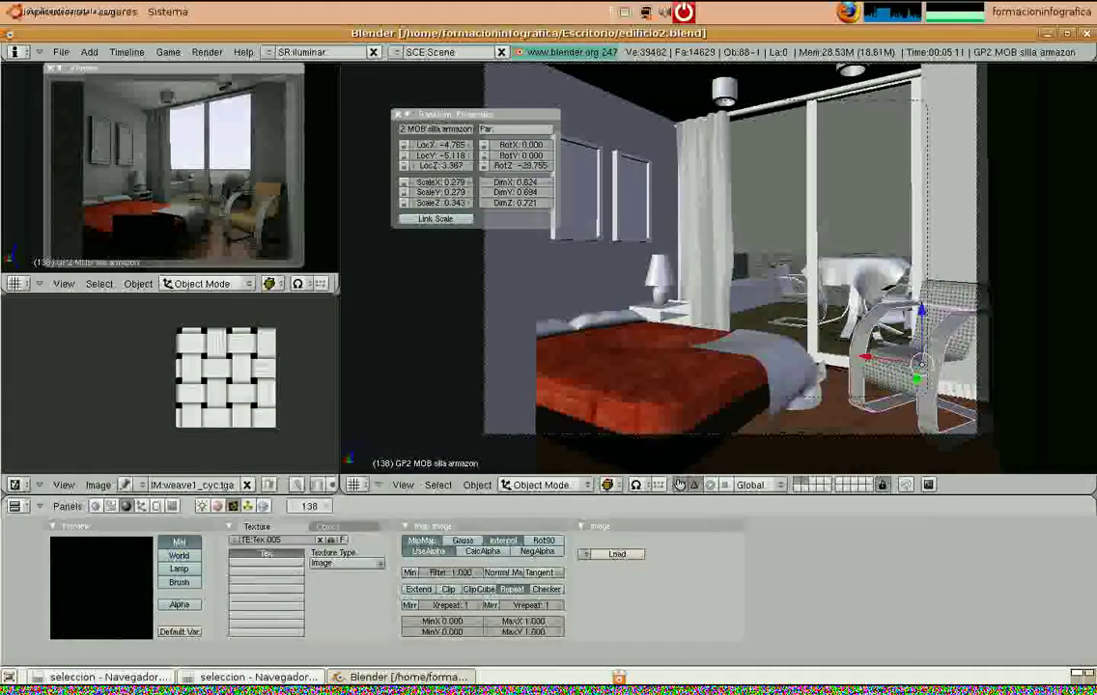
# Load oak_golden.jpg from the texture_cd/seleccion folder as the texture's image
pyautogui.click(244, 677)
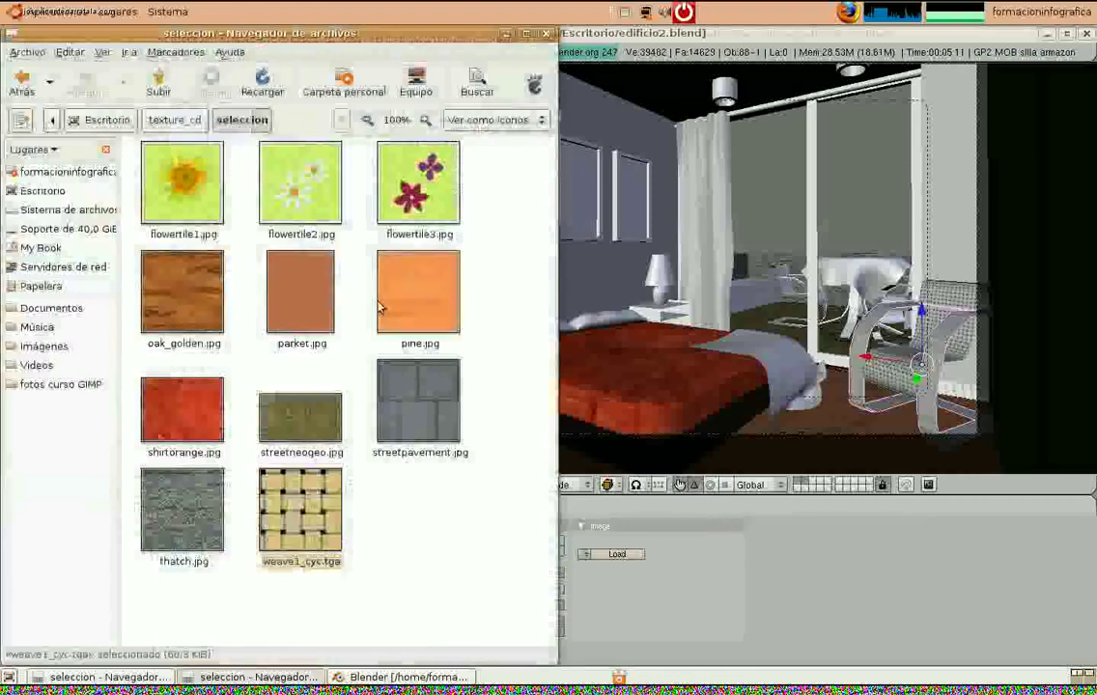
pyautogui.click(741, 541)
pyautogui.click(617, 553)
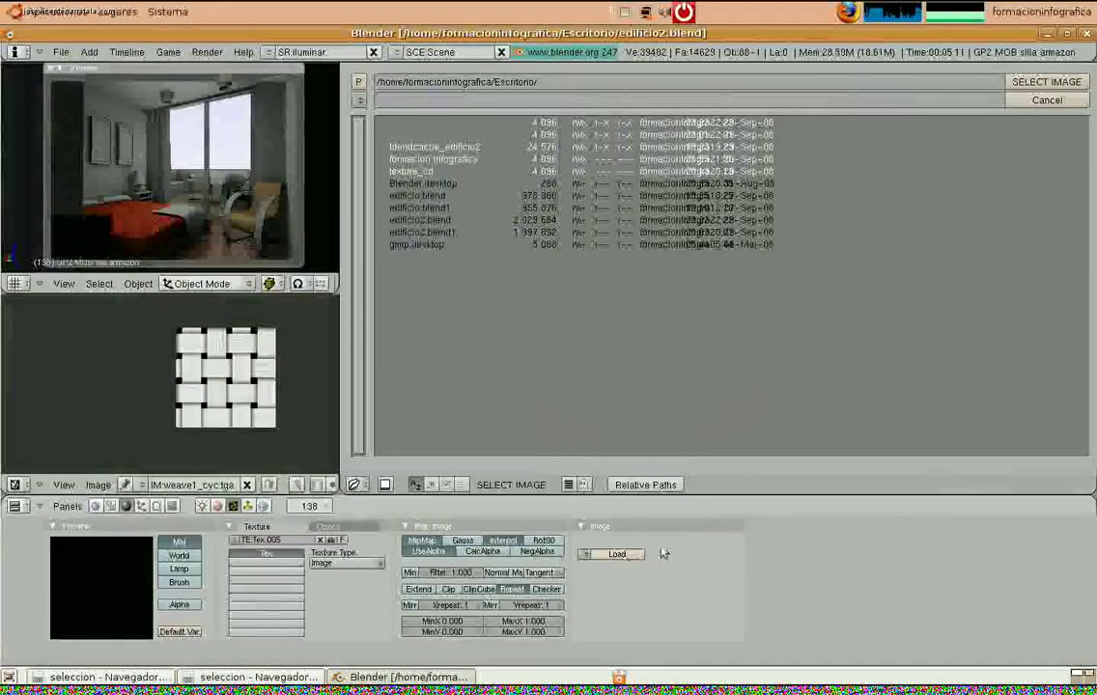
pyautogui.click(415, 171)
pyautogui.click(418, 194)
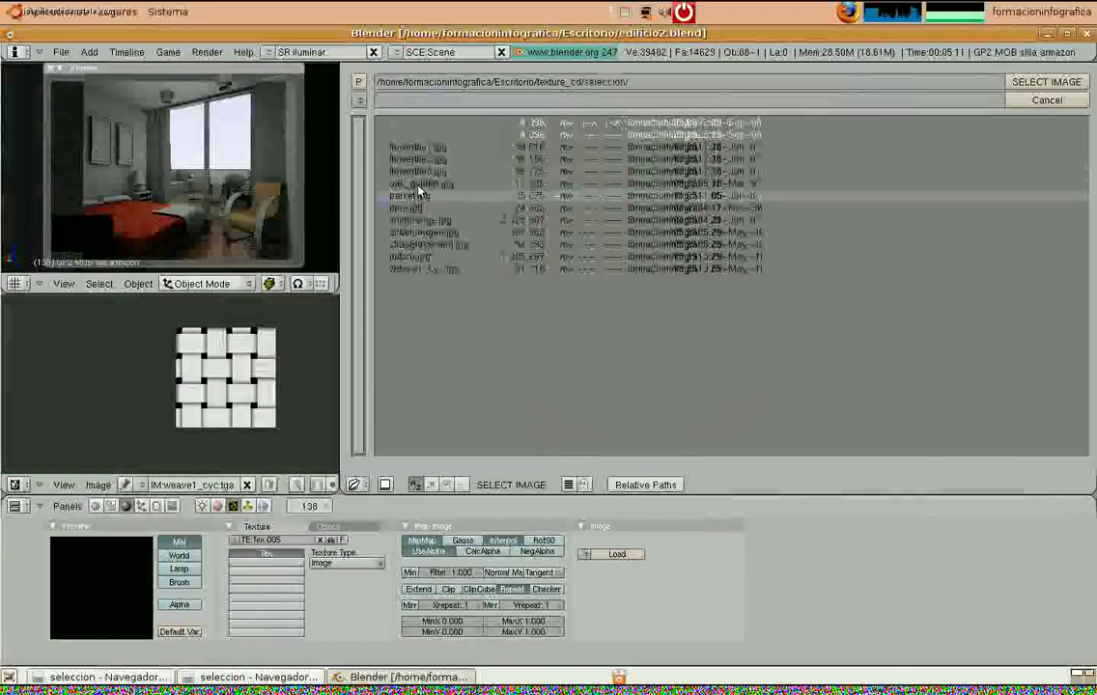
pyautogui.click(410, 183)
pyautogui.click(1047, 82)
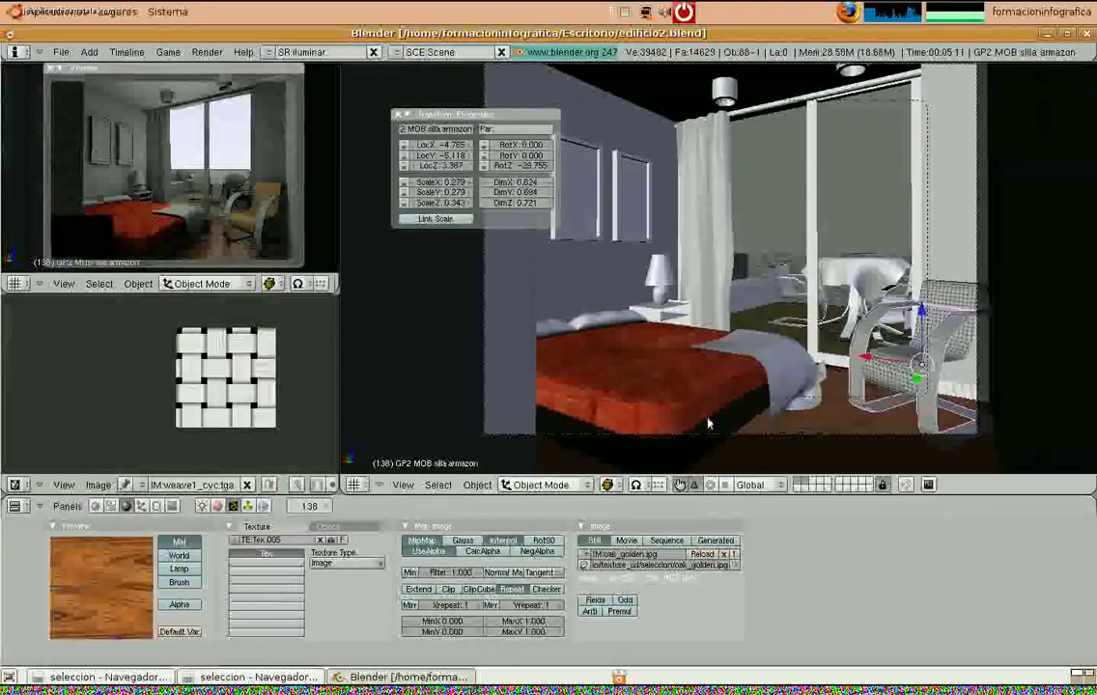
# Create UV coordinates for all faces of the armchair frame mesh and assign the oak_golden.jpg image to them
pyautogui.press('Tab')
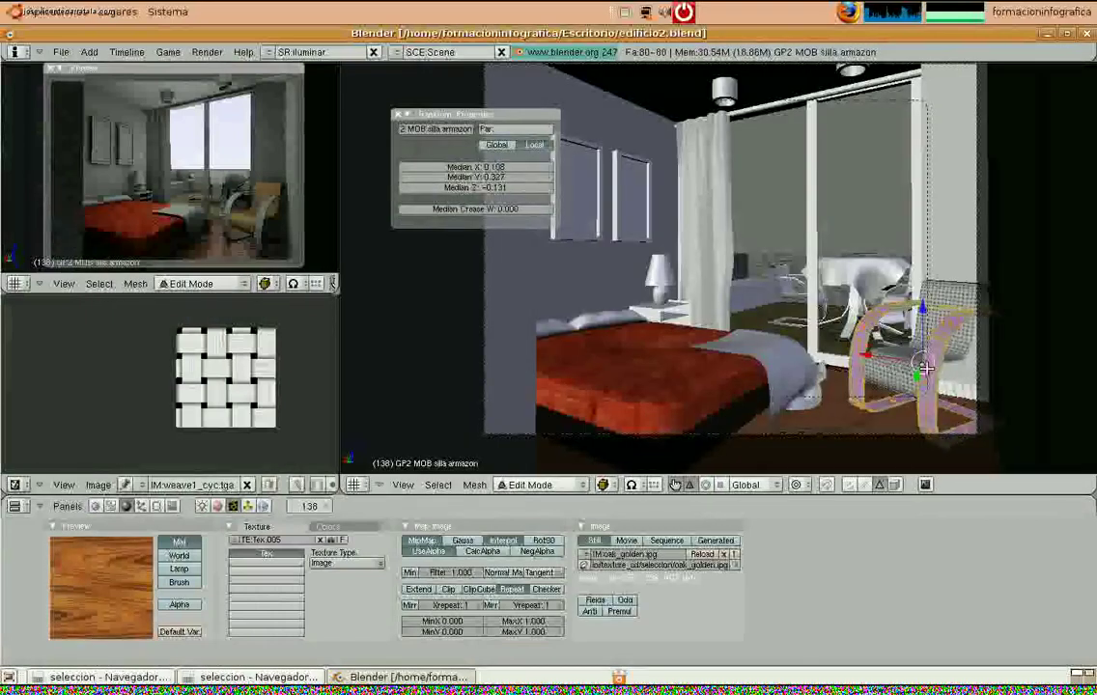
pyautogui.press('u')
pyautogui.click(925, 368)
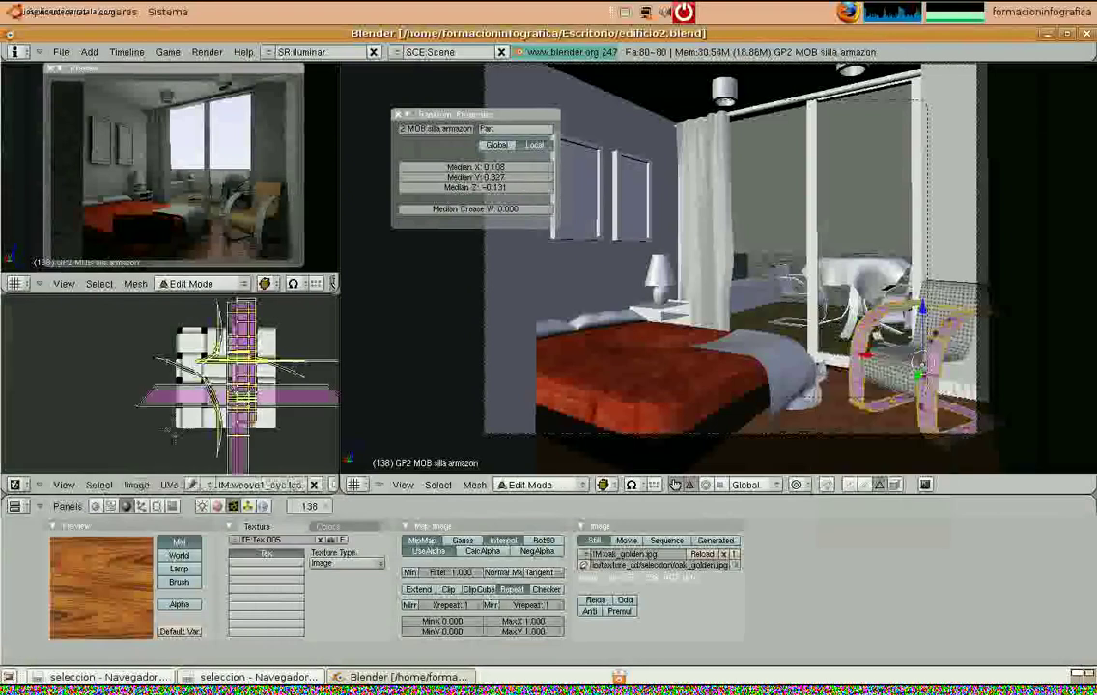
pyautogui.click(208, 486)
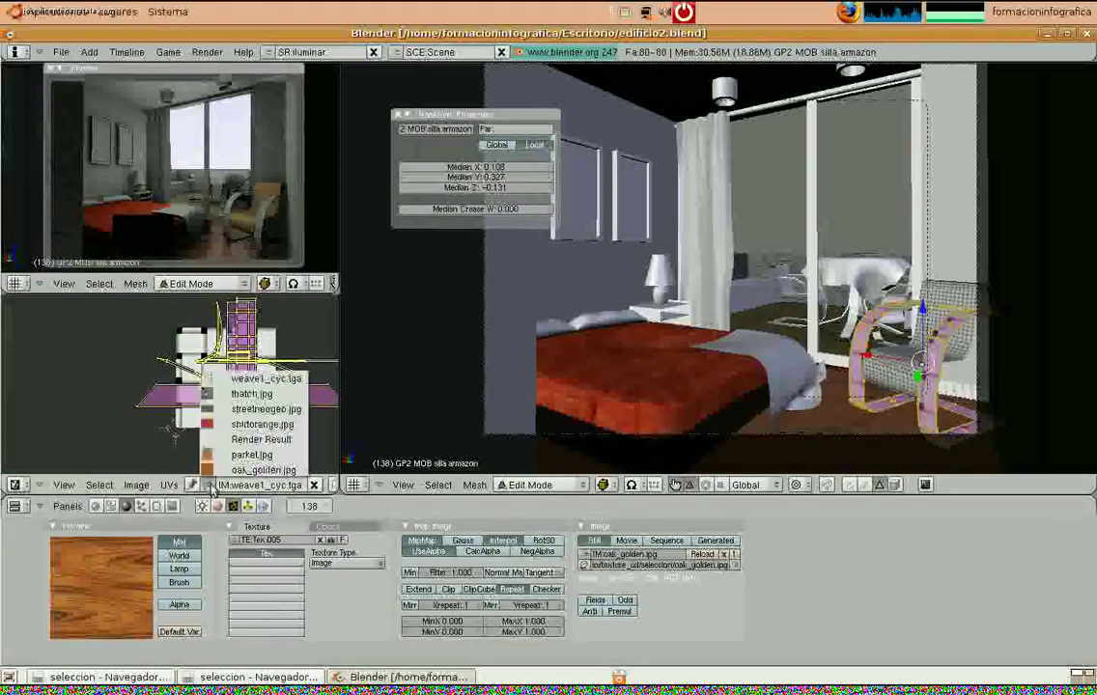
pyautogui.click(209, 486)
pyautogui.click(263, 470)
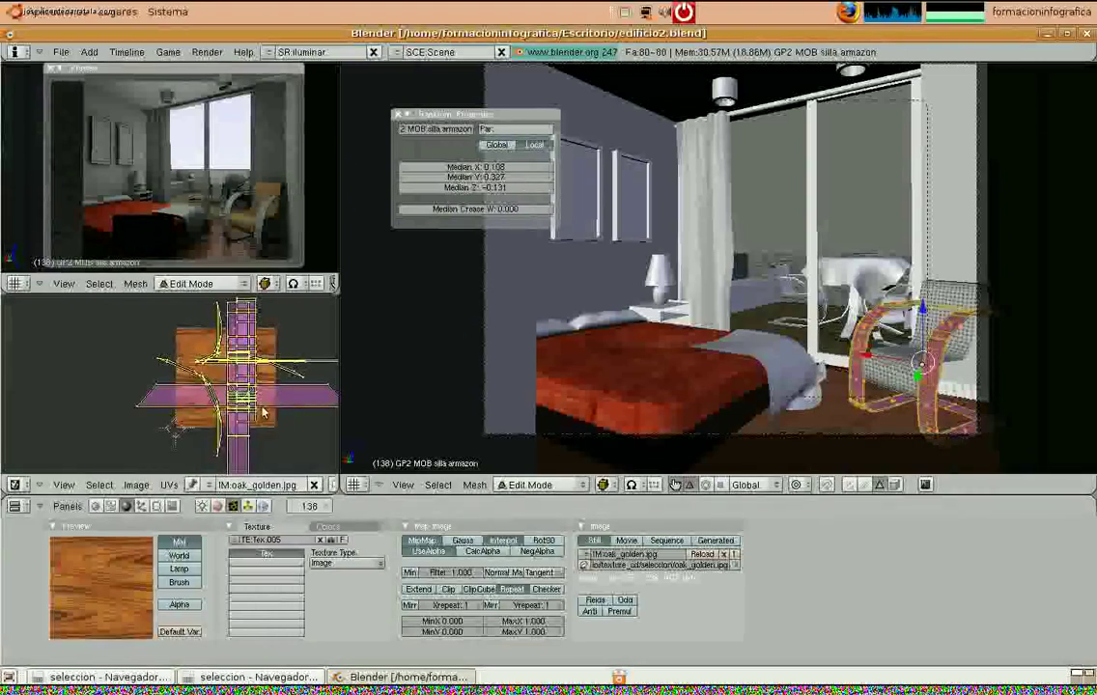
# Scale up the frame's UV layout well beyond the image so the wood grain repeats at a finer scale
pyautogui.scroll(3, 262, 412)
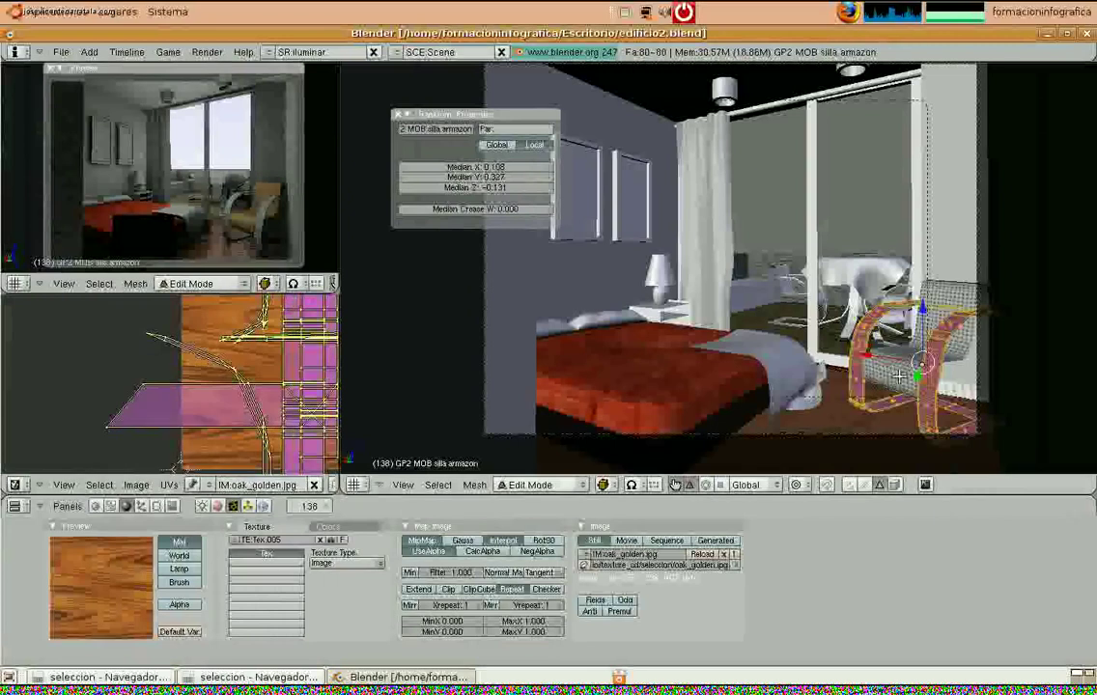
pyautogui.press('Tab')
pyautogui.press('Tab')
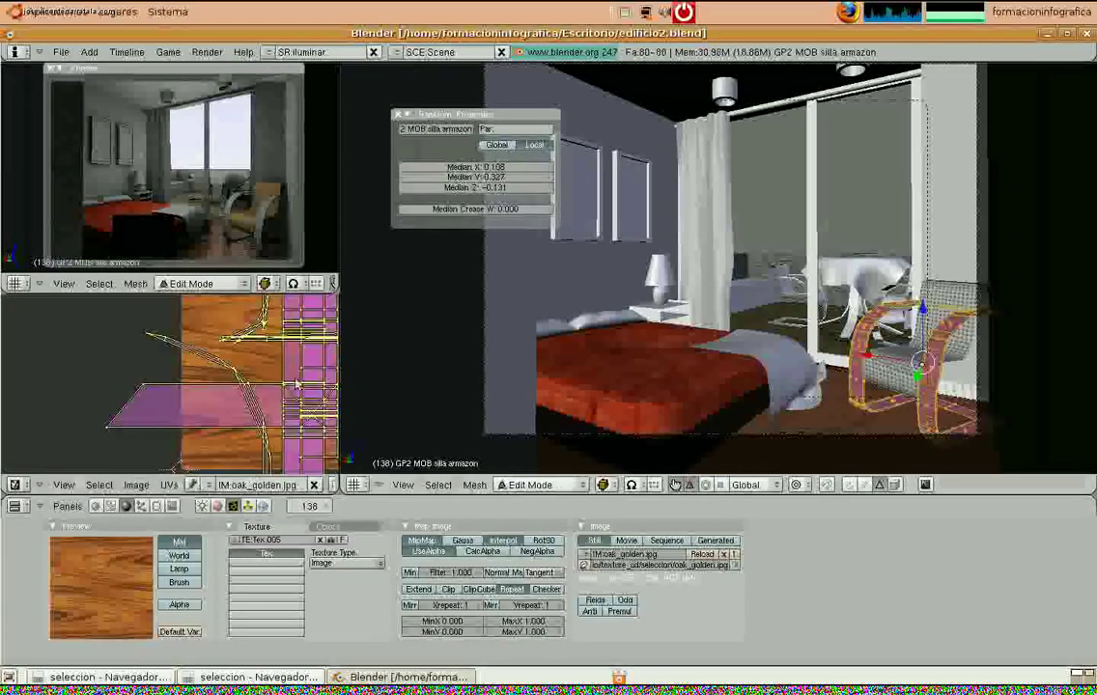
pyautogui.press('s')
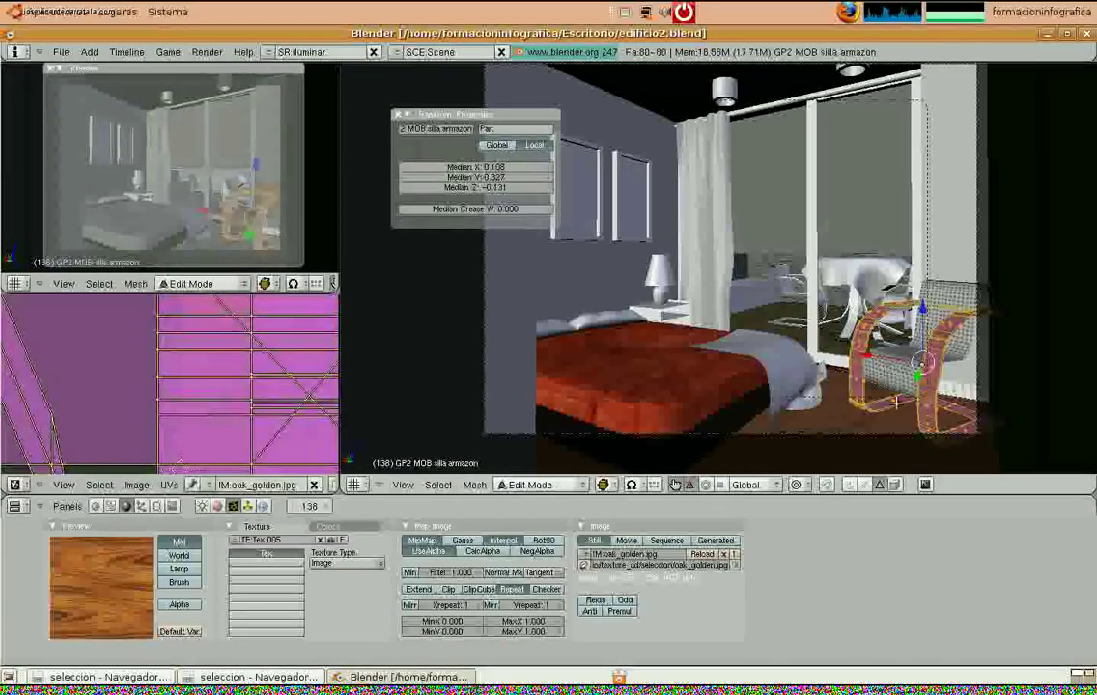
pyautogui.press('Tab')
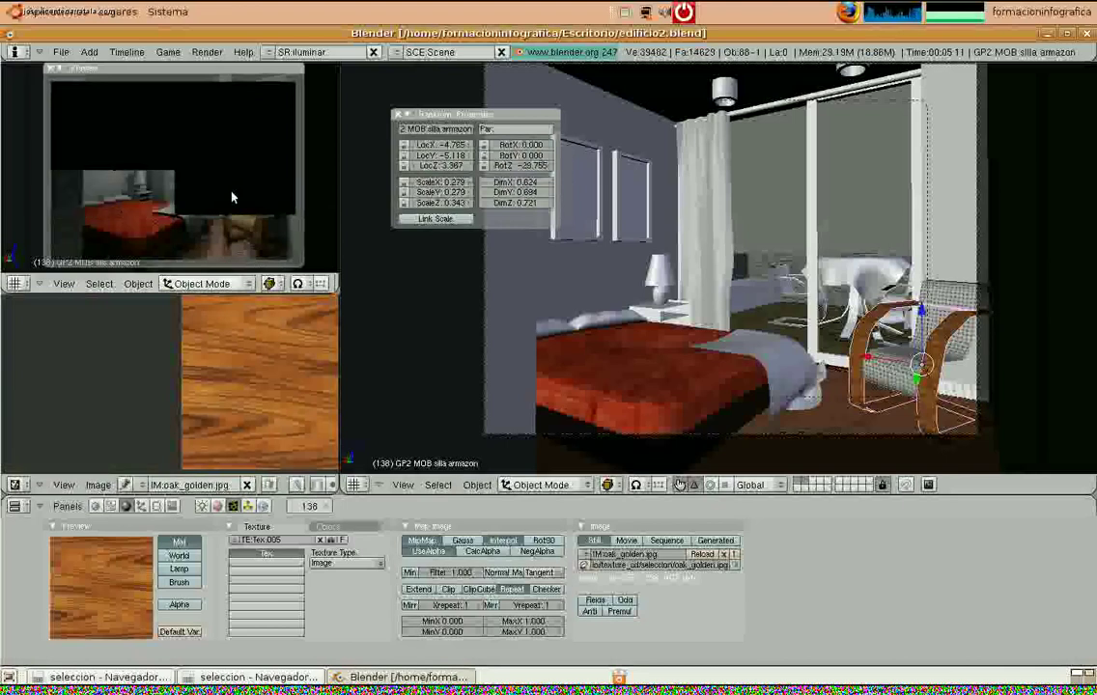
# Link the existing "patas de la silla" material to the bedside table and set its texture mapping input to UV
pyautogui.rightClick(669, 322)
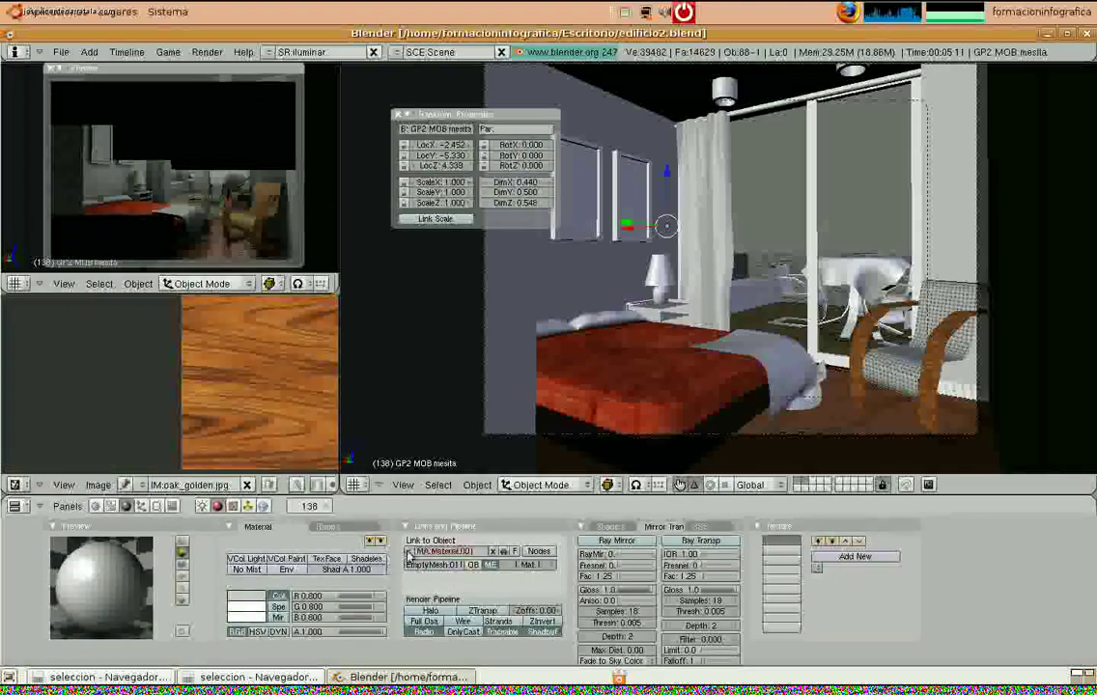
pyautogui.click(410, 554)
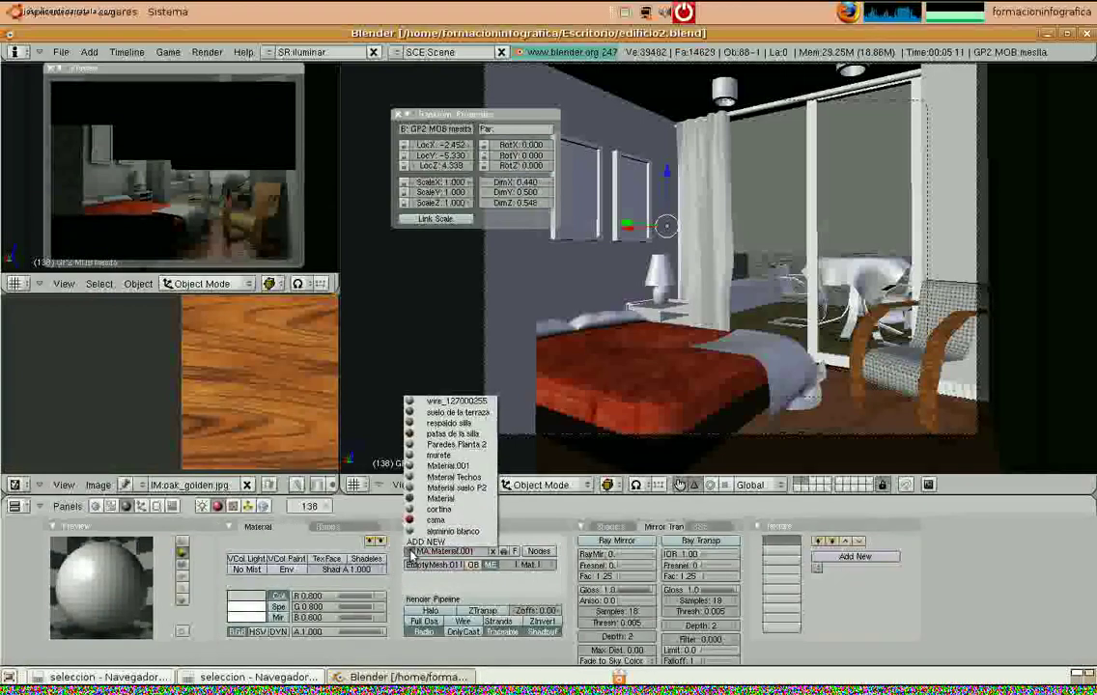
pyautogui.click(411, 384)
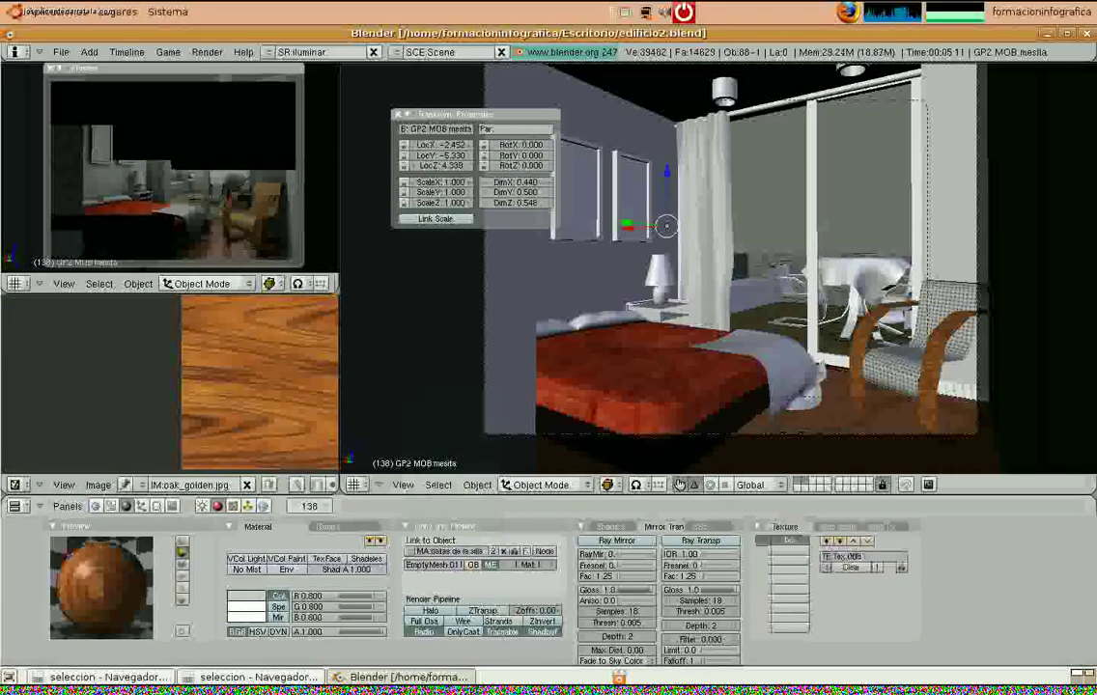
pyautogui.click(837, 526)
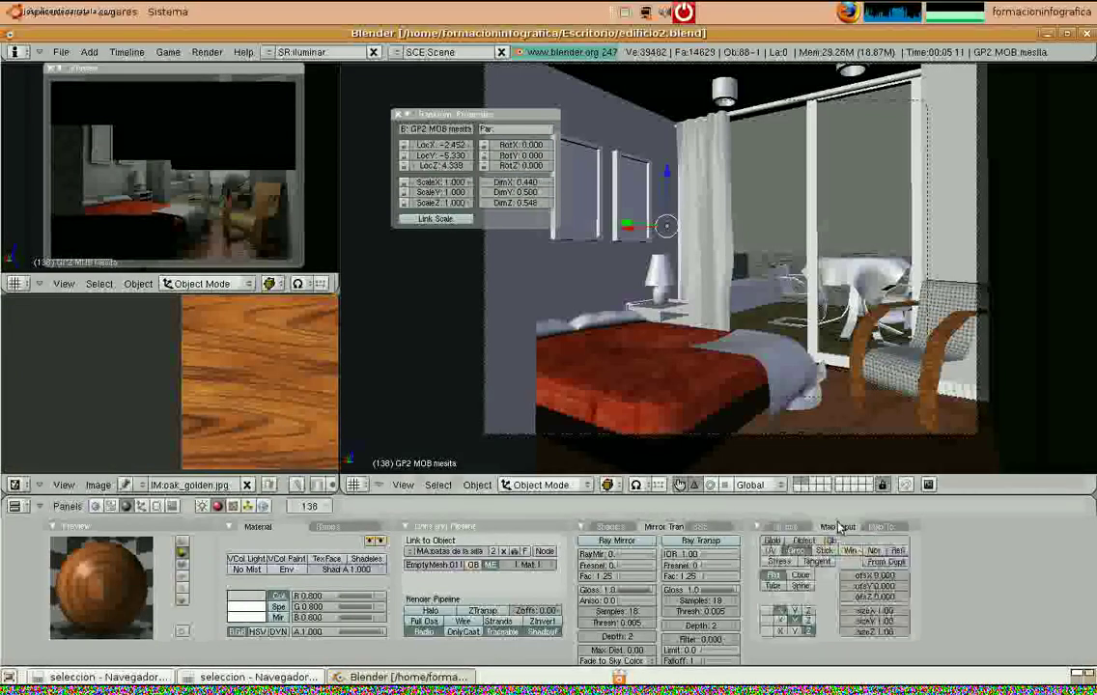
pyautogui.click(770, 550)
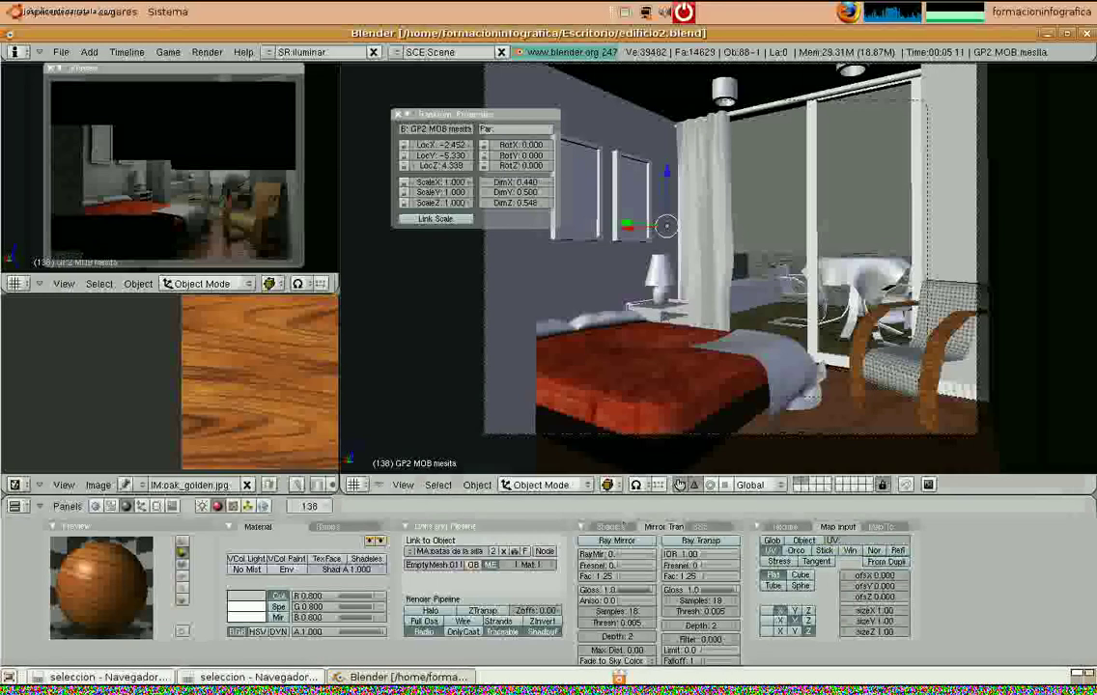
# Cube-project all faces of the bedside table mesh and scale its UV layout up well beyond the oak image
pyautogui.press('Tab')
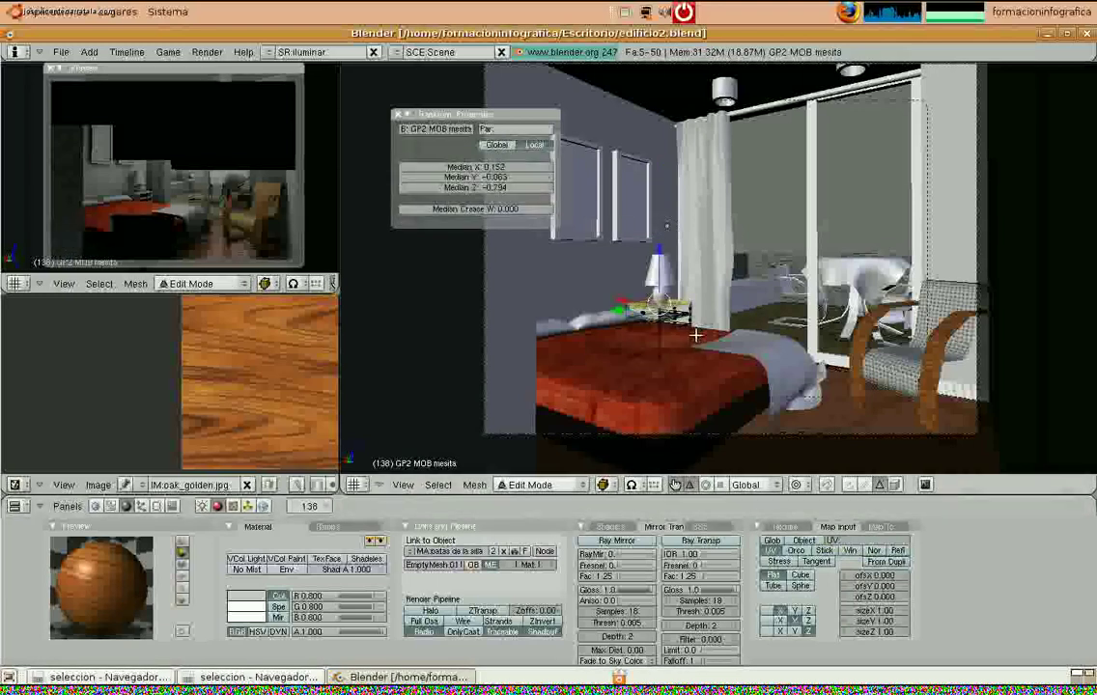
pyautogui.press('a')
pyautogui.press('u')
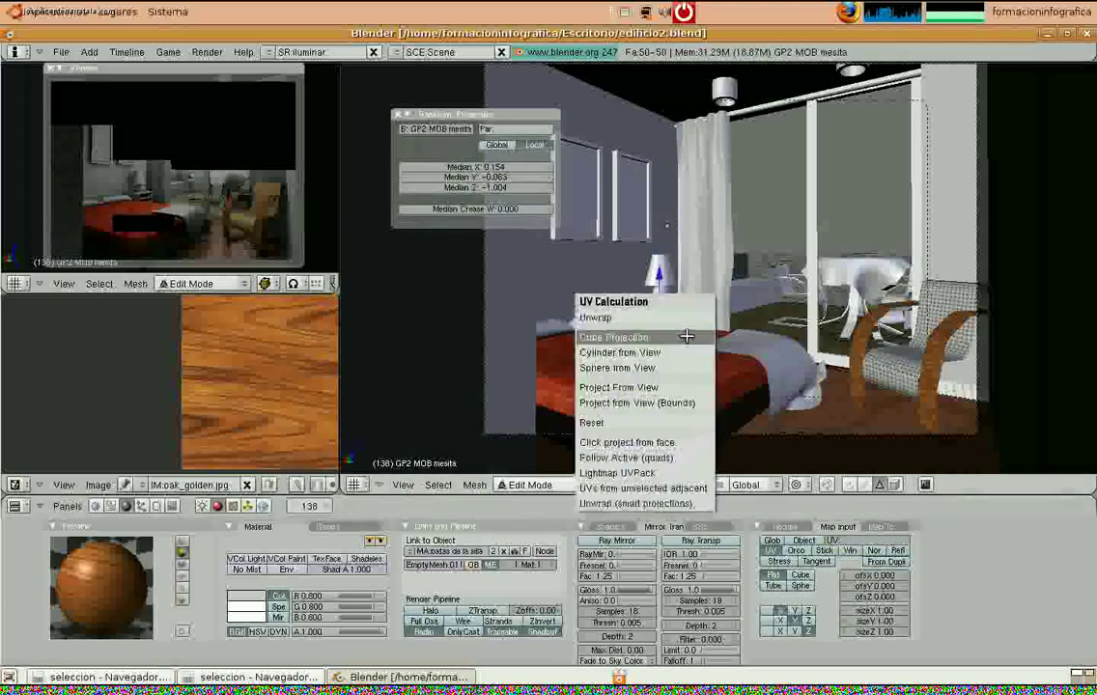
pyautogui.click(687, 336)
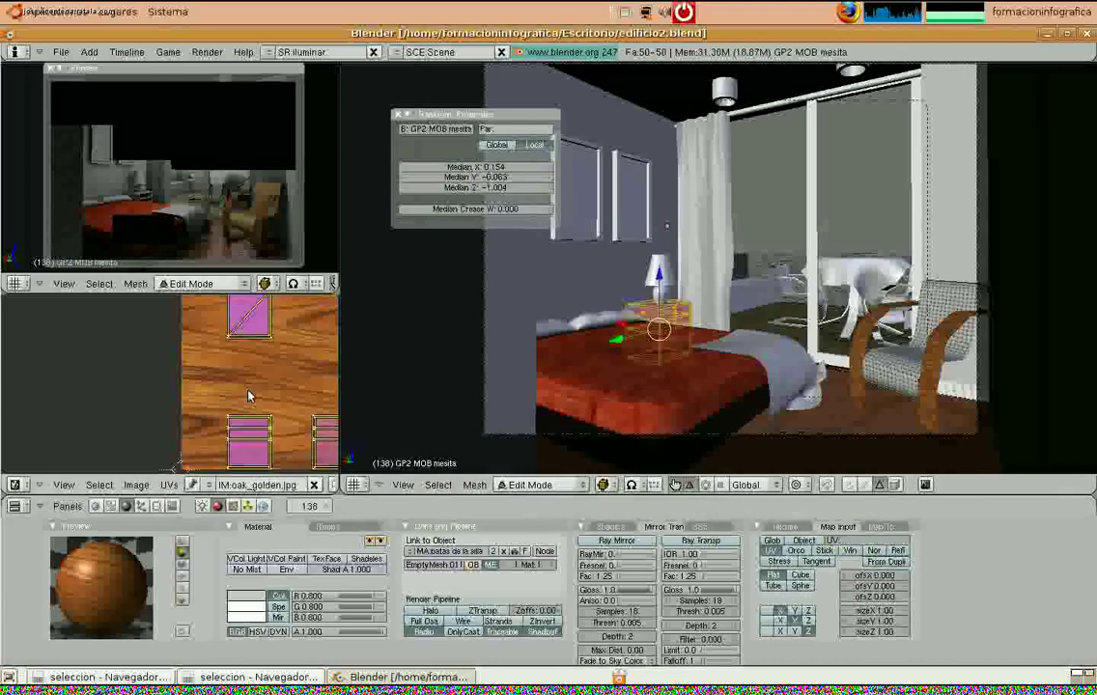
pyautogui.scroll(-3, 248, 395)
pyautogui.press('s')
pyautogui.click(244, 421)
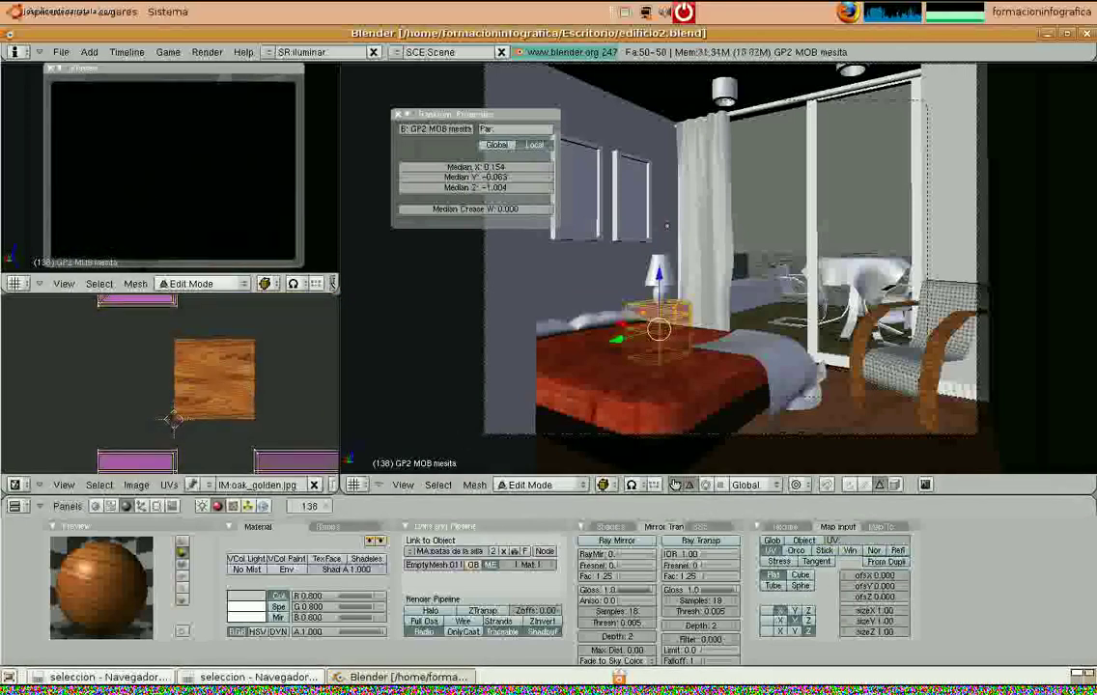
pyautogui.press('Tab')
# Flip the face normals of the whole bedside table mesh
pyautogui.scroll(5, 645, 314)
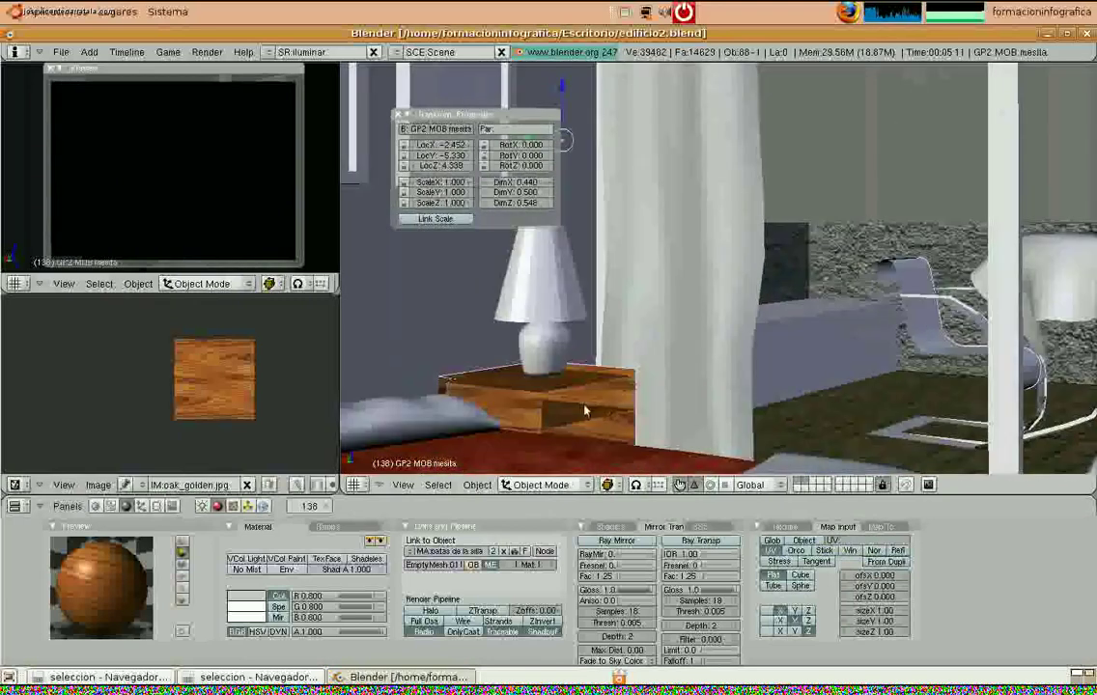
pyautogui.press('Tab')
pyautogui.press('space')
pyautogui.moveTo(709, 503)
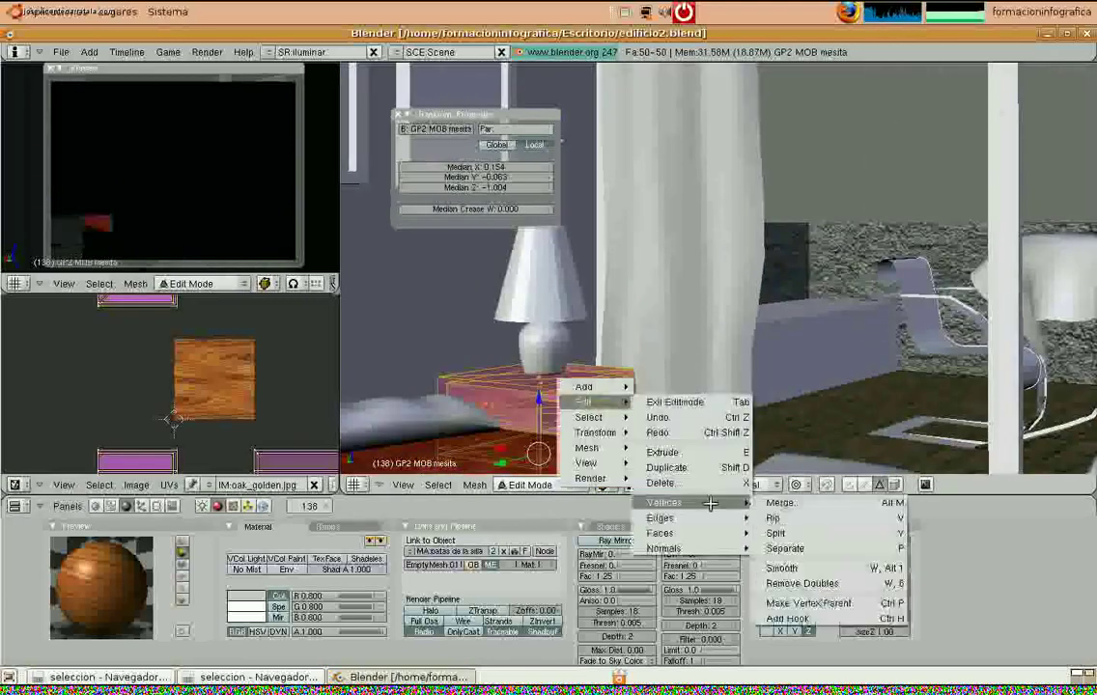
pyautogui.moveTo(708, 547)
pyautogui.click(835, 581)
pyautogui.press('Tab')
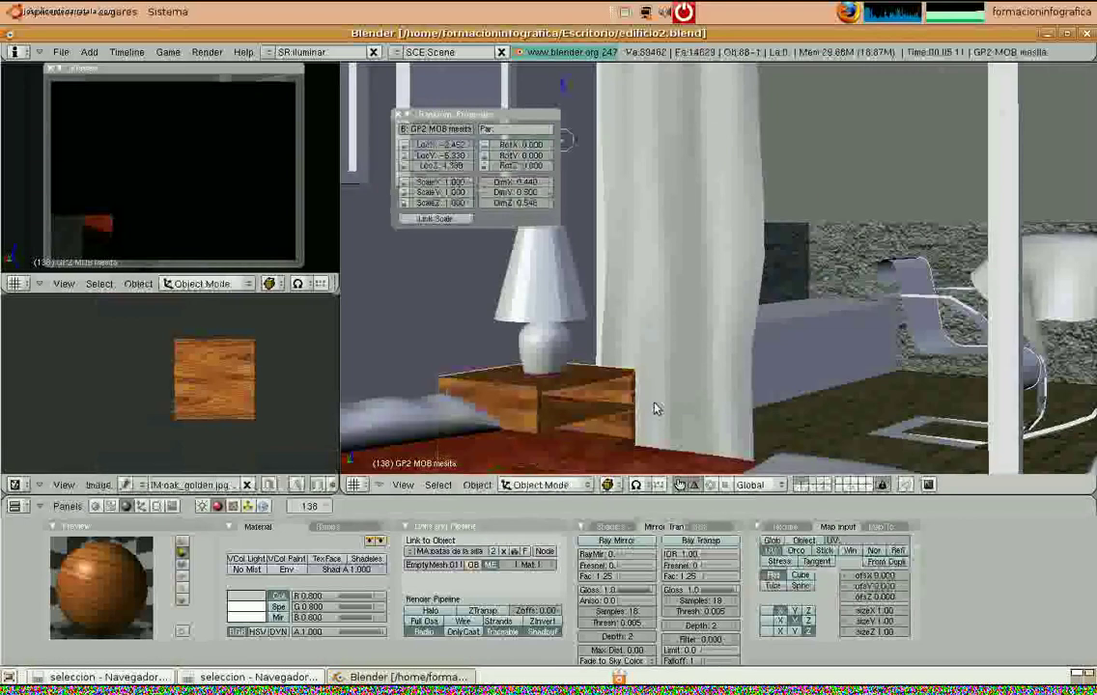
# Enable Ray Mirror on the wood material, with mirror gloss at about 0.2 and 4 samples
pyautogui.scroll(-5, 654, 409)
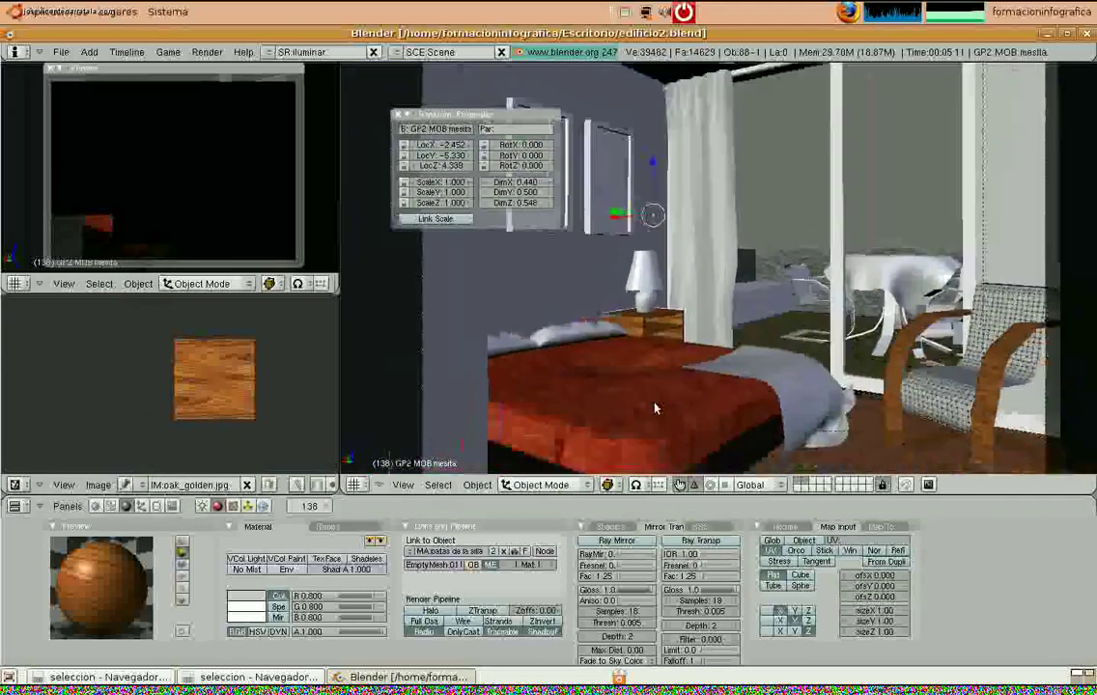
pyautogui.scroll(-1, 653, 408)
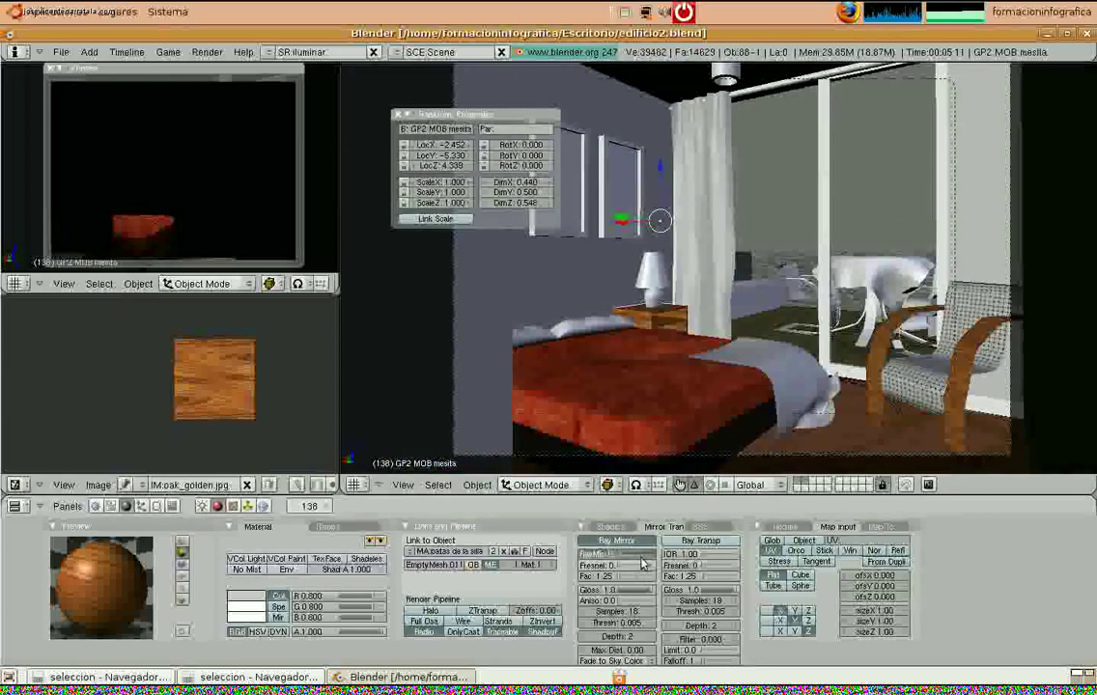
pyautogui.moveTo(619, 593); pyautogui.dragTo(618, 593)
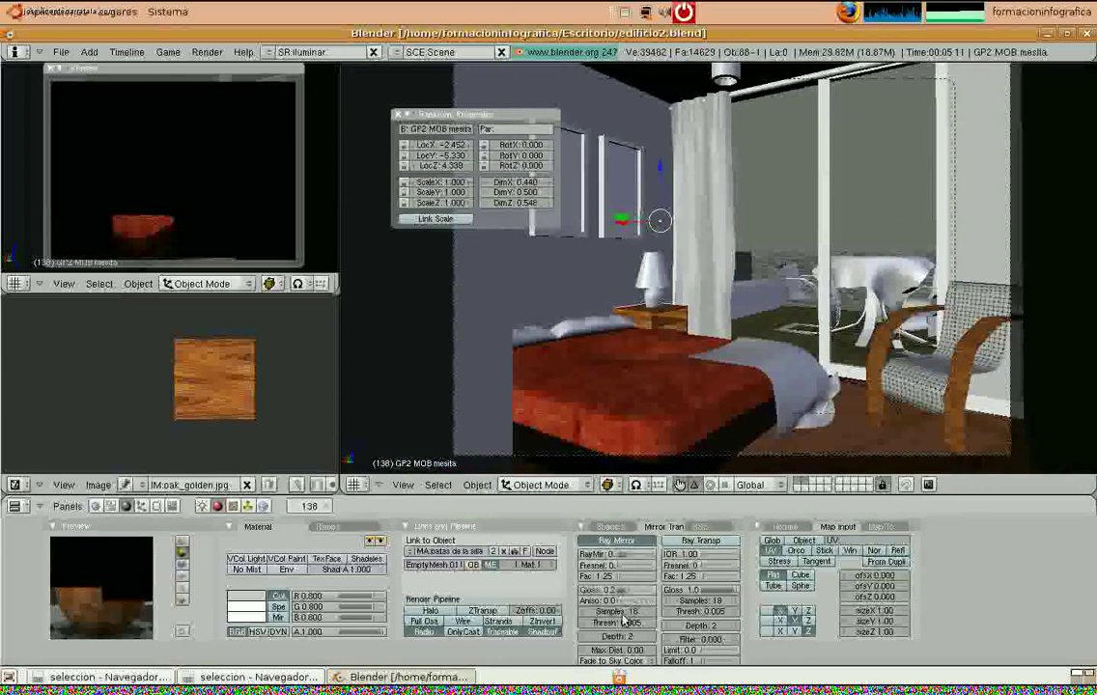
pyautogui.click(622, 613)
pyautogui.write('4')
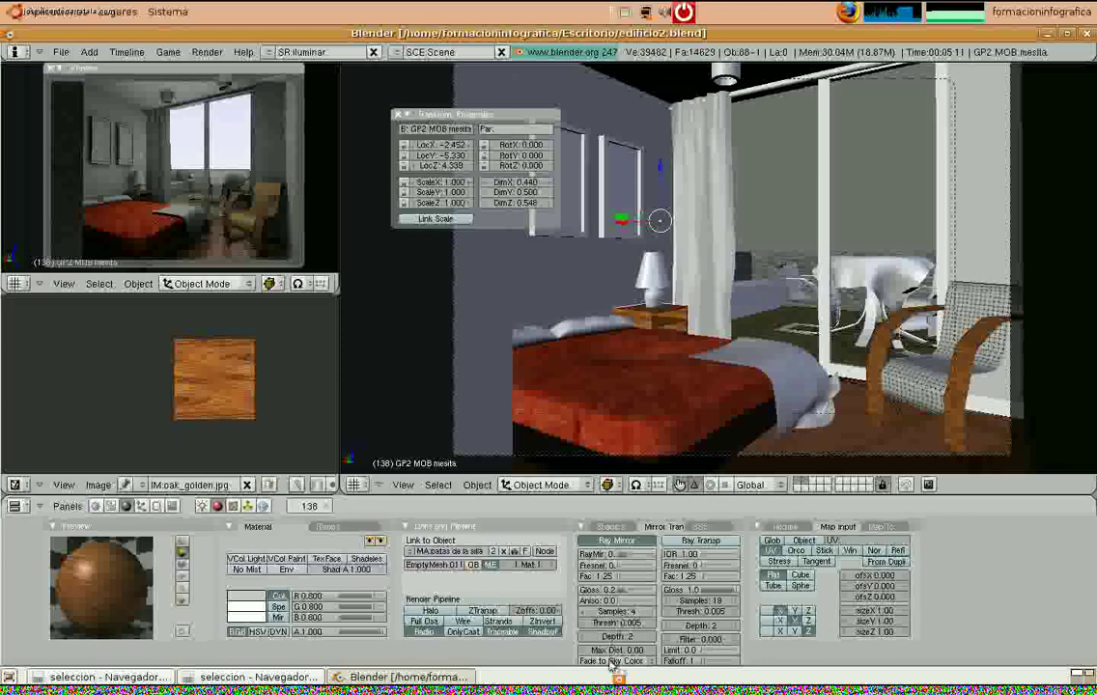
# Link the existing "patas de la silla" material to the base of the terrace table
pyautogui.rightClick(874, 331)
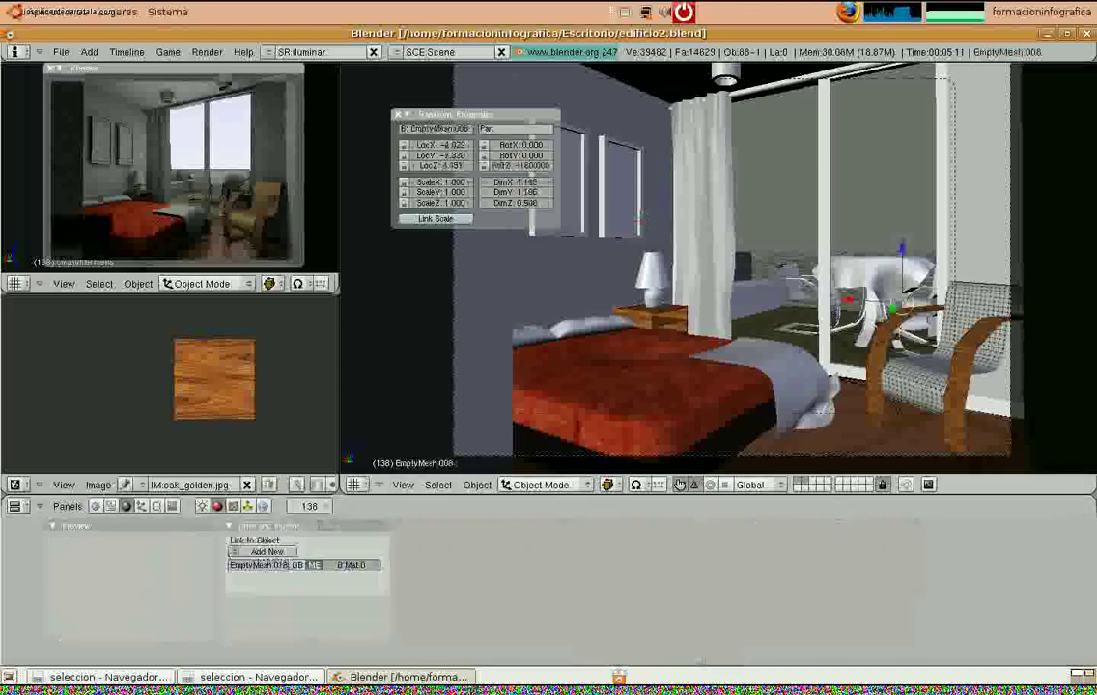
pyautogui.click(237, 553)
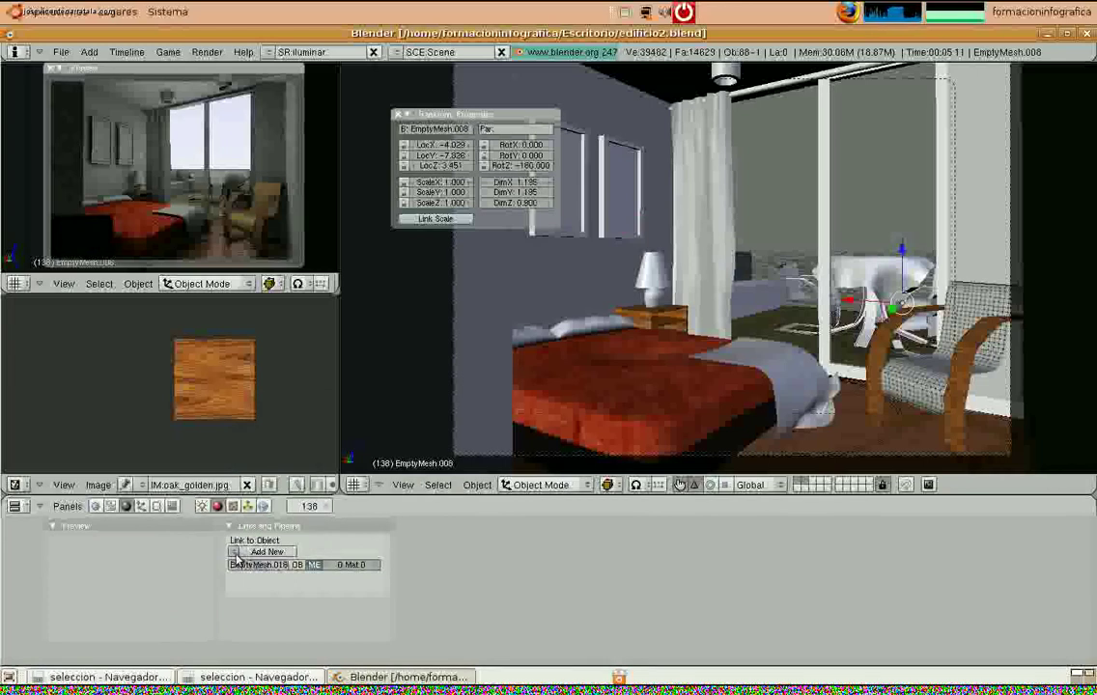
pyautogui.click(233, 553)
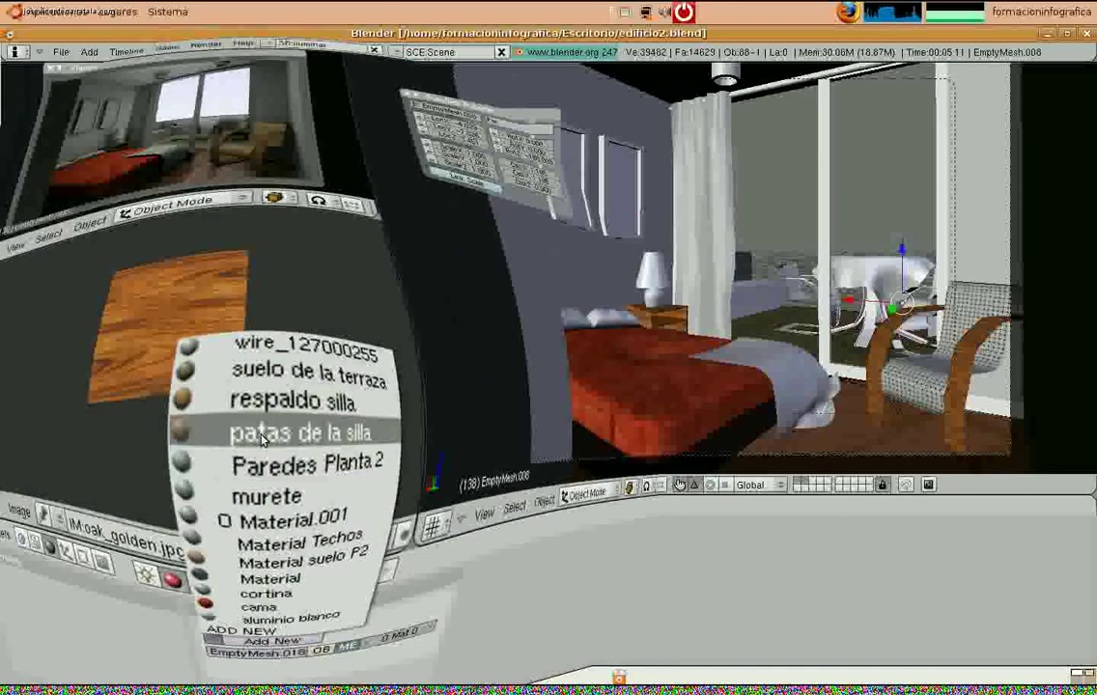
pyautogui.click(261, 436)
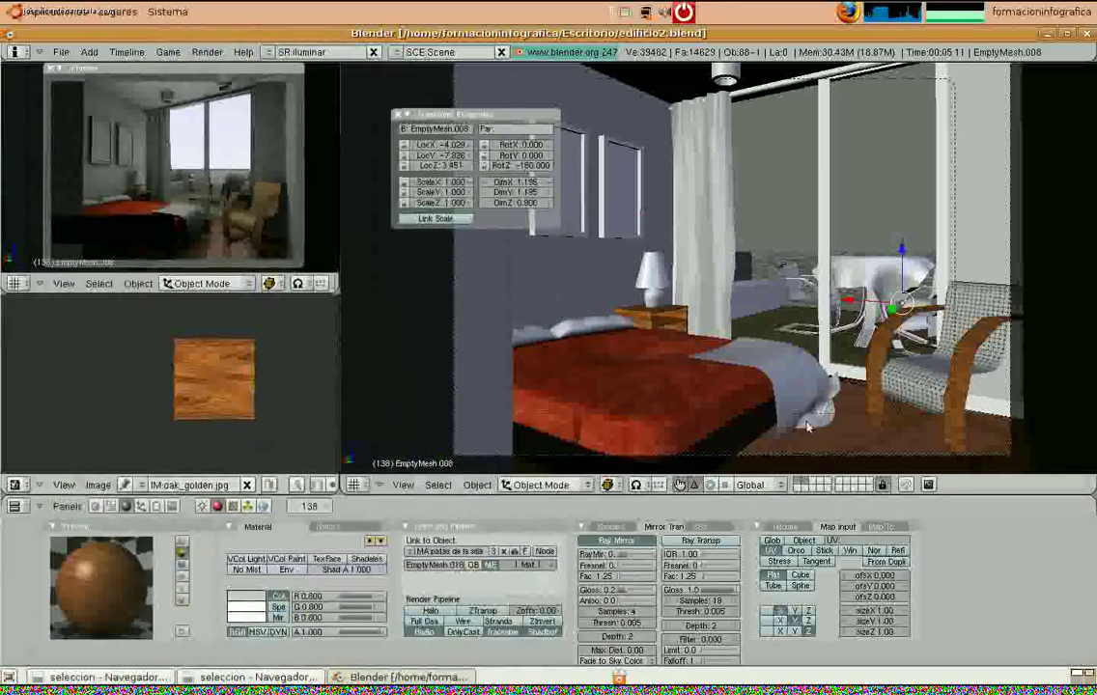
# Cube-project all faces of the terrace table base and scale up its UV layout over the oak image
pyautogui.press('Tab')
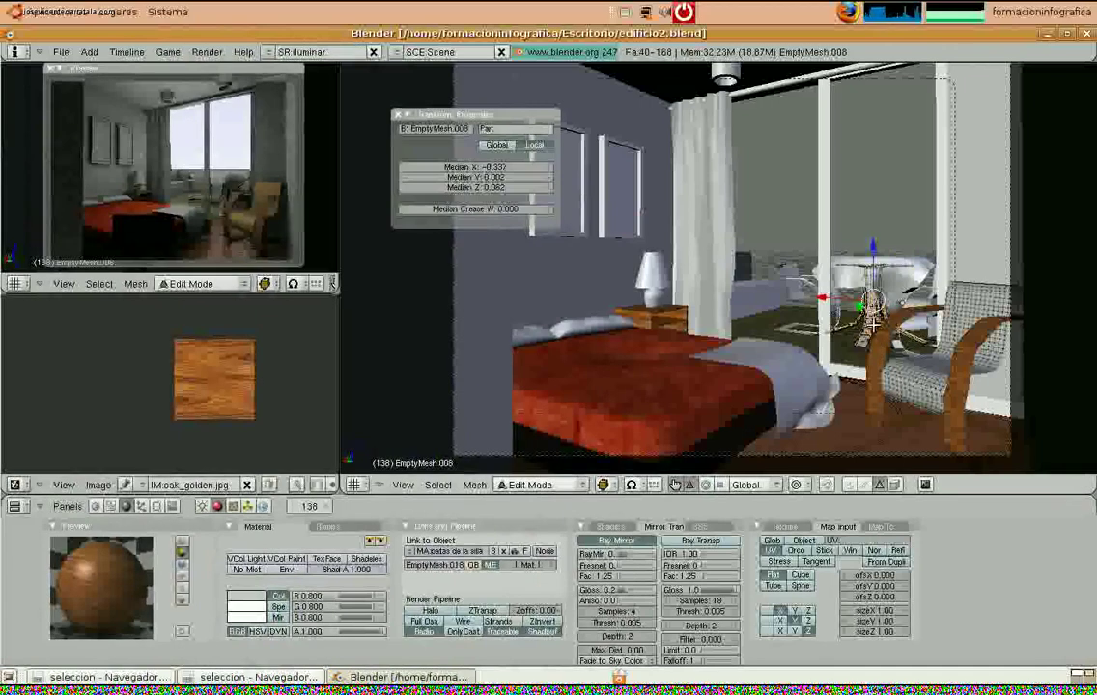
pyautogui.press('a')
pyautogui.press('u')
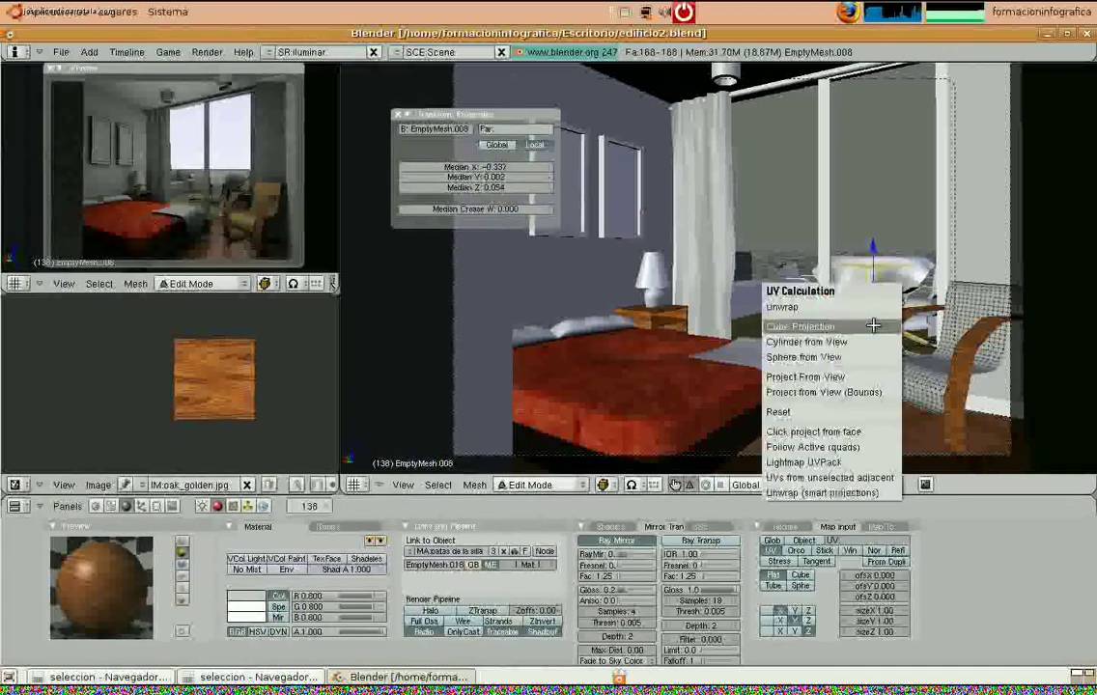
pyautogui.click(872, 325)
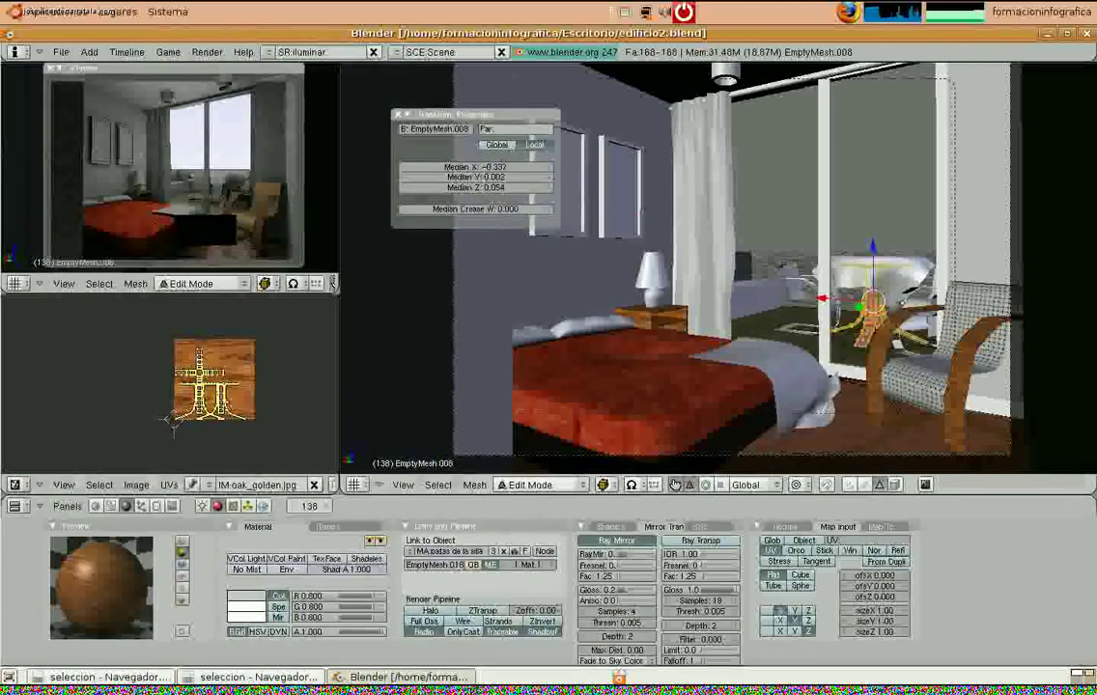
pyautogui.press('s')
pyautogui.click(330, 425)
pyautogui.press('Tab')
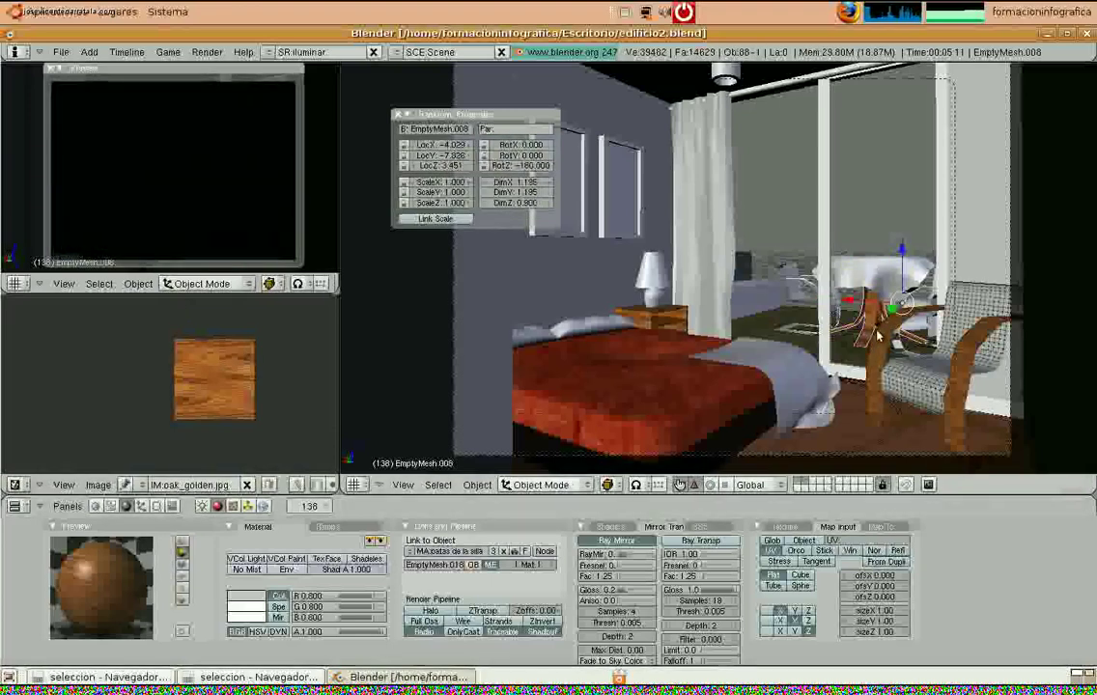
pyautogui.scroll(1, 887, 272)
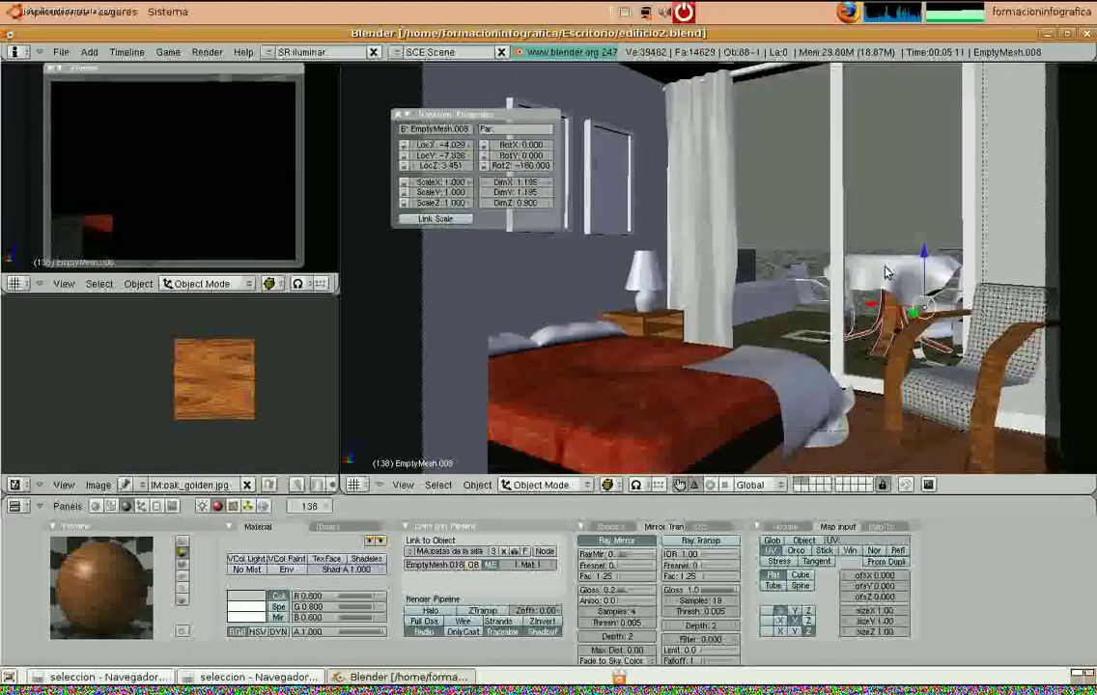
pyautogui.scroll(-1, 887, 272)
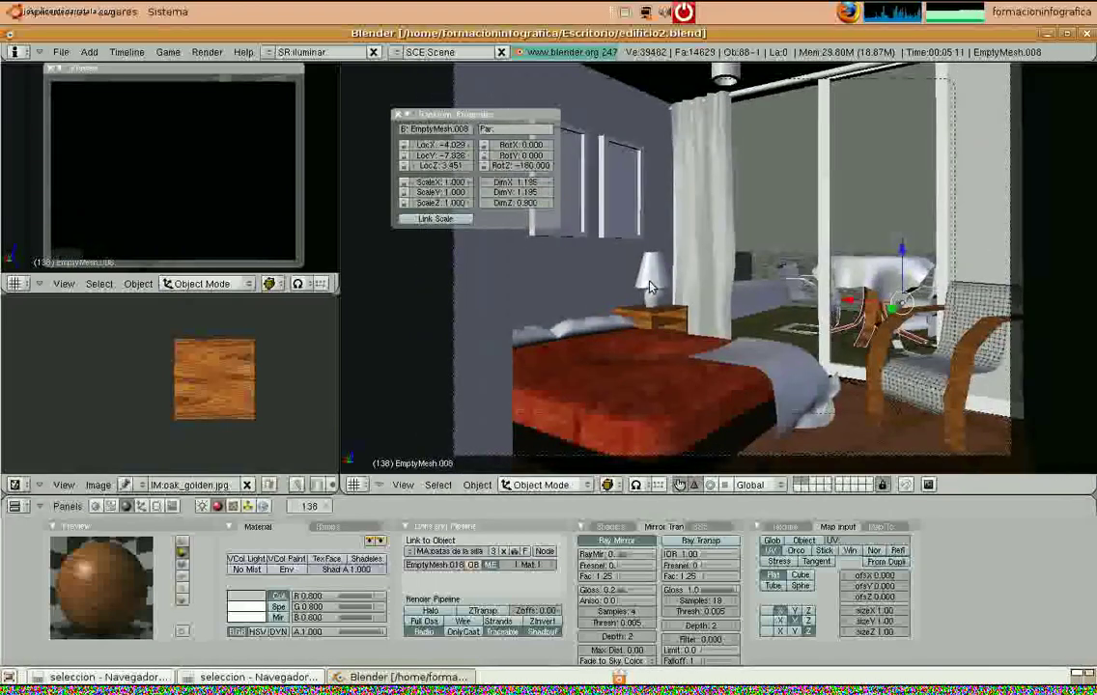
# Separate the selected canvas face of the wall picture nearest the curtain into its own object
pyautogui.scroll(-1, 647, 280)
pyautogui.rightClick(649, 216)
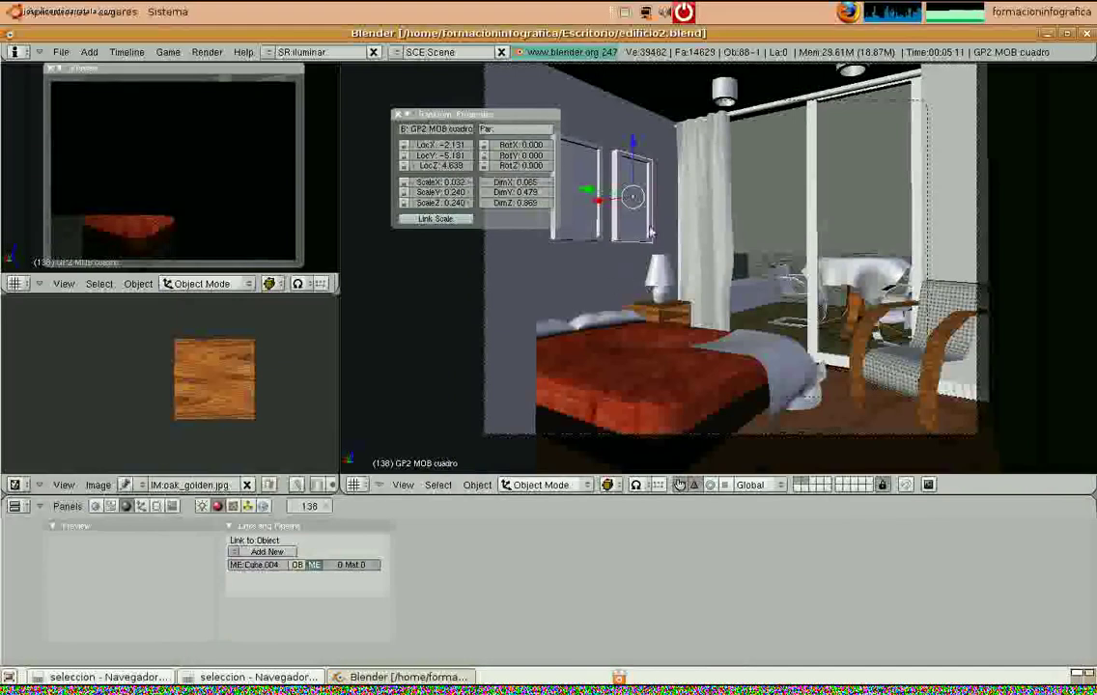
pyautogui.press('Tab')
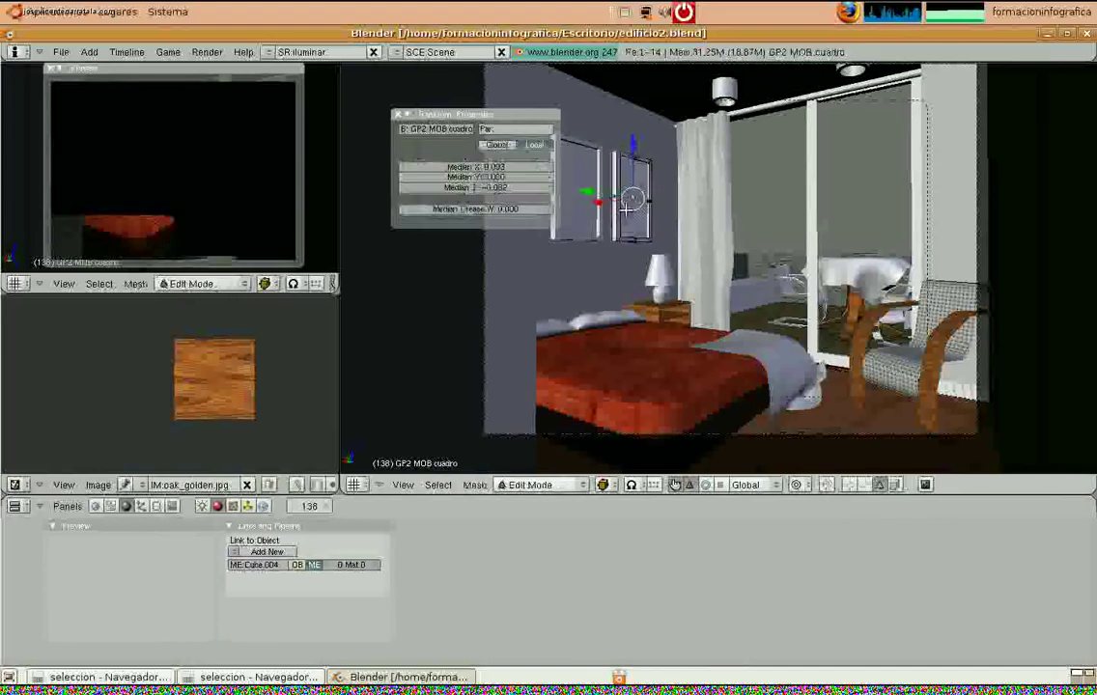
pyautogui.press('p')
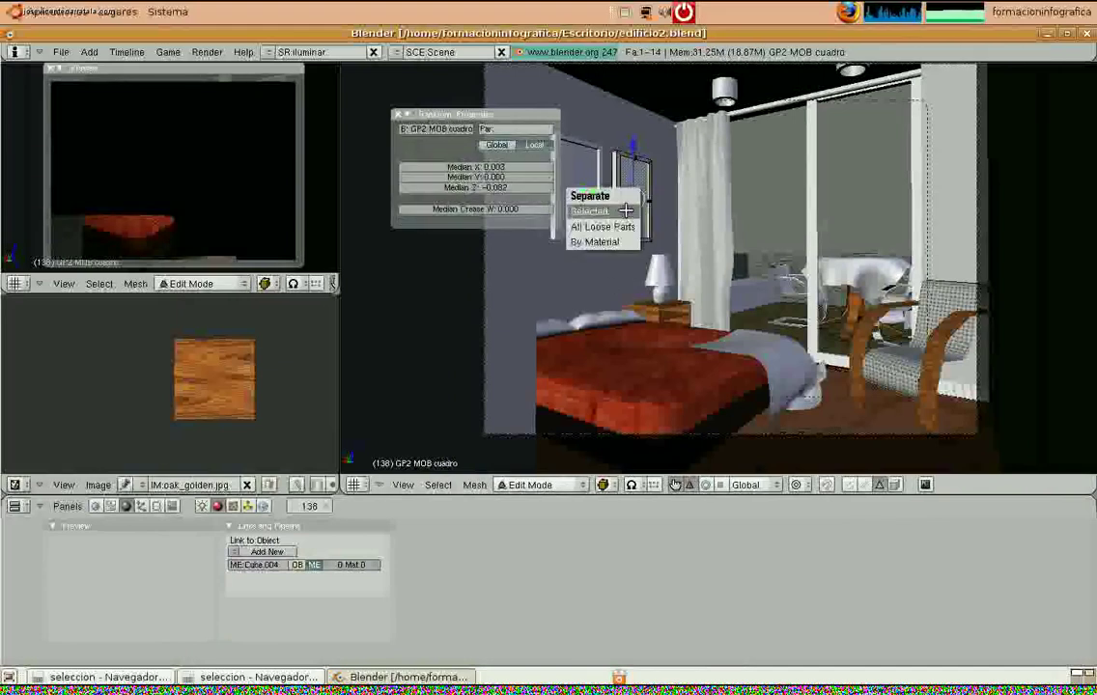
pyautogui.click(598, 214)
pyautogui.press('Tab')
# Separate the selected canvas face of the middle wall picture from its frame
pyautogui.rightClick(577, 185)
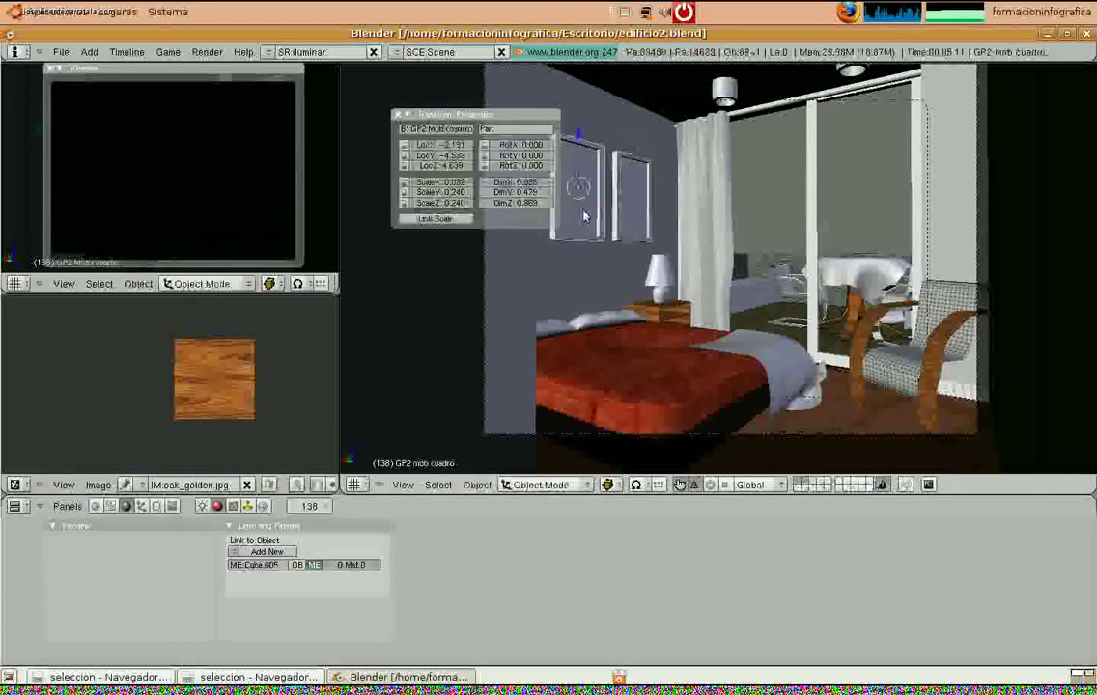
pyautogui.press('Tab')
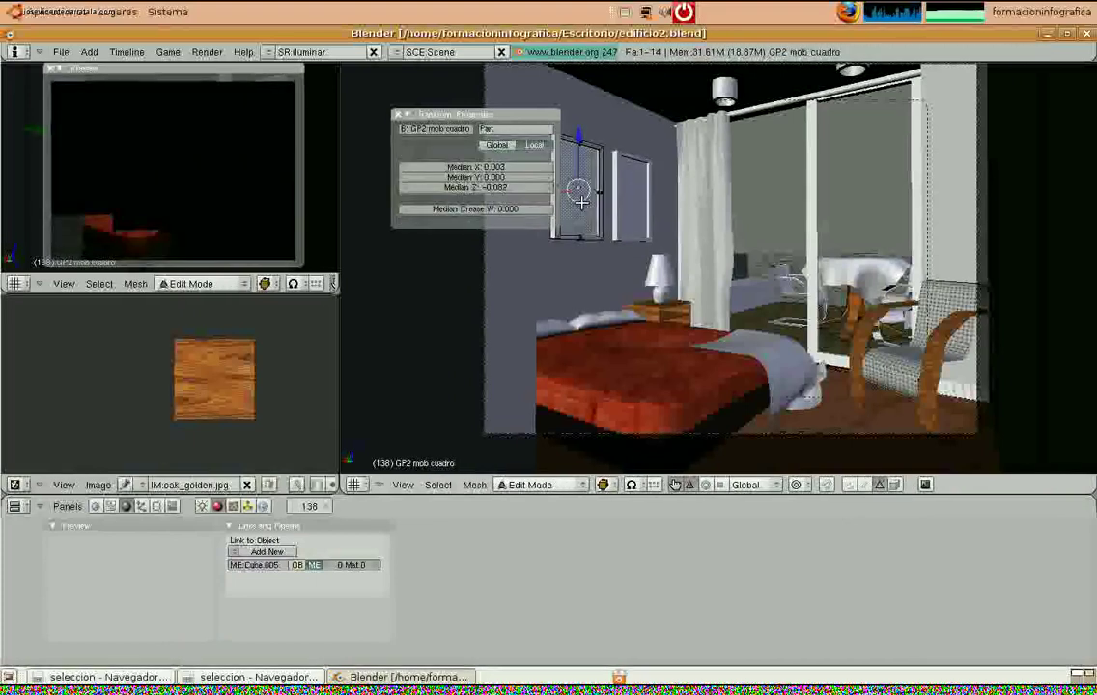
pyautogui.press('p')
pyautogui.click(582, 207)
pyautogui.press('Tab')
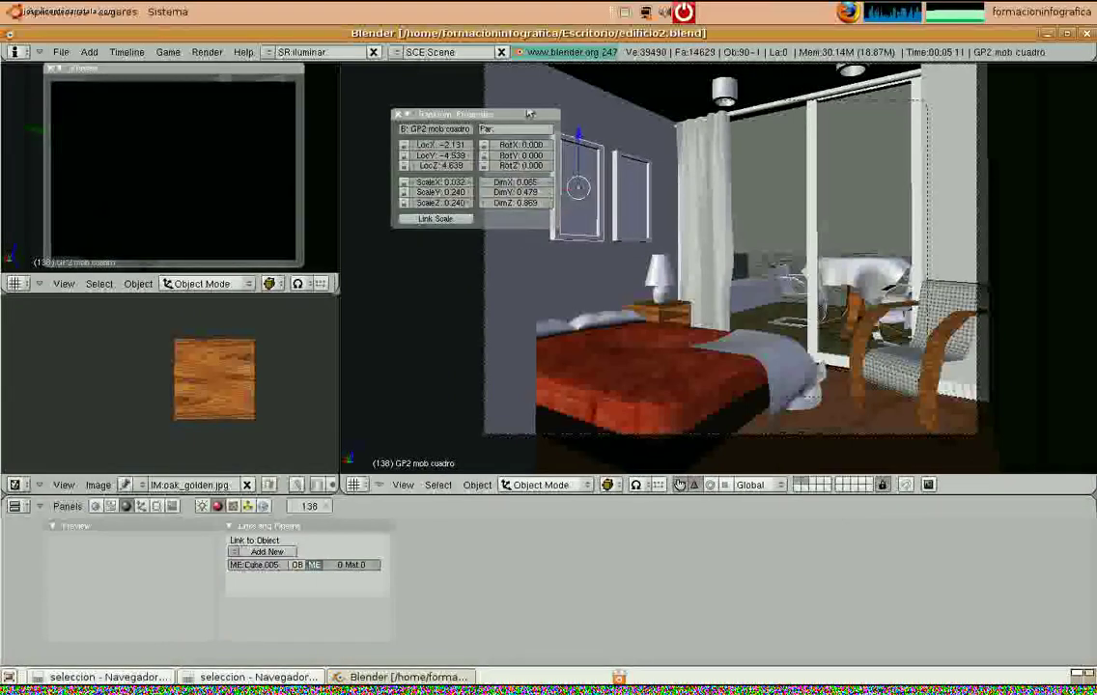
# Separate the selected canvas face of the third wall picture, the one farthest from the curtain, from its frame
pyautogui.moveTo(520, 116); pyautogui.dragTo(468, 117)
pyautogui.rightClick(536, 217)
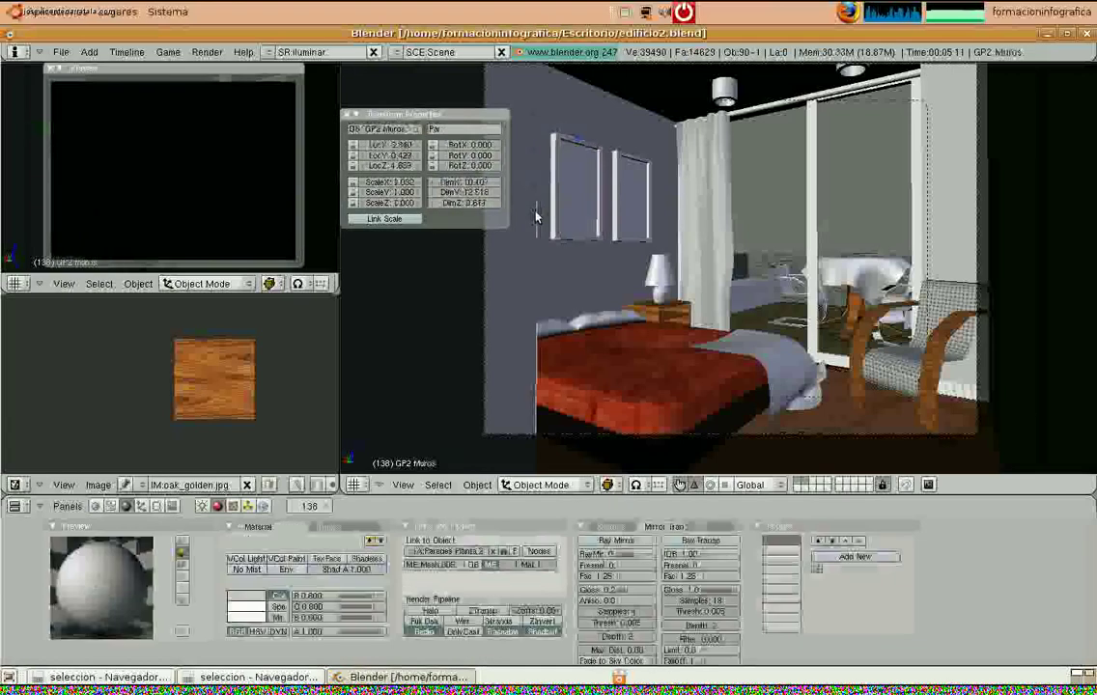
pyautogui.rightClick(537, 217)
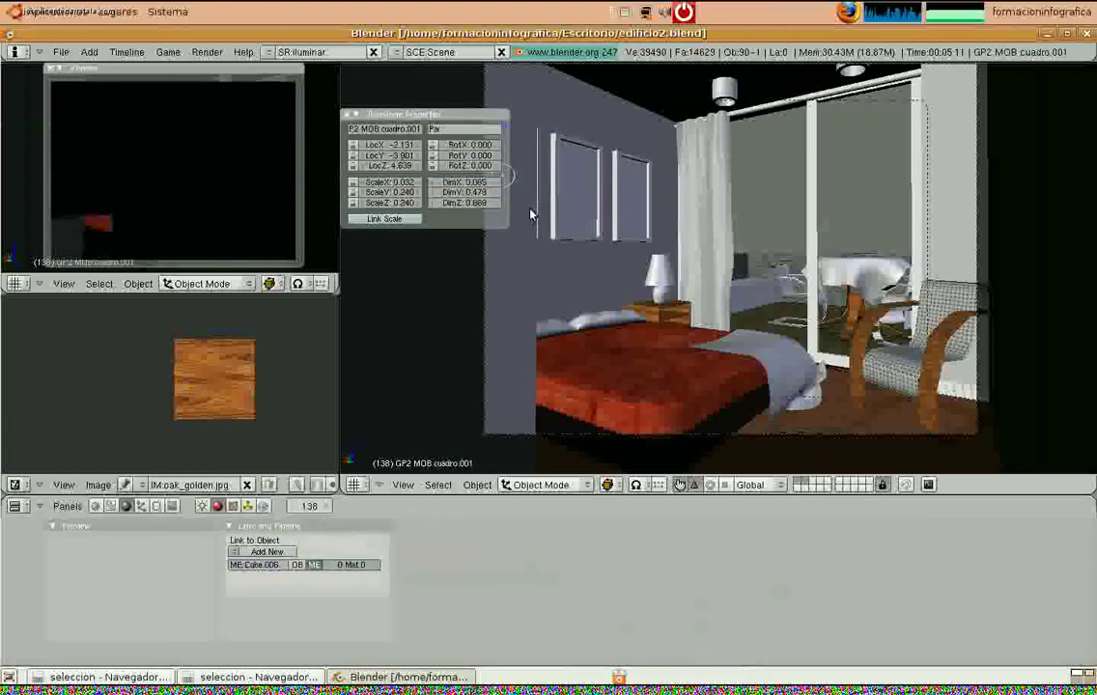
pyautogui.press('Tab')
pyautogui.press('p')
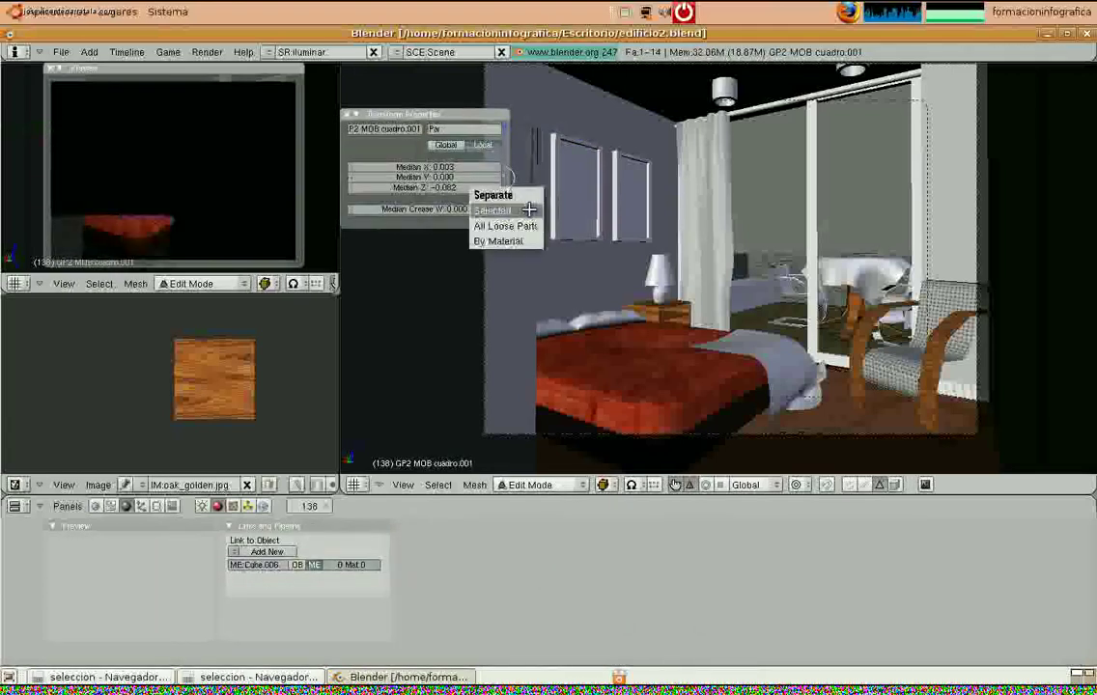
pyautogui.click(529, 210)
pyautogui.press('Tab')
# Give the picture frame nearest the curtain a new "marco cuadro" material coloured R 0.121, G 0.106, B 0.106, with Ray Mirror enabled
pyautogui.rightClick(630, 218)
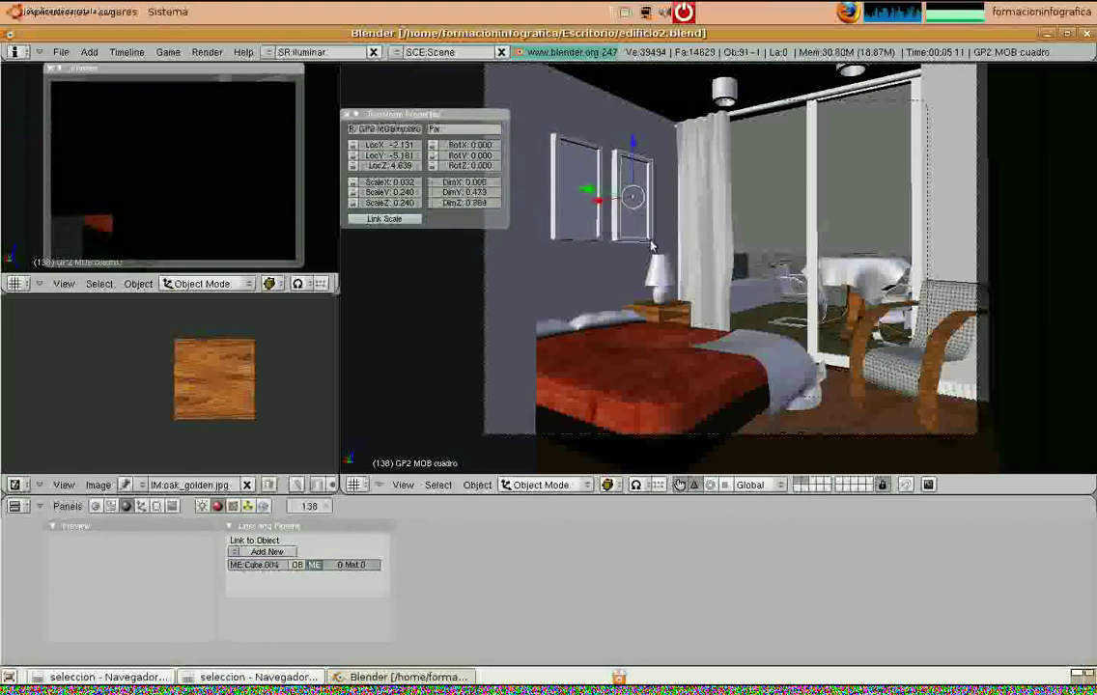
pyautogui.rightClick(651, 246)
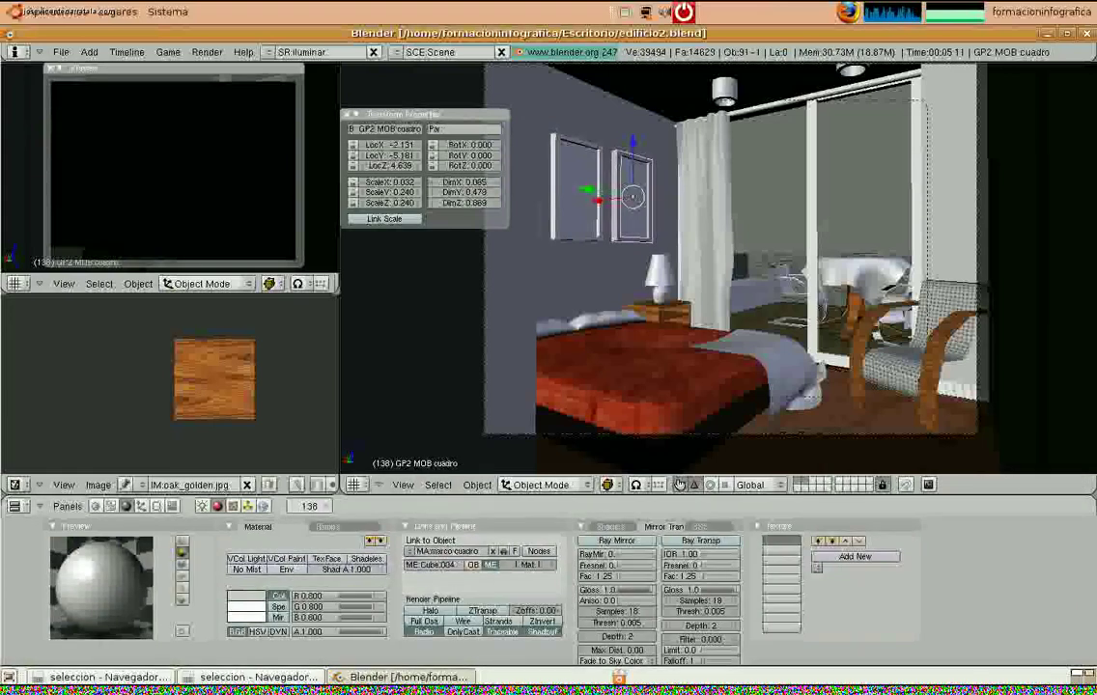
pyautogui.click(245, 597)
pyautogui.moveTo(281, 529); pyautogui.dragTo(240, 558)
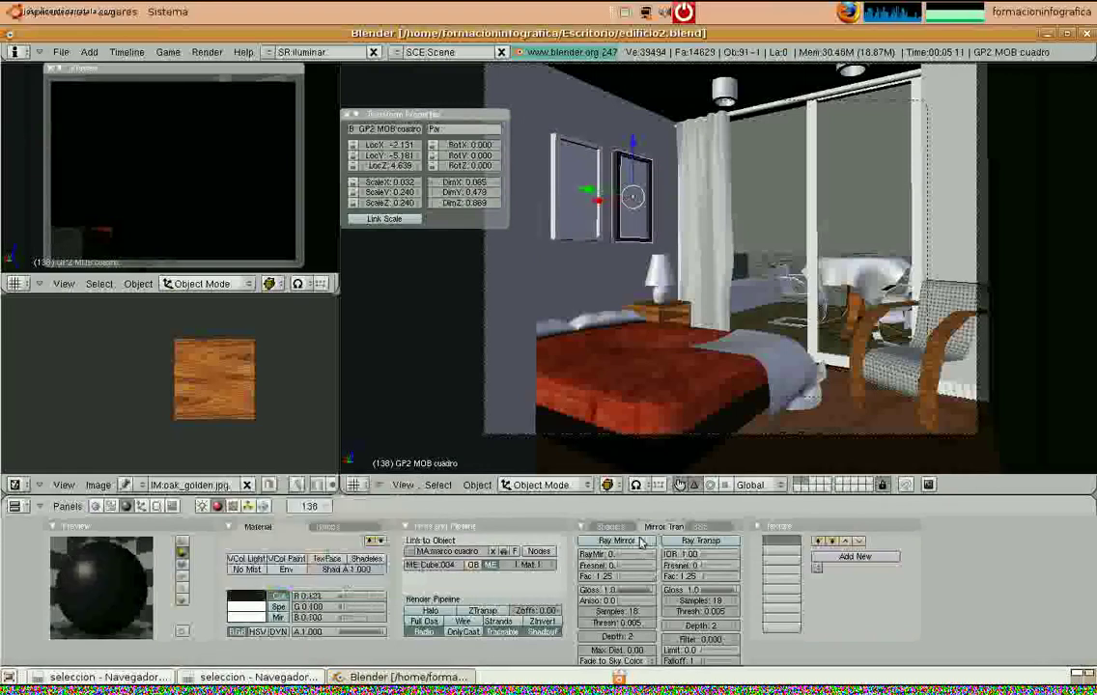
pyautogui.click(637, 562)
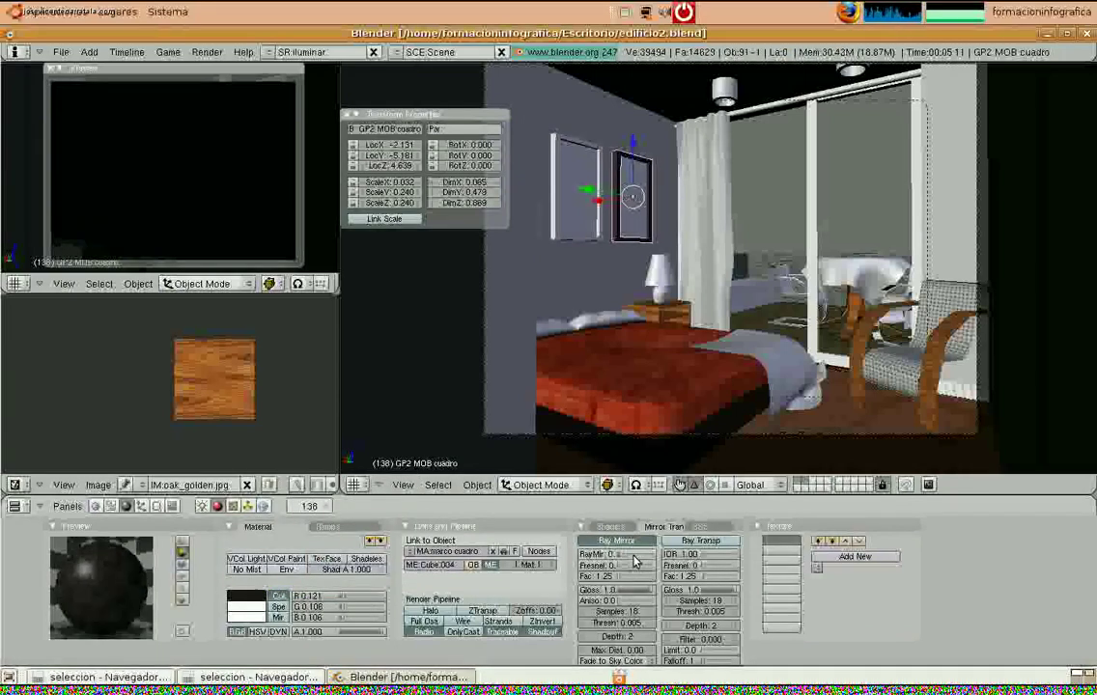
# Link the existing "marco cuadro" material to the other two picture frames
pyautogui.rightClick(598, 237)
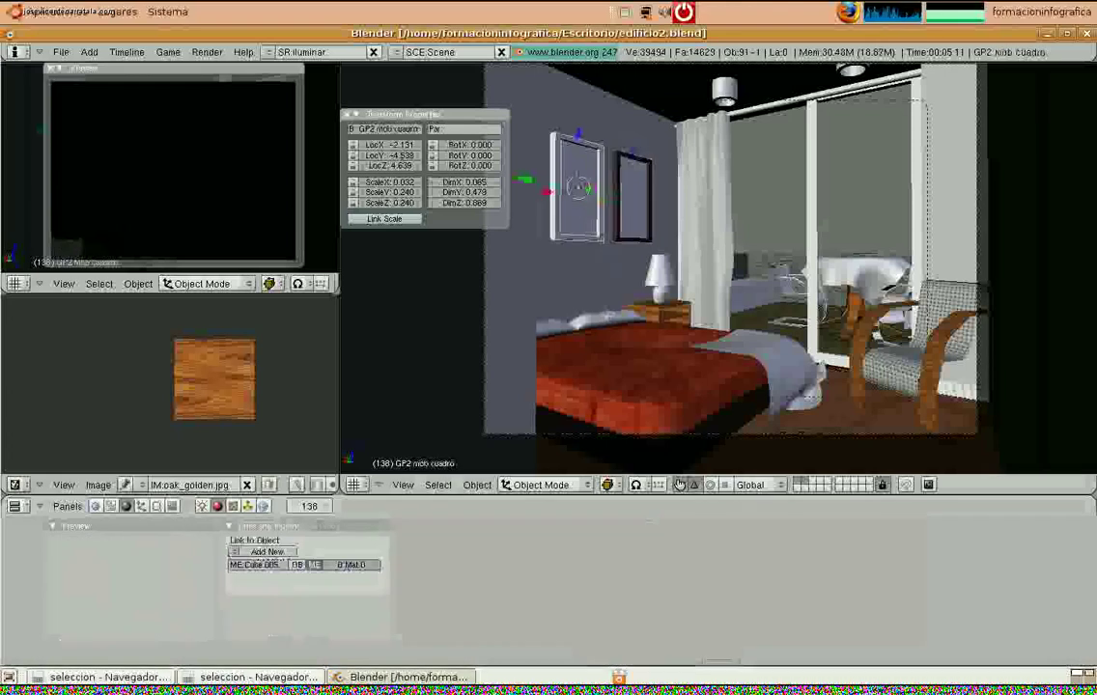
pyautogui.click(234, 556)
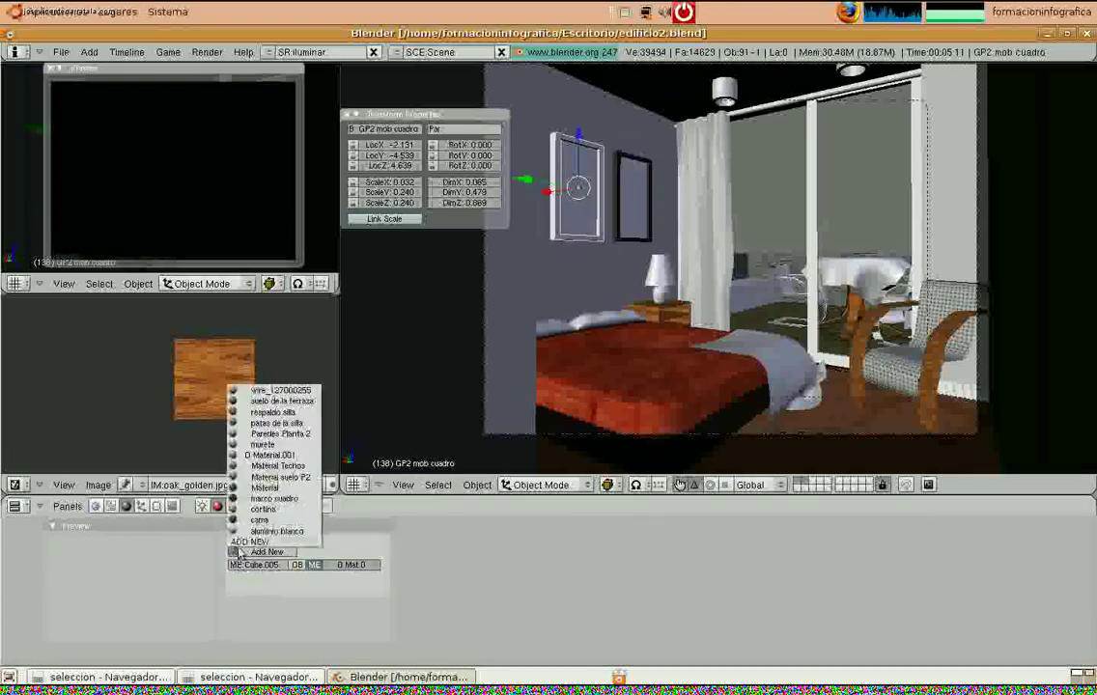
pyautogui.click(273, 499)
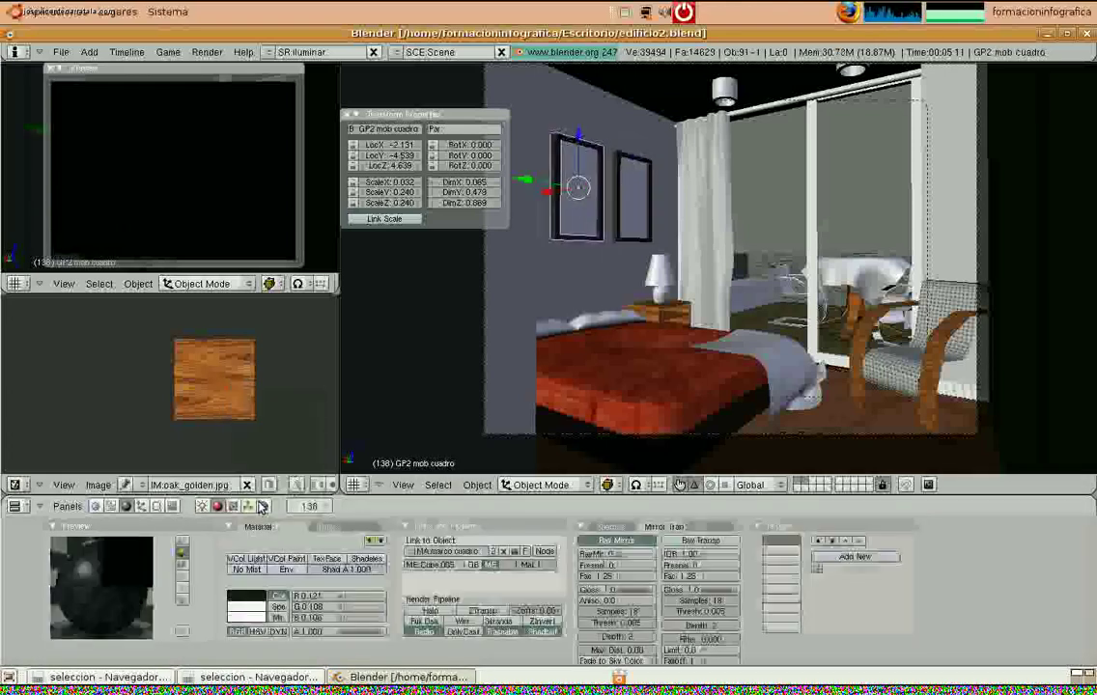
pyautogui.rightClick(537, 236)
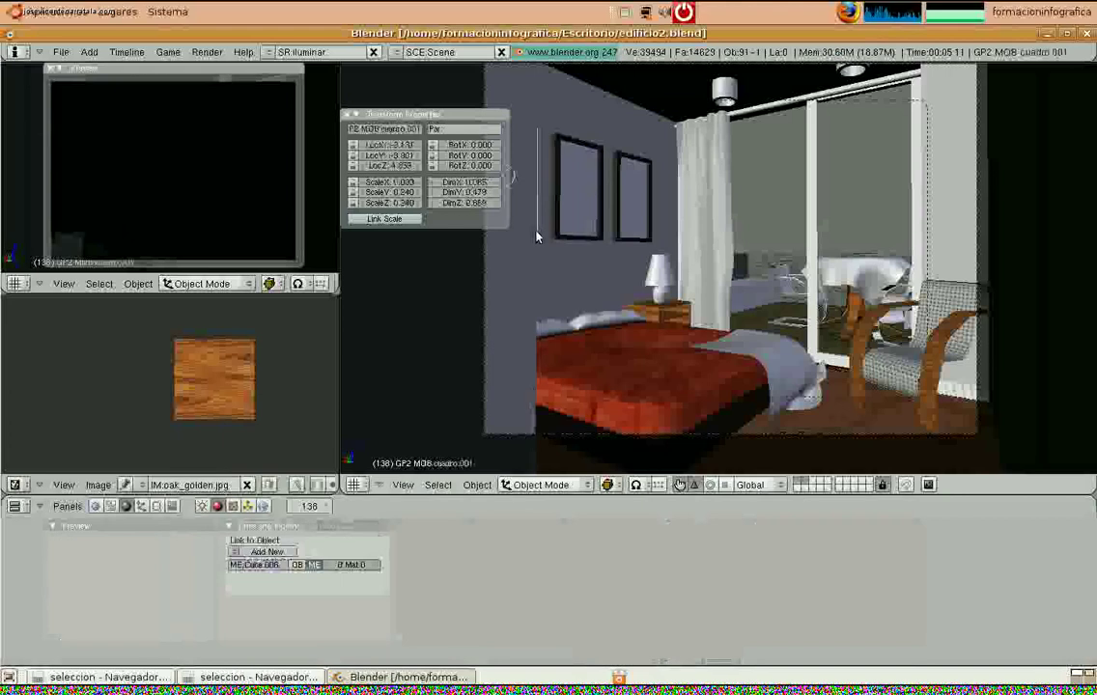
pyautogui.click(235, 564)
pyautogui.click(255, 510)
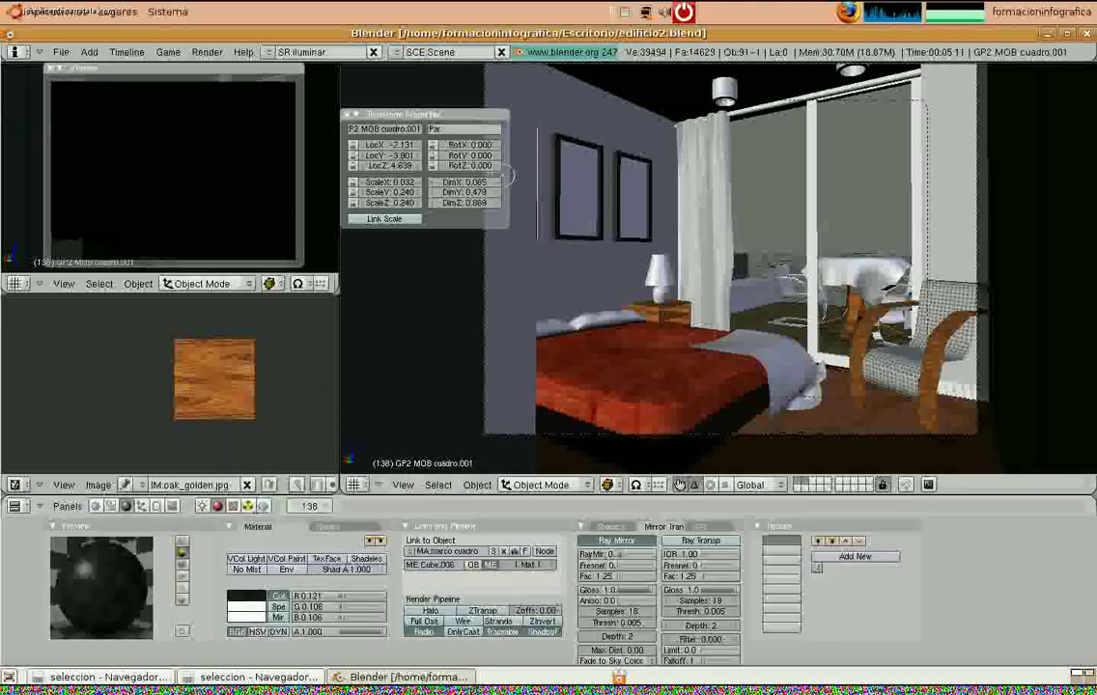
# Add a new material named "lienzos" to the separated canvas of the picture nearest the curtain
pyautogui.rightClick(634, 218)
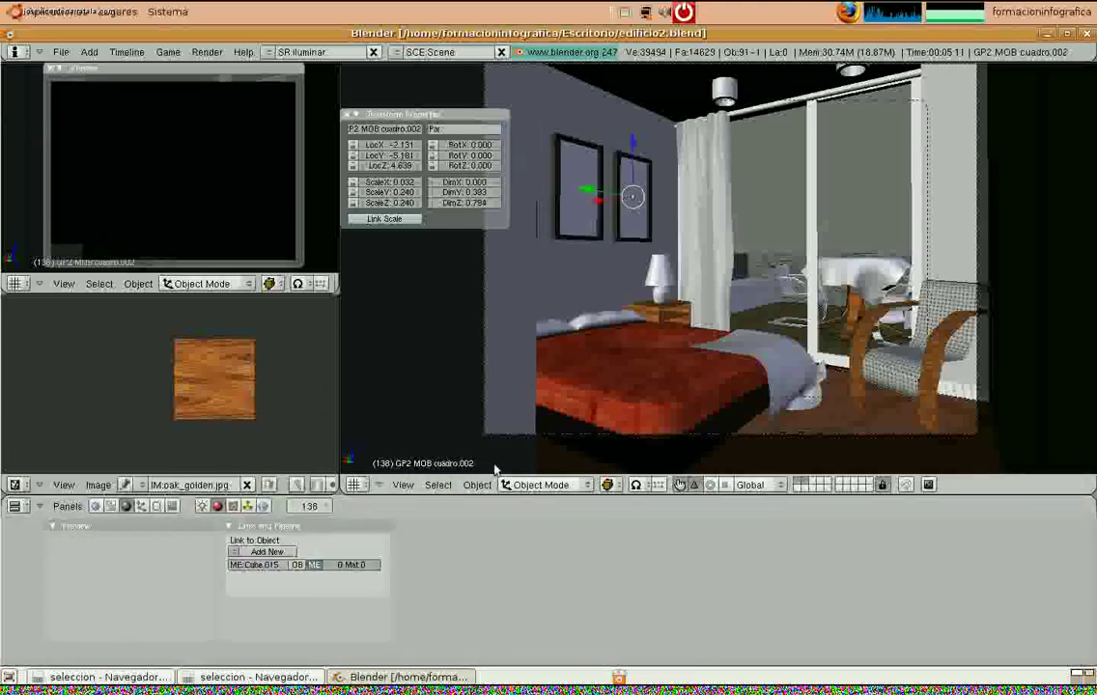
pyautogui.click(273, 560)
pyautogui.click(473, 552)
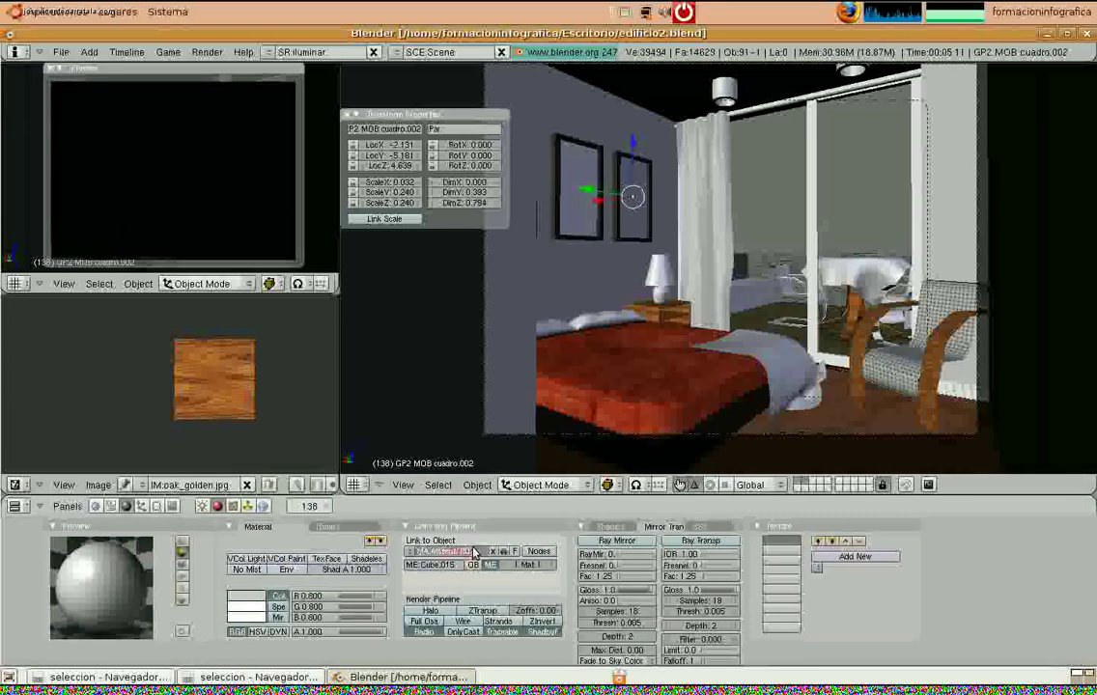
pyautogui.press('BackSpace')
pyautogui.write('lienzos')
pyautogui.press('Return')
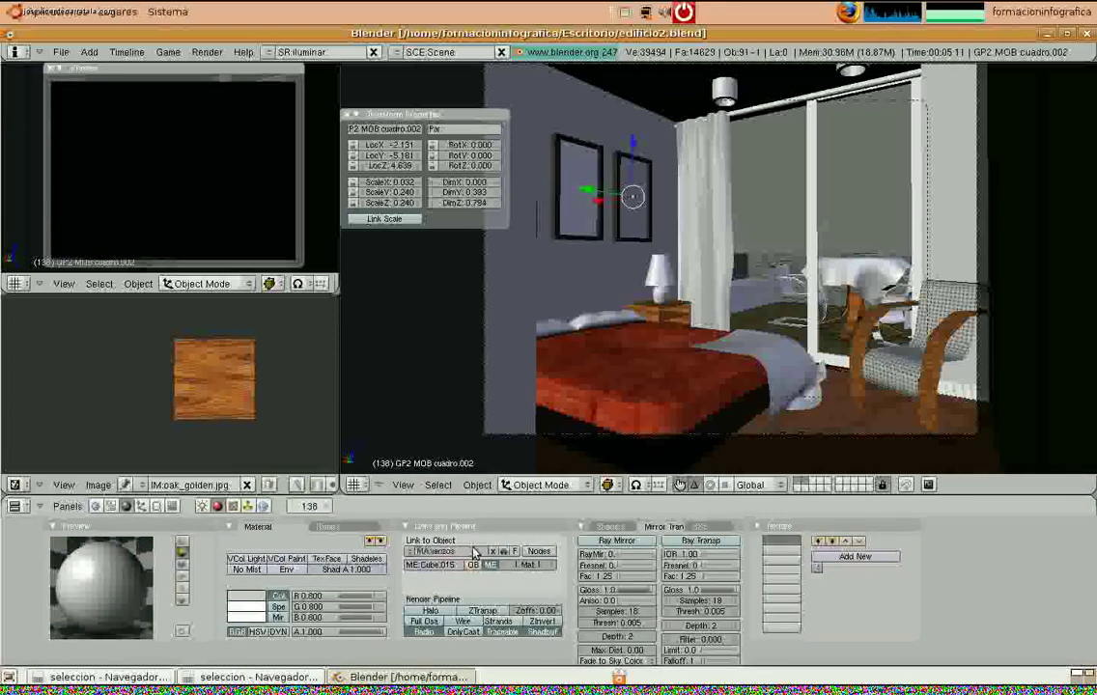
# Add a texture of type Image to the "lienzos" material
pyautogui.click(854, 556)
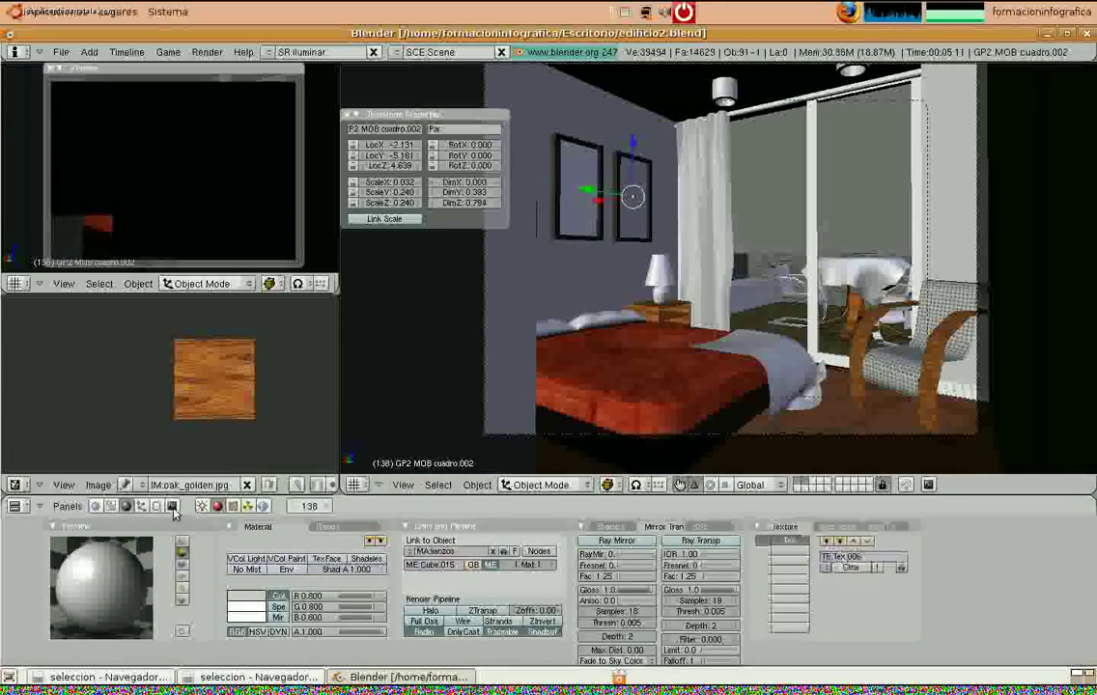
pyautogui.click(233, 506)
pyautogui.click(362, 552)
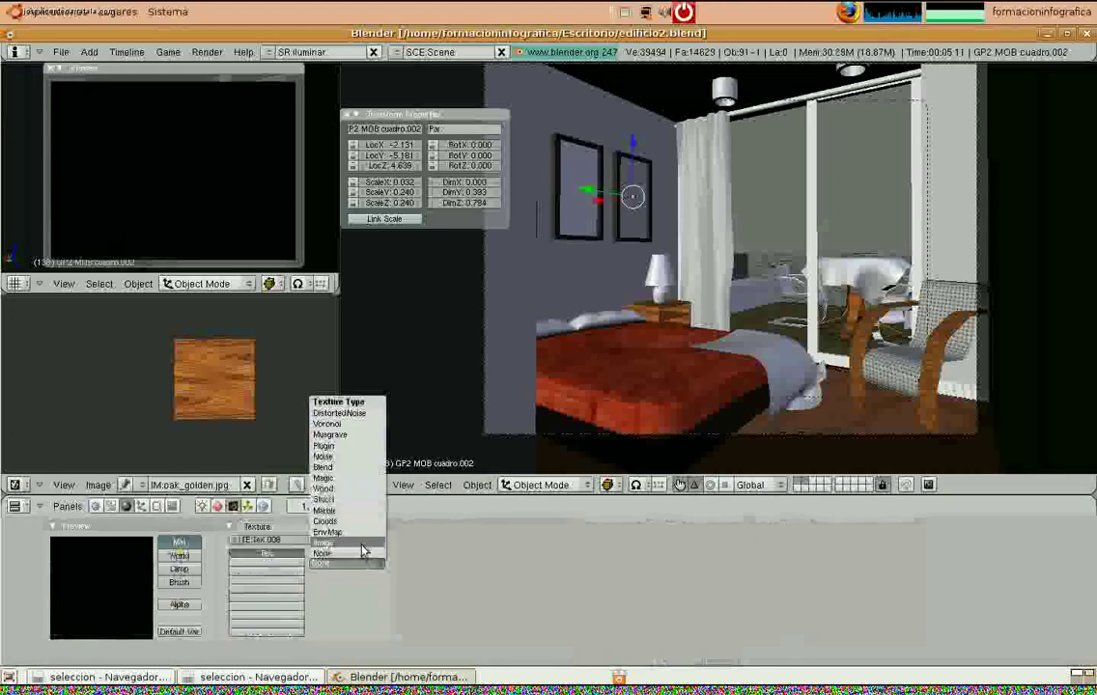
pyautogui.click(363, 546)
# Switch to the file manager's seleccion folder and examine flowertile1.jpg, flowertile2.jpg and flowertile3.jpg as picture images
pyautogui.click(290, 677)
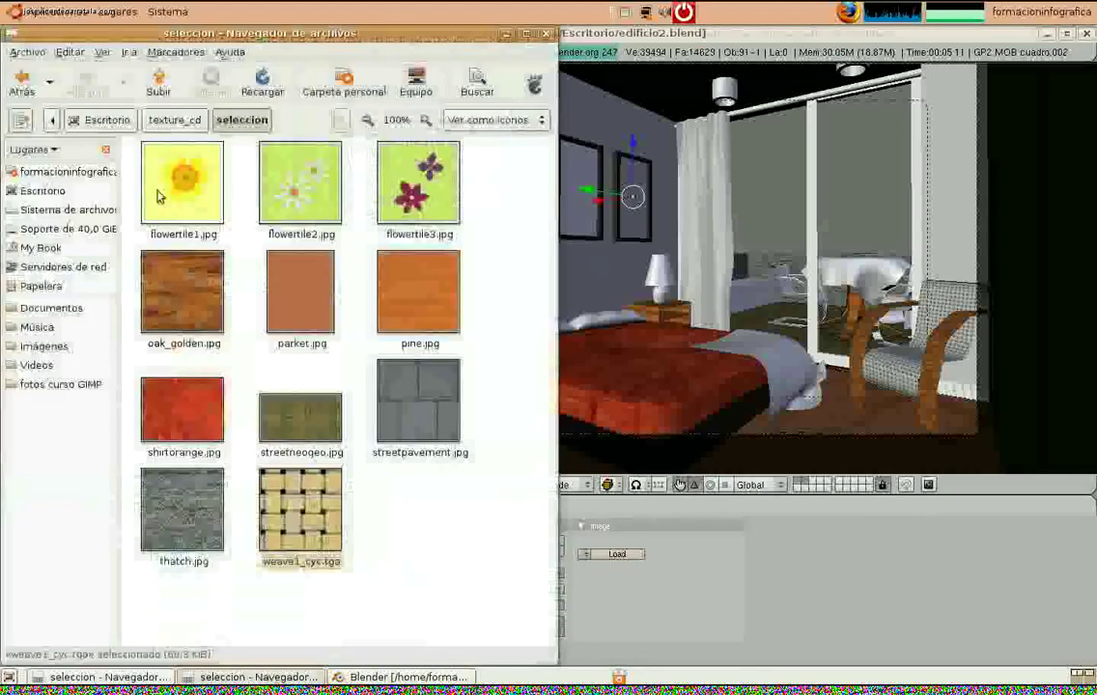
pyautogui.click(161, 197)
pyautogui.click(319, 212)
pyautogui.click(418, 193)
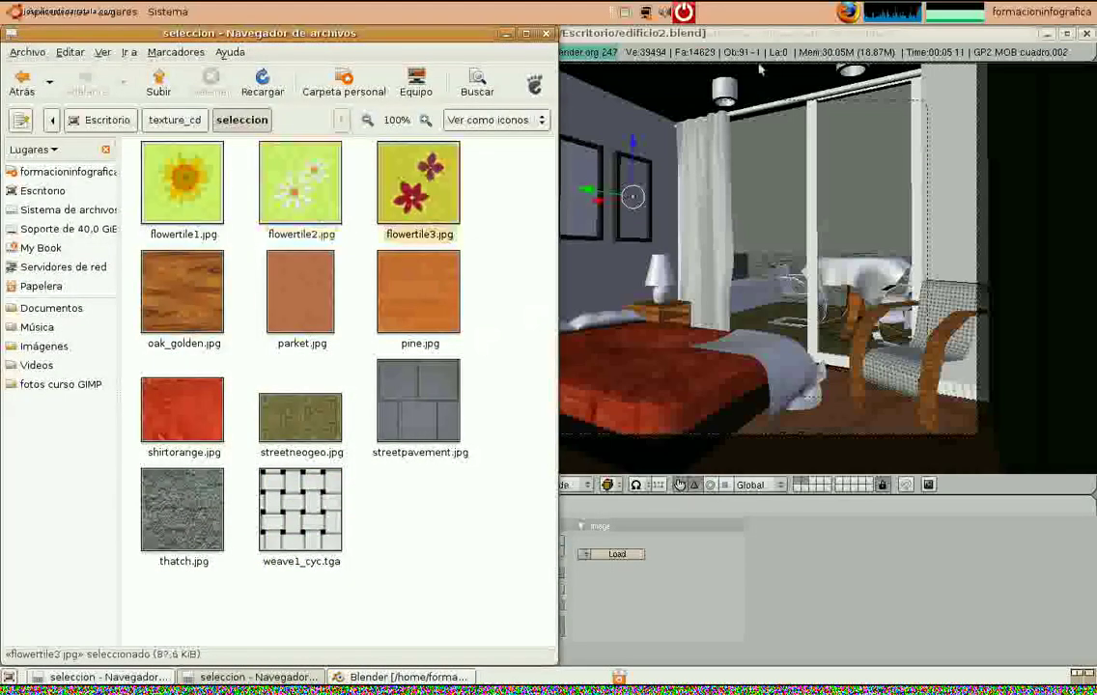
# Return to Blender and load flowertile1.jpg from the texture_cd/seleccion folder into the "lienzos" image texture
pyautogui.click(760, 69)
pyautogui.click(622, 553)
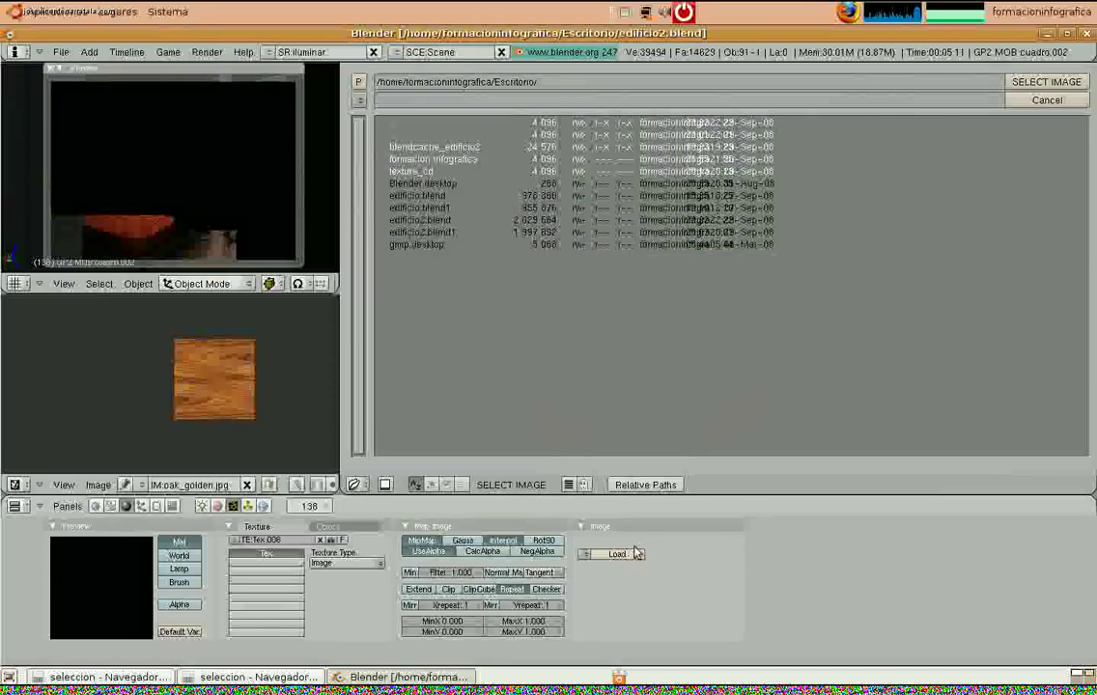
pyautogui.click(411, 171)
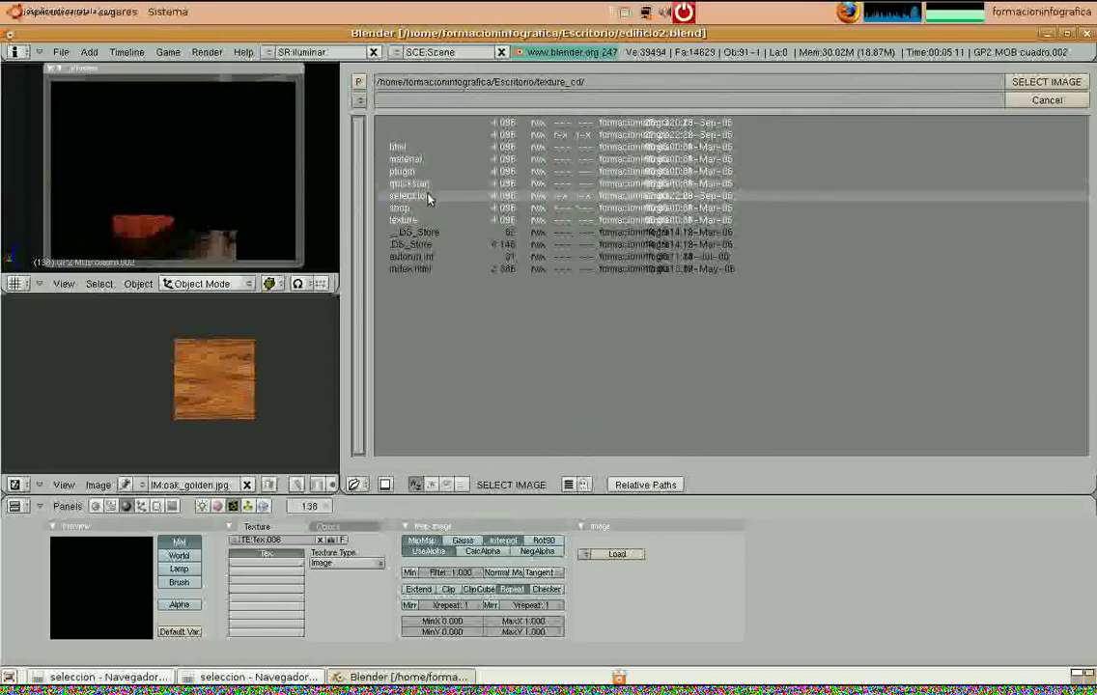
pyautogui.click(429, 198)
pyautogui.click(425, 148)
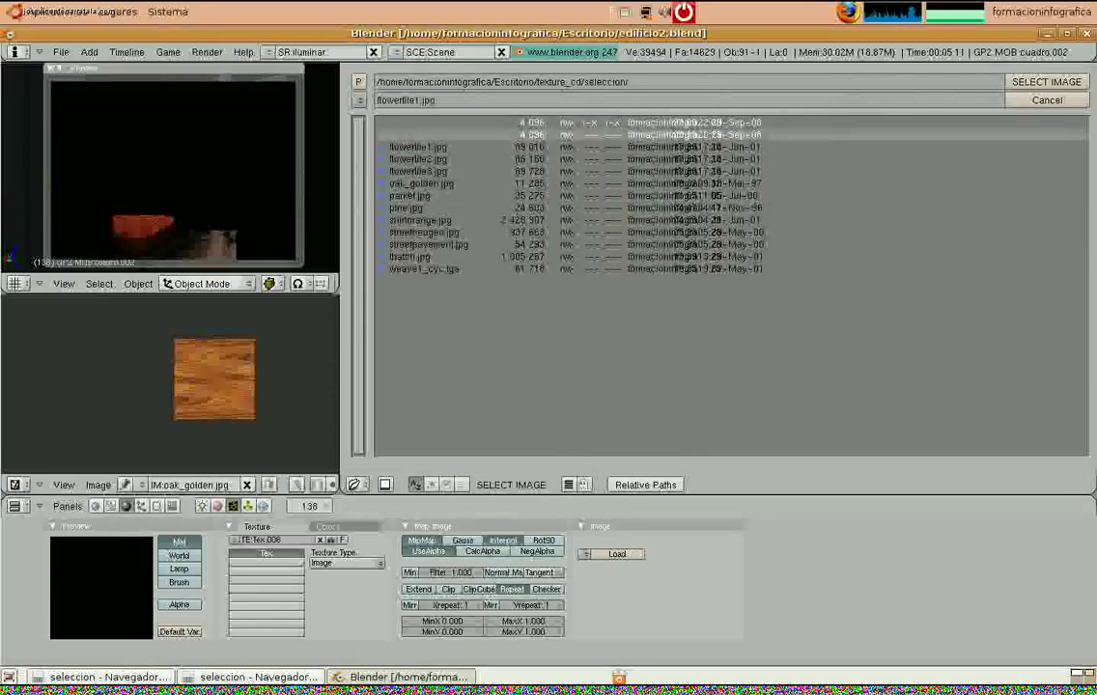
pyautogui.click(1037, 85)
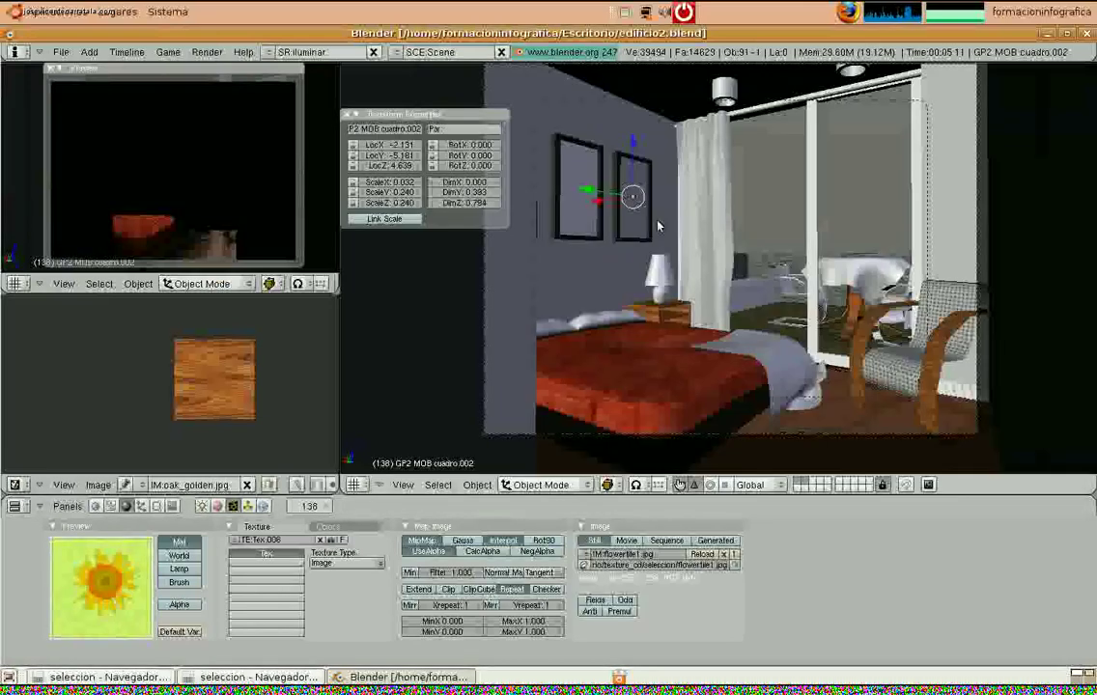
# Unwrap the canvas of the picture nearest the curtain and assign the flowertile1.jpg image to its UV face
pyautogui.press('Tab')
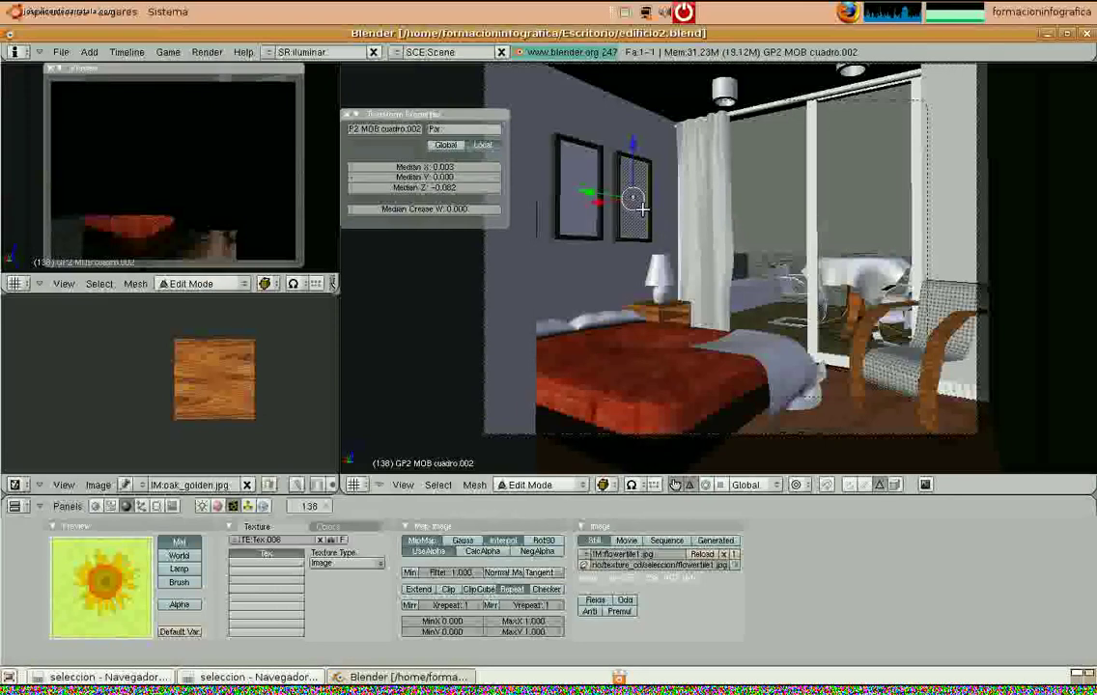
pyautogui.press('u')
pyautogui.click(641, 208)
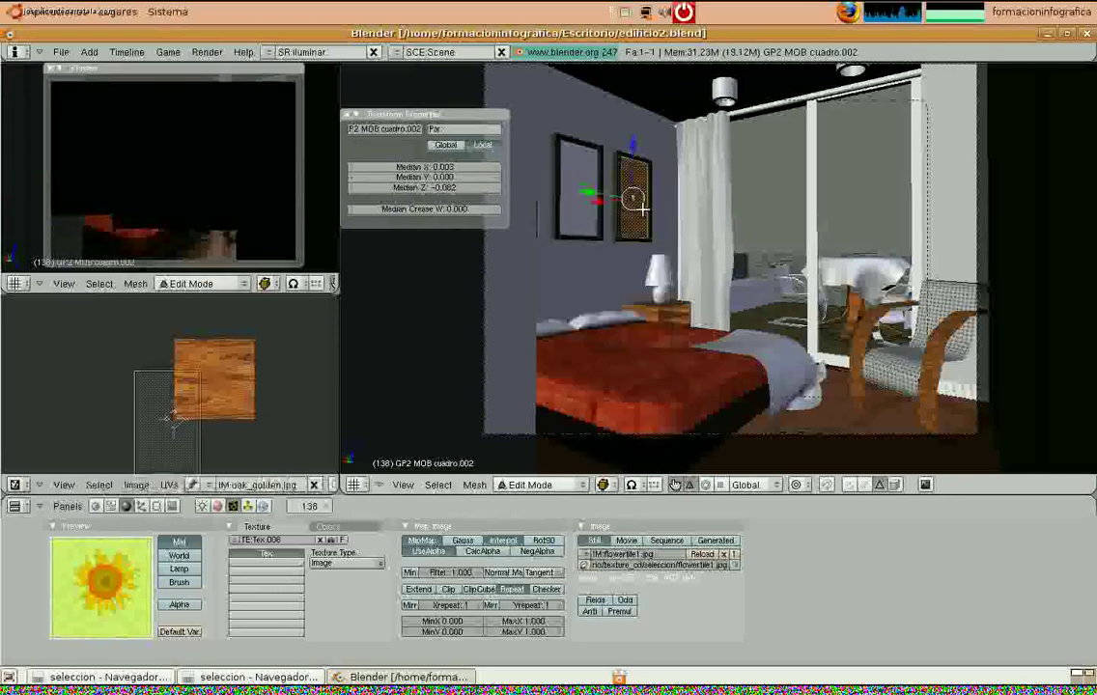
pyautogui.click(211, 486)
pyautogui.click(211, 485)
pyautogui.click(218, 471)
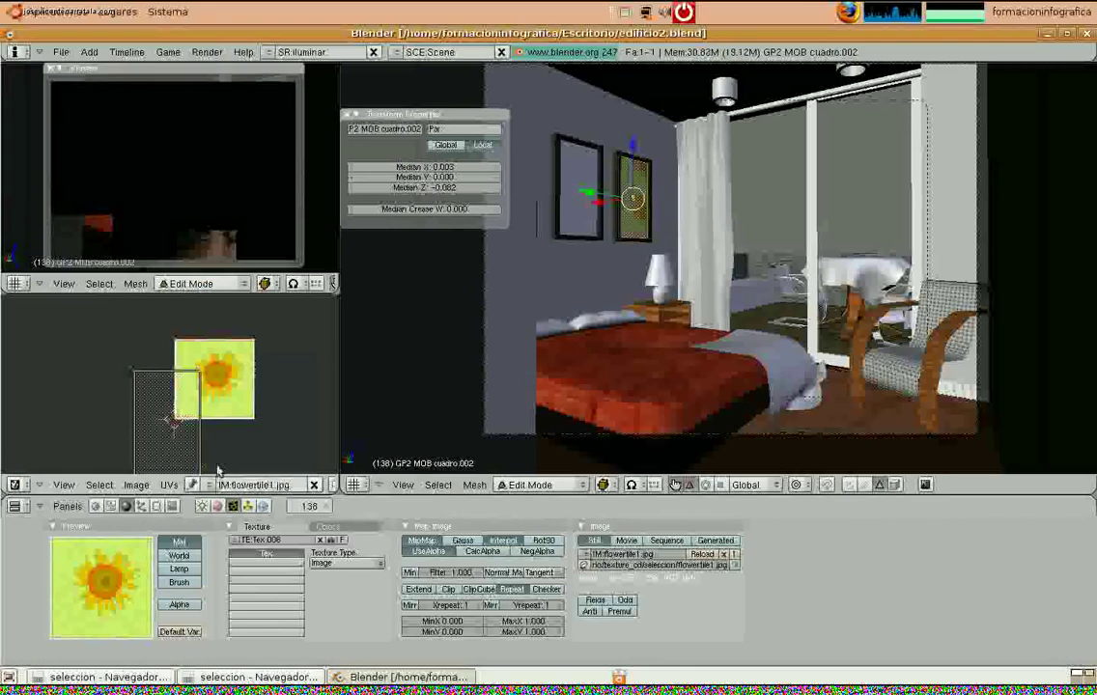
# Centre and shrink the canvas's UV face over the sunflower image, and give the "lienzos" material UV mapping with Ray Mirror enabled
pyautogui.press('g')
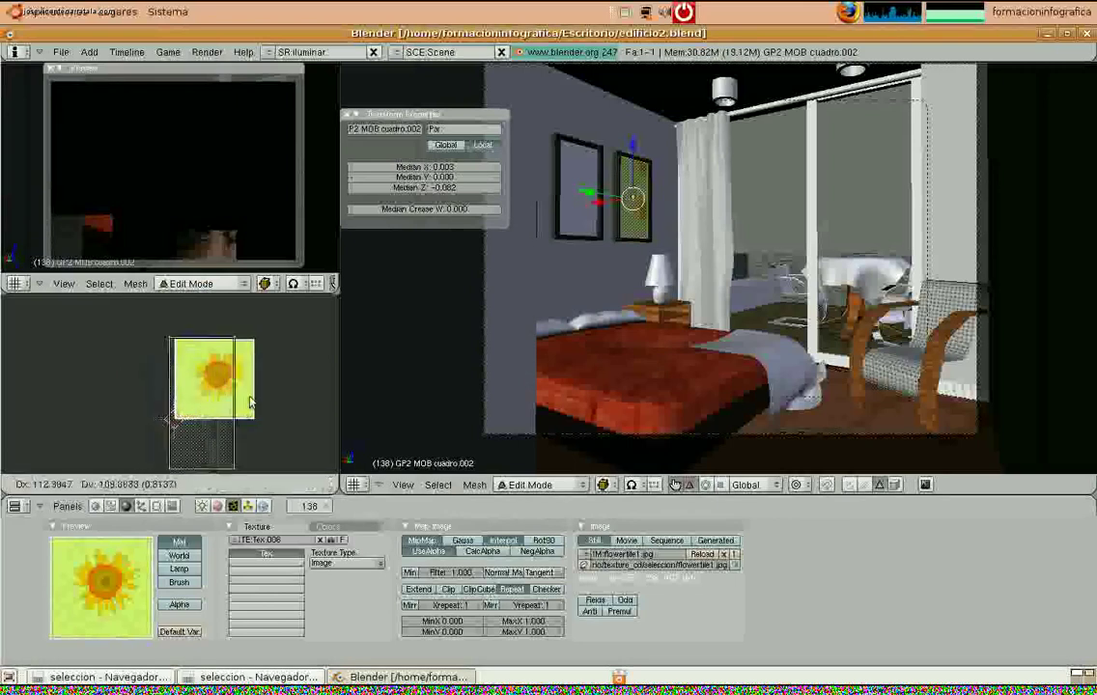
pyautogui.click(262, 382)
pyautogui.press('Tab')
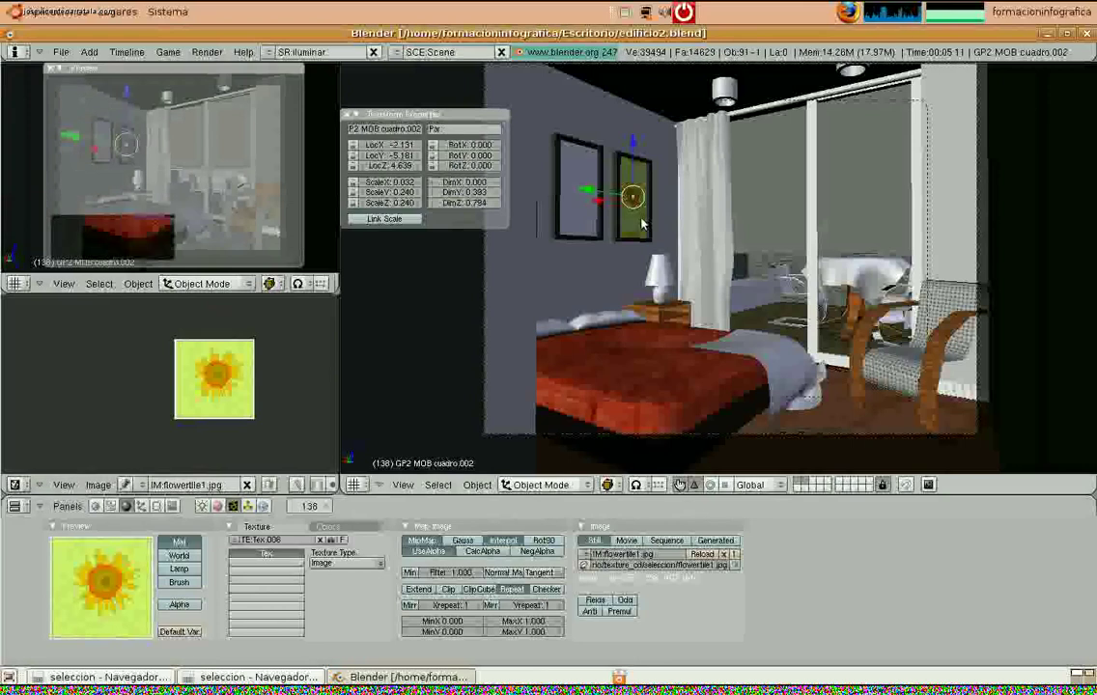
pyautogui.press('Tab')
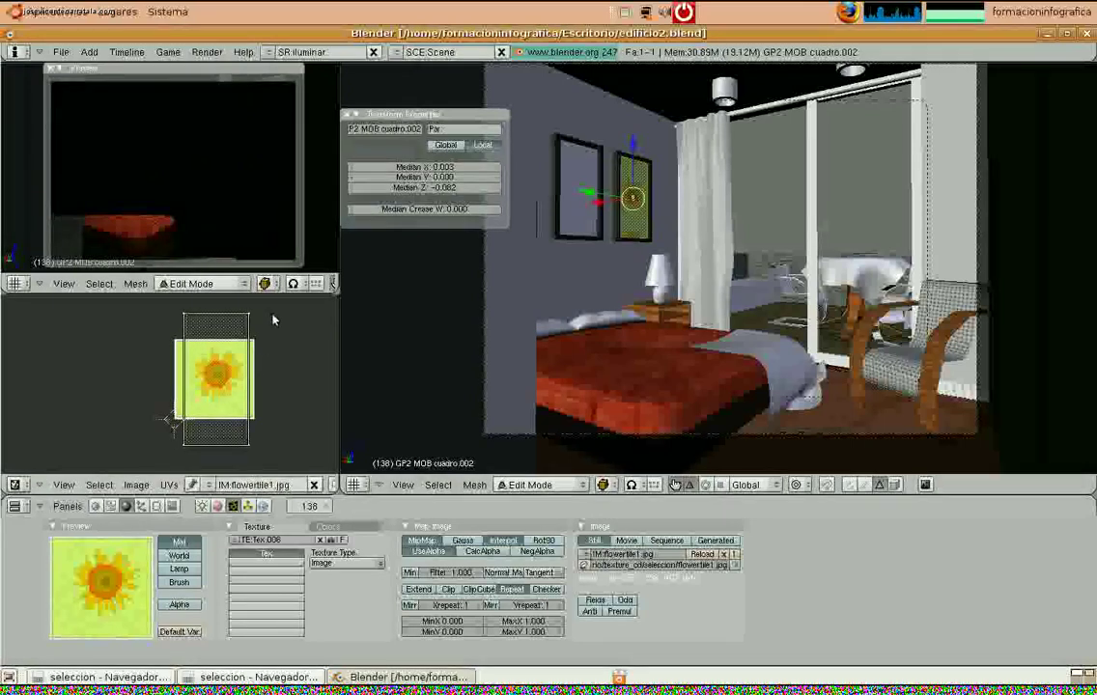
pyautogui.press('s')
pyautogui.press('Tab')
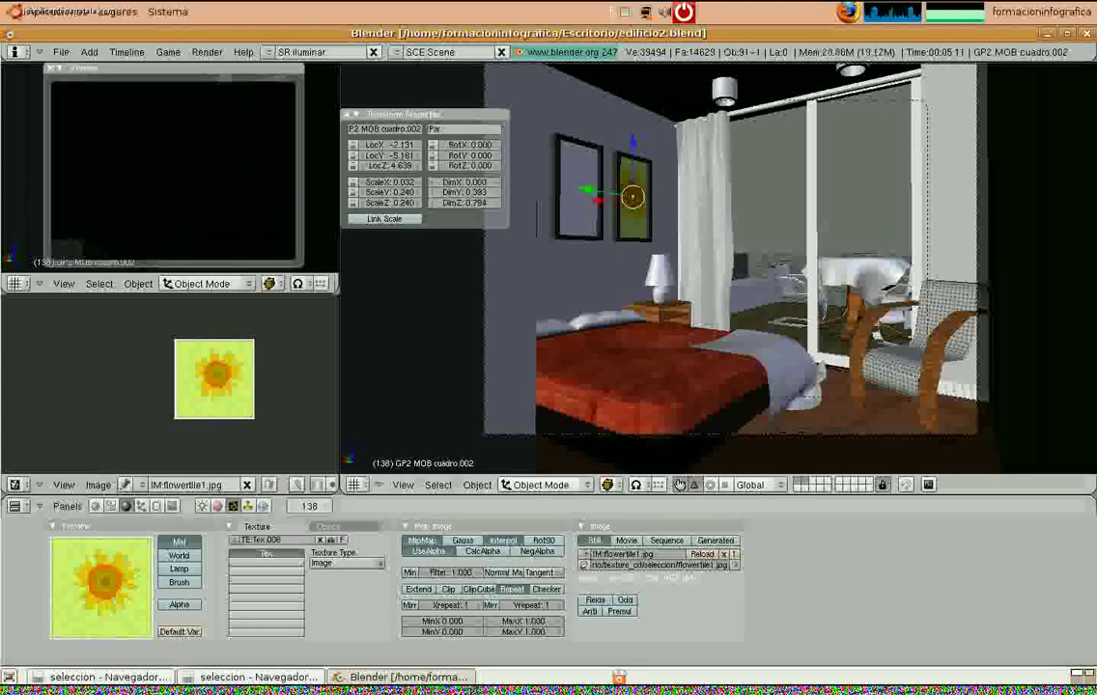
pyautogui.click(218, 507)
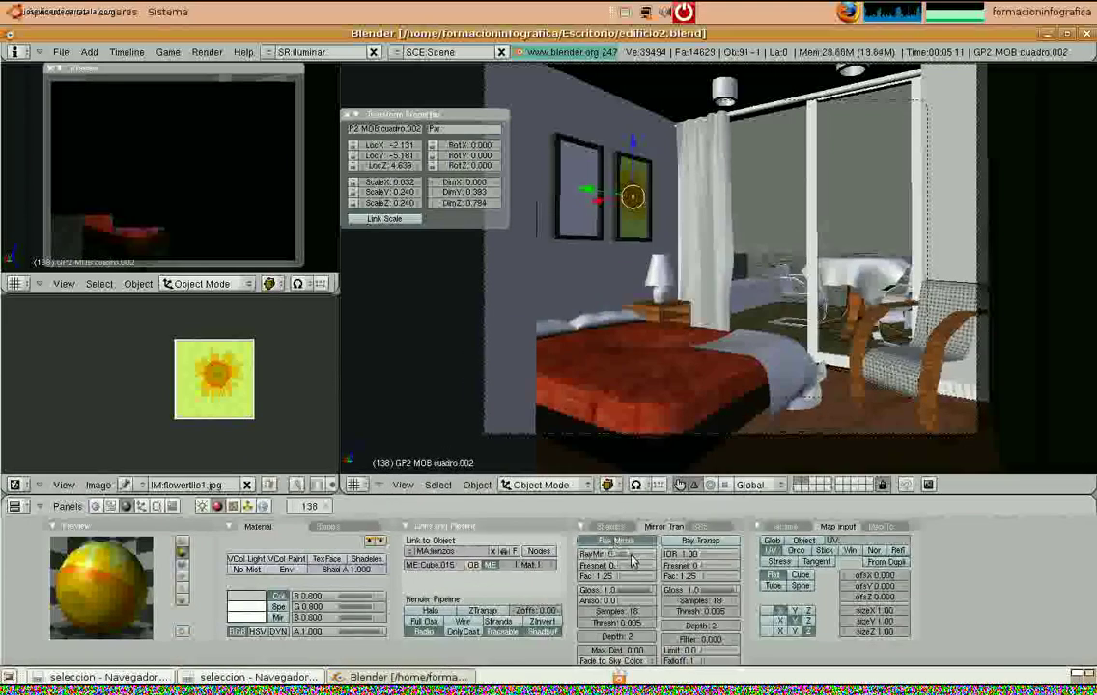
# Add a new material named "lienzo2" to the canvas of the neighbouring picture, farther from the curtain
pyautogui.rightClick(577, 233)
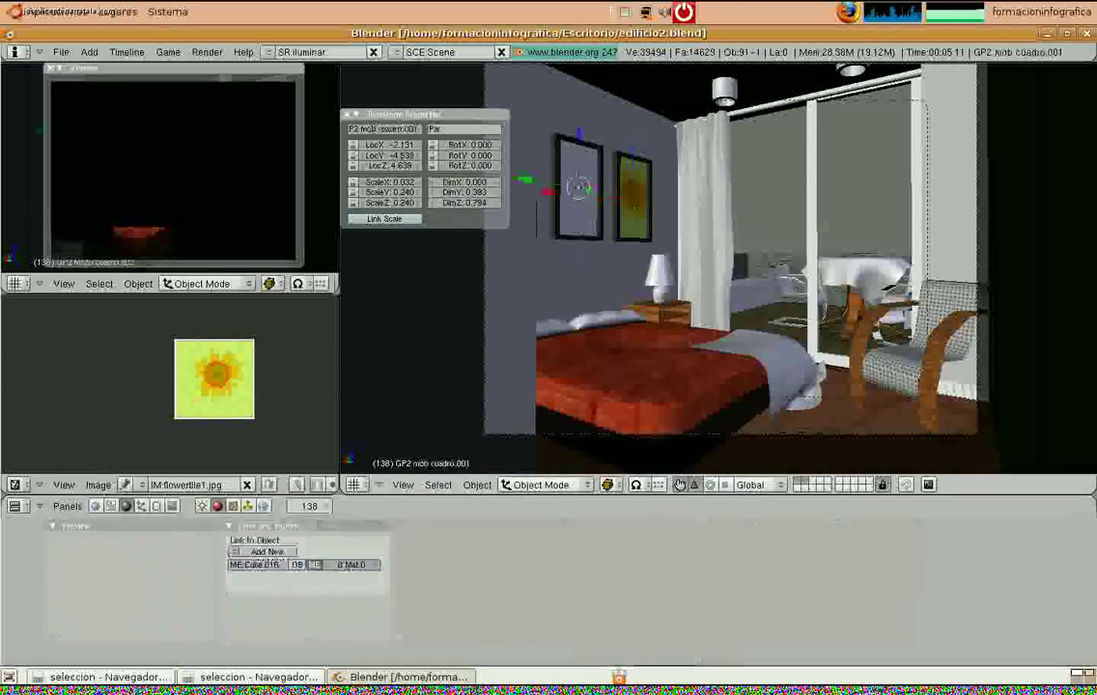
pyautogui.click(429, 552)
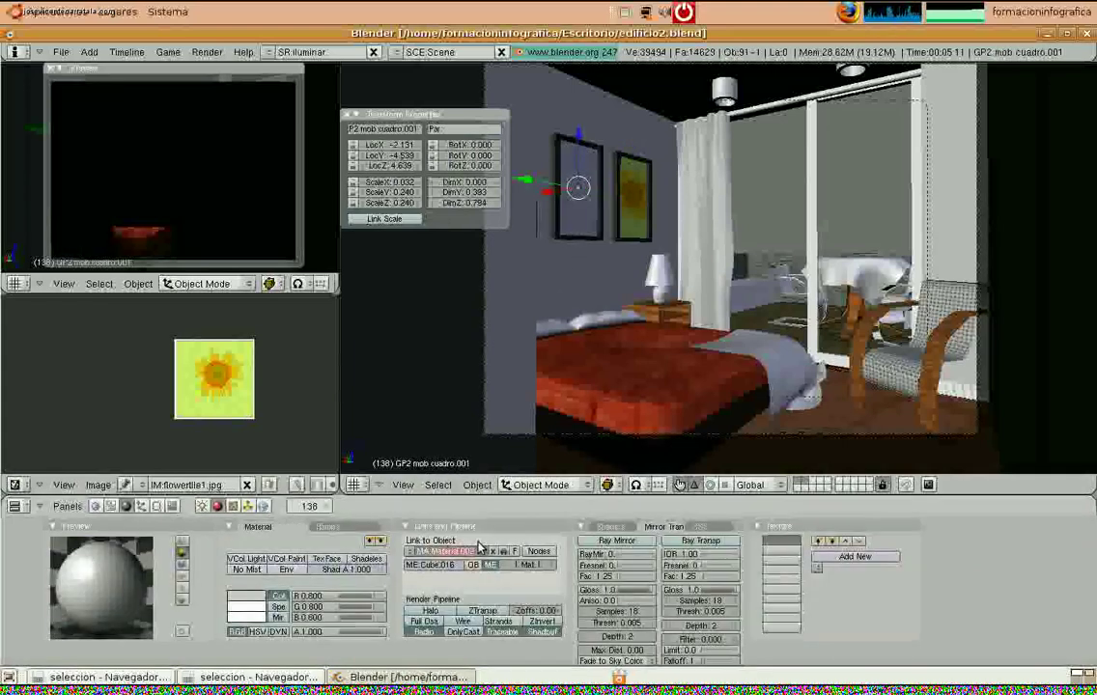
pyautogui.write('lienzo2')
pyautogui.press('Return')
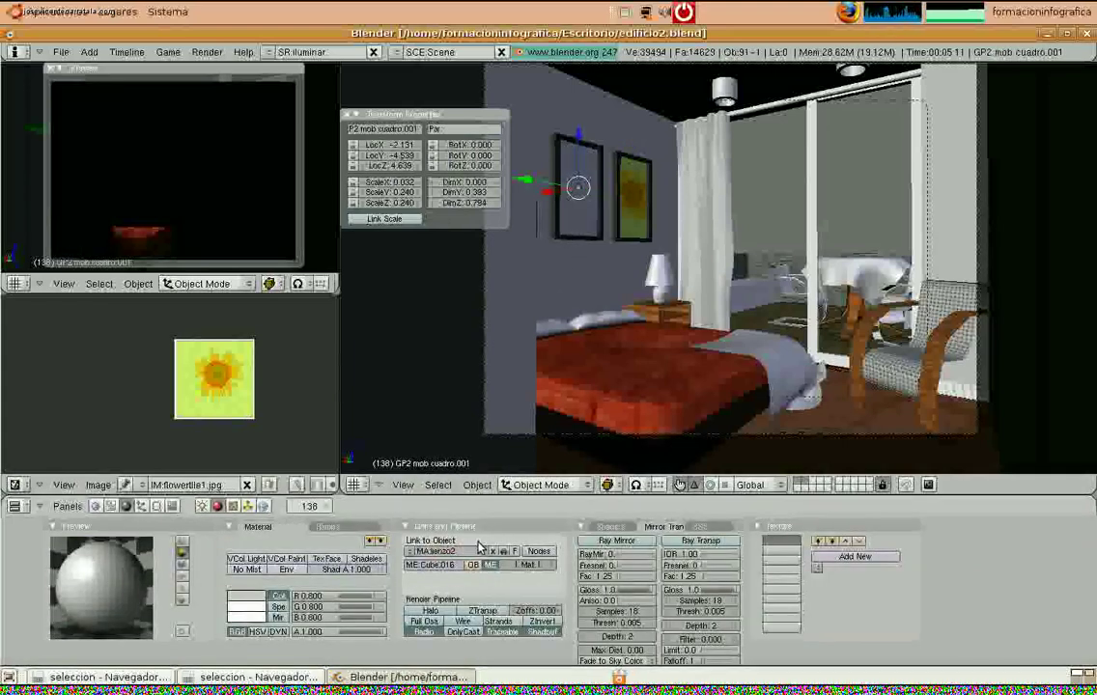
# Add a texture of type Image to the "lienzo2" material
pyautogui.click(846, 553)
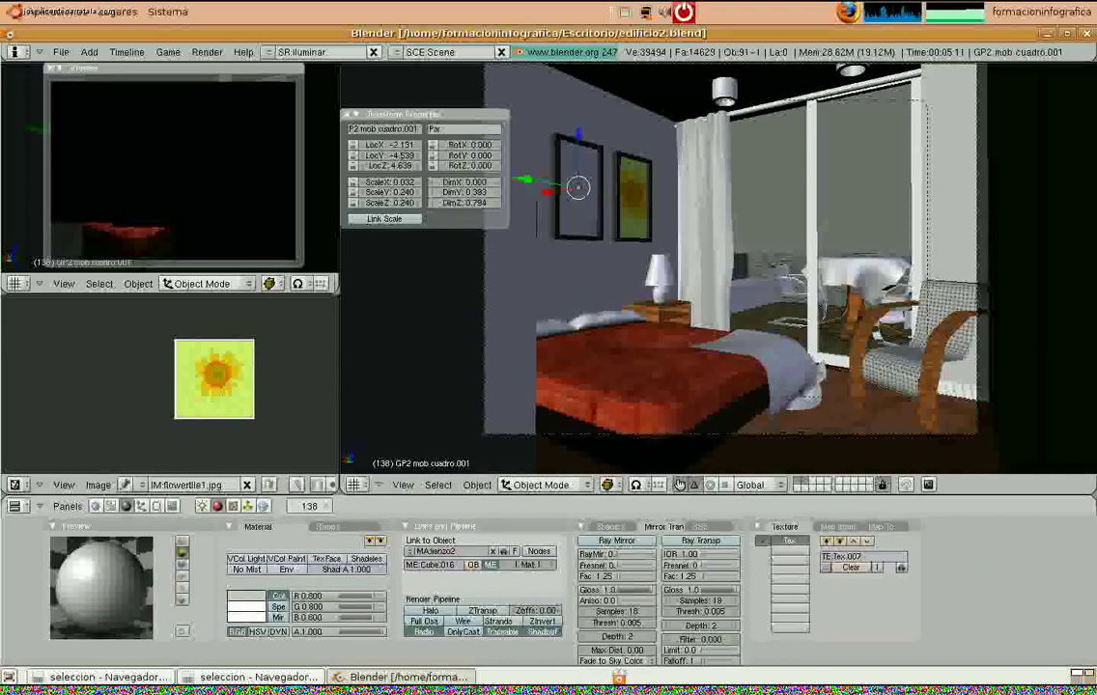
pyautogui.click(233, 506)
pyautogui.click(359, 563)
pyautogui.click(364, 551)
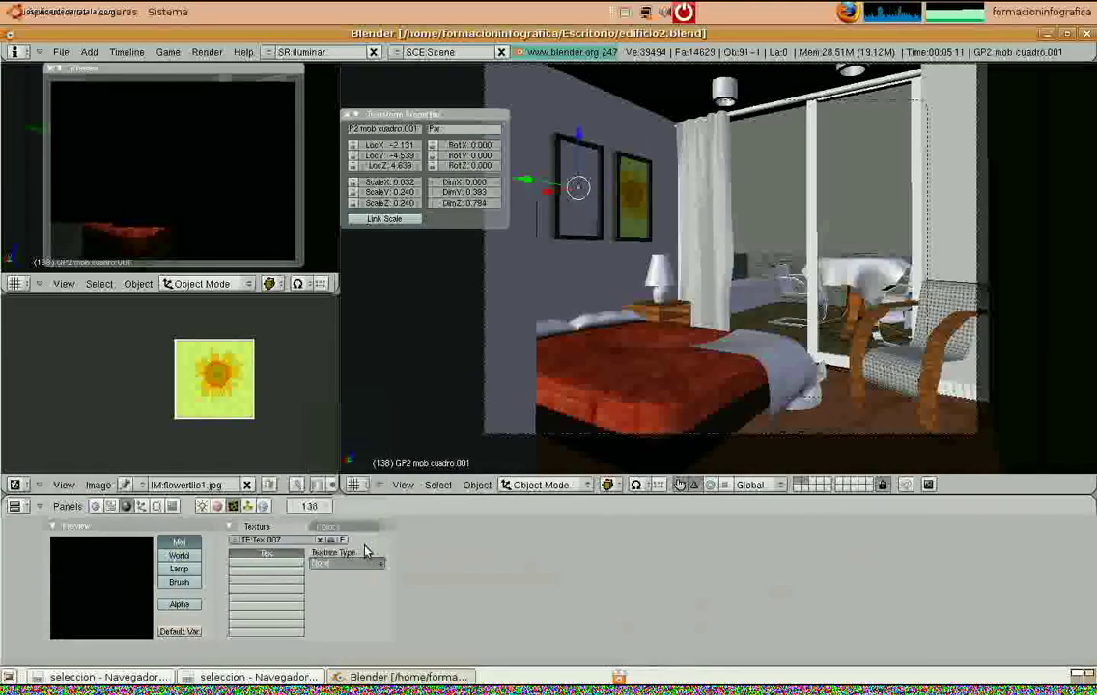
# Load flowertile2.jpg from the texture_cd/seleccion folder into the "lienzo2" image texture
pyautogui.click(608, 554)
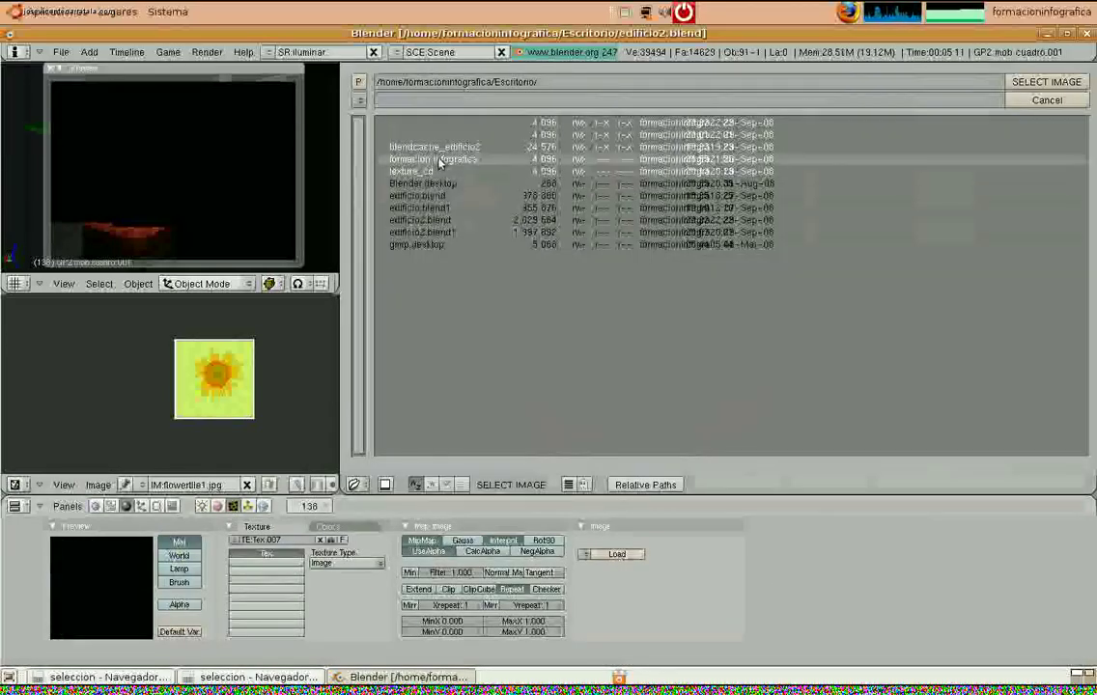
pyautogui.click(391, 150)
pyautogui.click(425, 194)
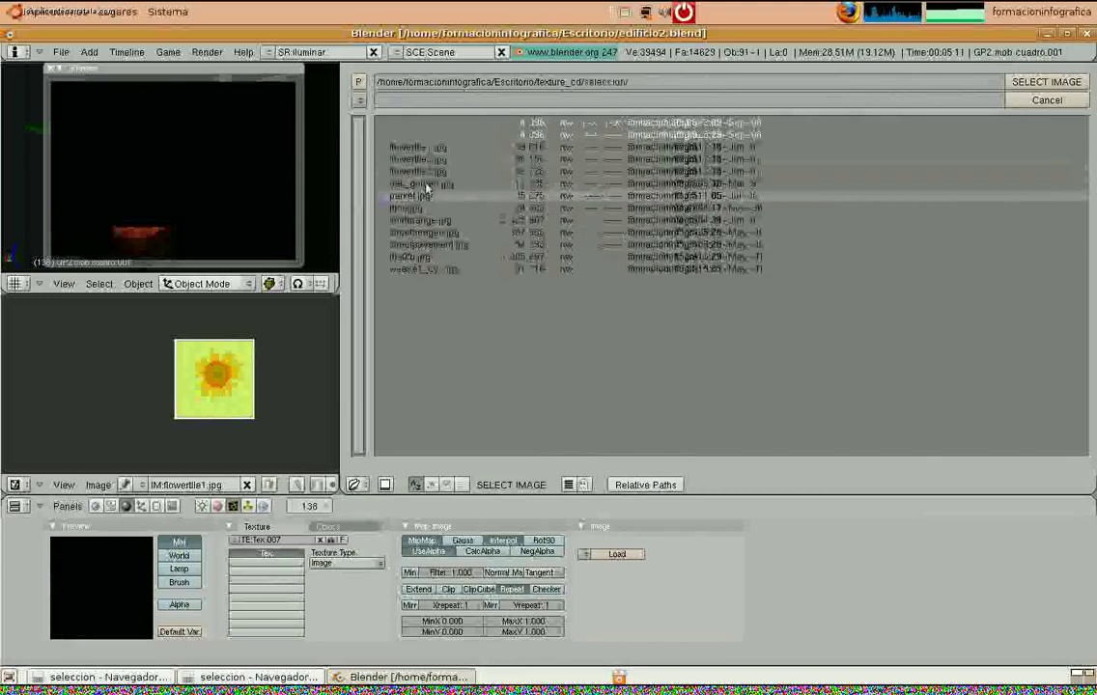
pyautogui.click(420, 159)
pyautogui.press('Return')
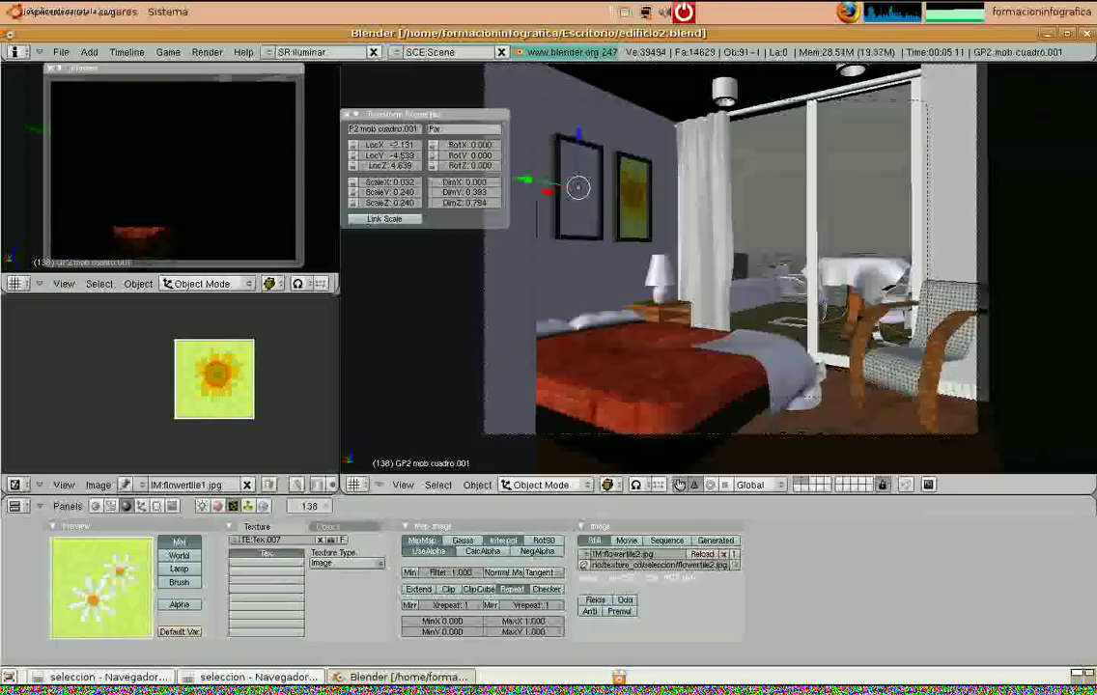
# Unwrap the "lienzo2" canvas and assign the flowertile2.jpg image to its UV face
pyautogui.press('Tab')
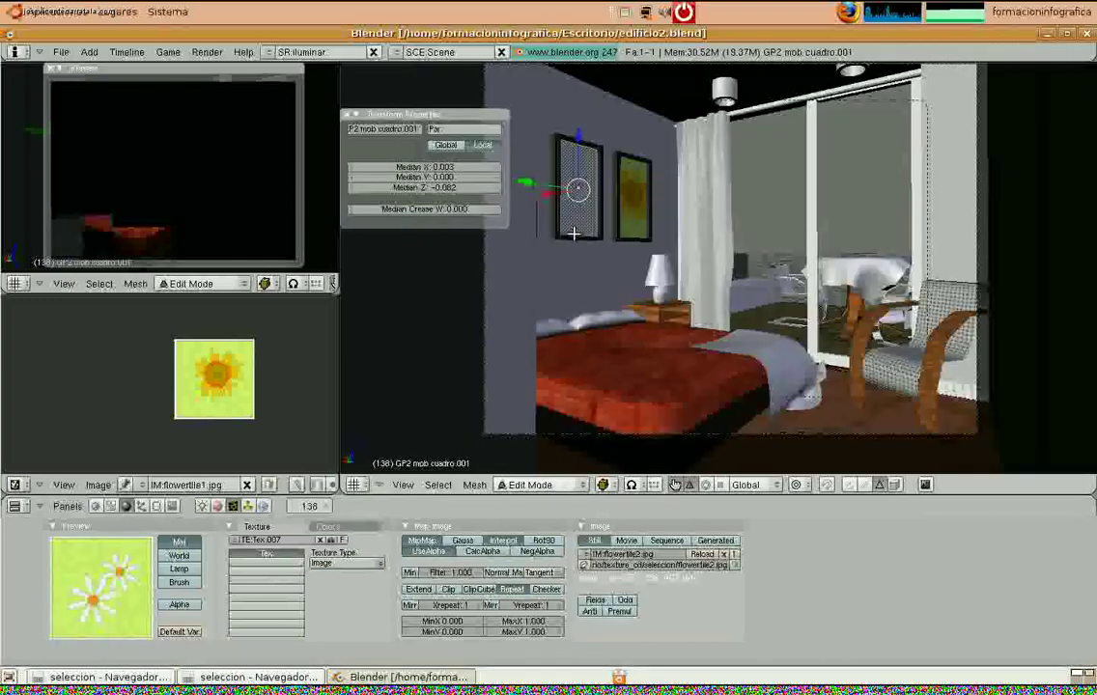
pyautogui.press('u')
pyautogui.click(576, 233)
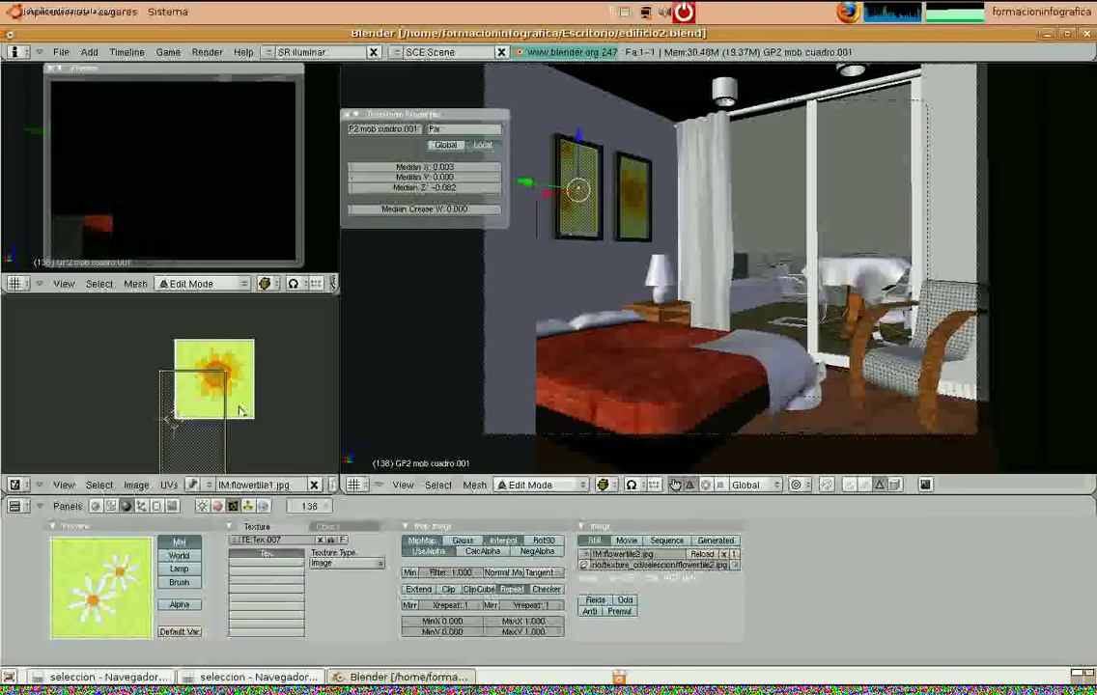
pyautogui.click(192, 485)
pyautogui.click(224, 440)
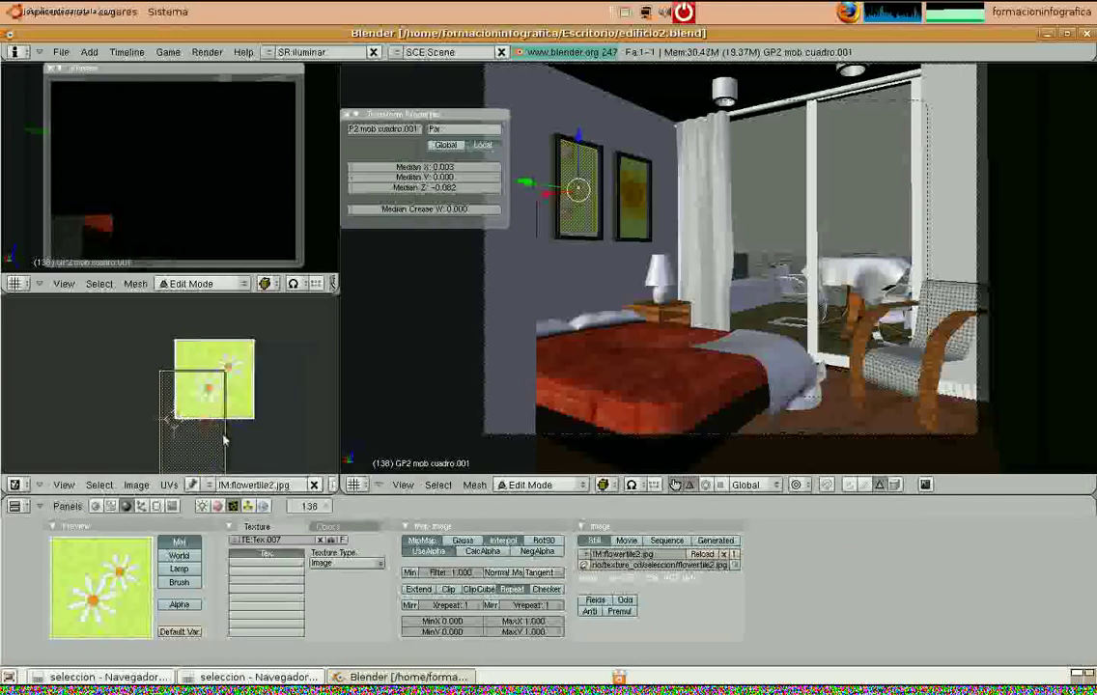
# Centre the canvas's UV face over the daisy image and scale it down to fit inside the image
pyautogui.press('g')
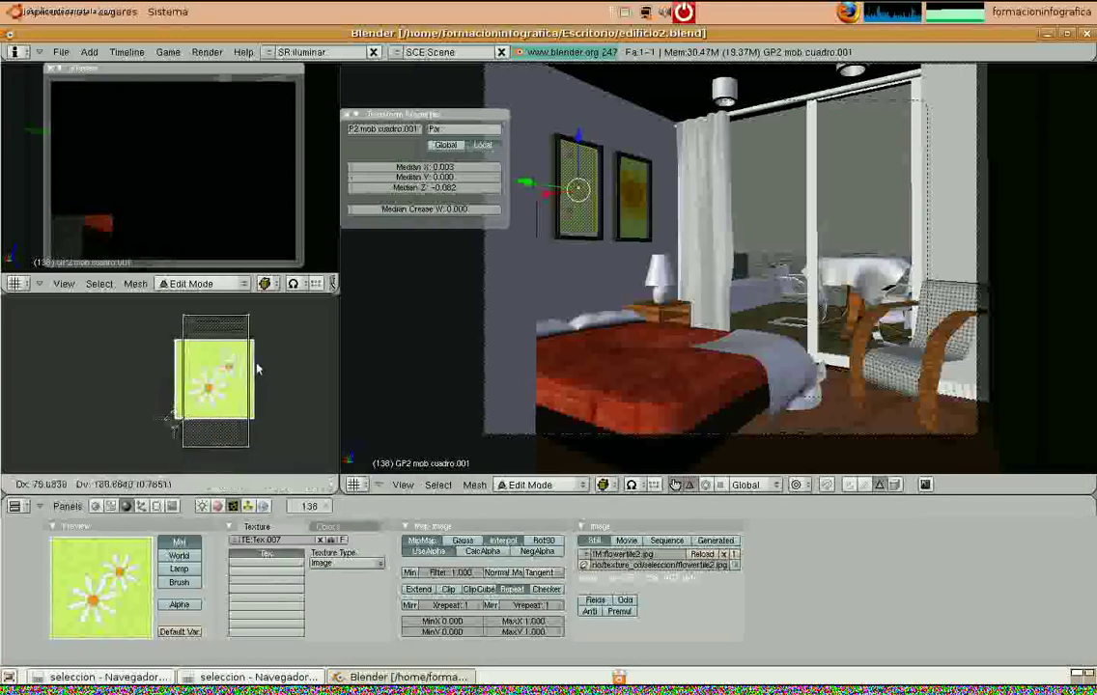
pyautogui.click(258, 369)
pyautogui.press('s')
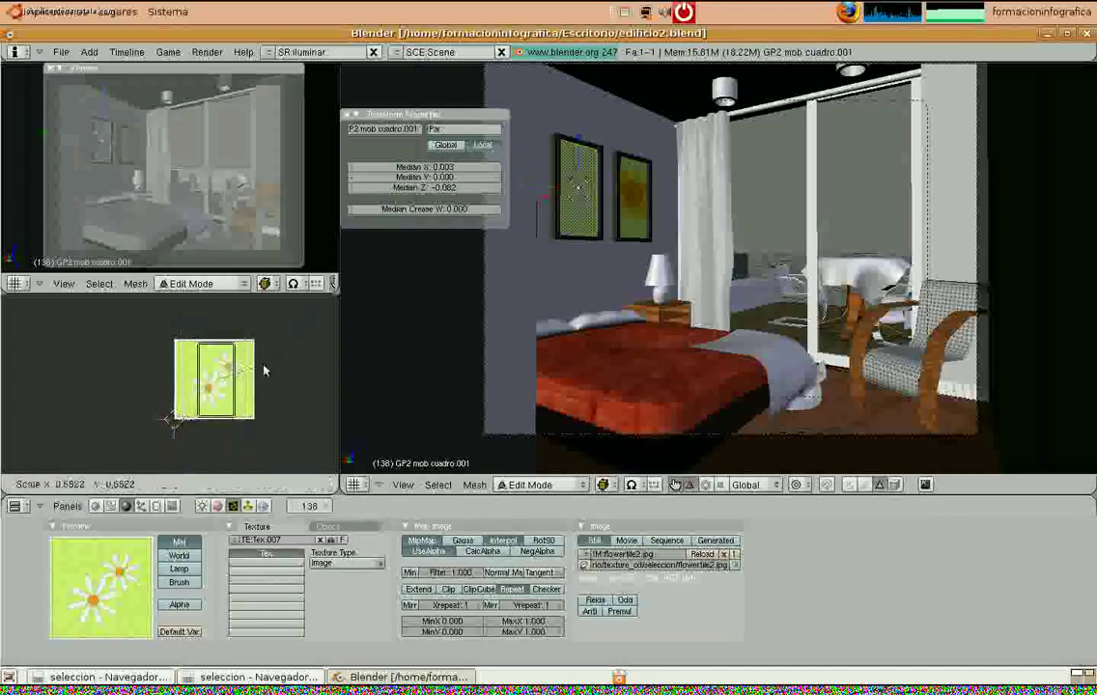
pyautogui.click(264, 370)
pyautogui.press('Tab')
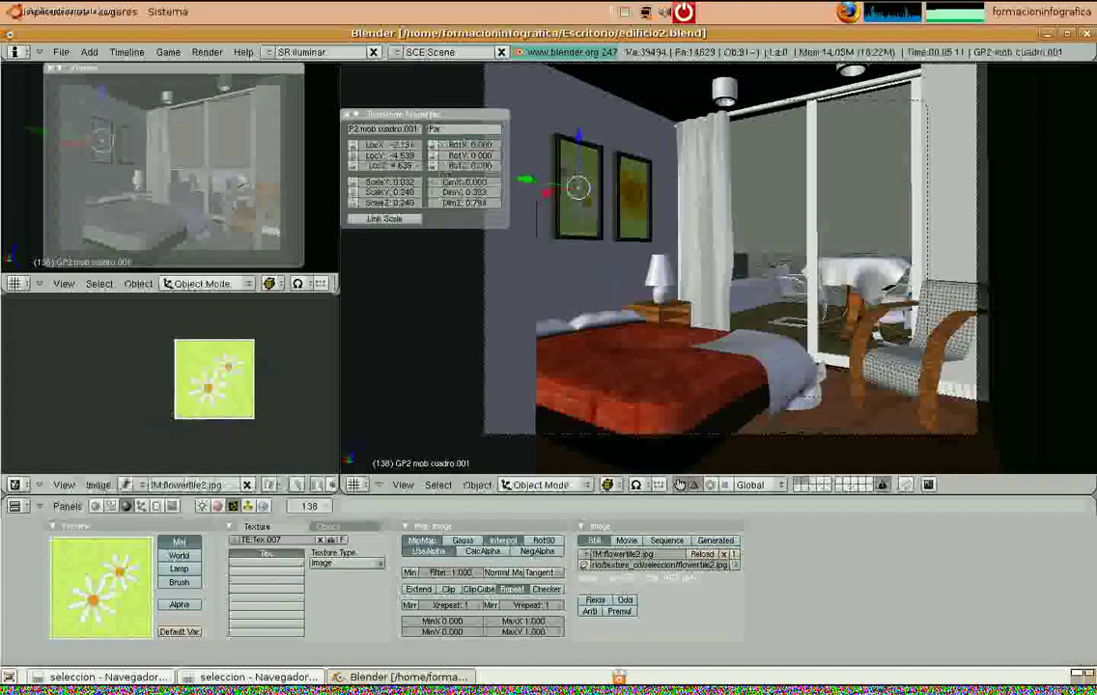
# Enable Ray Mirror on the "lienzo2" material with a slight reflection amount
pyautogui.click(218, 507)
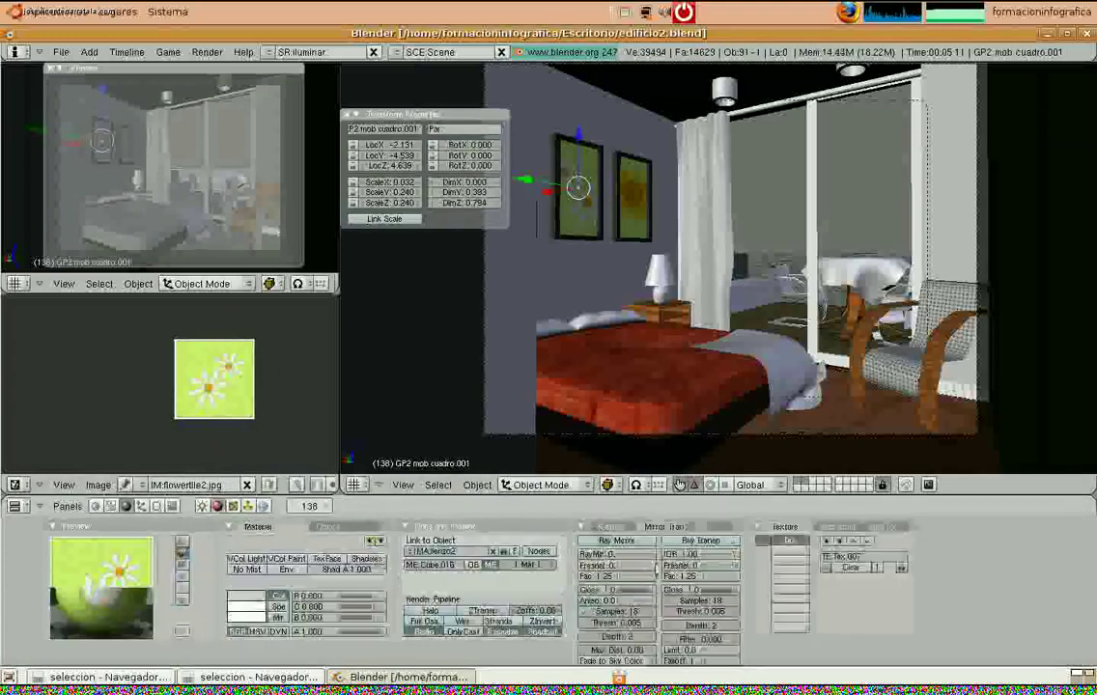
pyautogui.click(634, 557)
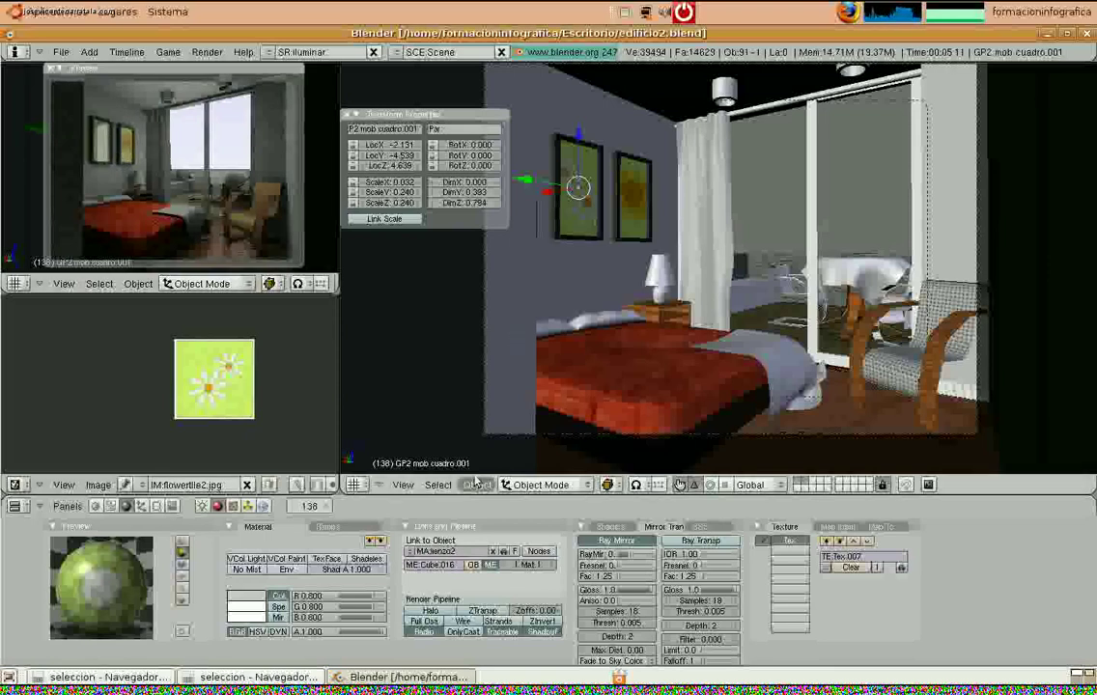
# Change the image editor area to the Outliner and make the "GFP cristales" object visible and renderable
pyautogui.click(27, 487)
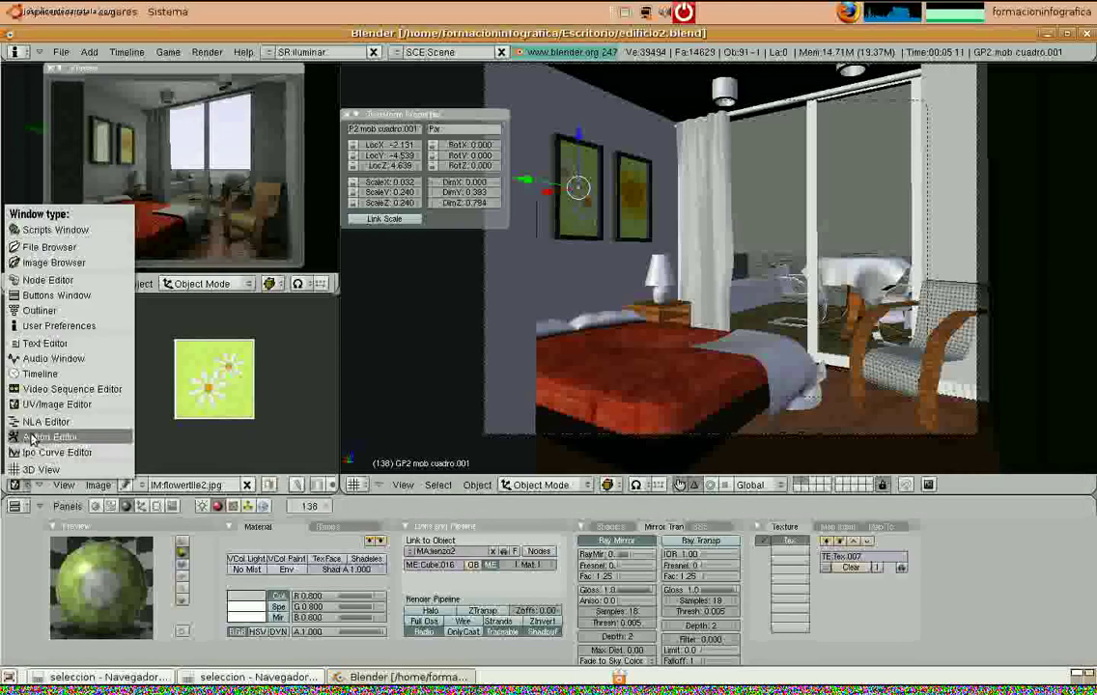
pyautogui.click(48, 310)
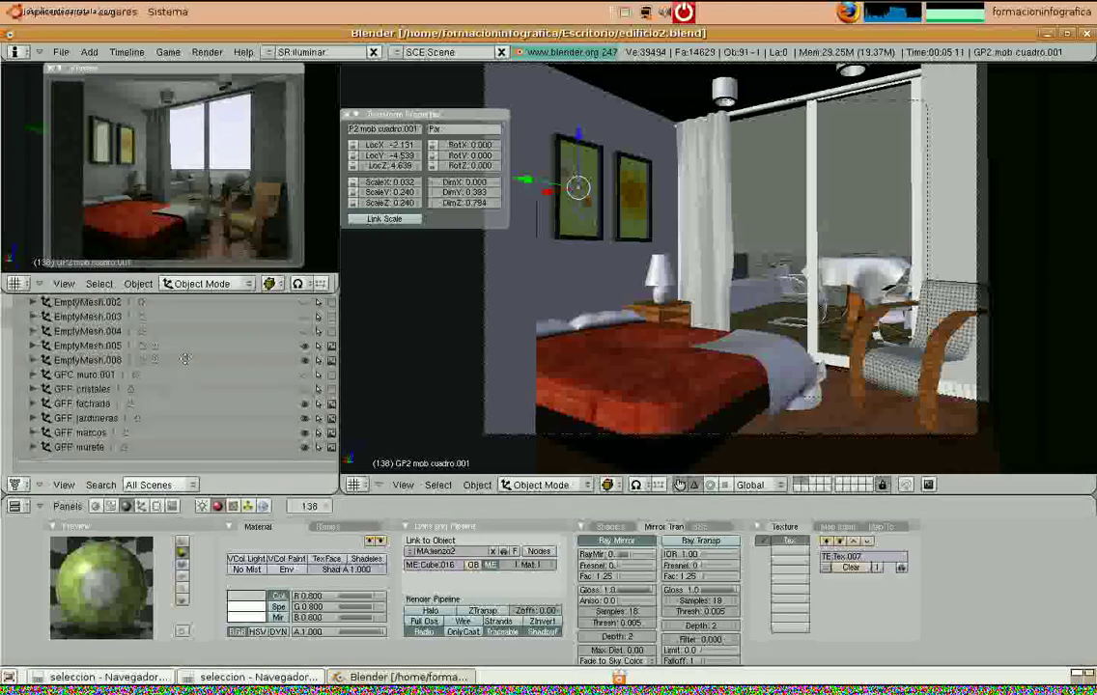
pyautogui.moveTo(183, 360); pyautogui.dragTo(181, 321, button='middle')
pyautogui.moveTo(183, 463); pyautogui.dragTo(176, 405, button='middle')
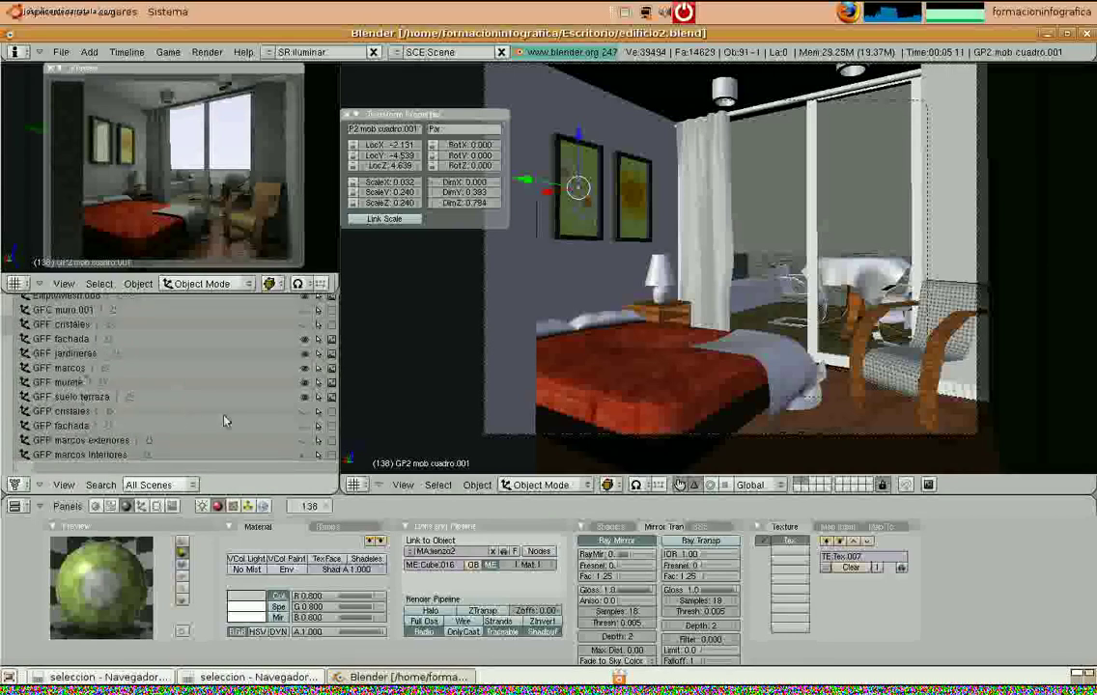
pyautogui.click(305, 413)
pyautogui.click(331, 412)
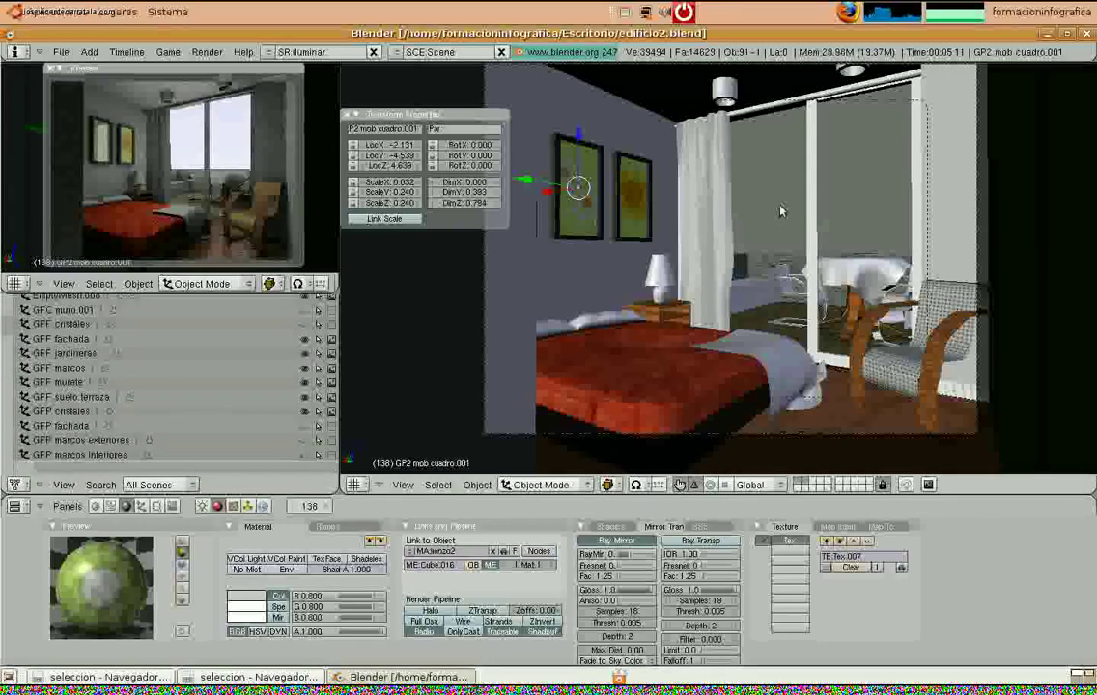
# Make the "GFF cristales" object on the terrace facade visible and renderable
pyautogui.moveTo(697, 183); pyautogui.dragTo(526, 358, button='middle')
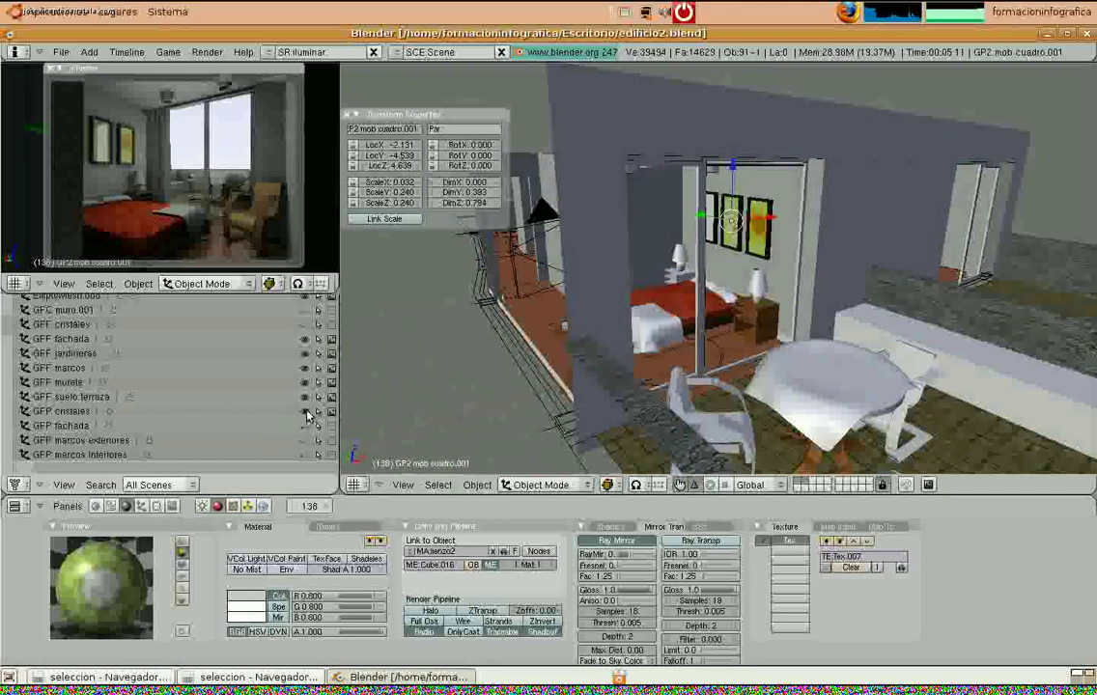
pyautogui.click(306, 325)
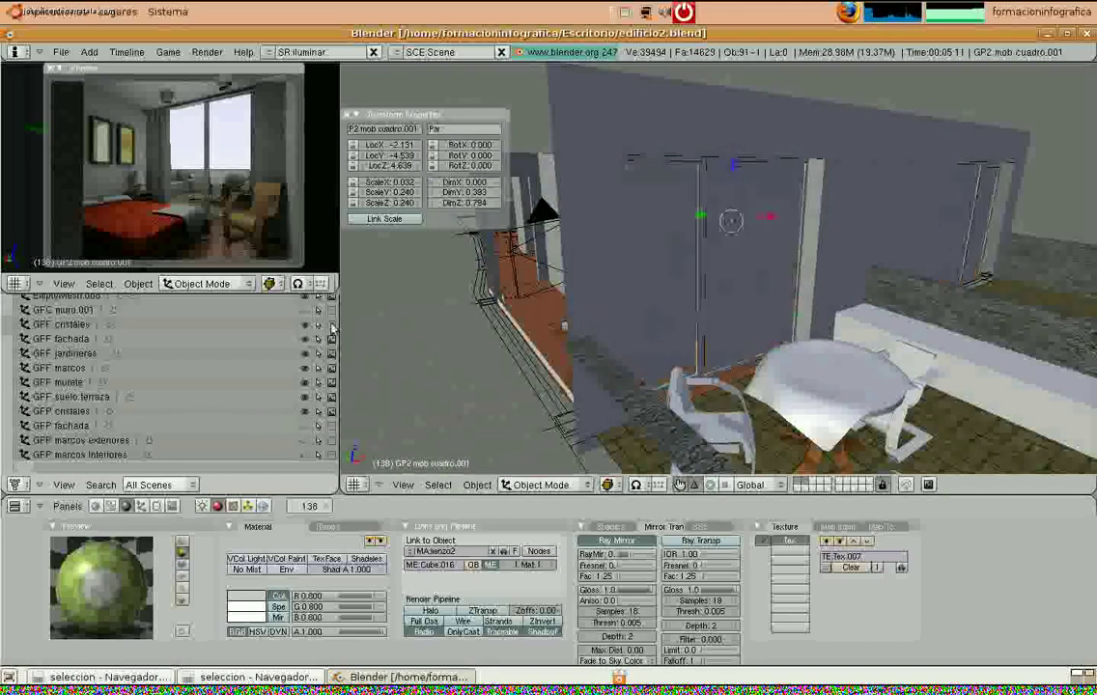
pyautogui.click(332, 326)
# Select the "GFF cristales" glass panes on the terrace facade and select all their faces in Edit Mode
pyautogui.moveTo(565, 326); pyautogui.dragTo(708, 329, button='middle')
pyautogui.rightClick(763, 262)
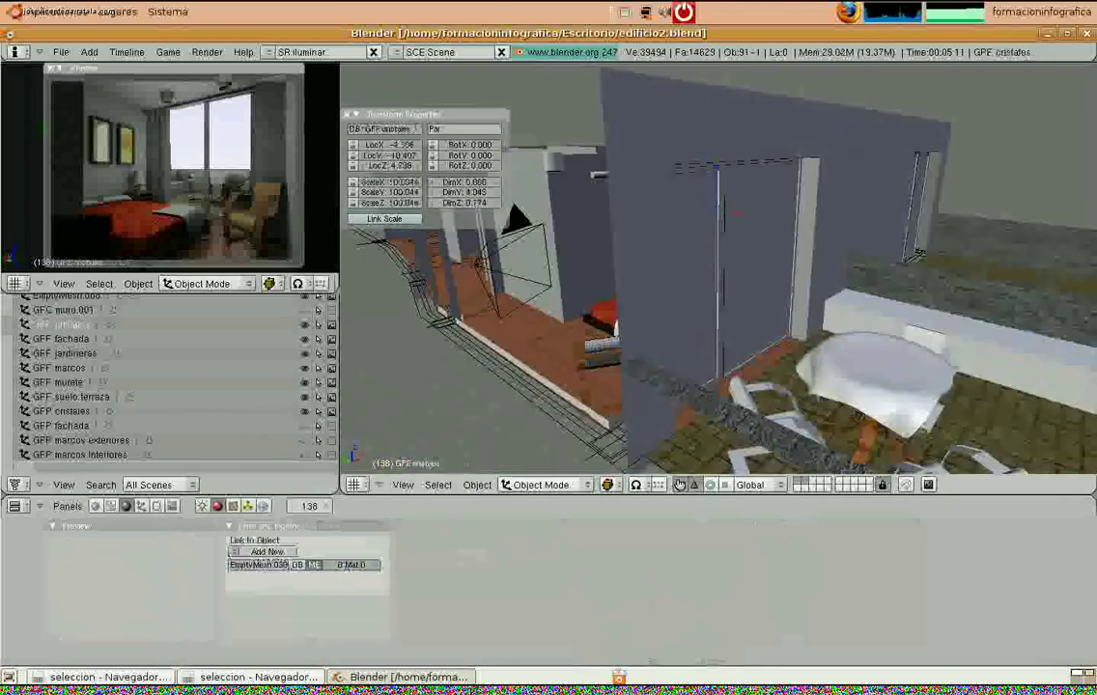
pyautogui.moveTo(764, 279); pyautogui.dragTo(711, 288, button='middle')
pyautogui.press('Tab')
pyautogui.press('a')
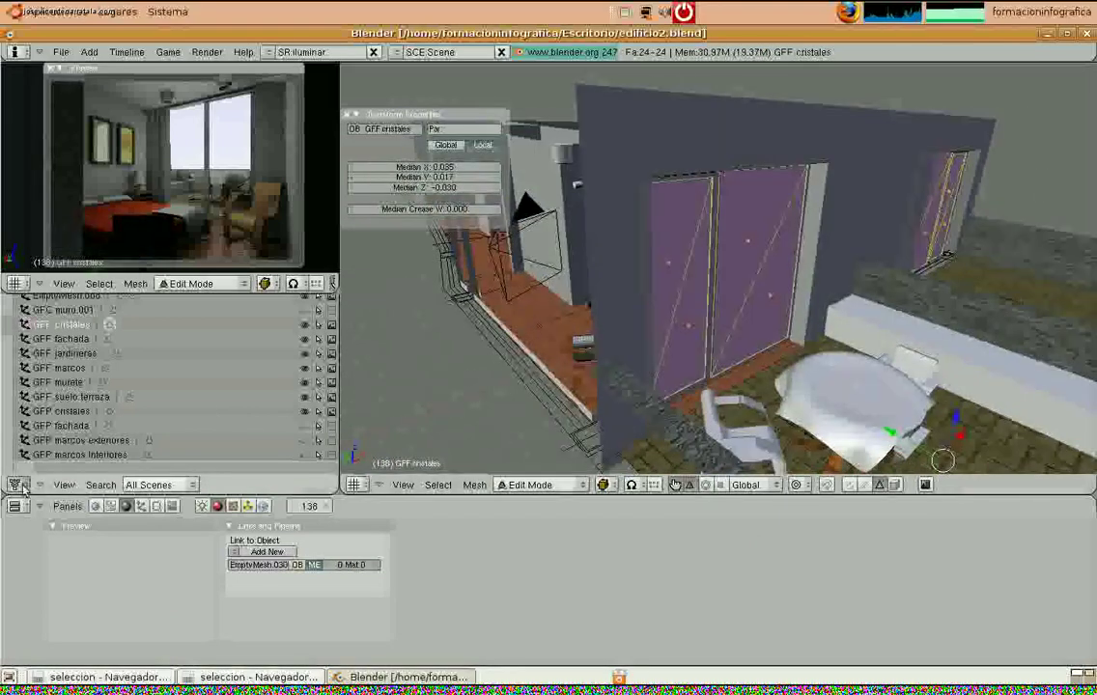
# Change the Outliner area to the Scripts Window and run Solidify Selection on the selected glass faces with a reduced thickness
pyautogui.click(19, 485)
pyautogui.click(54, 230)
pyautogui.click(69, 484)
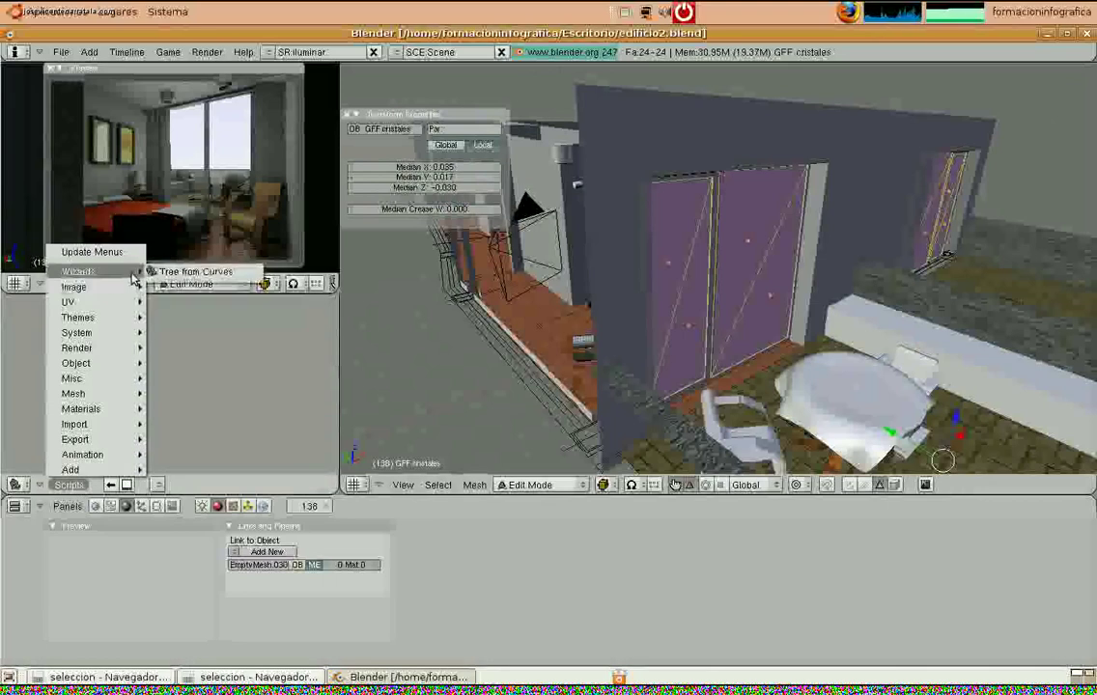
pyautogui.moveTo(108, 392)
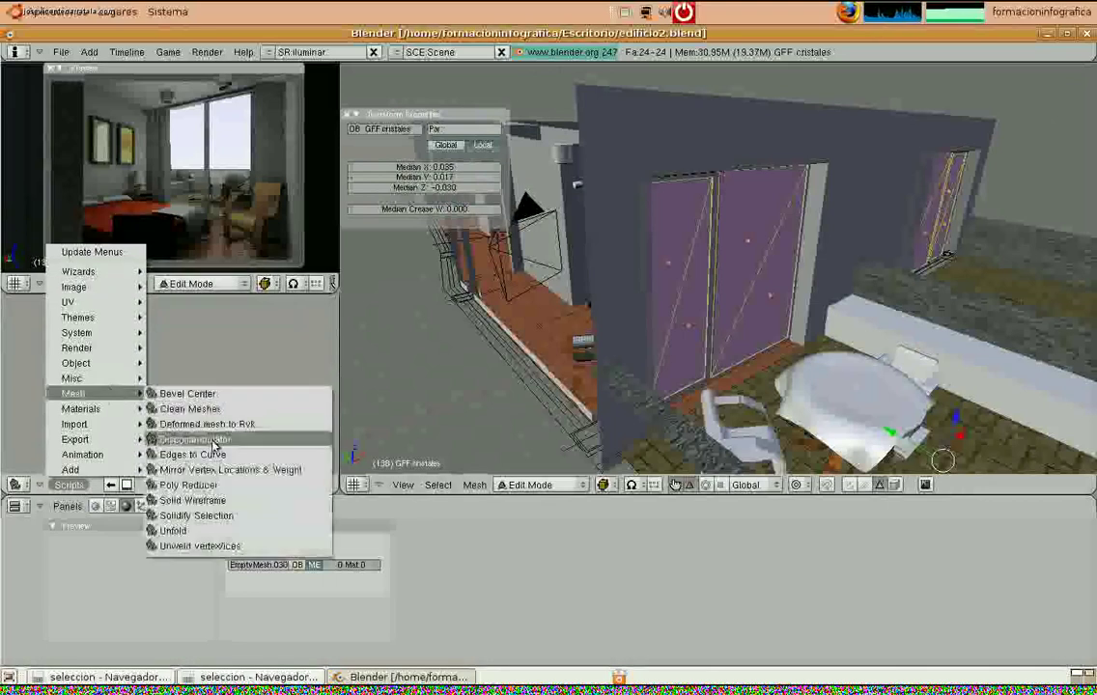
pyautogui.click(201, 517)
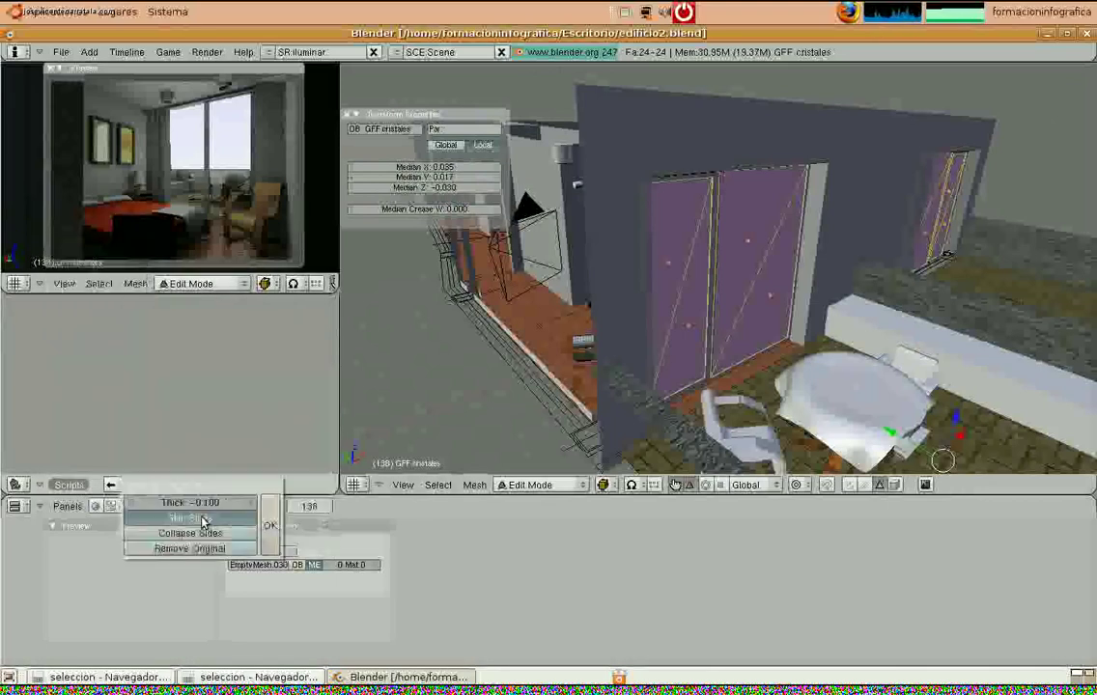
pyautogui.click(205, 504)
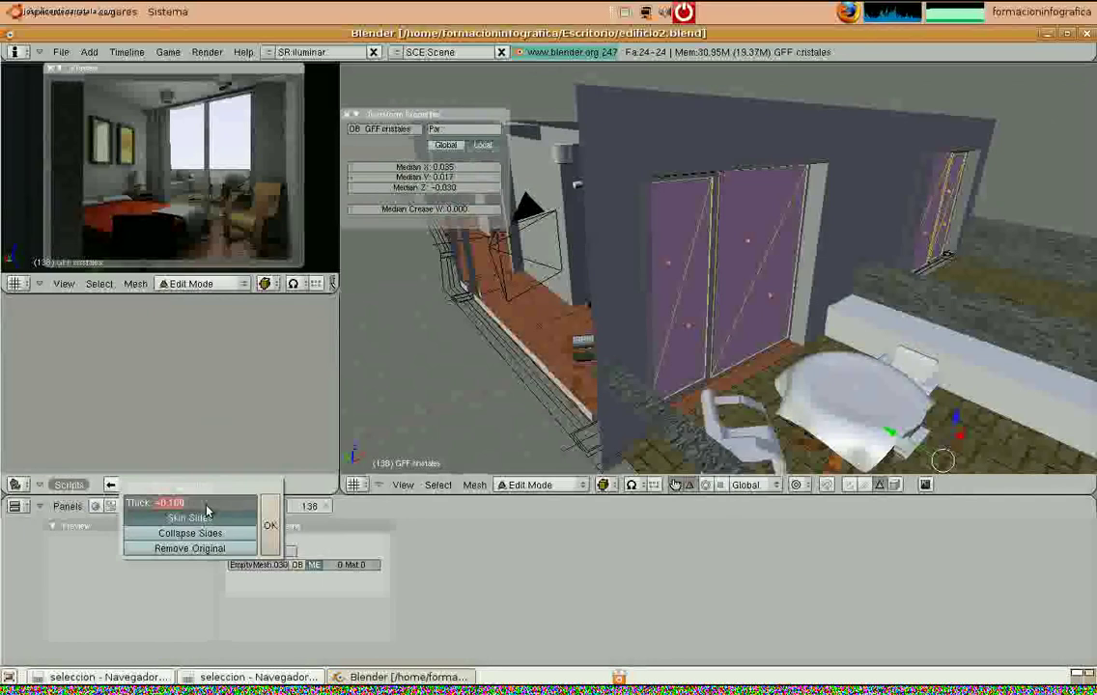
pyautogui.write('0.0')
pyautogui.click(270, 517)
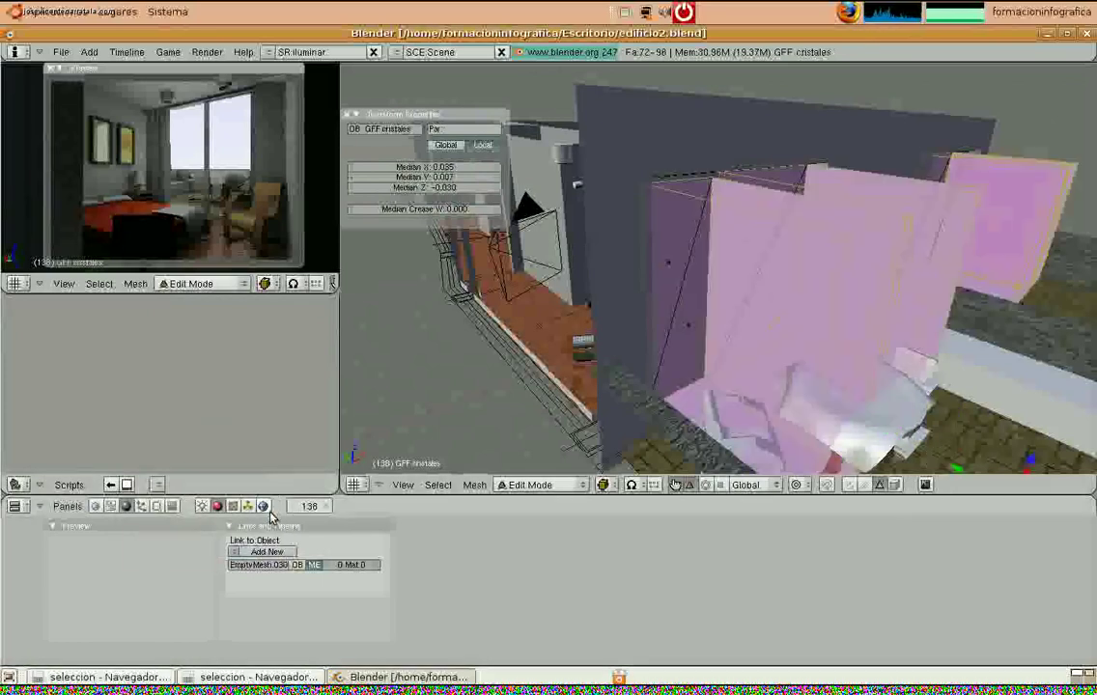
# In orthographic top view, select the outer vertices of the terrace-door glass row and move them along Y back to the frames
pyautogui.press('KP_7')
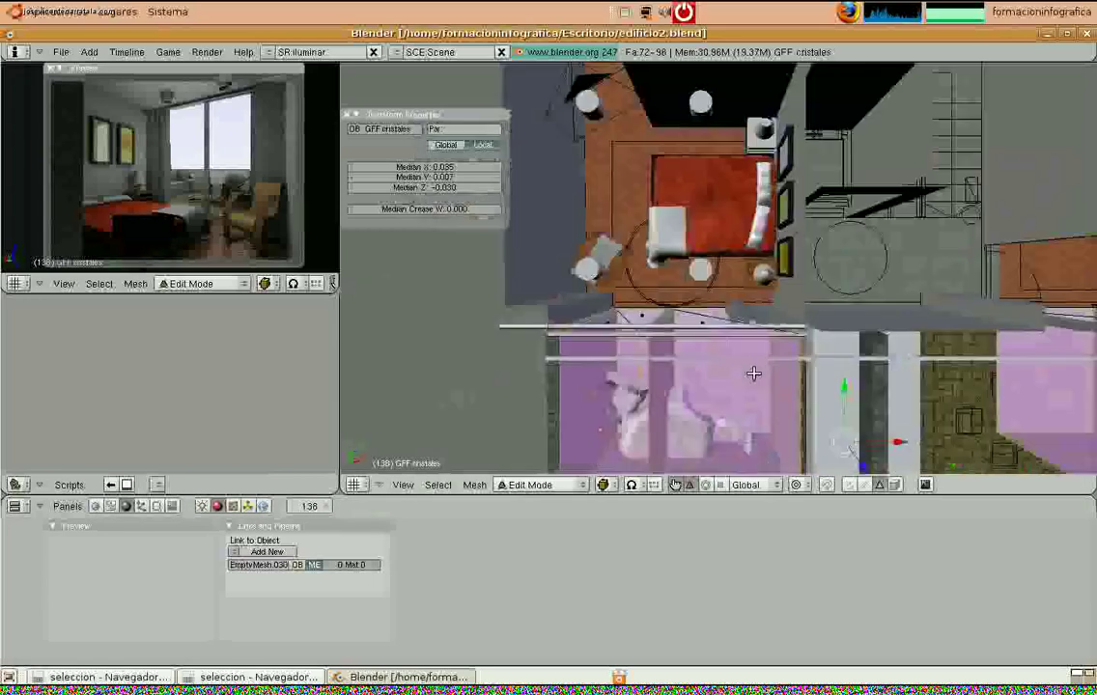
pyautogui.press('KP_5')
pyautogui.scroll(-3, 839, 390)
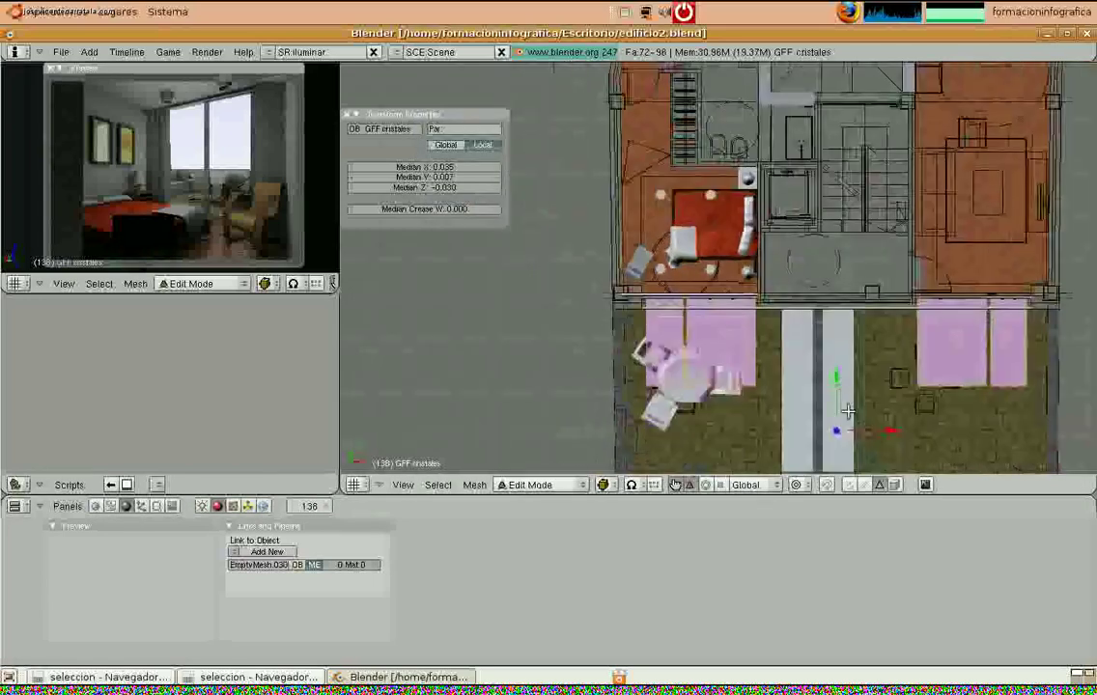
pyautogui.hotkey('ctrl', 'Tab')
pyautogui.click(780, 315)
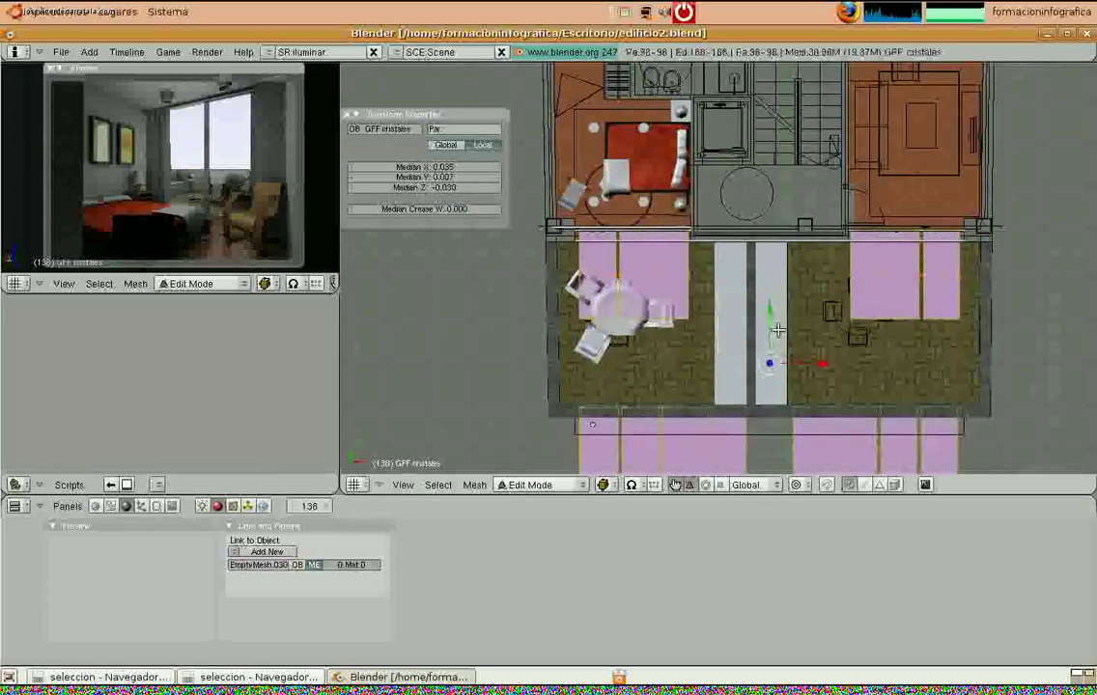
pyautogui.press('a')
pyautogui.moveTo(635, 339); pyautogui.dragTo(568, 338)
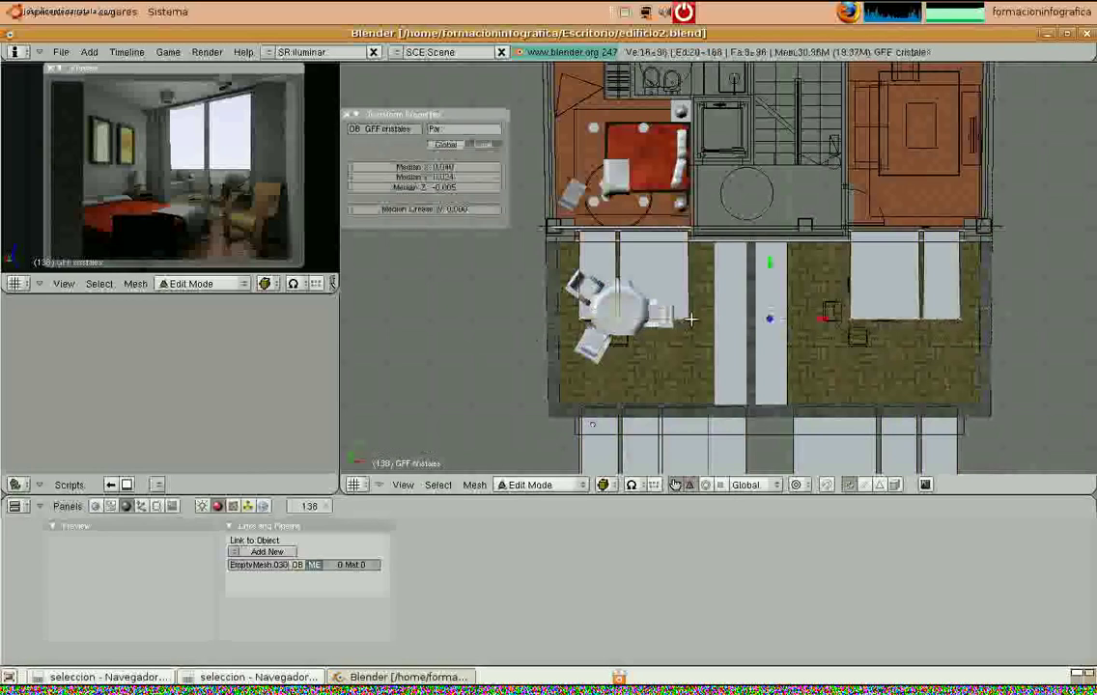
pyautogui.moveTo(769, 277); pyautogui.dragTo(784, 205)
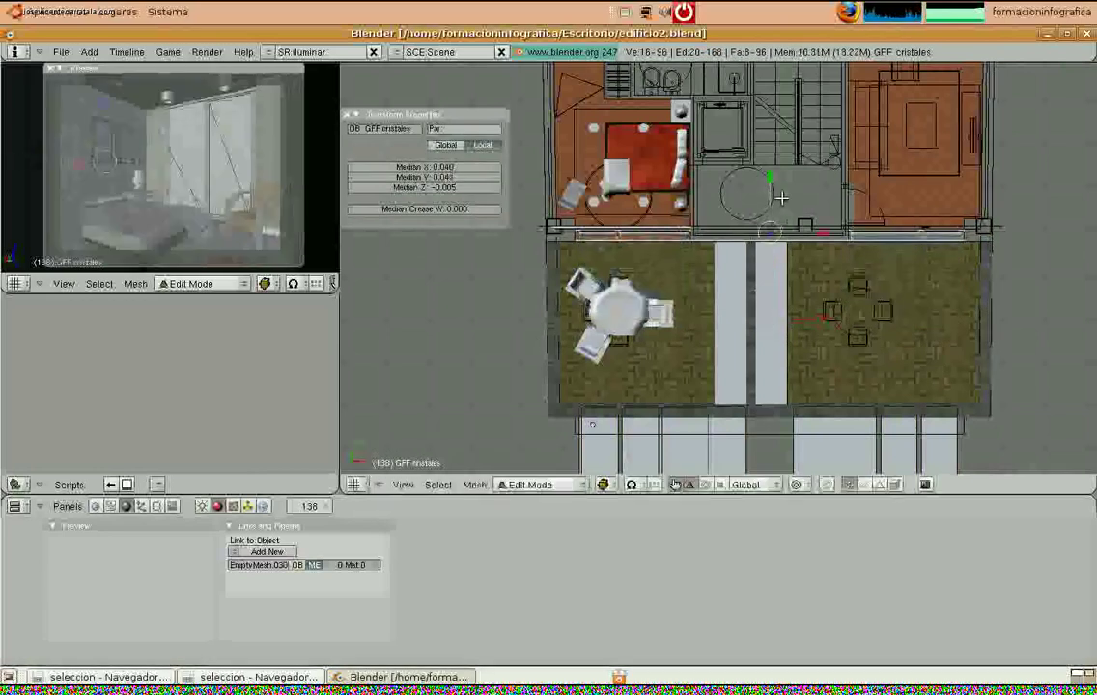
# Fine-tune the selected glass vertices along global Y so the terrace-door panes are thin inside their frames
pyautogui.scroll(5, 810, 289)
pyautogui.scroll(6, 832, 399)
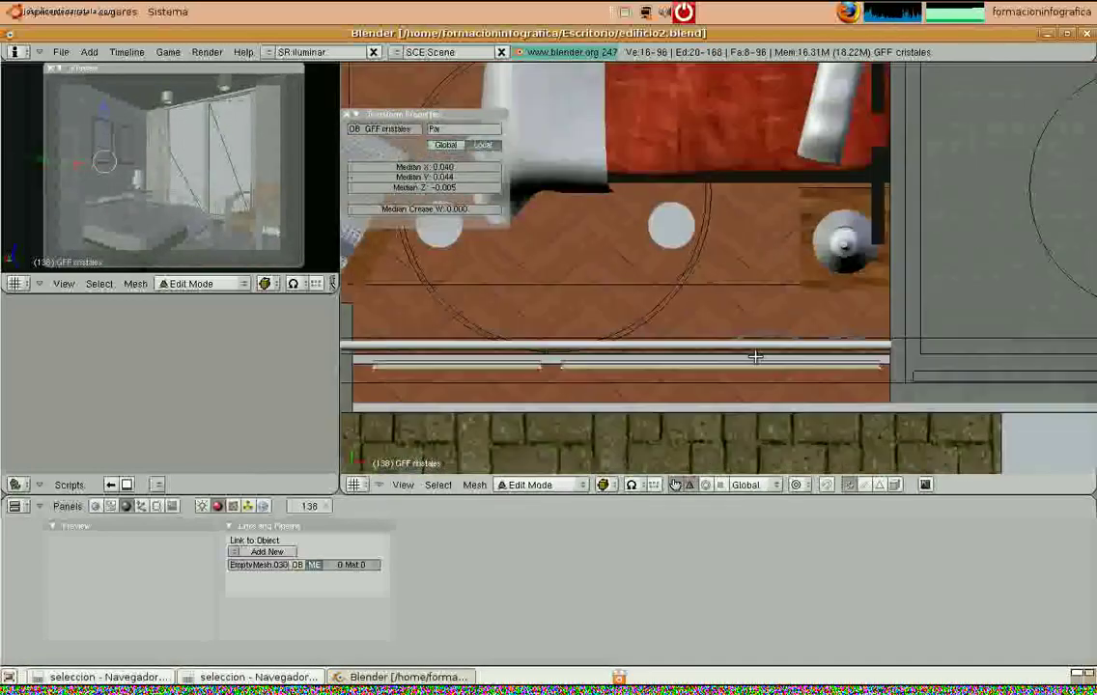
pyautogui.scroll(2, 752, 299)
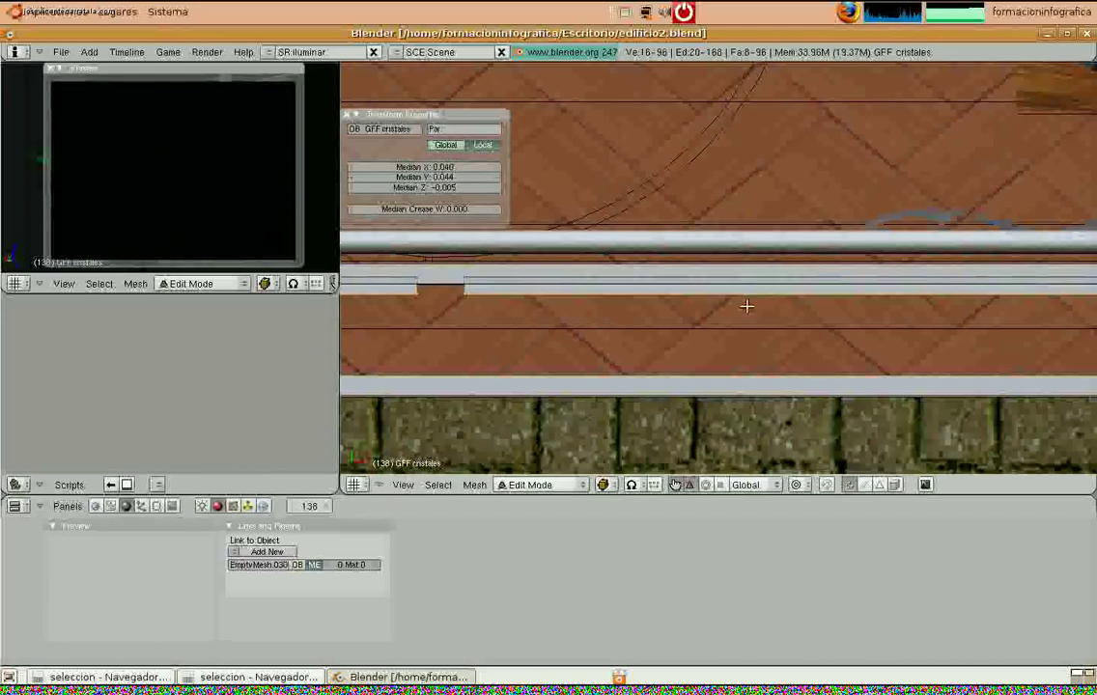
pyautogui.press('g')
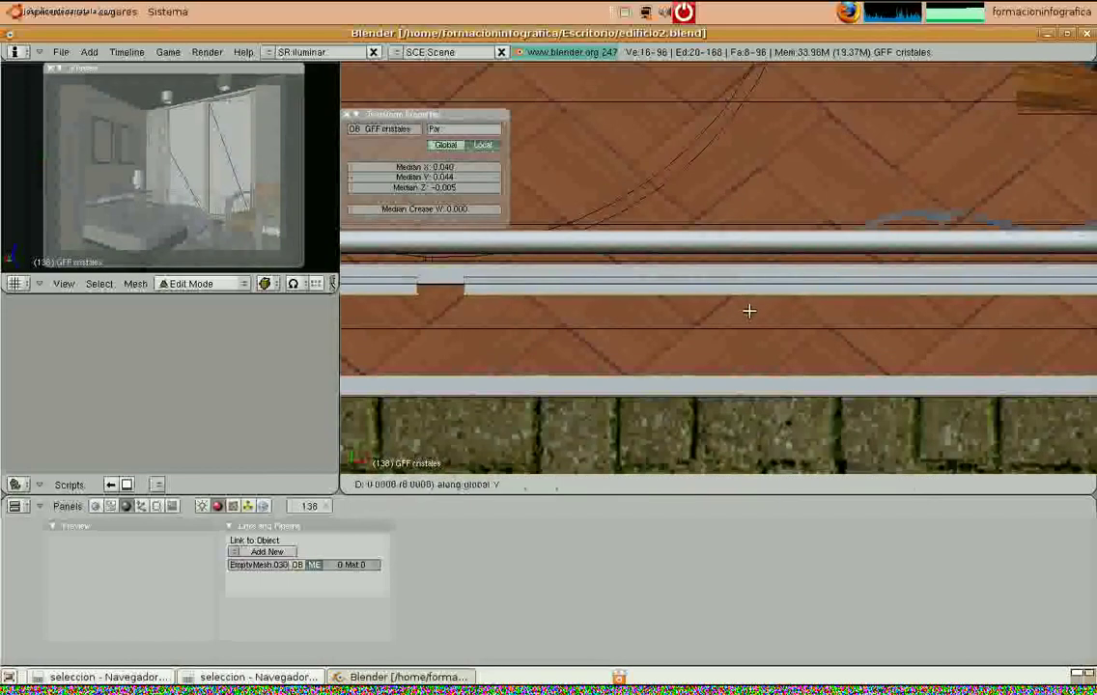
pyautogui.click(749, 306)
# Select the outer vertices of the second glass row beyond the terrace and move them along Y back to its facade to thin the panes
pyautogui.scroll(-2, 790, 351)
pyautogui.scroll(-5, 789, 350)
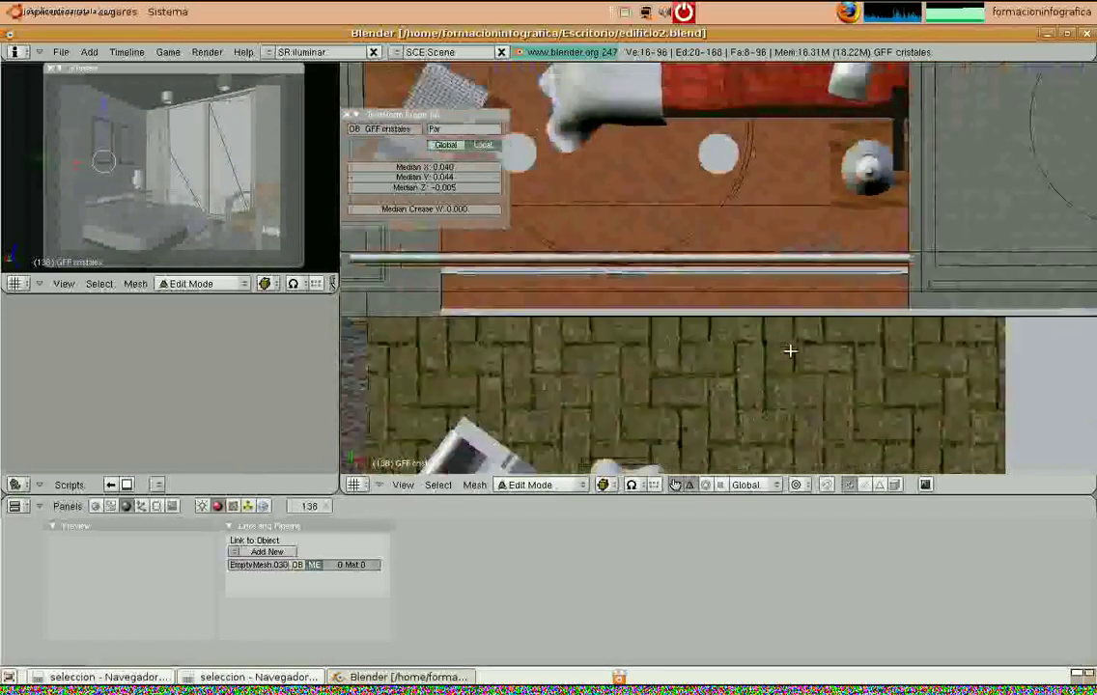
pyautogui.keyDown('shift'); pyautogui.moveTo(869, 407); pyautogui.dragTo(815, 367, button='middle'); pyautogui.keyUp('shift')
pyautogui.scroll(-5, 852, 374)
pyautogui.press('a')
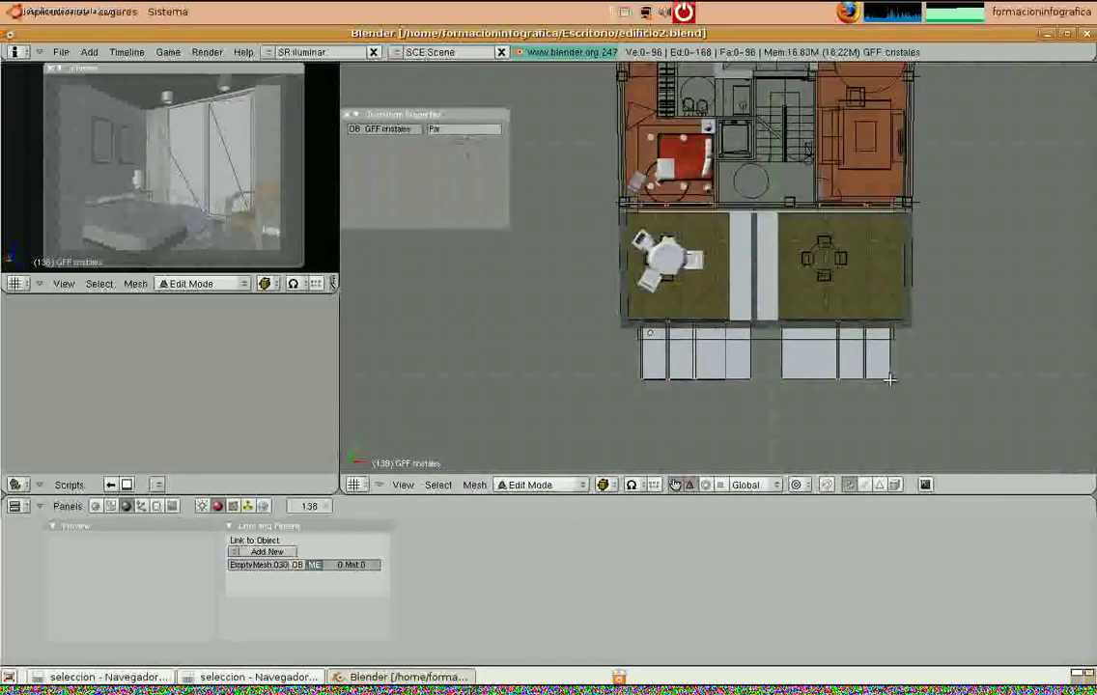
pyautogui.rightClick(764, 378)
pyautogui.scroll(2, 791, 394)
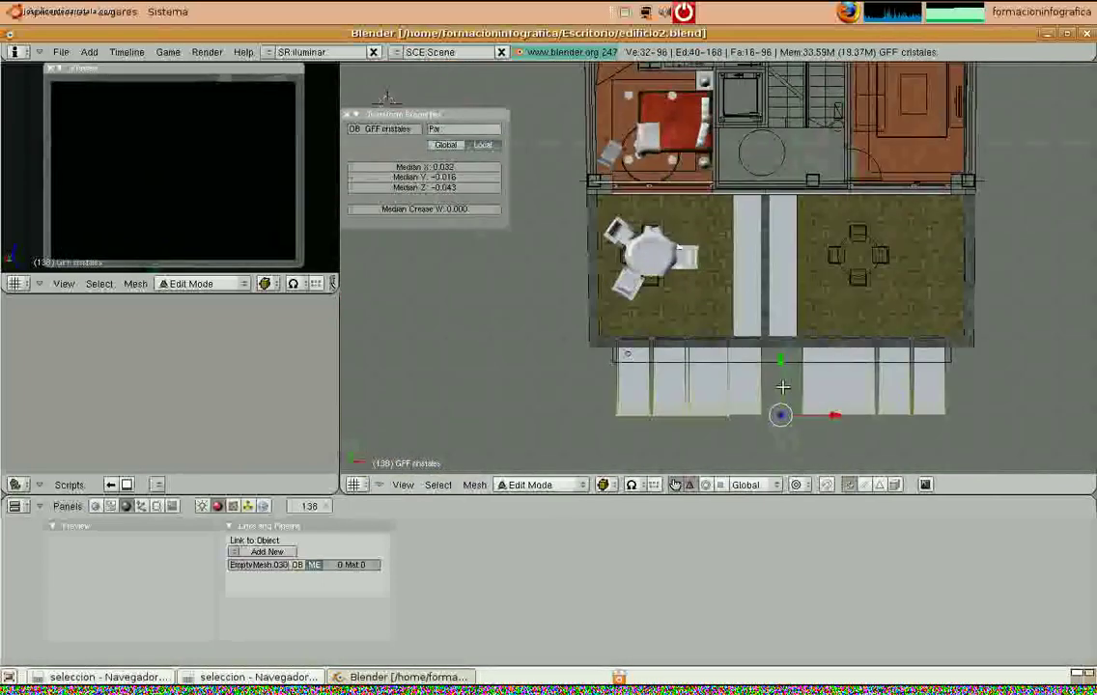
pyautogui.moveTo(781, 384); pyautogui.dragTo(786, 314)
pyautogui.keyDown('ctrl'); pyautogui.moveTo(709, 307); pyautogui.dragTo(761, 413, button='middle'); pyautogui.keyUp('ctrl')
pyautogui.keyDown('shift'); pyautogui.moveTo(760, 413); pyautogui.dragTo(719, 241, button='middle'); pyautogui.keyUp('shift')
pyautogui.keyDown('ctrl'); pyautogui.moveTo(726, 250); pyautogui.dragTo(795, 266, button='middle'); pyautogui.keyUp('ctrl')
pyautogui.moveTo(1001, 220)
pyautogui.mouseDown()
pyautogui.moveTo(999, 179)
pyautogui.moveTo(998, 197)
pyautogui.mouseUp()
# Return to Object Mode and shift the whole glass object slightly along Y, to LocY -10.399, to align it with the window frames
pyautogui.scroll(-6, 653, 277)
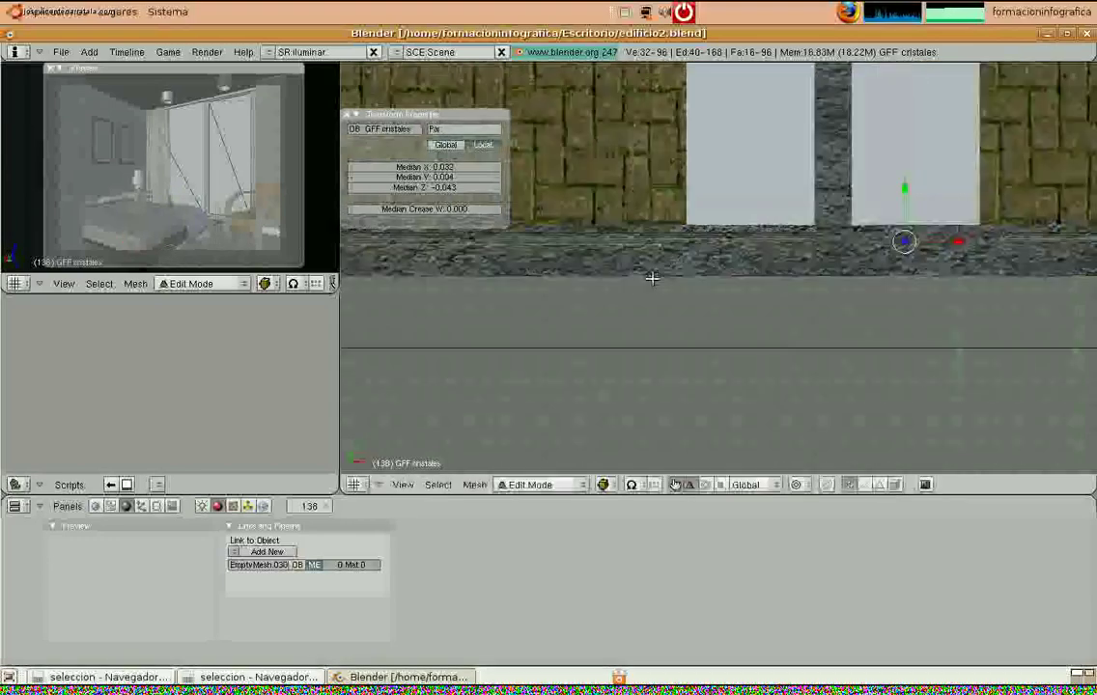
pyautogui.press('Tab')
pyautogui.scroll(-3, 564, 270)
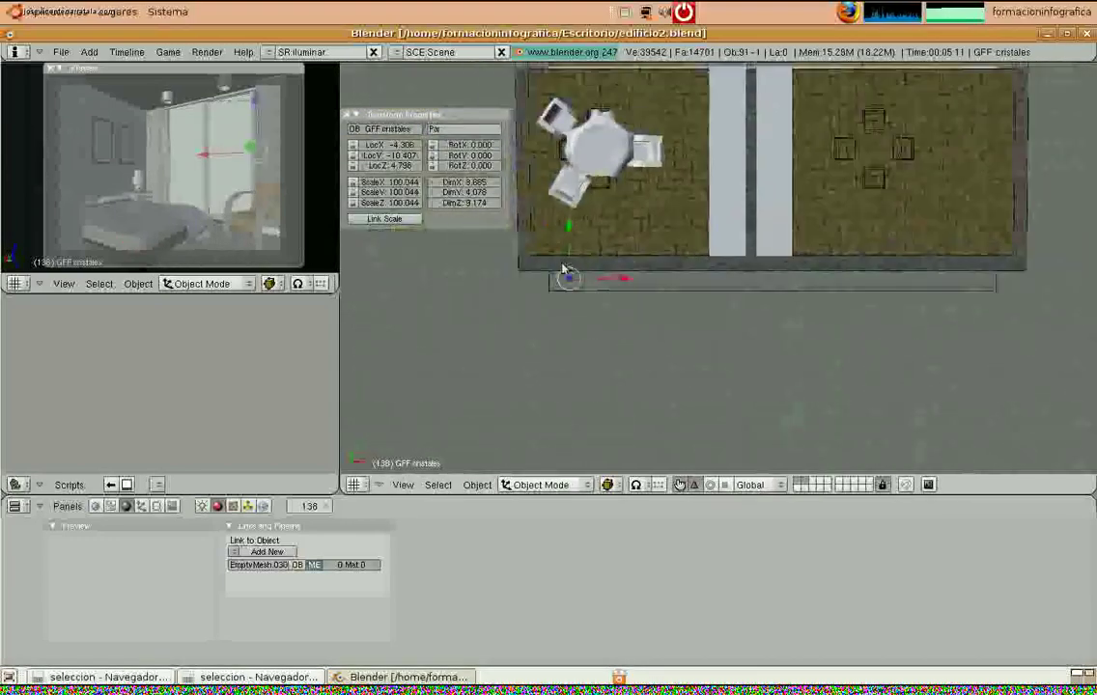
pyautogui.keyDown('shift'); pyautogui.moveTo(688, 222); pyautogui.dragTo(721, 410, button='middle'); pyautogui.keyUp('shift')
pyautogui.scroll(8, 634, 251)
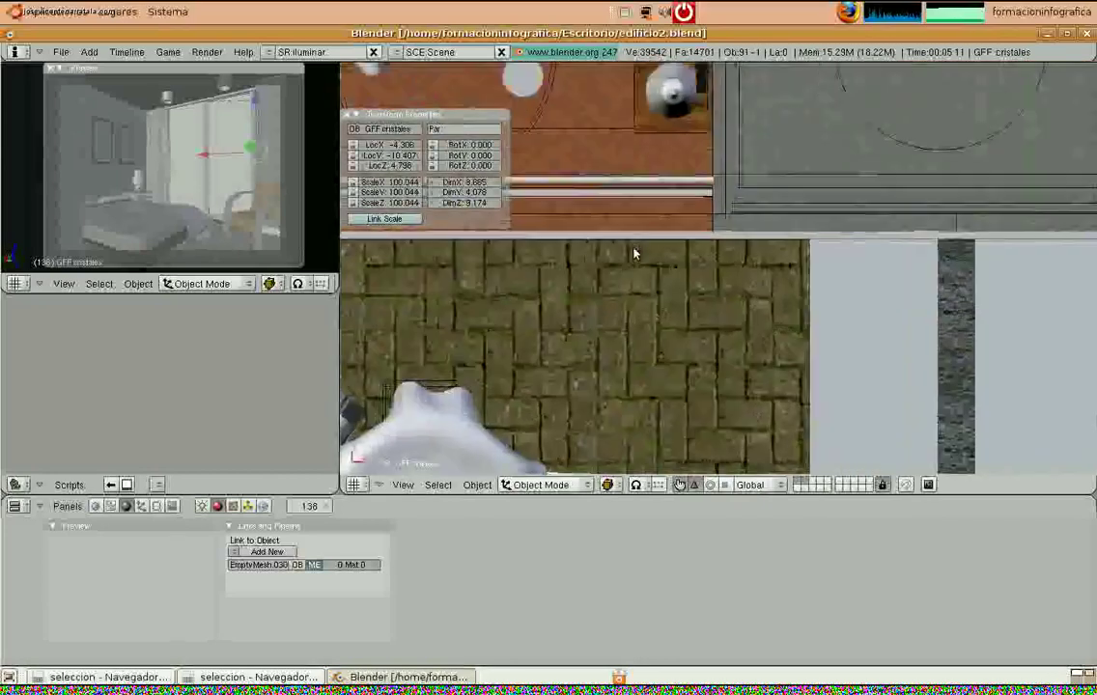
pyautogui.keyDown('shift'); pyautogui.moveTo(634, 253); pyautogui.dragTo(783, 318, button='middle'); pyautogui.keyUp('shift')
pyautogui.scroll(2, 780, 316)
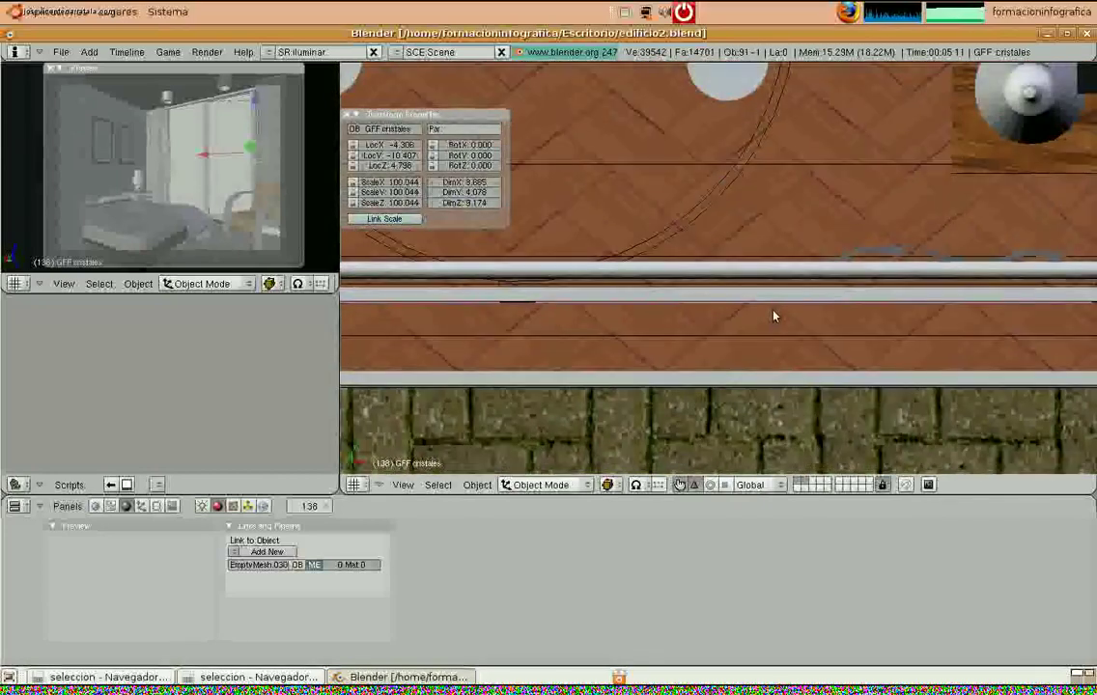
pyautogui.press('g')
pyautogui.press('y')
pyautogui.click(727, 322)
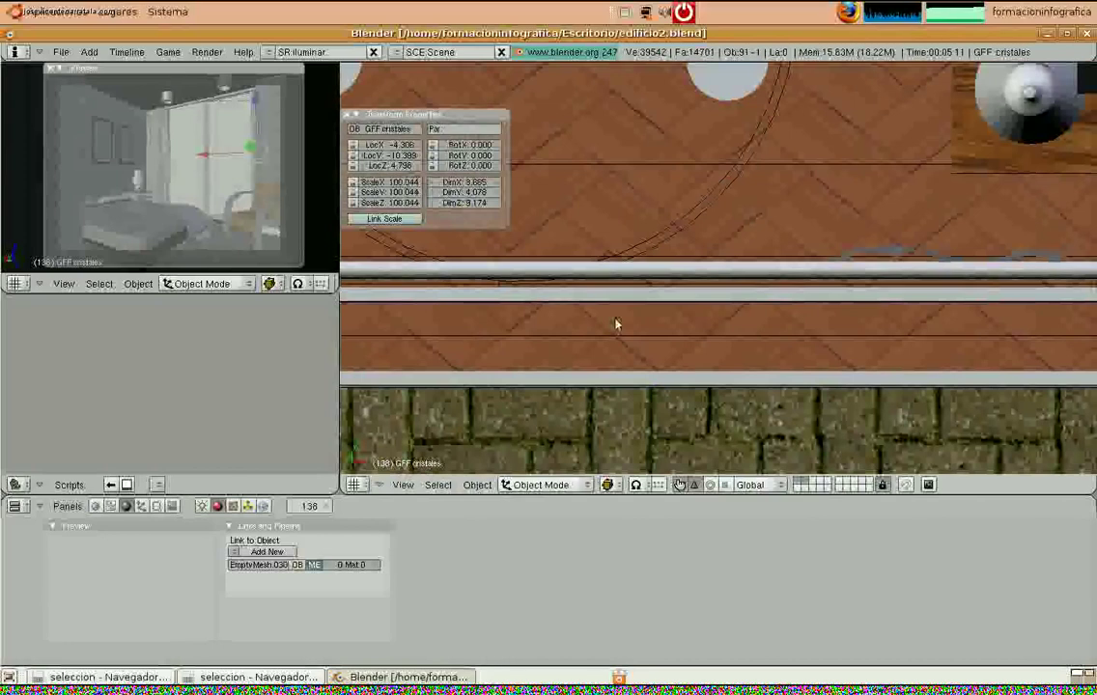
# Switch to the camera view, add a new material to the glass object and set its alpha to 0.000
pyautogui.press('KP_0')
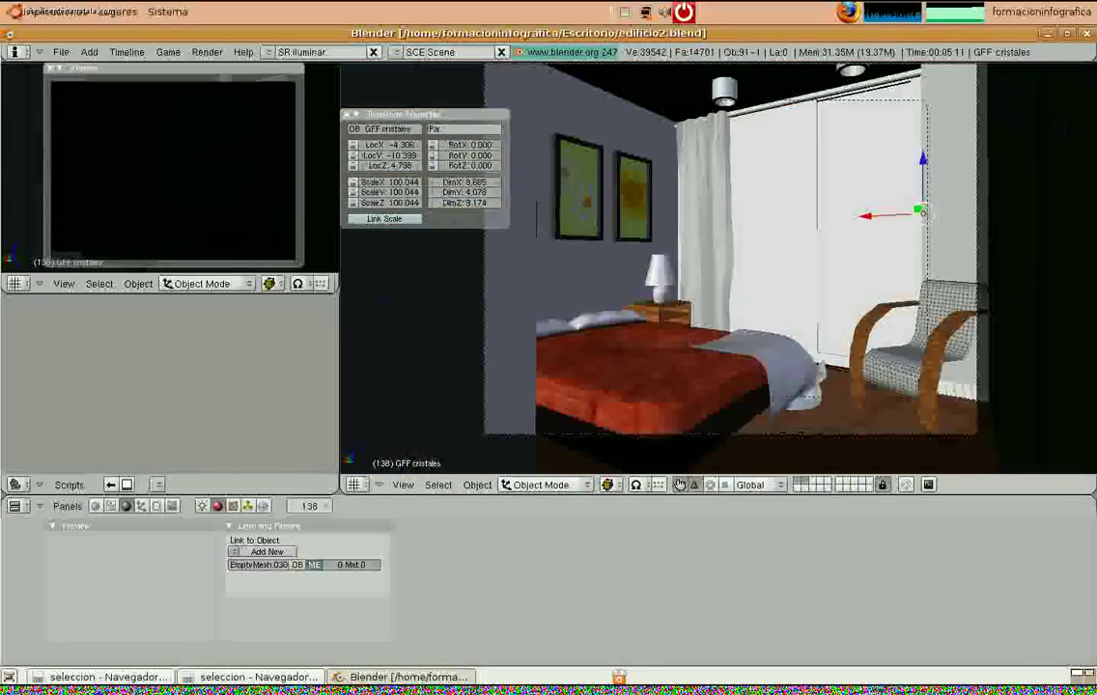
pyautogui.click(266, 552)
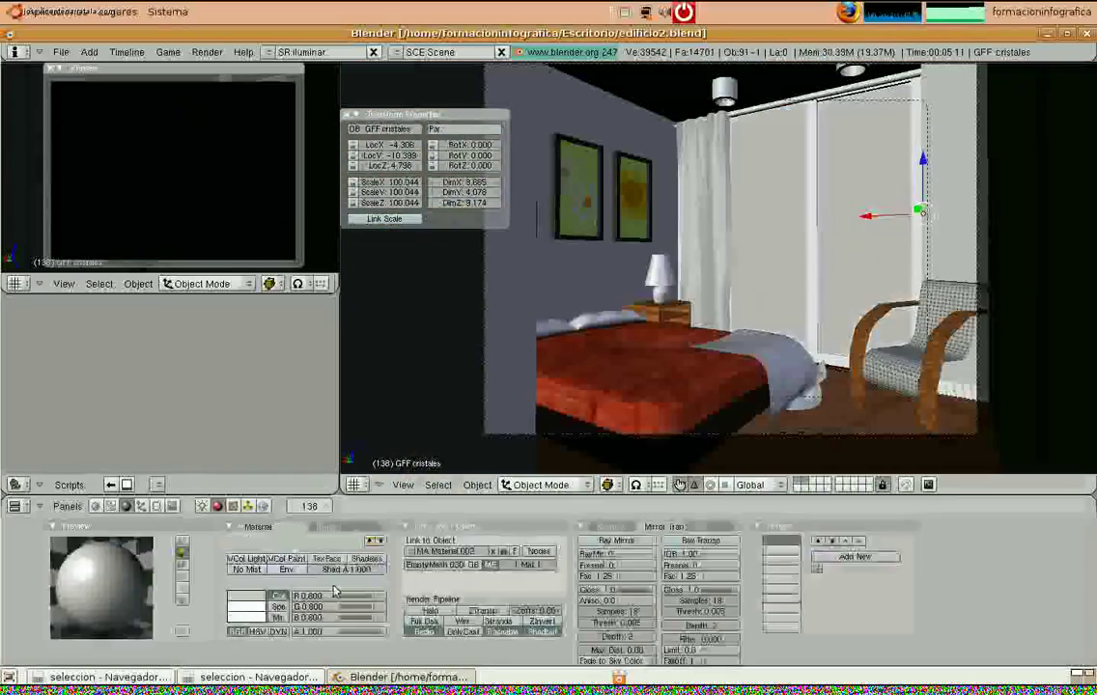
pyautogui.click(610, 526)
pyautogui.click(657, 527)
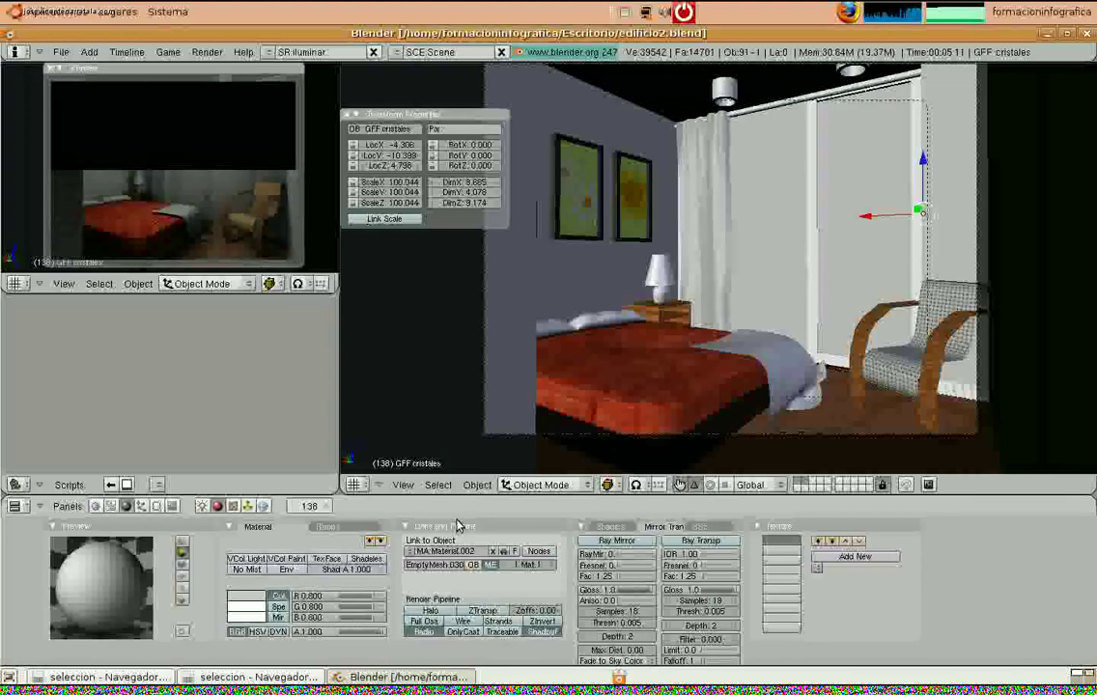
pyautogui.click(610, 526)
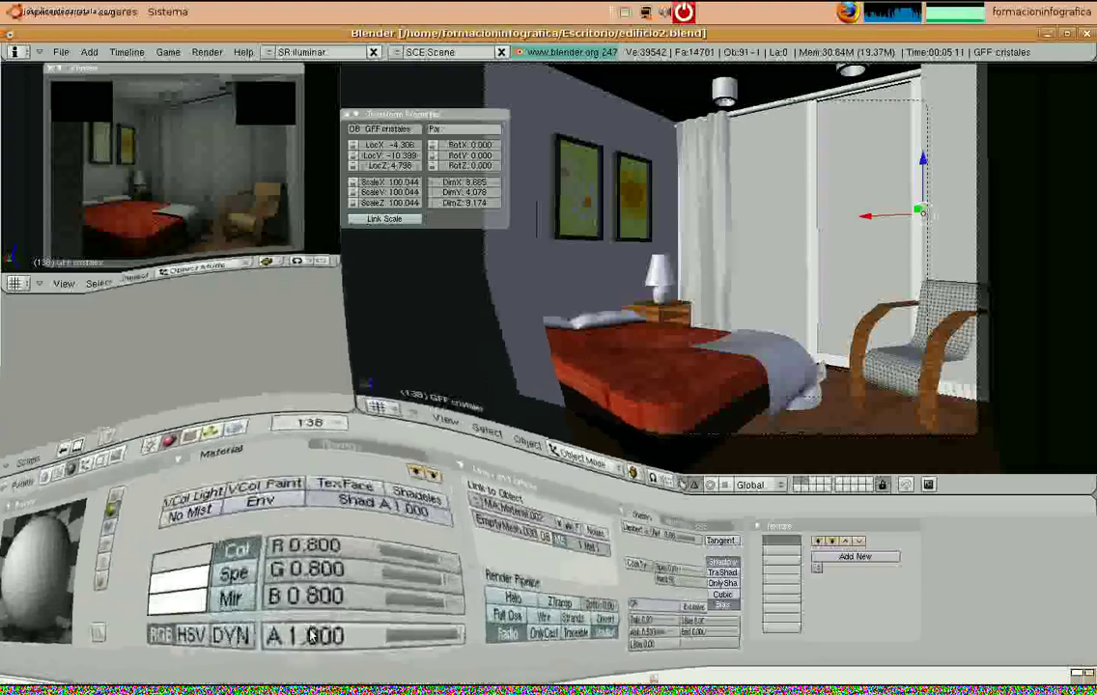
pyautogui.moveTo(384, 632); pyautogui.dragTo(247, 633)
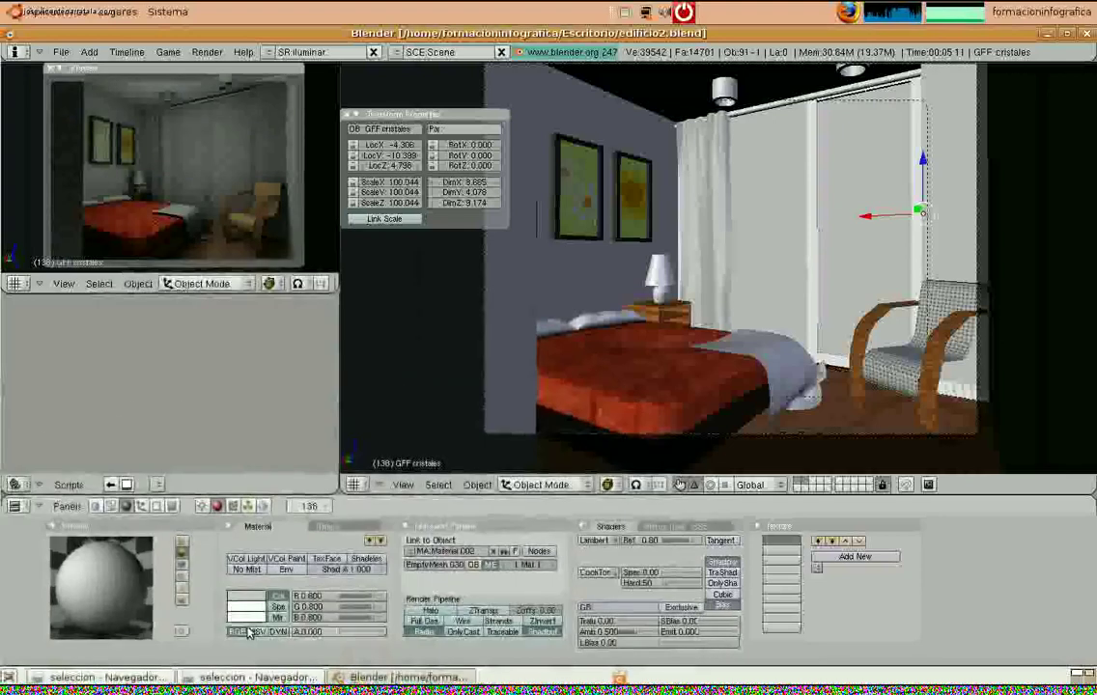
# Enable Ray Transp on the glass material with an IOR of 1.02, and enable Ray Mirror with a slight reflection amount
pyautogui.click(664, 526)
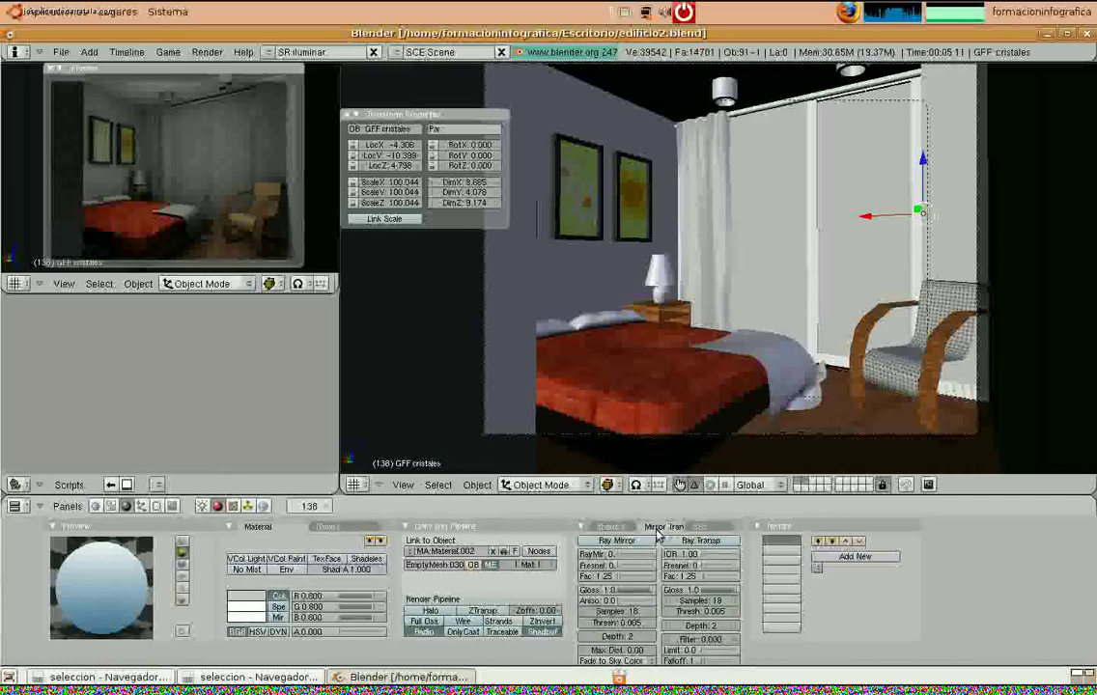
pyautogui.click(699, 542)
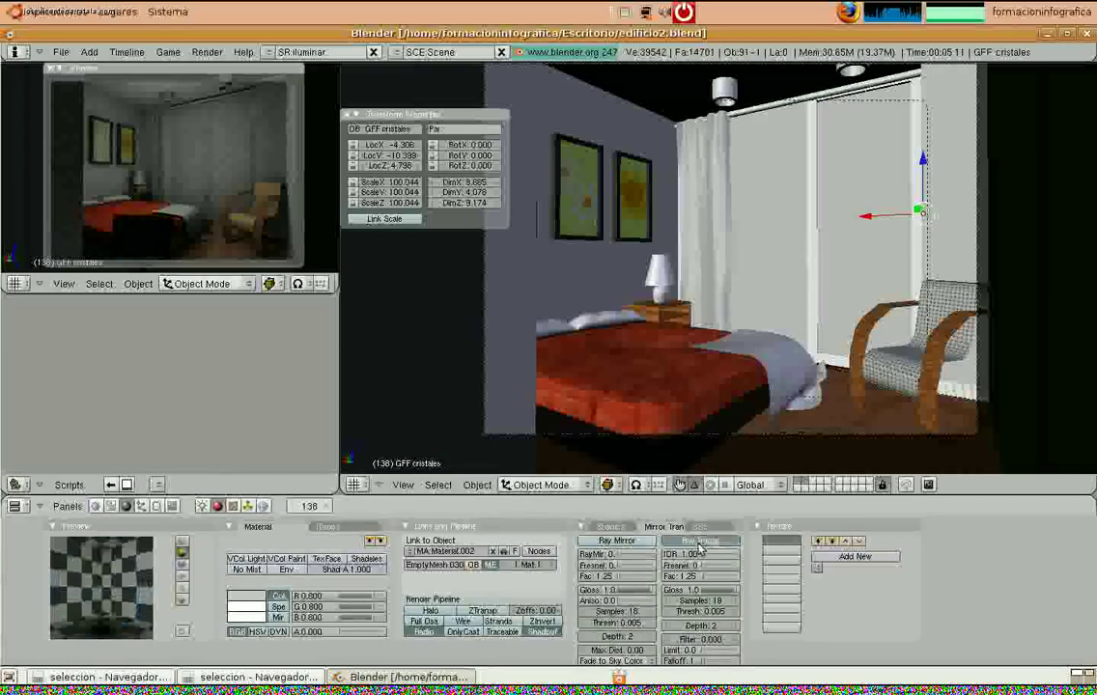
pyautogui.click(698, 543)
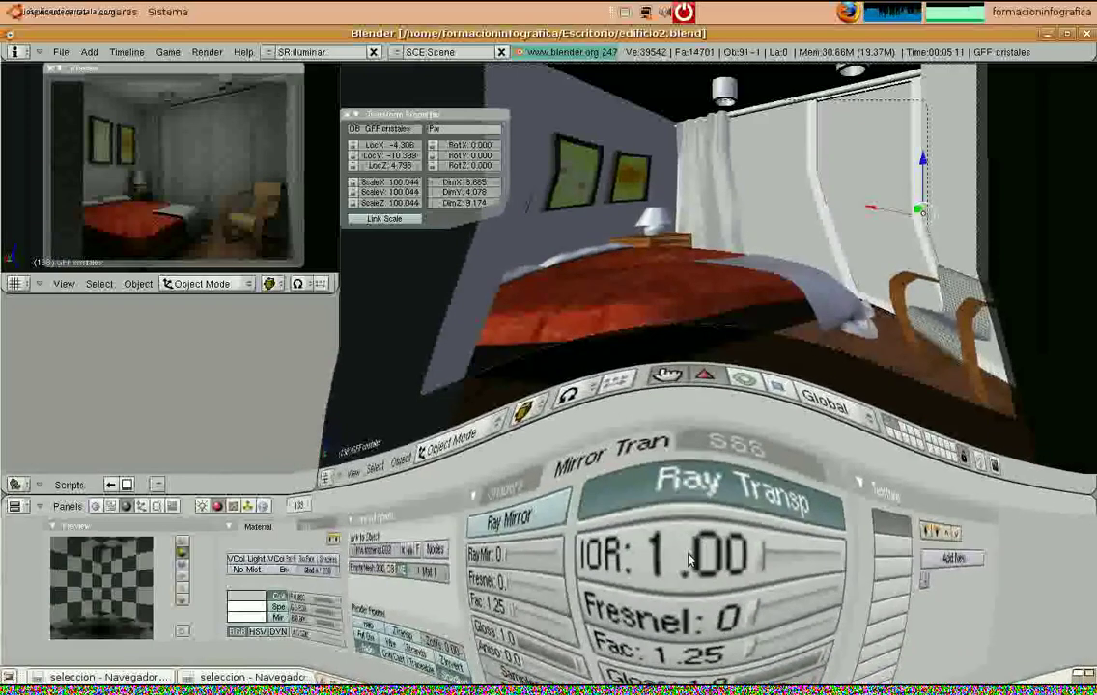
pyautogui.press('super+m')
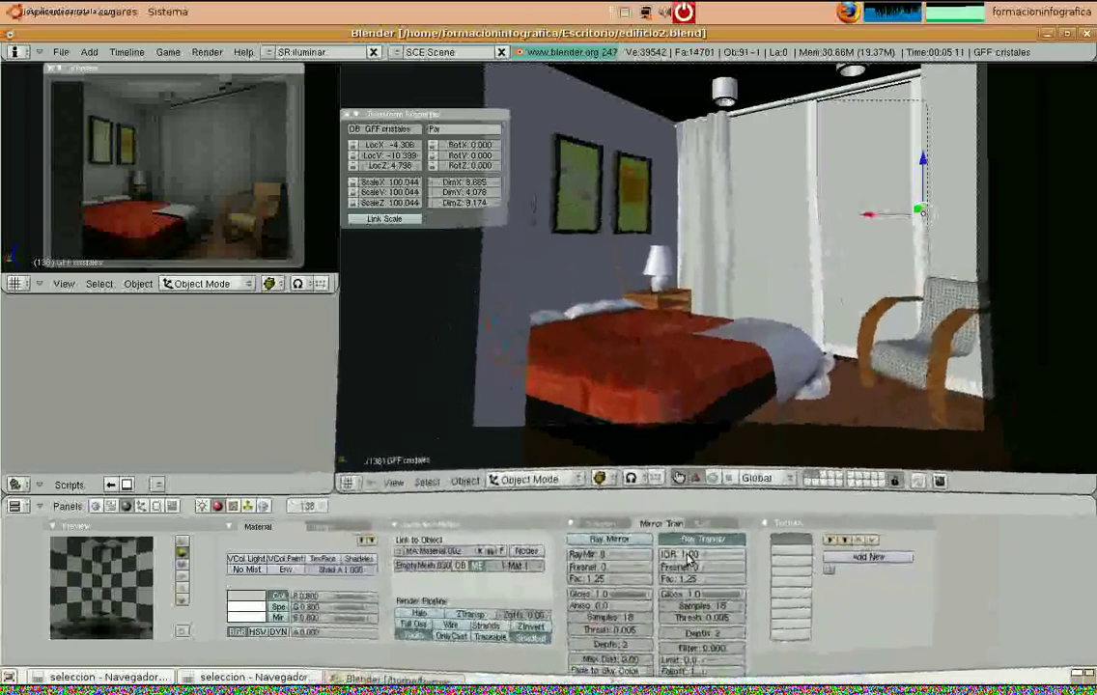
pyautogui.keyDown('shift'); pyautogui.click(689, 558); pyautogui.keyUp('shift')
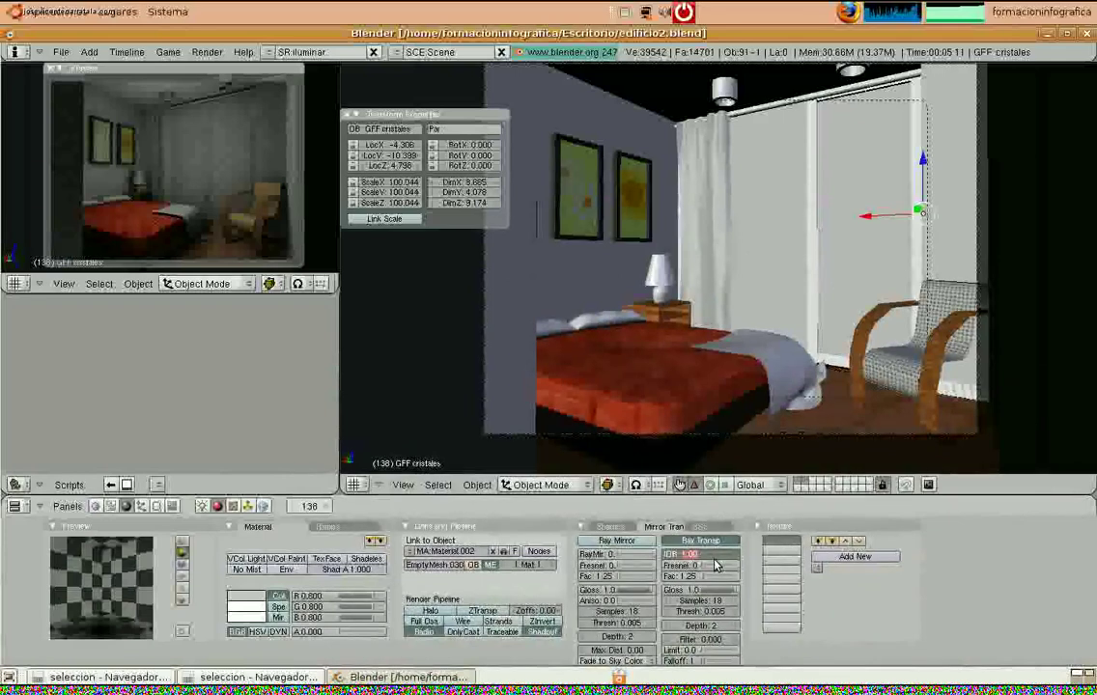
pyautogui.write('1.02')
pyautogui.press('Return')
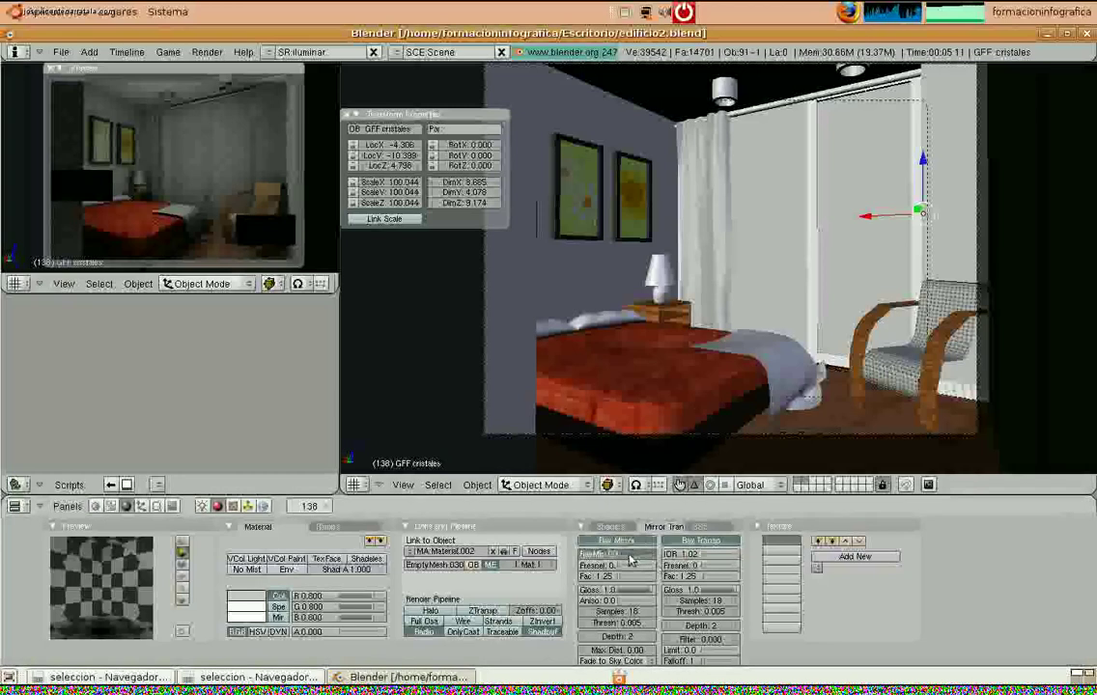
pyautogui.moveTo(630, 560); pyautogui.dragTo(643, 562)
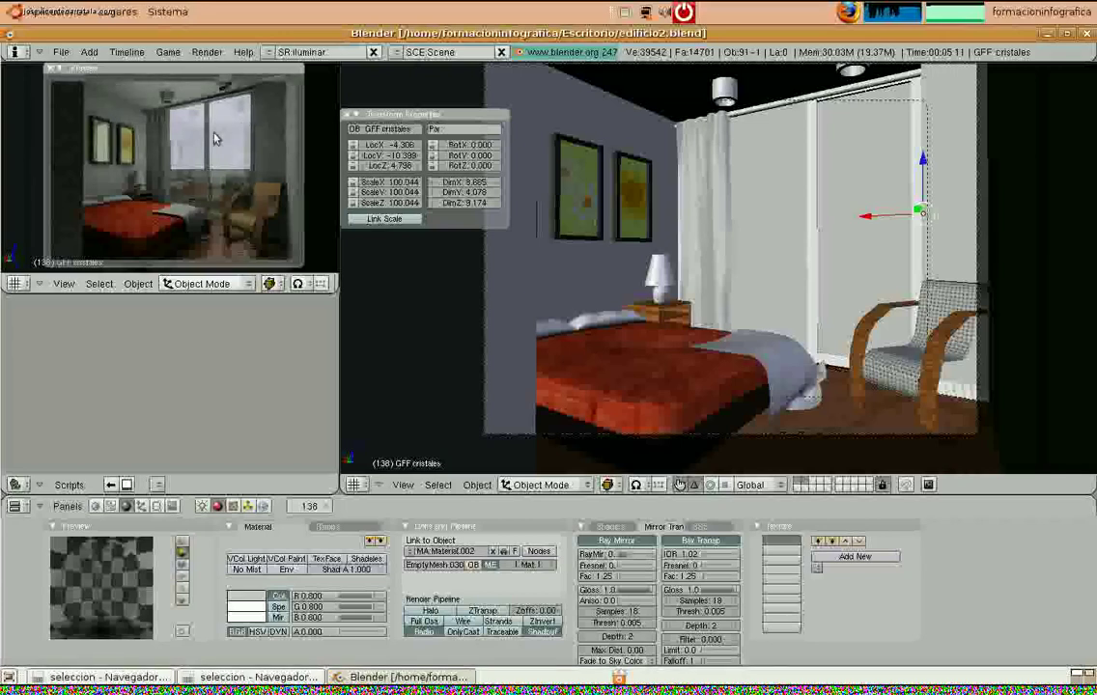
# Check the window in the render preview and slightly lower the glass material's Ray Mirror reflection amount
pyautogui.keyDown('super'); pyautogui.scroll(5, 203, 124); pyautogui.keyUp('super')
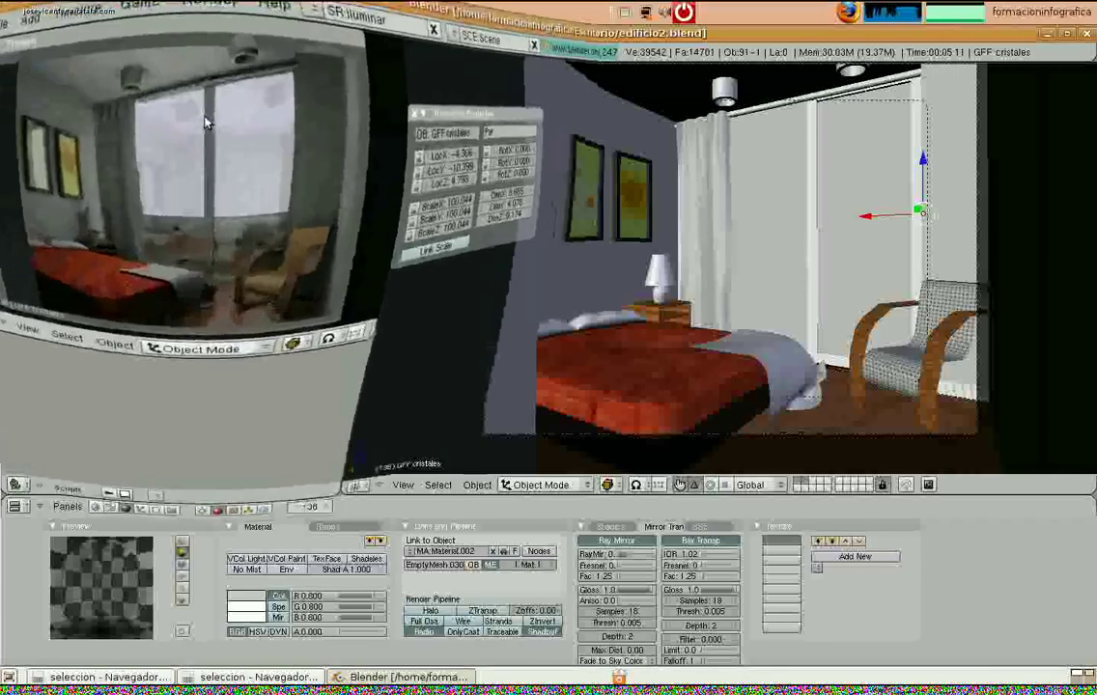
pyautogui.keyDown('super'); pyautogui.scroll(-5, 206, 123); pyautogui.keyUp('super')
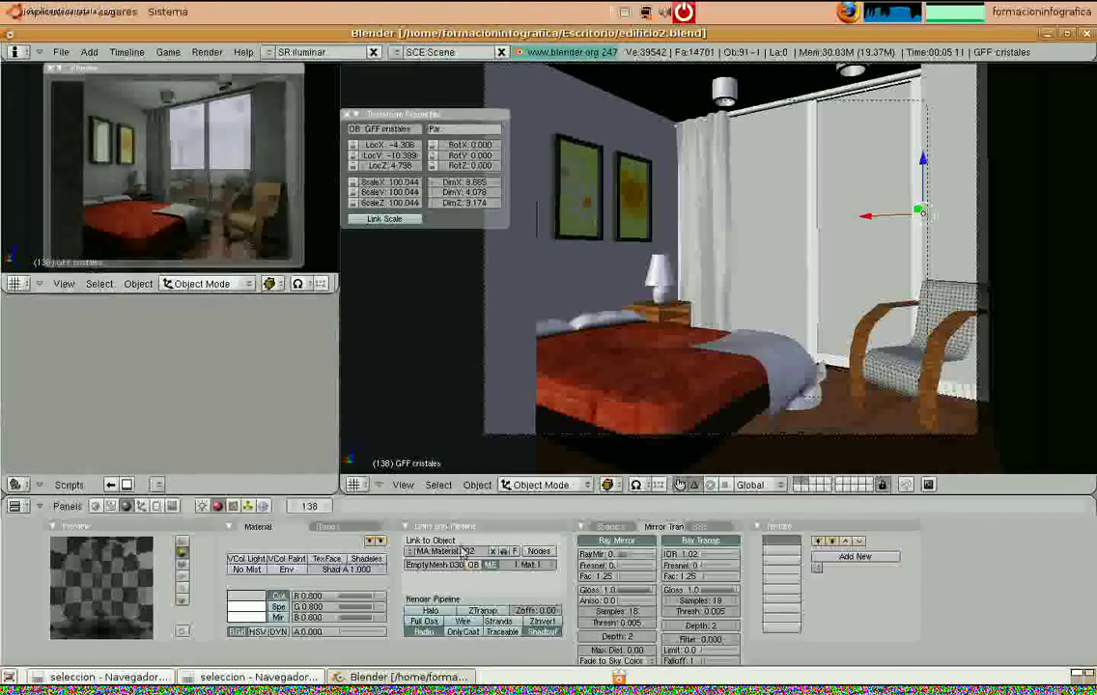
pyautogui.moveTo(635, 556); pyautogui.dragTo(625, 557)
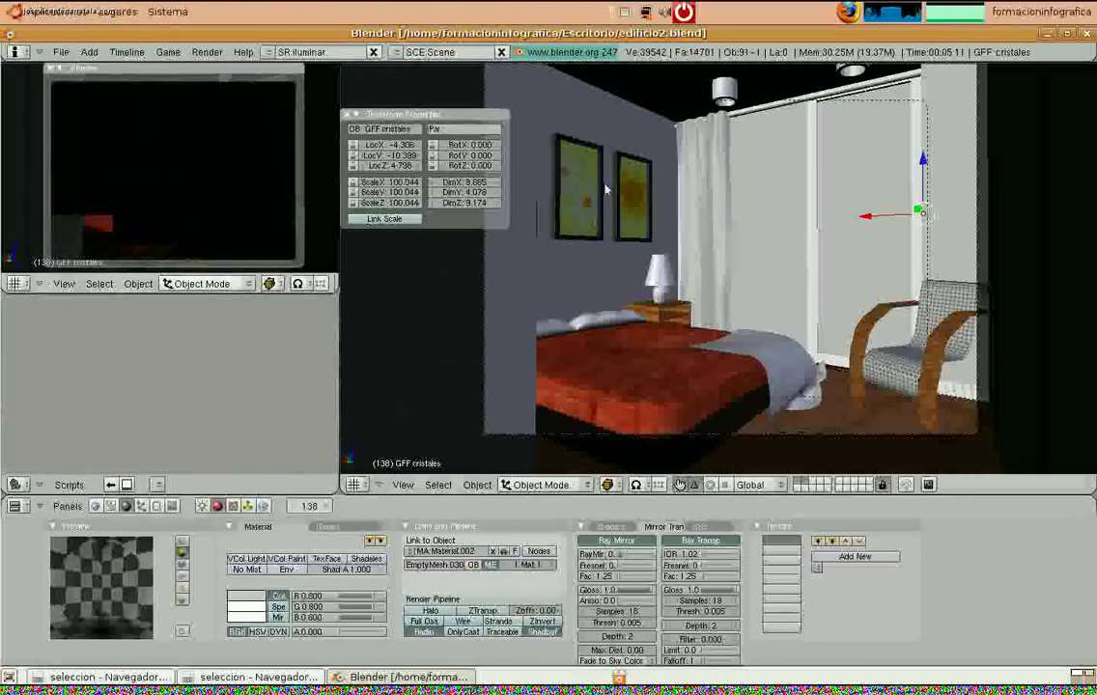
# Select the halogen ceiling lamp and add a new material to it named halogenos
pyautogui.rightClick(649, 287)
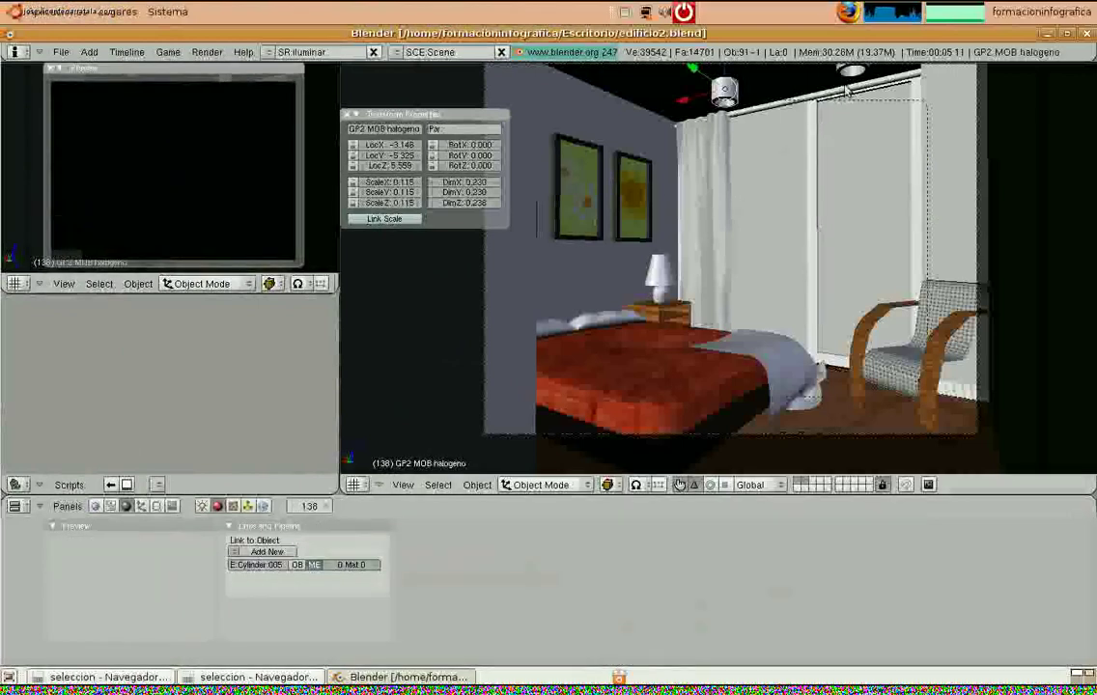
pyautogui.click(266, 551)
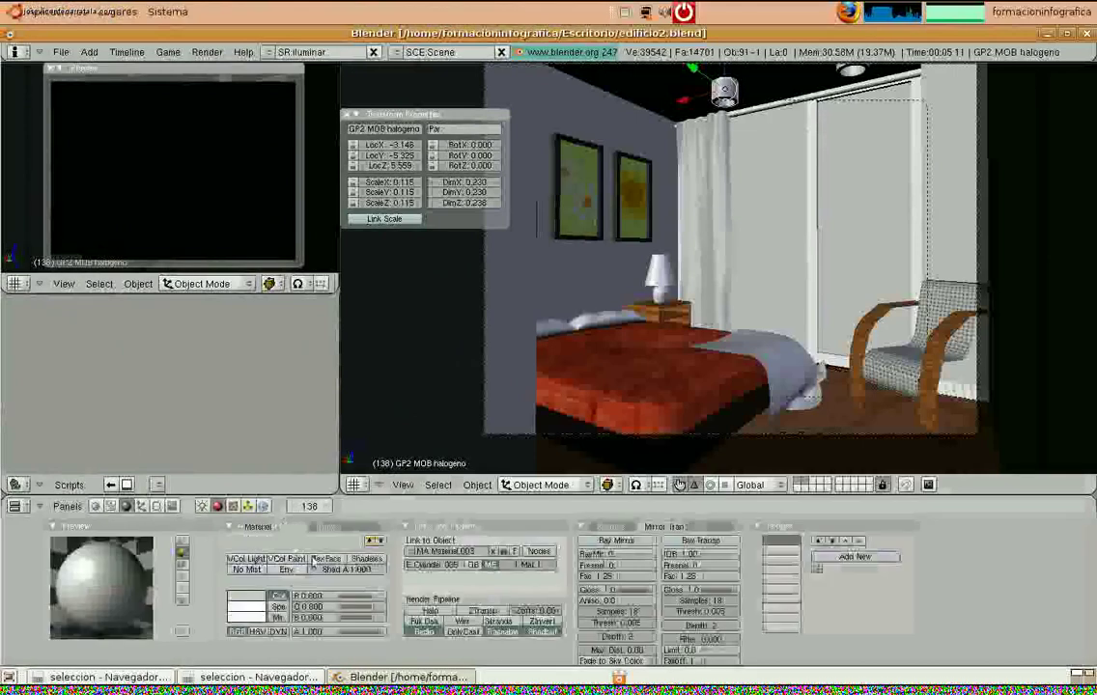
pyautogui.click(450, 551)
pyautogui.write('halogeno')
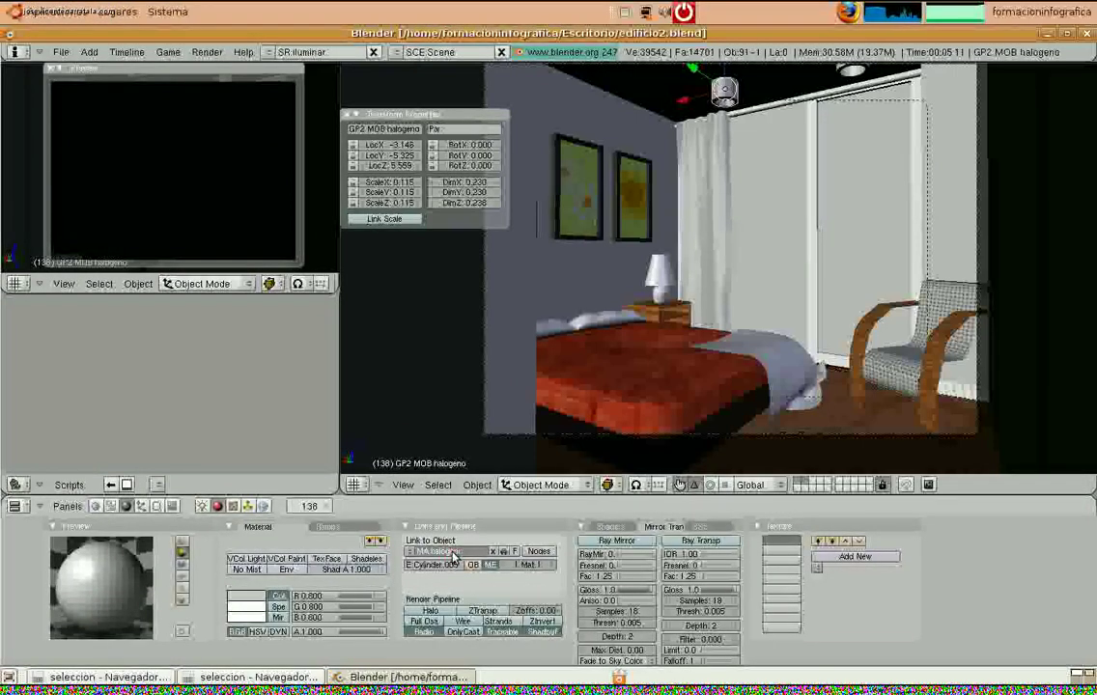
pyautogui.write('s')
pyautogui.press('Return')
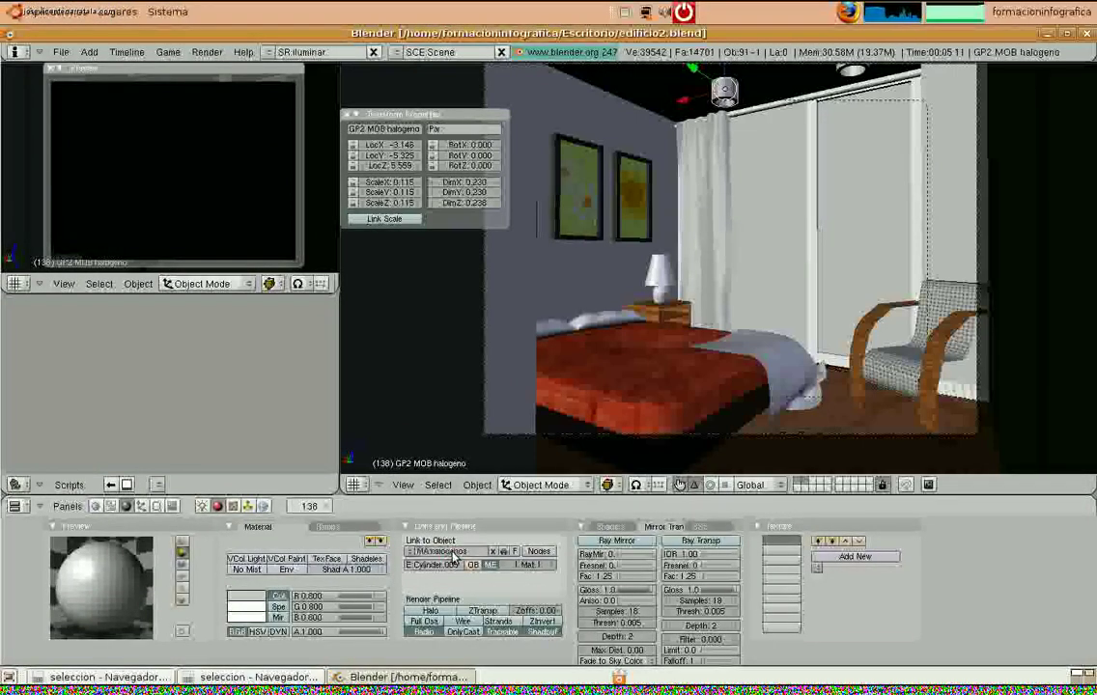
# Enable Ray Mirror with a moderate reflection on the halogenos material and darken its colour to a mid grey of about 0.53
pyautogui.click(630, 540)
pyautogui.moveTo(632, 556); pyautogui.dragTo(647, 556)
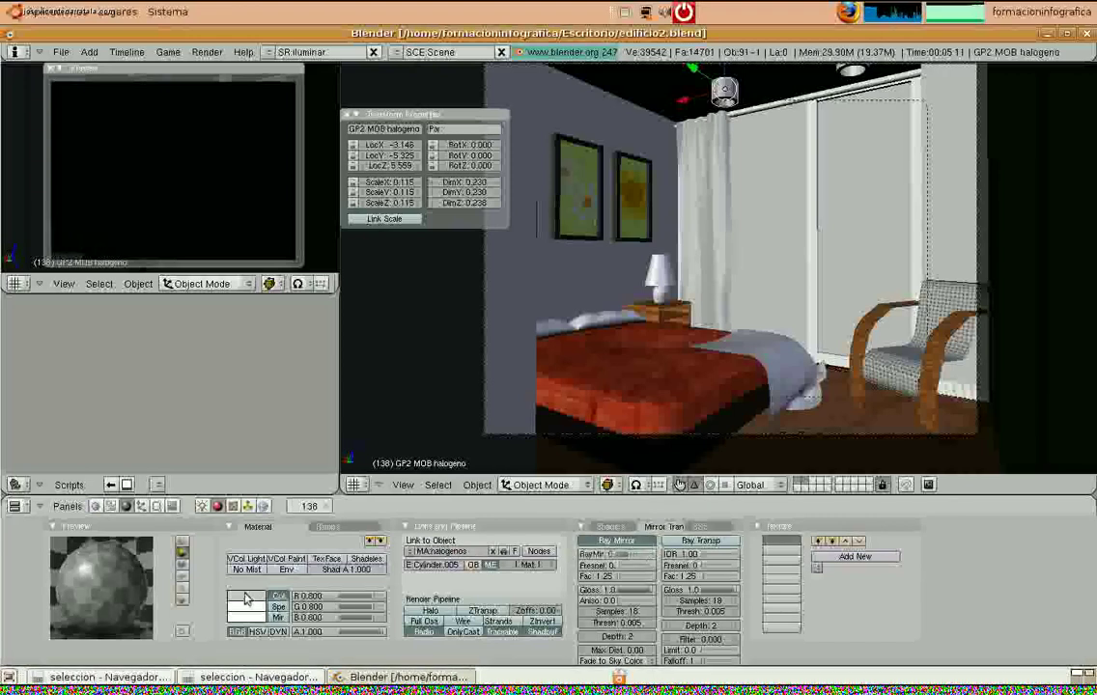
pyautogui.click(246, 596)
pyautogui.moveTo(257, 579); pyautogui.dragTo(281, 579)
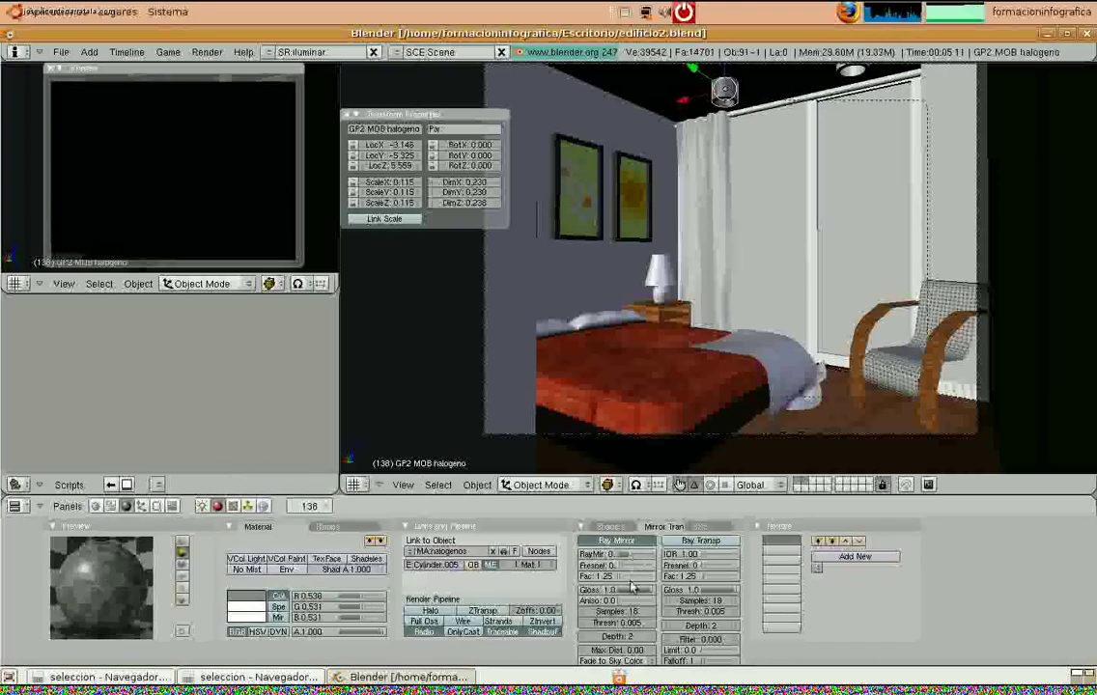
# Blur the halogenos material's reflections with a mirror Gloss of 0.4 and 4 samples
pyautogui.moveTo(633, 595); pyautogui.dragTo(618, 595)
pyautogui.click(620, 615)
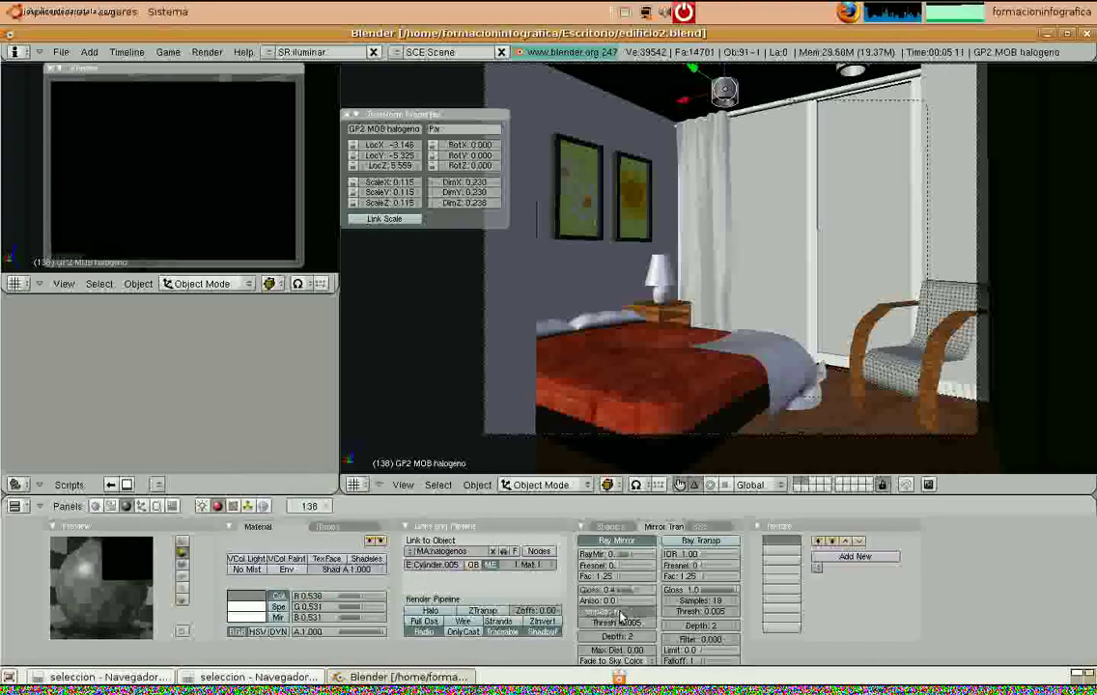
pyautogui.write('4')
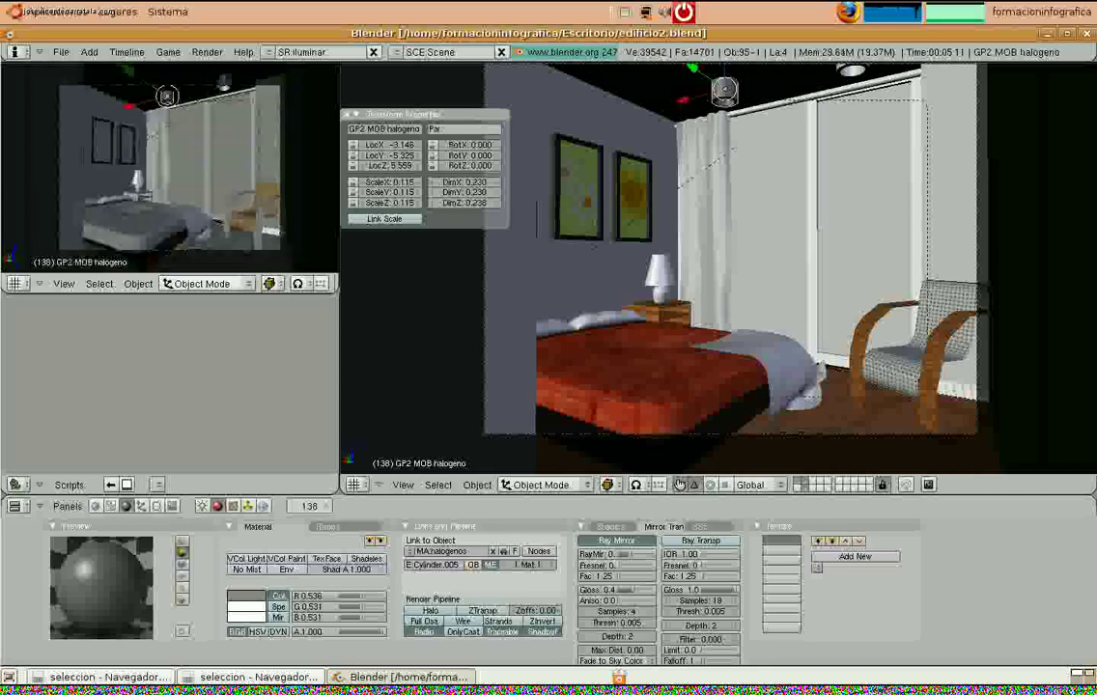
# Select the curtain, enable Ray Transp on its cortina material and set the alpha to 0.423
pyautogui.rightClick(726, 248)
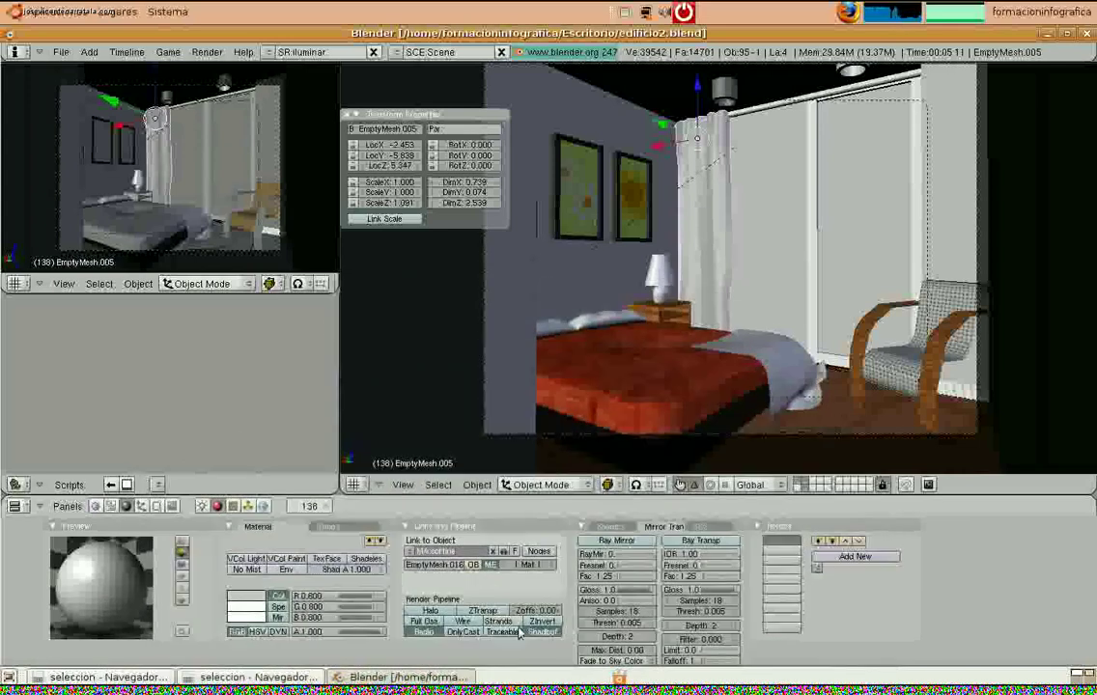
pyautogui.moveTo(365, 634); pyautogui.dragTo(321, 635)
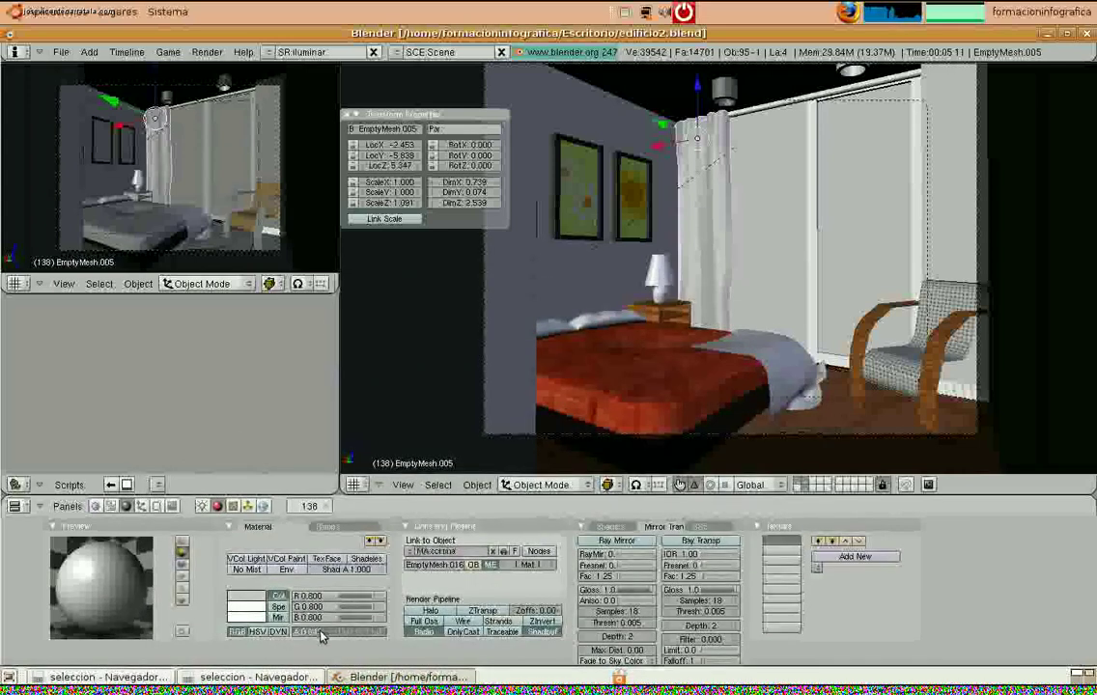
pyautogui.click(724, 547)
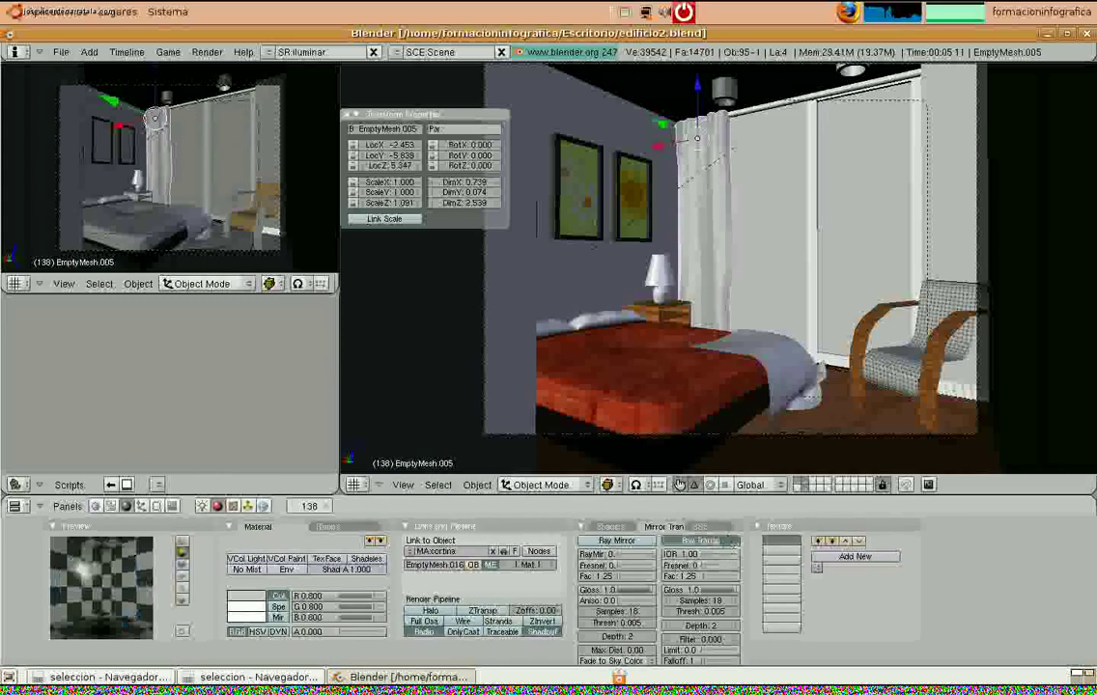
pyautogui.moveTo(325, 634); pyautogui.dragTo(371, 637)
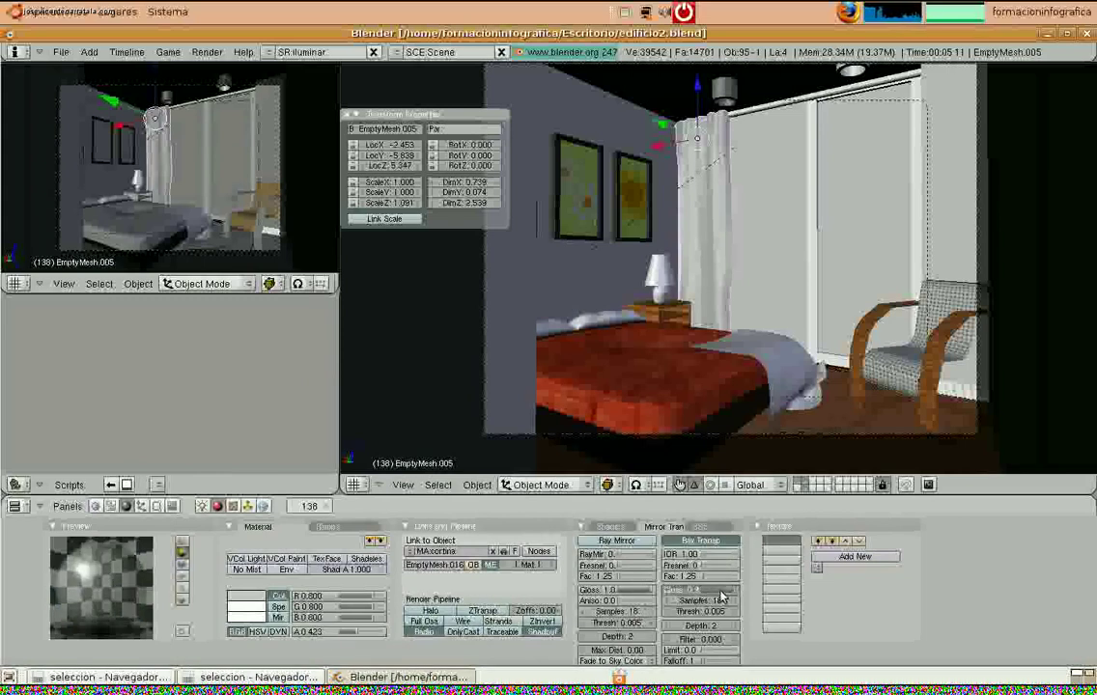
# Set the cortina material's transparency Gloss to 0.8 and its transparency samples to 4
pyautogui.moveTo(720, 593); pyautogui.dragTo(713, 592)
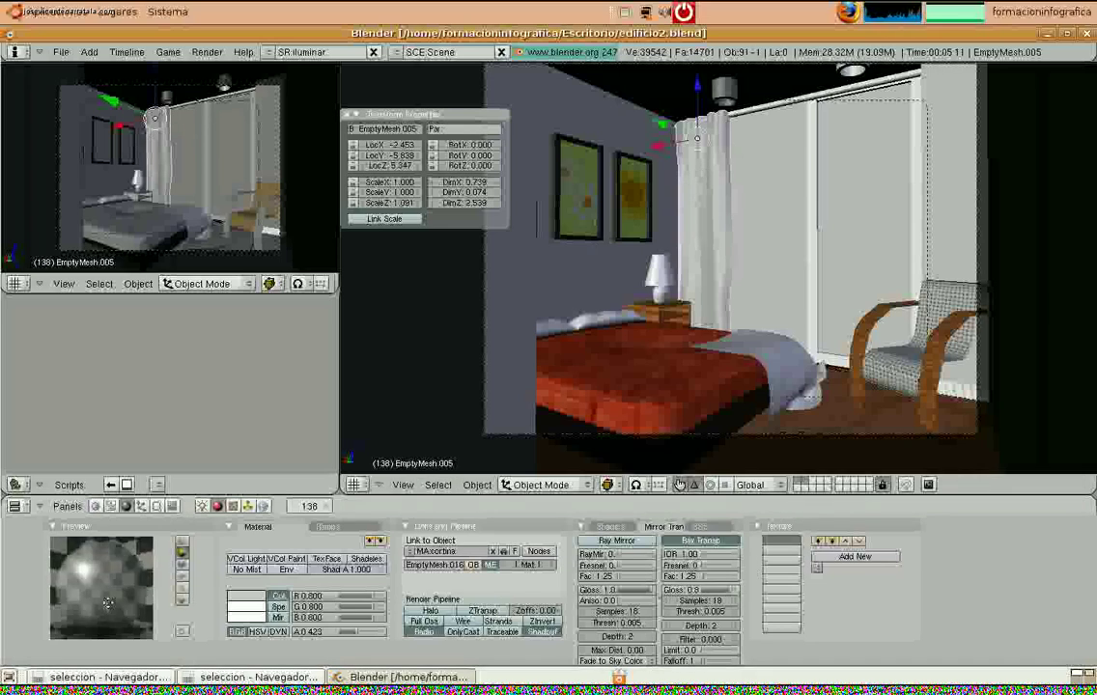
pyautogui.keyDown('super'); pyautogui.scroll(5, 114, 600); pyautogui.keyUp('super')
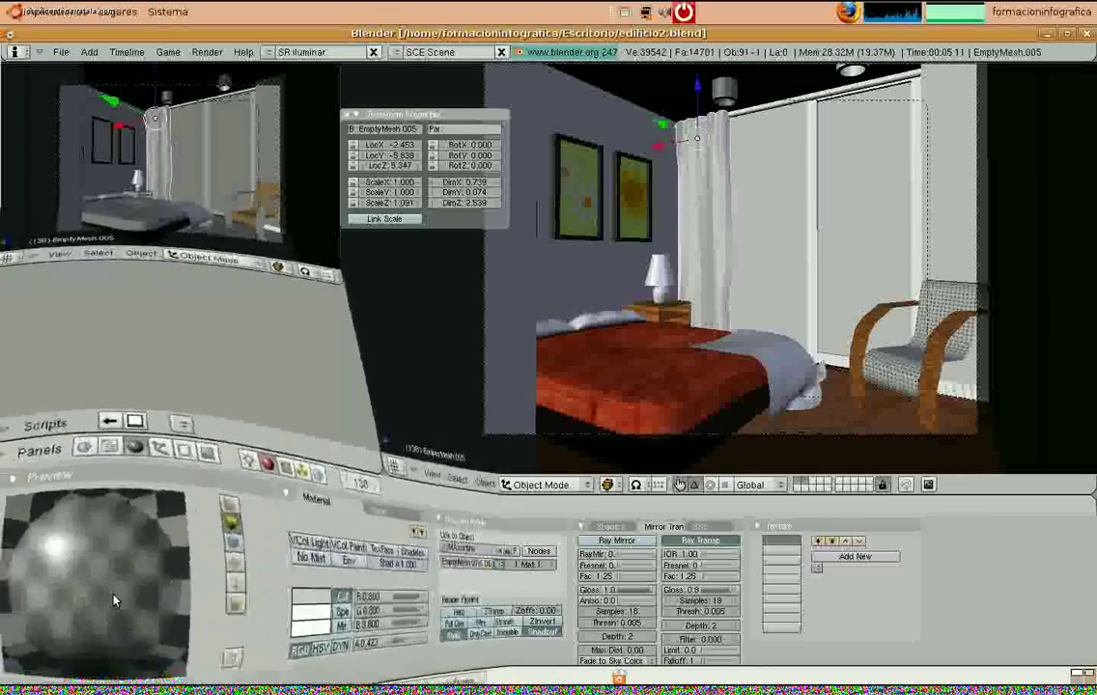
pyautogui.keyDown('super'); pyautogui.scroll(-5, 114, 600); pyautogui.keyUp('super')
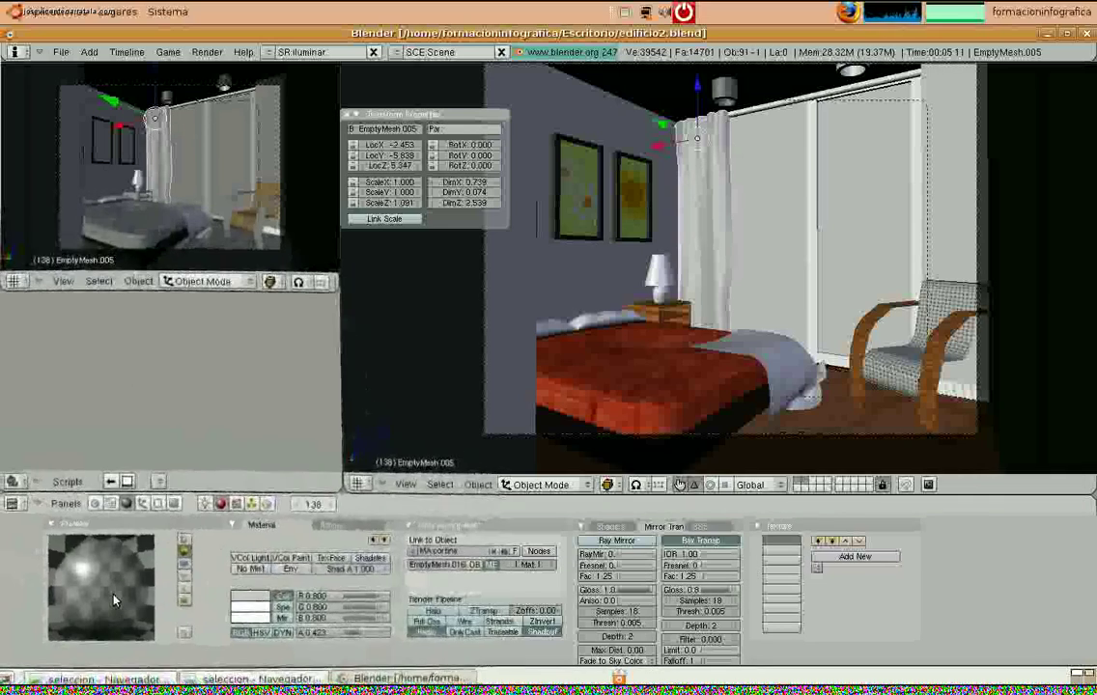
pyautogui.click(729, 600)
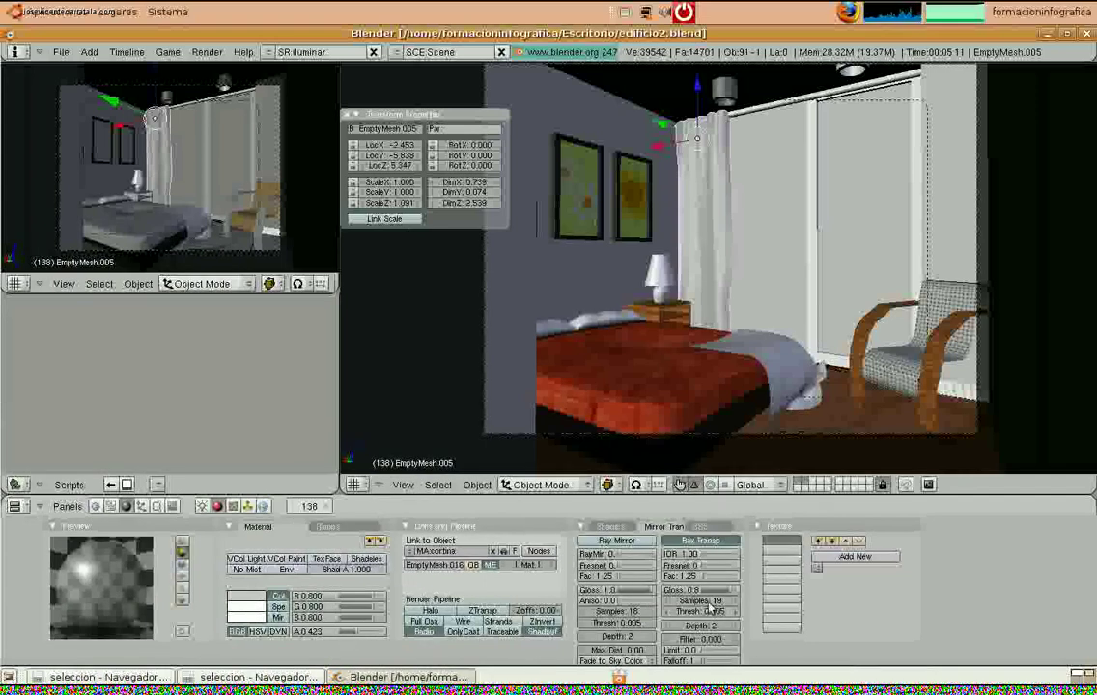
pyautogui.keyDown('shift'); pyautogui.click(710, 603); pyautogui.keyUp('shift')
pyautogui.press('BackSpace')
pyautogui.write('4')
pyautogui.press('Return')
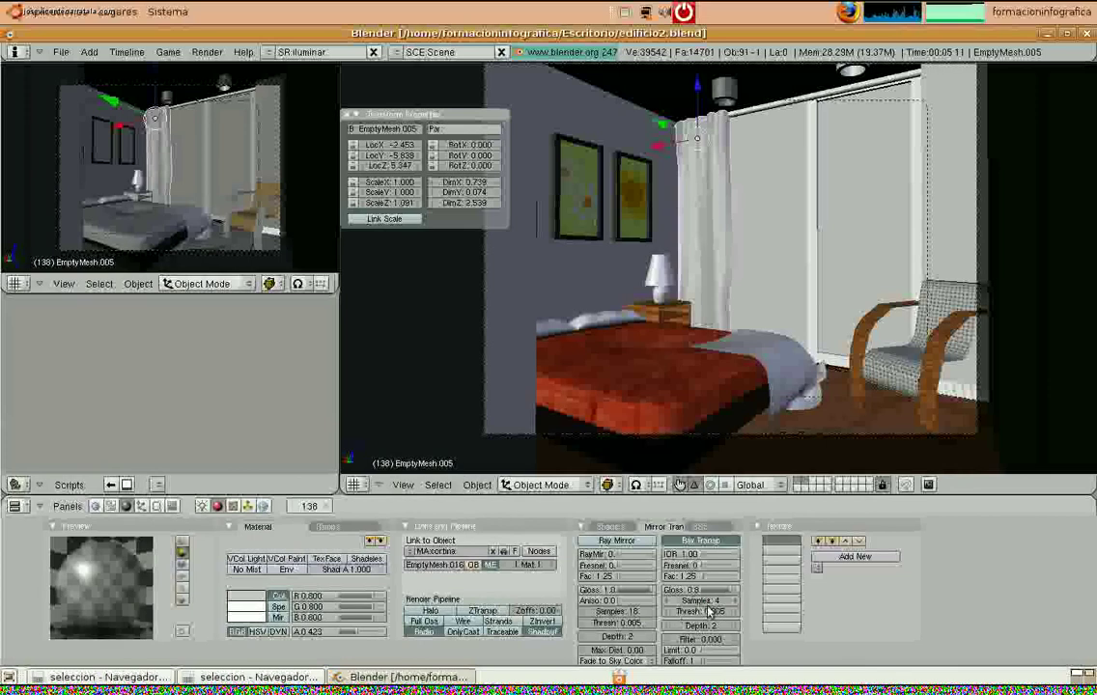
# Render a preview of the bedroom in the small camera view to examine the translucent curtain, and close the preview
pyautogui.scroll(1, 174, 185)
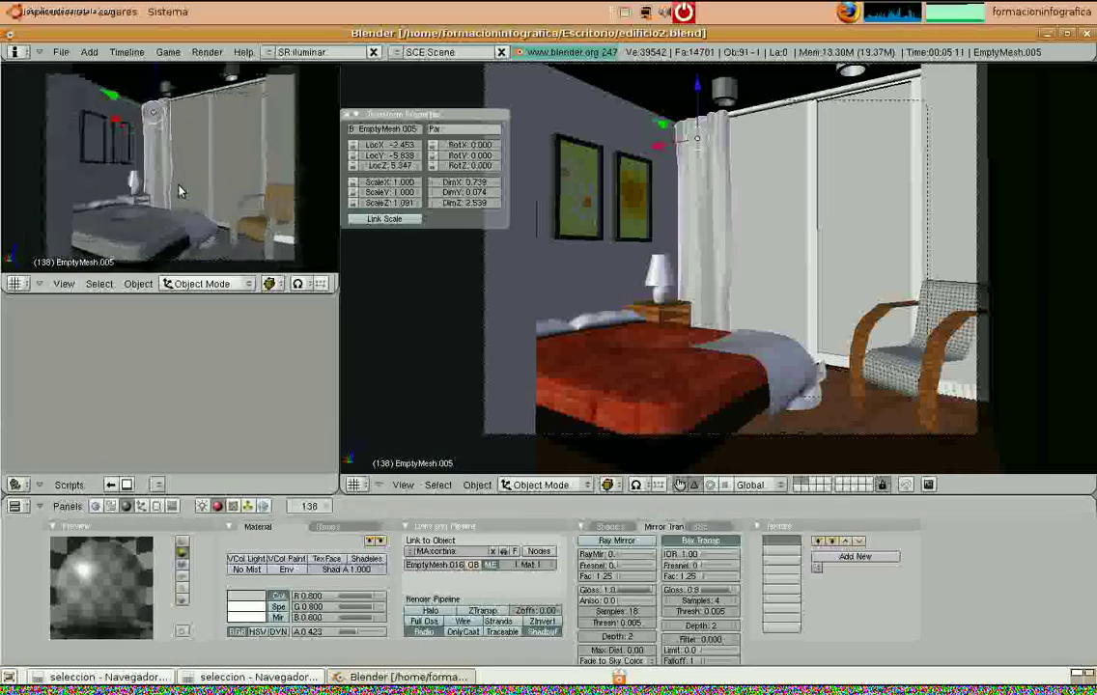
pyautogui.hotkey('shift', 'p')
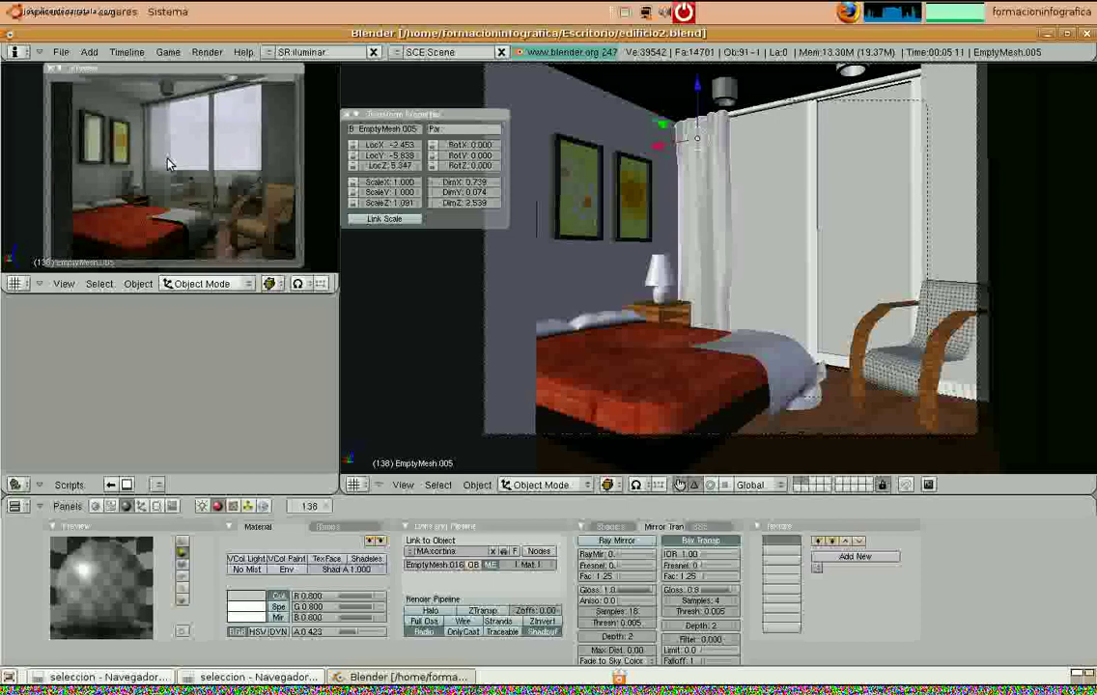
pyautogui.click(50, 69)
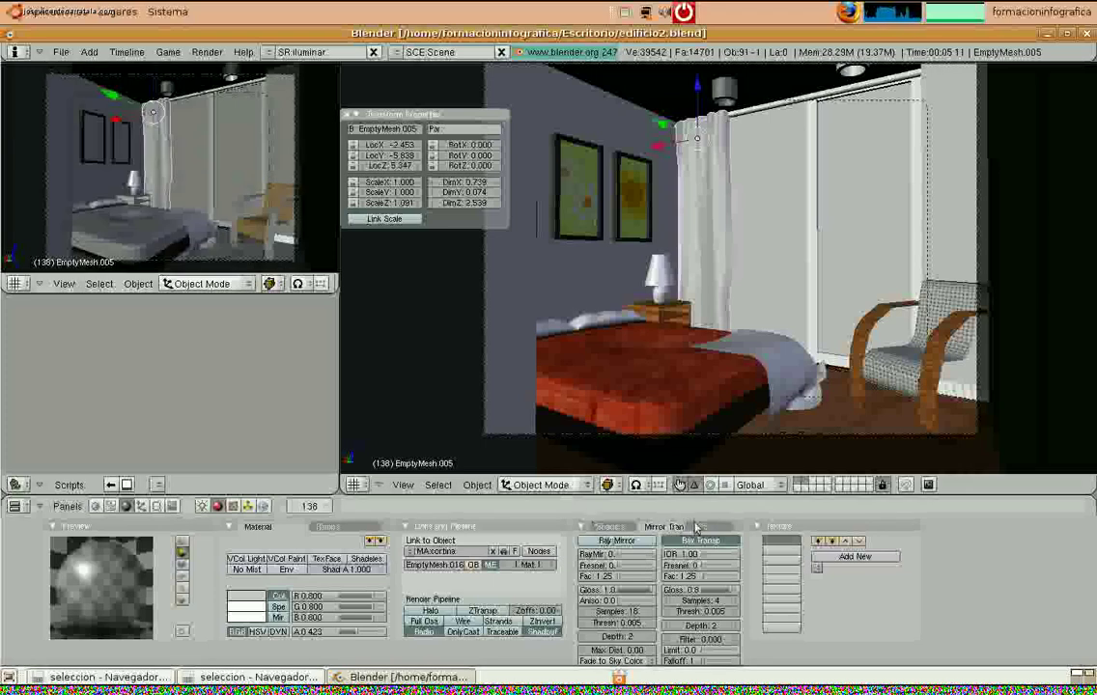
# Turn on the layer containing the lamps, start a test render of the camera view and stop it partway
pyautogui.keyDown('shift'); pyautogui.click(801, 487); pyautogui.keyUp('shift')
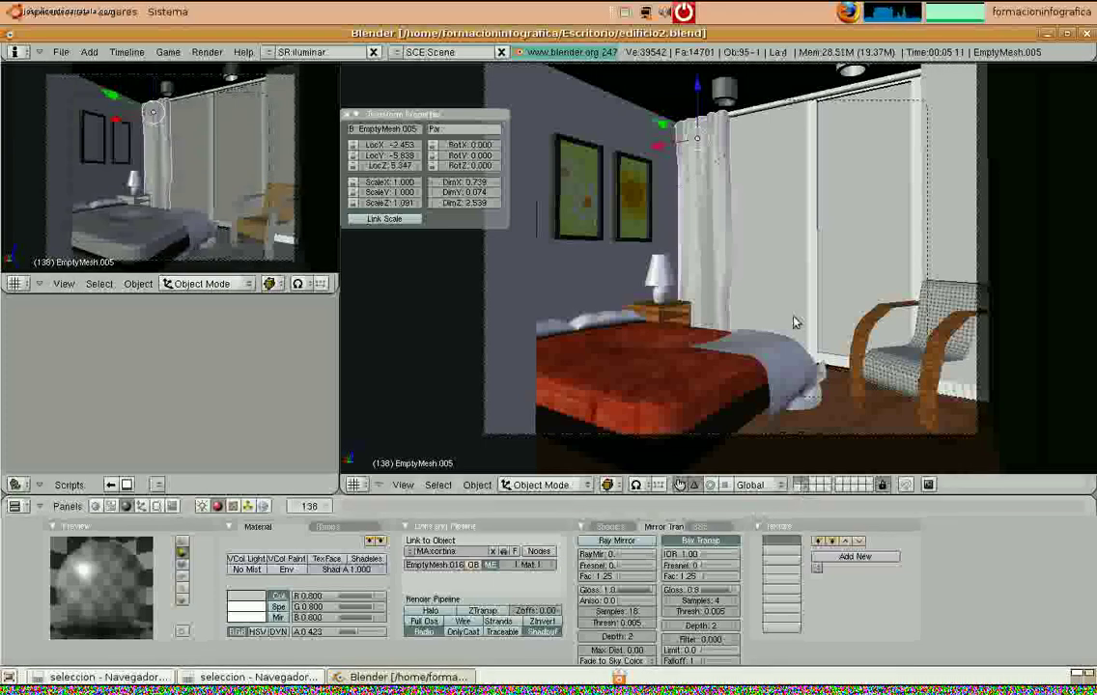
pyautogui.press('F12')
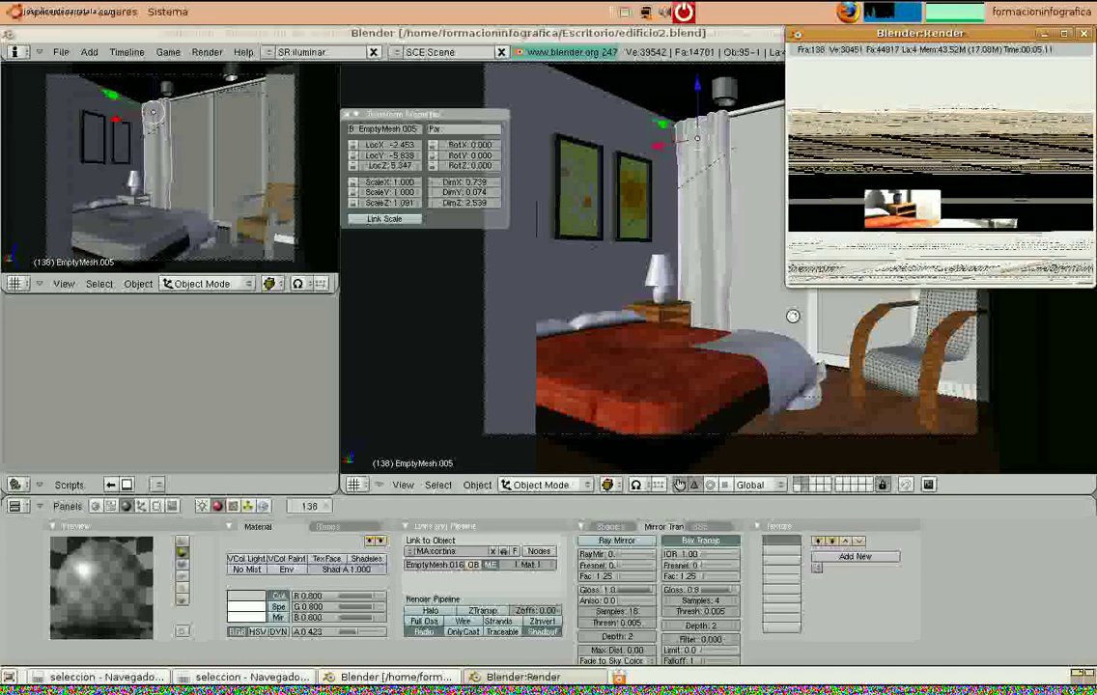
pyautogui.press('Escape')
pyautogui.press('Escape')
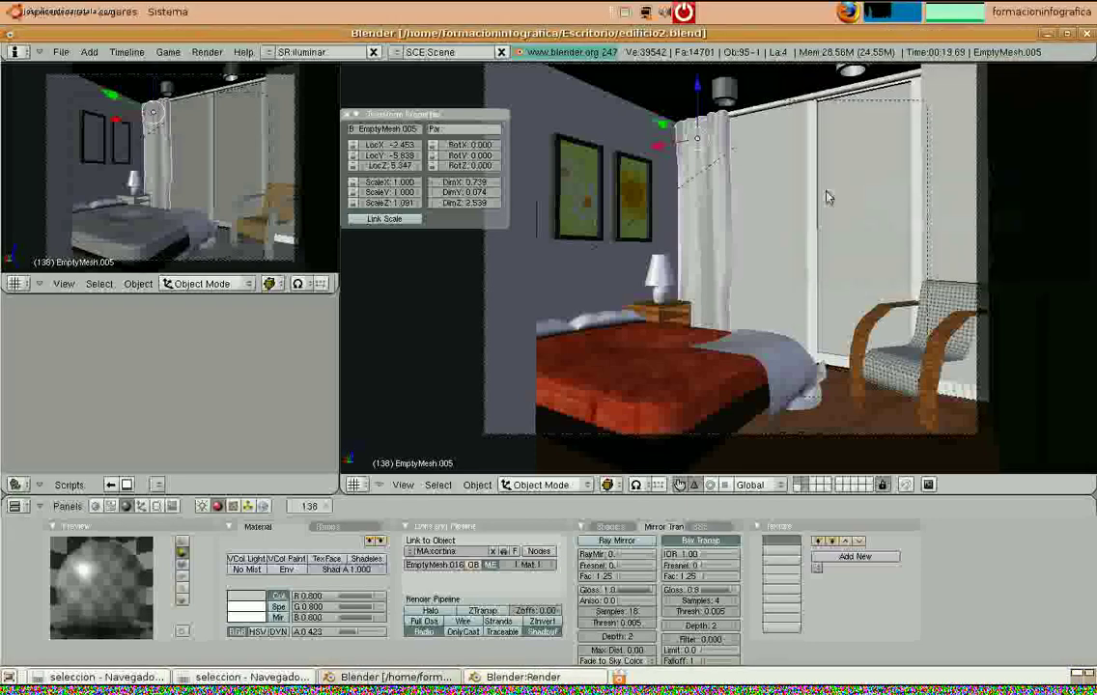